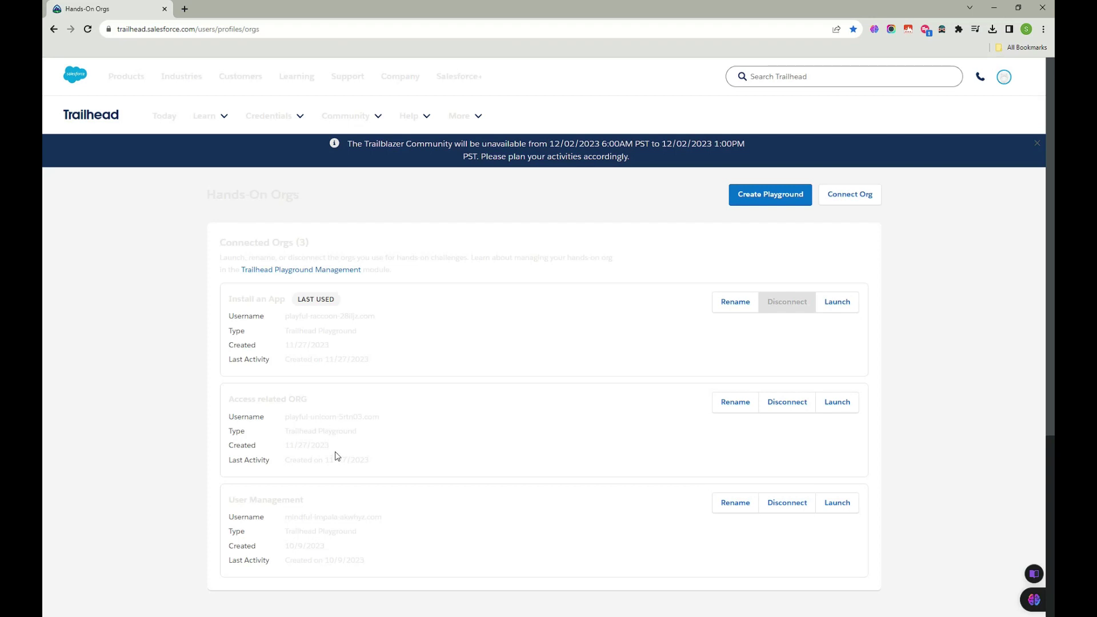
scroll(661, 303, "down", 5)
scroll(488, 348, "up", 5)
scroll(370, 243, "down", 5)
scroll(915, 63, "up", 5)
Use the Dark Reader extension to turn dark mode on for trailhead.salesforce.com, and close its popup.
left_click(943, 29)
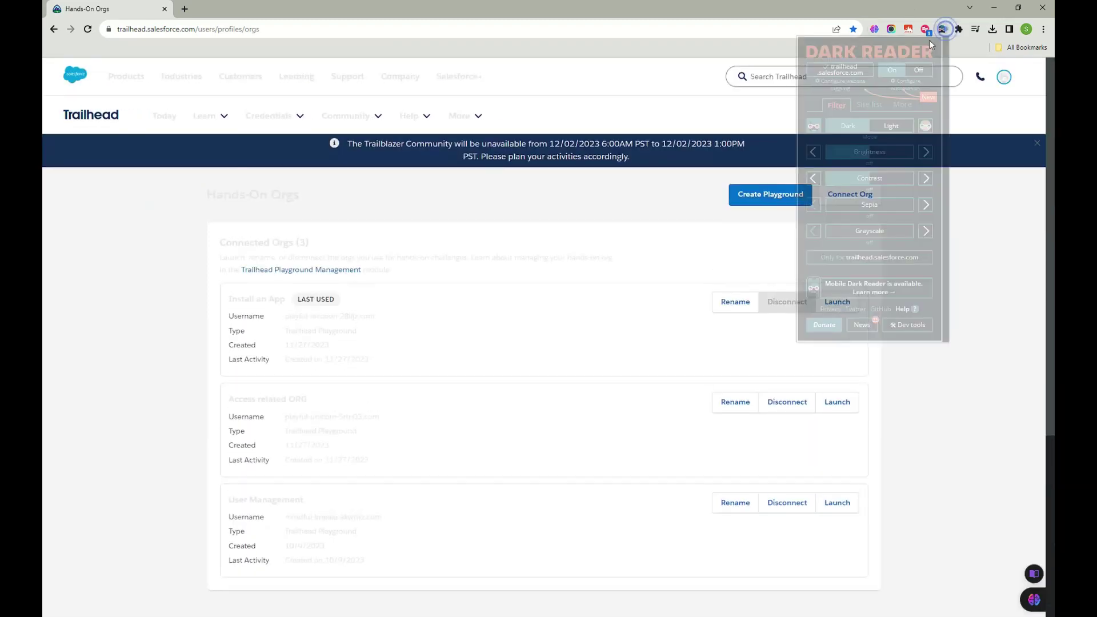
scroll(743, 257, "down", 3)
scroll(777, 235, "up", 2)
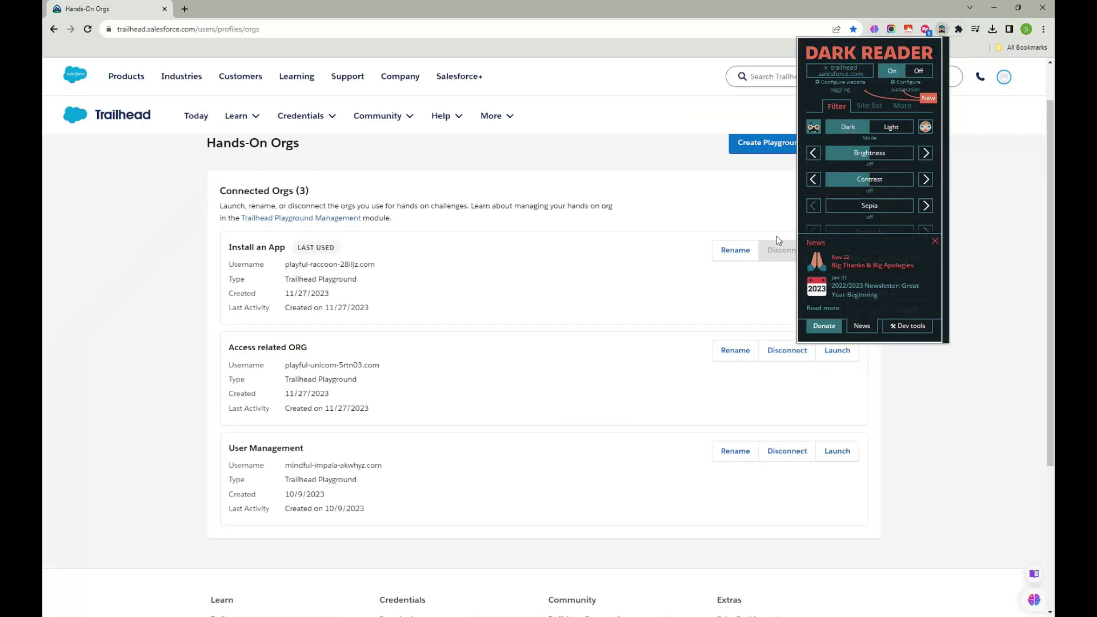
scroll(776, 236, "up", 1)
left_click(840, 71)
left_click(996, 294)
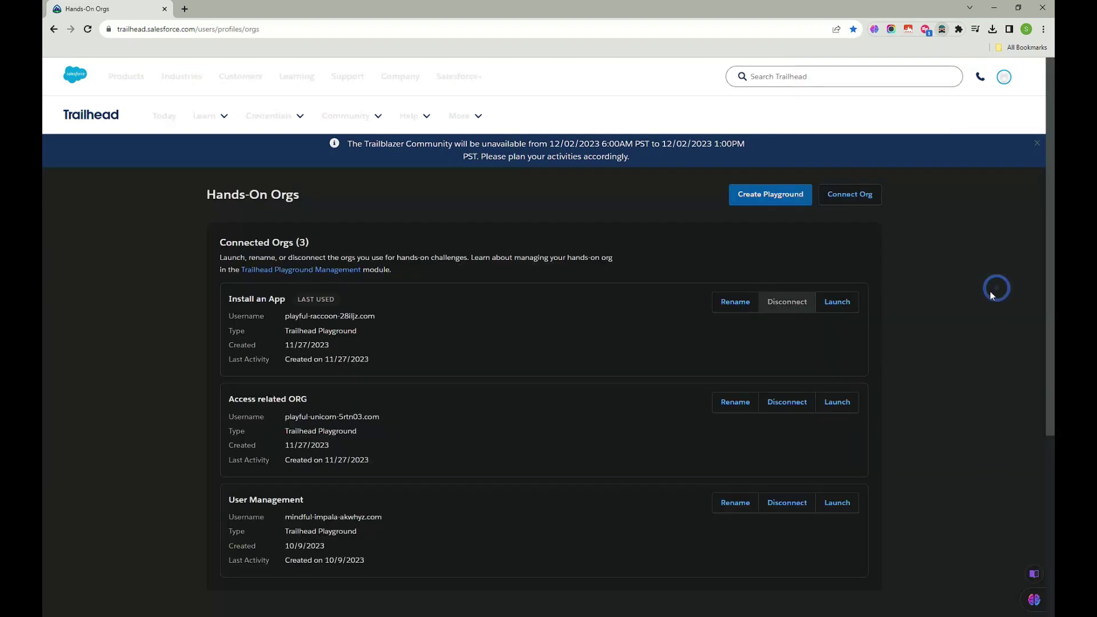
Rename the User Management playground in the connected orgs list to "Fiields" and save the new name.
scroll(581, 385, "down", 5)
scroll(239, 335, "up", 2)
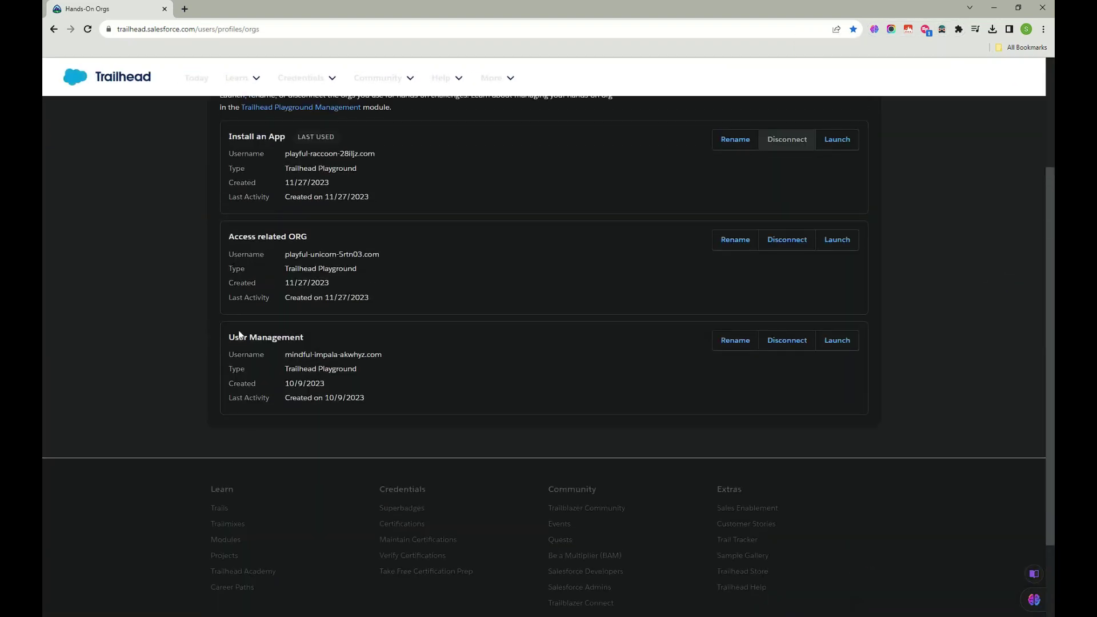
left_click(732, 343)
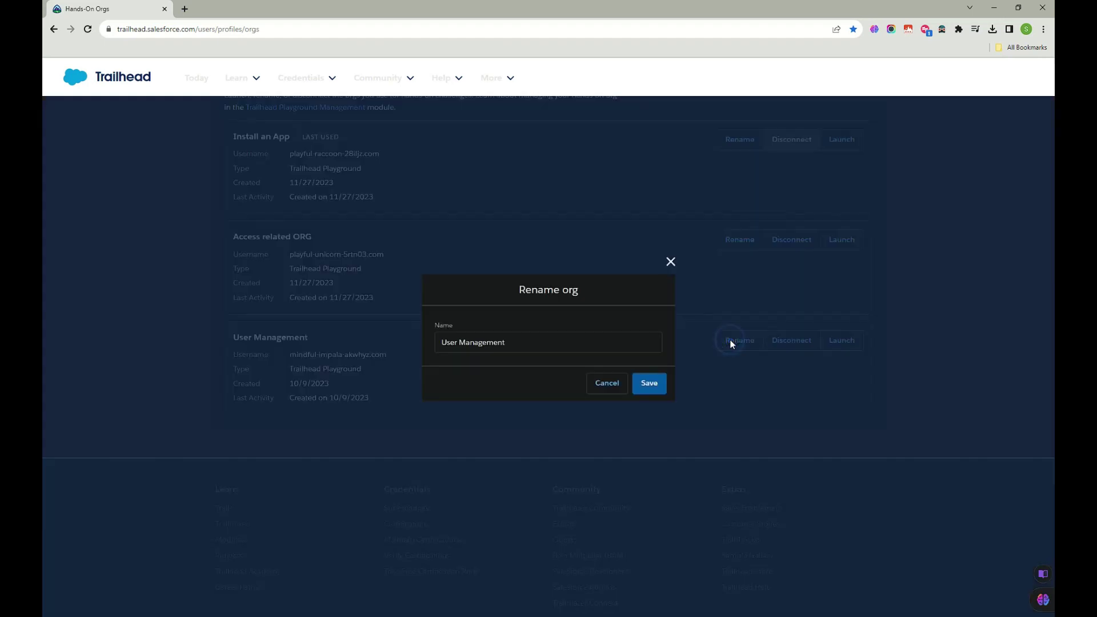
key("Return")
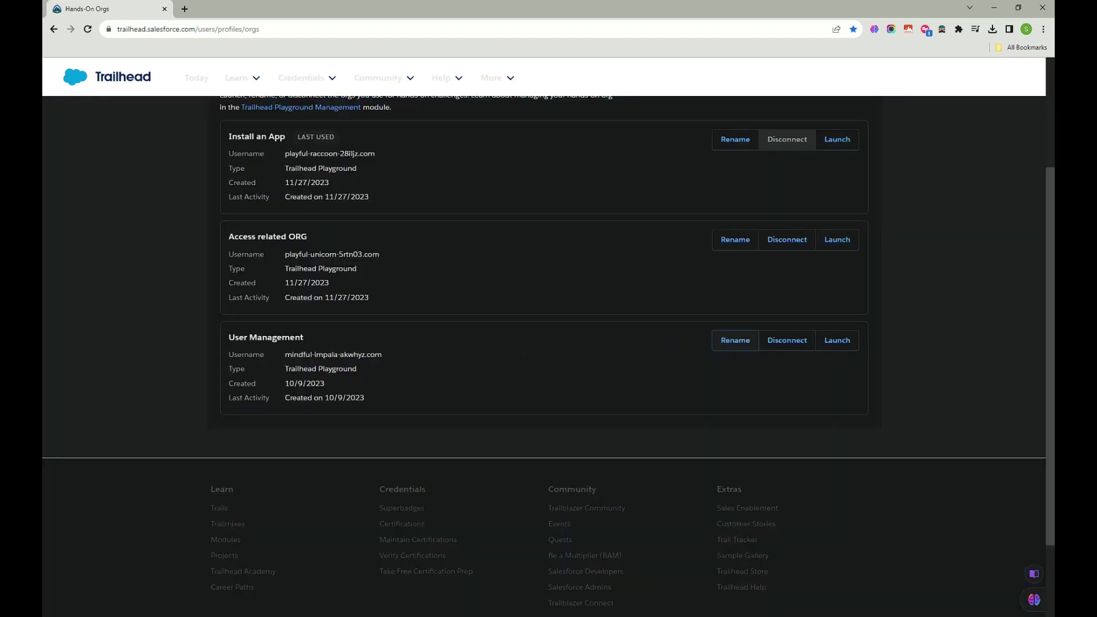
left_click(731, 341)
triple_click(564, 343)
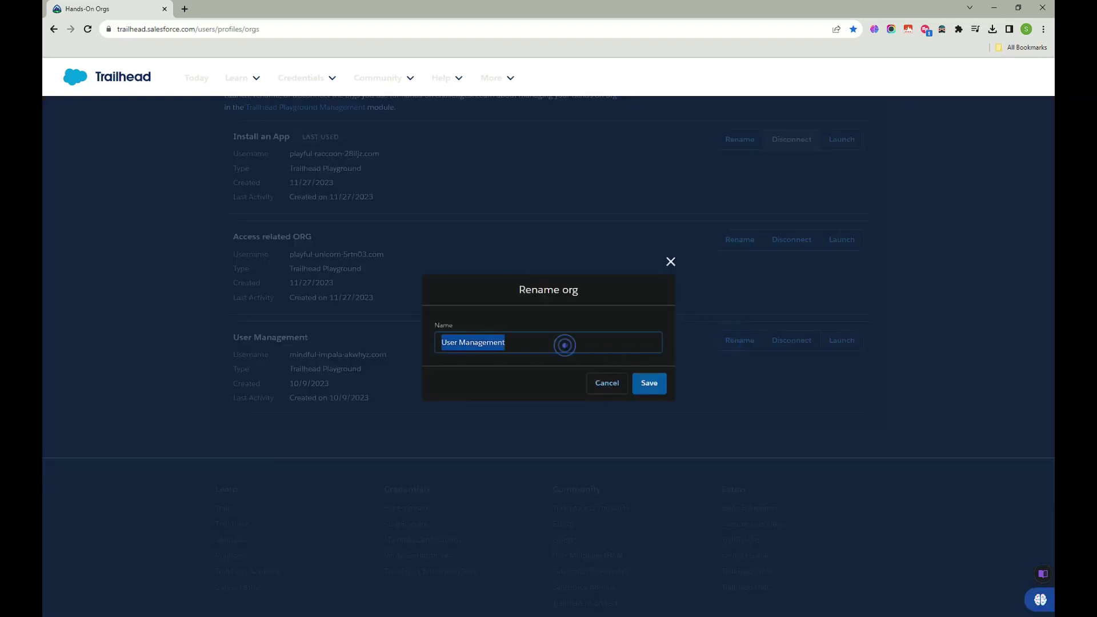
type("Filelds")
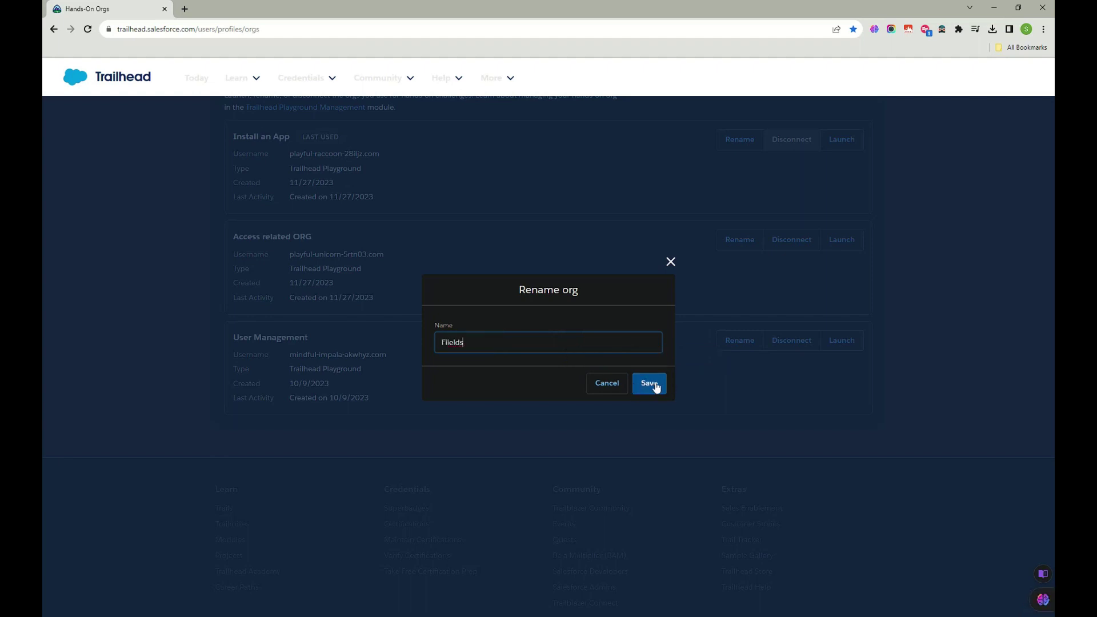
left_click(657, 384)
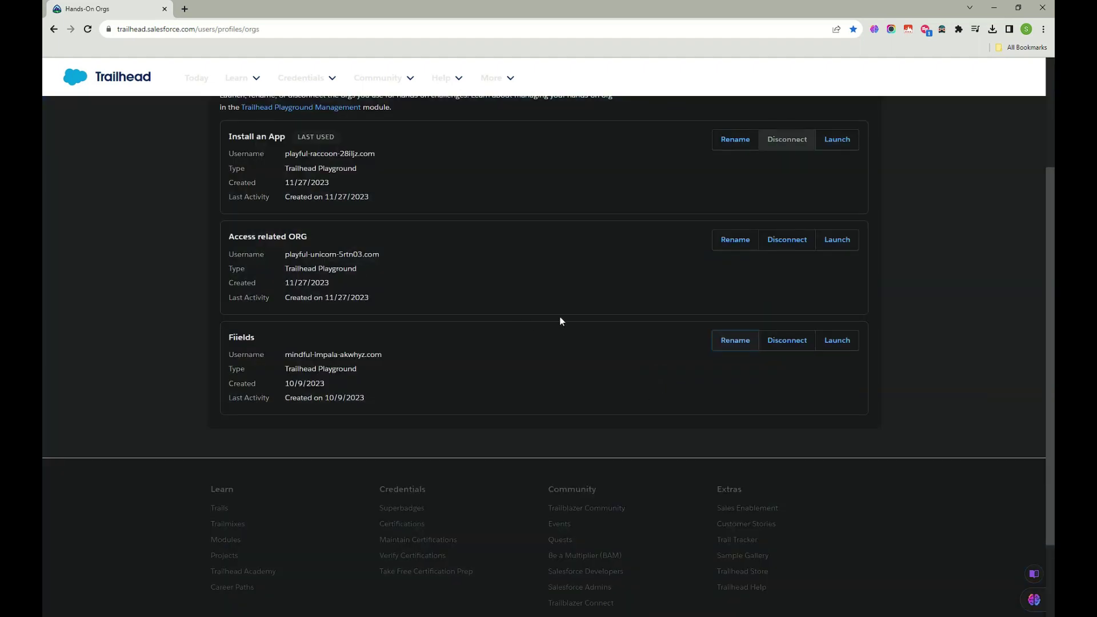
Launch the Fiields playground org and move the screen annotation toolbar out of view.
left_click(837, 343)
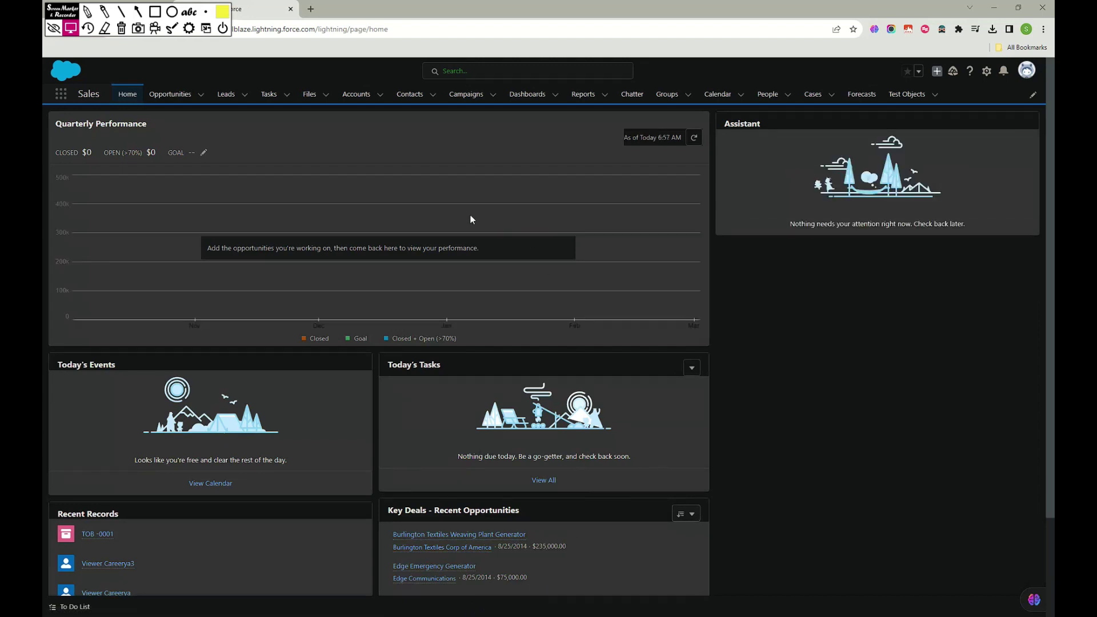
mouse_move(63, 10)
left_mouse_down()
mouse_move(436, 179)
mouse_move(896, 353)
mouse_move(854, 387)
left_mouse_up()
left_click_drag(854, 387, 1054, 432)
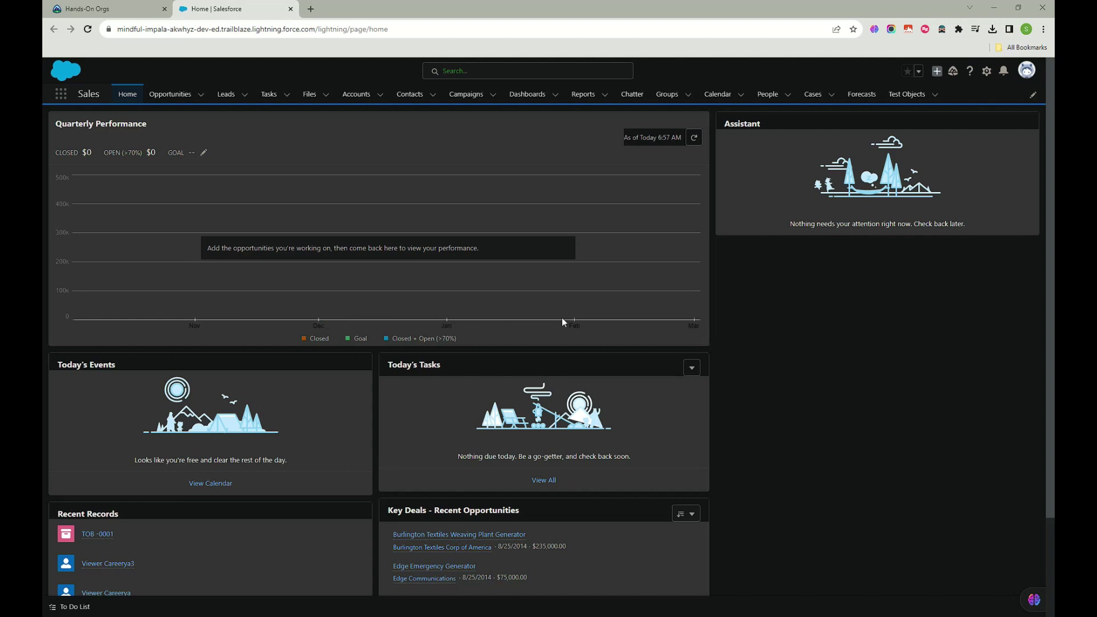
Open Setup for the current app and go to the Users list under Users administration.
left_click(987, 72)
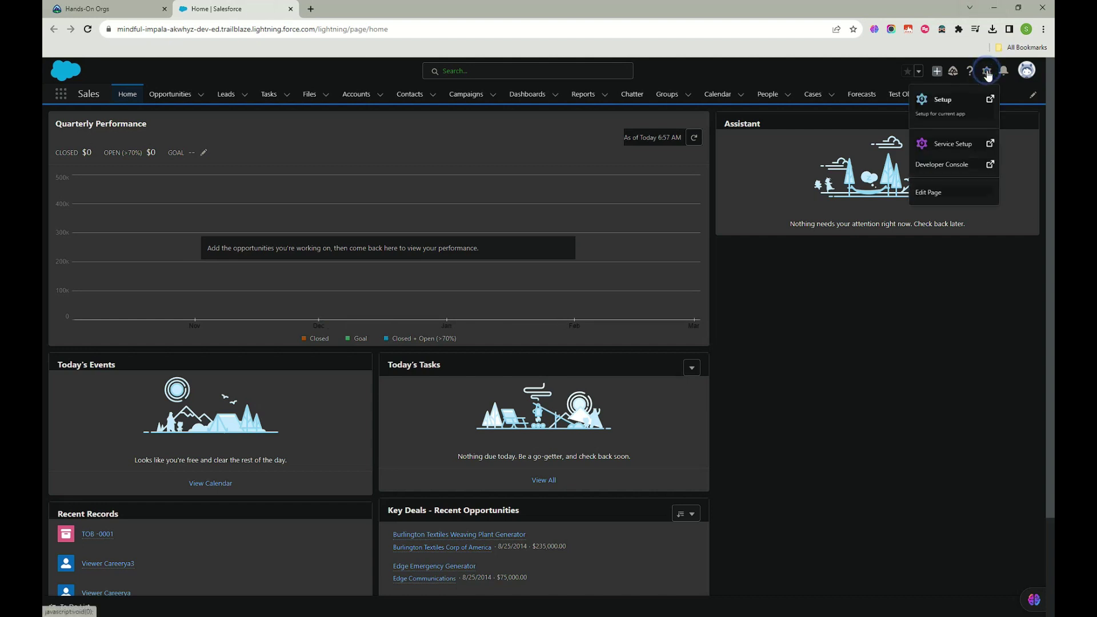
left_click(938, 107)
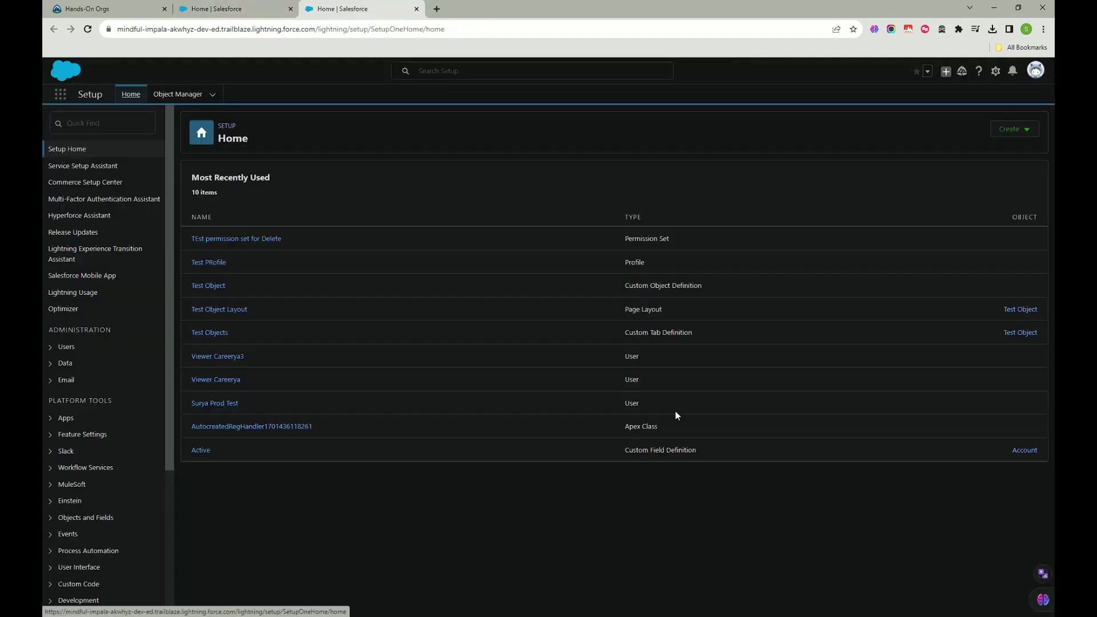
left_click(64, 348)
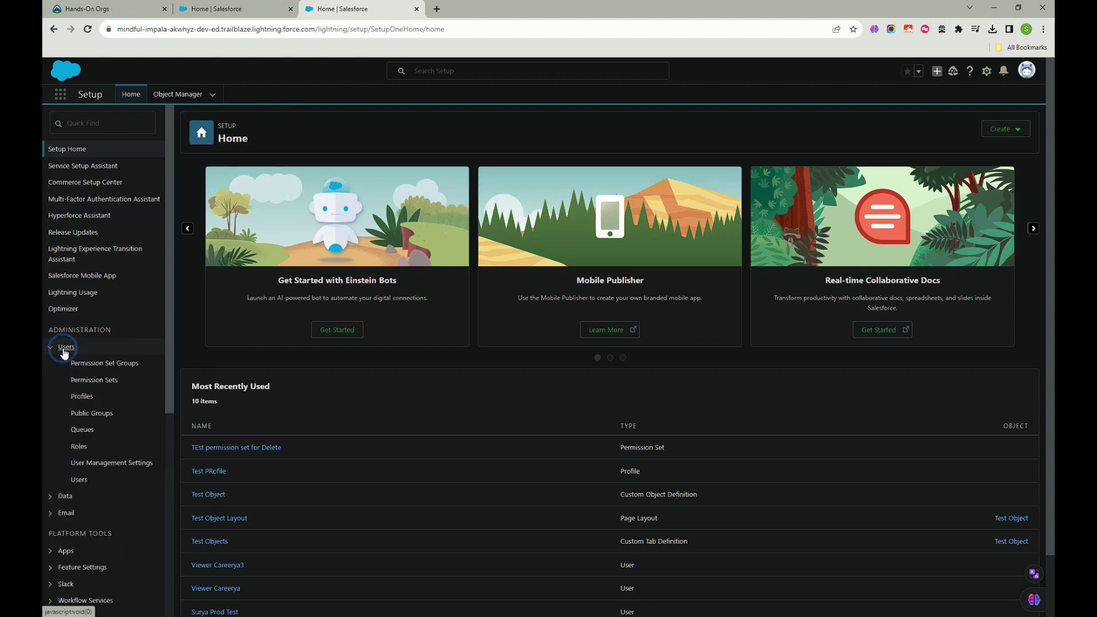
left_click(84, 483)
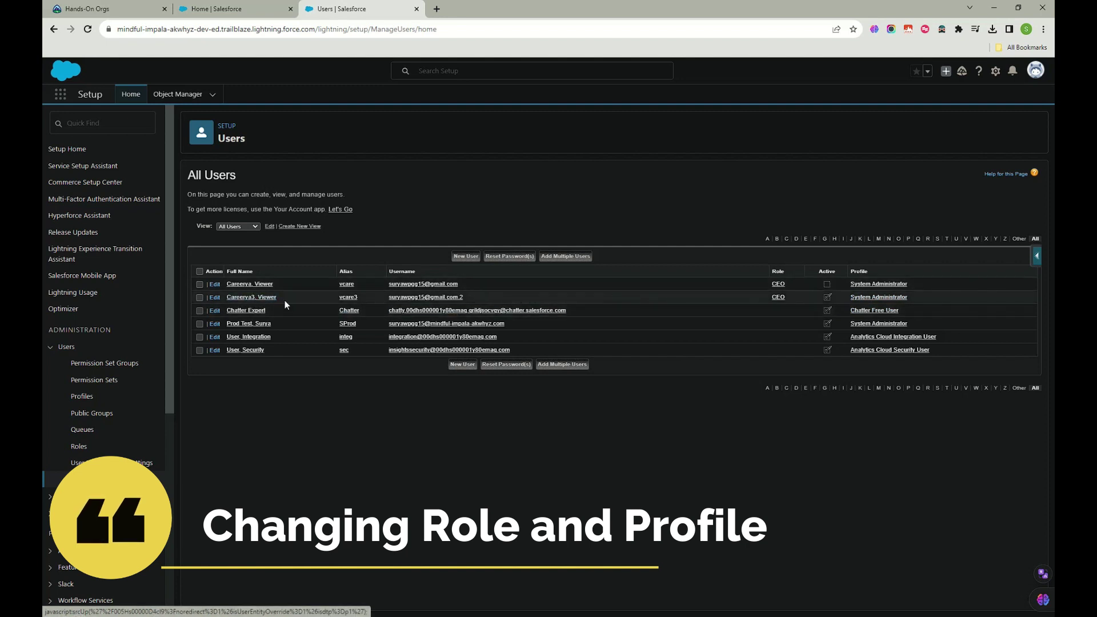
Edit the user with alias vcare3, setting the role to "Director, Channel Sales" and the profile to "Custom: Sales Profile".
left_click(213, 298)
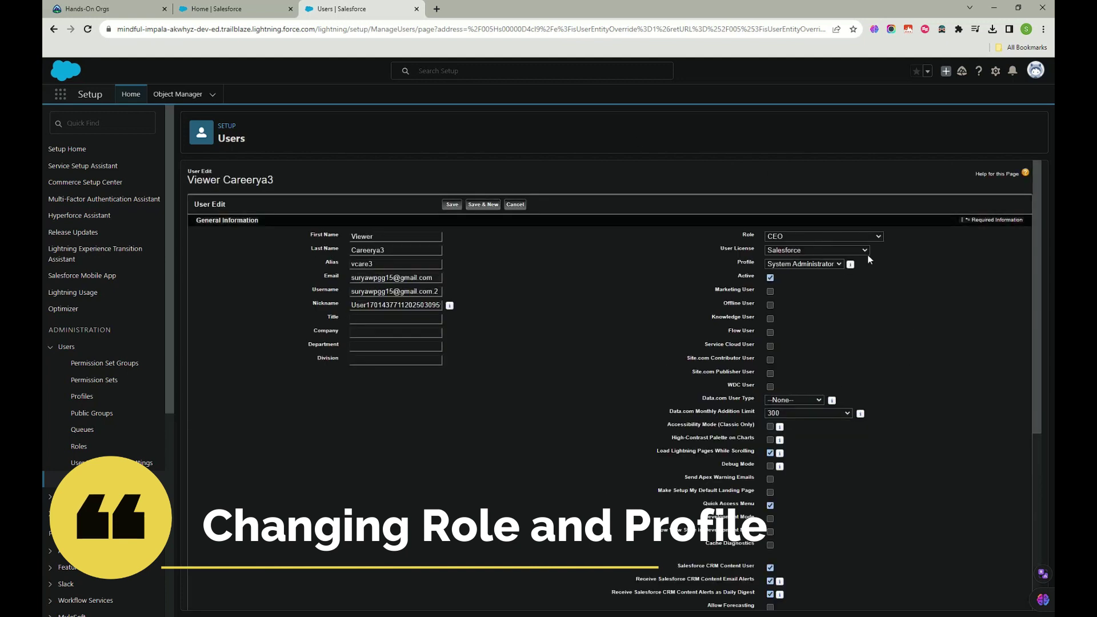
left_click(800, 238)
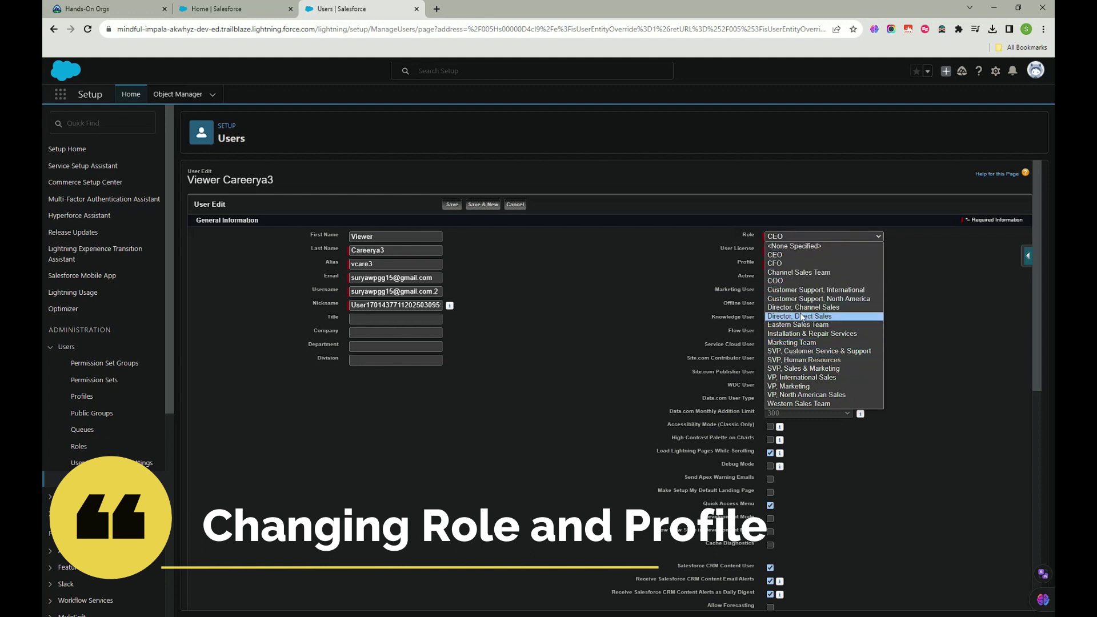
left_click(821, 310)
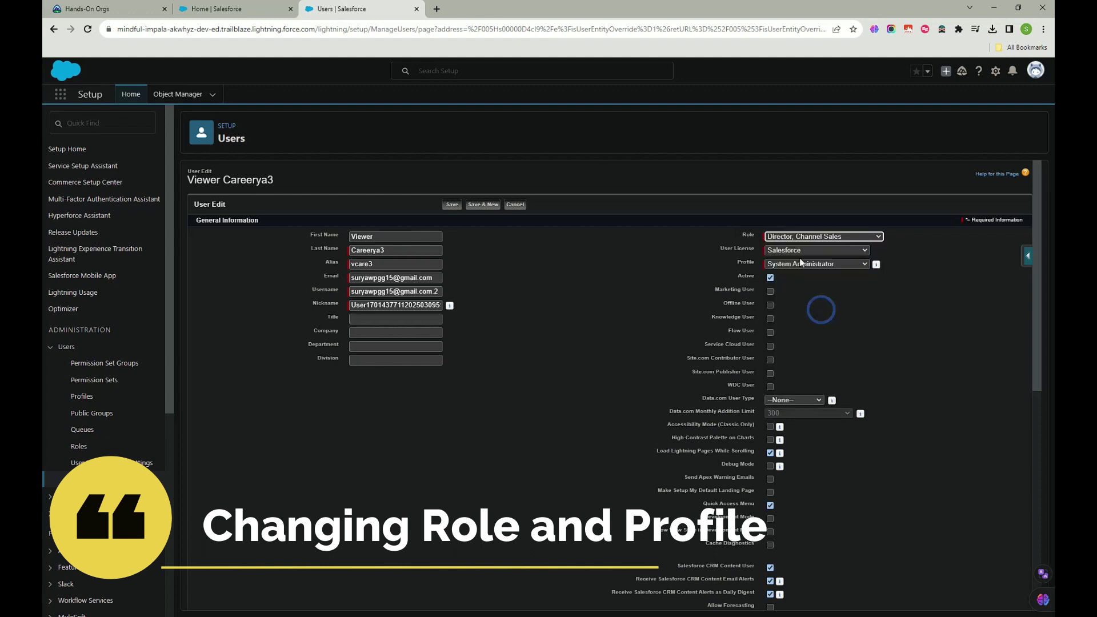
left_click(842, 266)
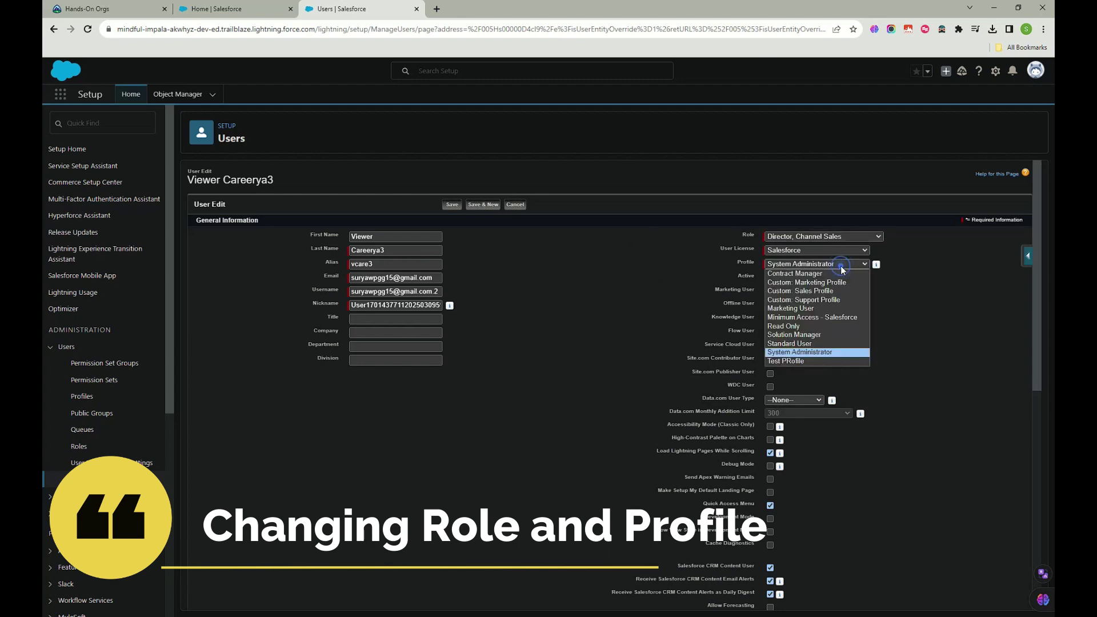
left_click(808, 292)
scroll(634, 306, "down", 8)
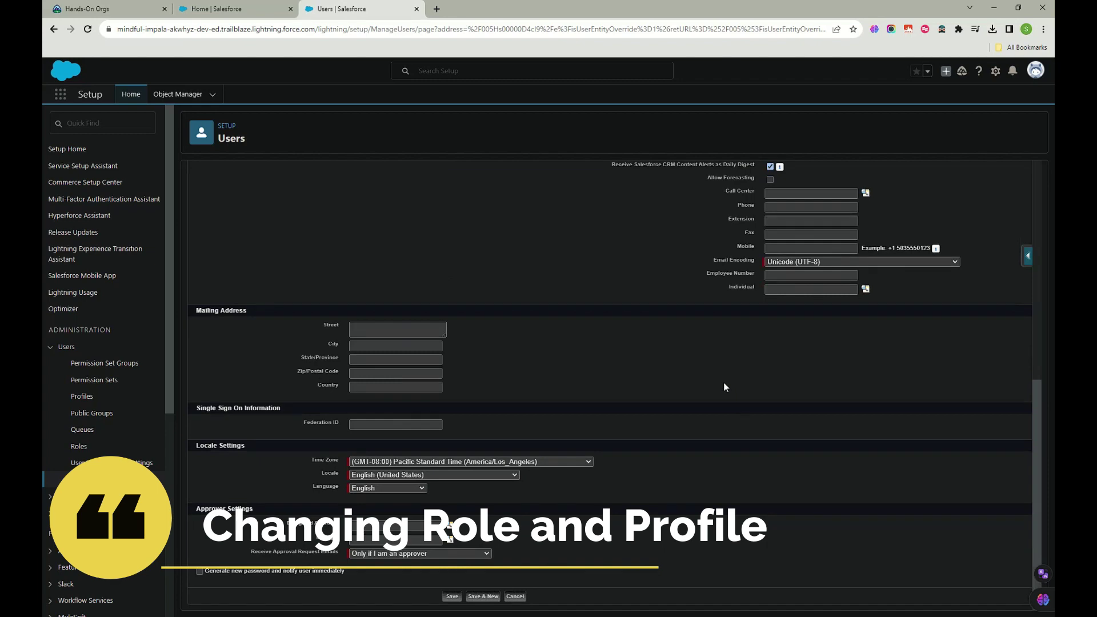
scroll(724, 386, "up", 8)
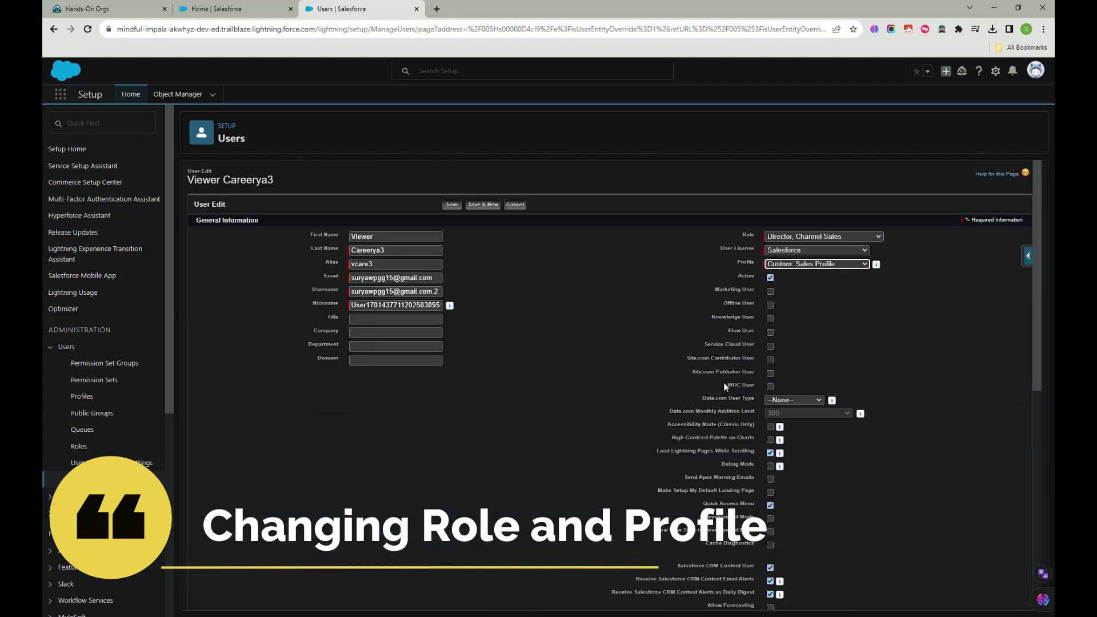
Annotate the changed Role and Profile fields on the user edit form with freehand marks.
left_click(299, 195)
left_click_drag(902, 233, 969, 175)
mouse_move(907, 260)
left_mouse_down()
mouse_move(913, 269)
mouse_move(1000, 250)
left_mouse_up()
mouse_move(688, 257)
left_mouse_down()
mouse_move(888, 253)
mouse_move(729, 243)
mouse_move(715, 266)
left_mouse_up()
left_click(806, 401)
Review the rest of the user edit form and save the user's role and profile changes.
scroll(600, 321, "down", 3)
scroll(602, 320, "down", 5)
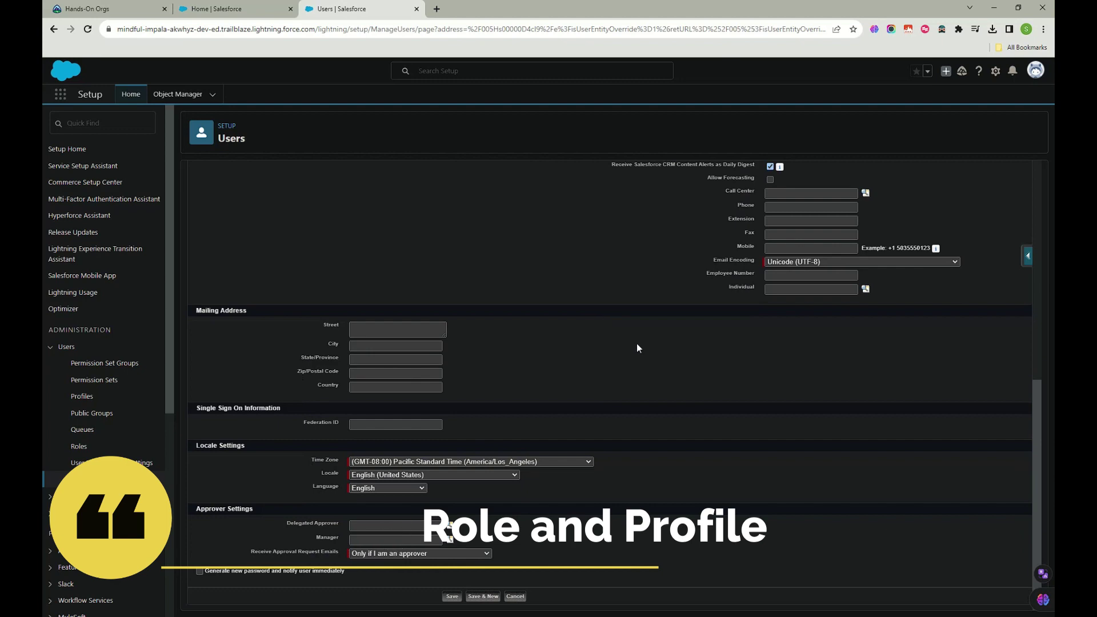
scroll(637, 343, "up", 8)
left_click(447, 205)
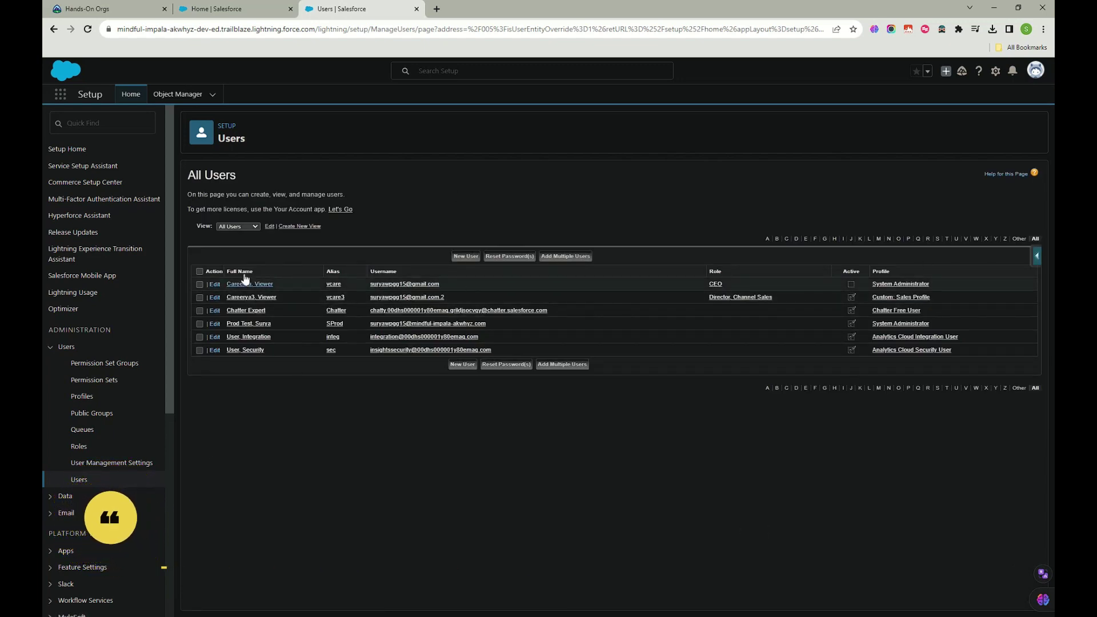
Search Setup for "login", open Login Access Policies and enable Administrators Can Log in as Any User.
left_click(89, 125)
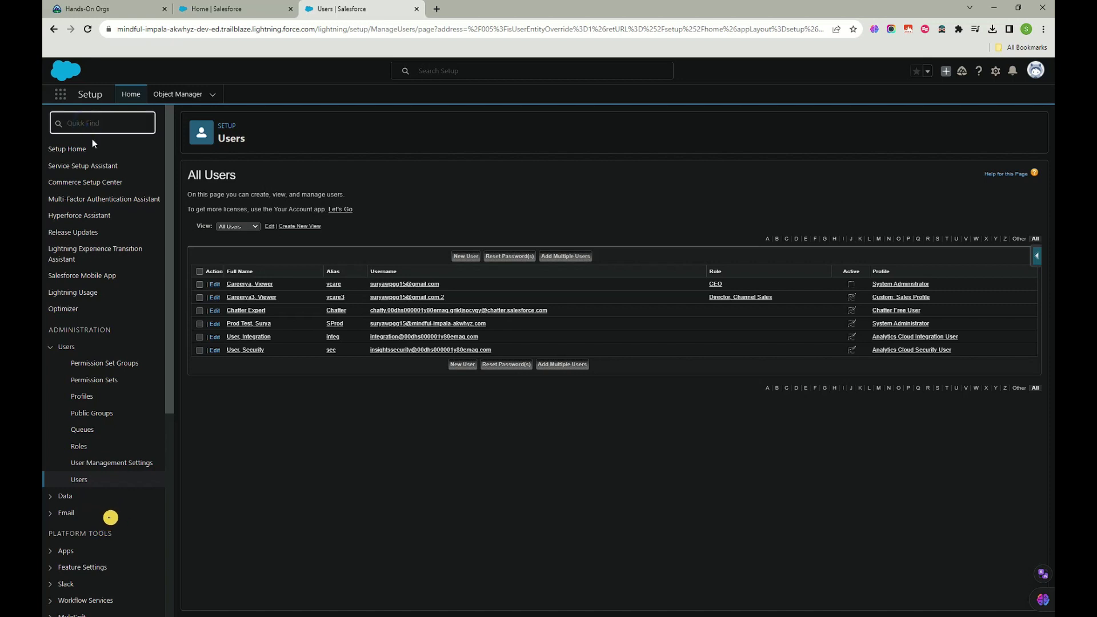
type("lo")
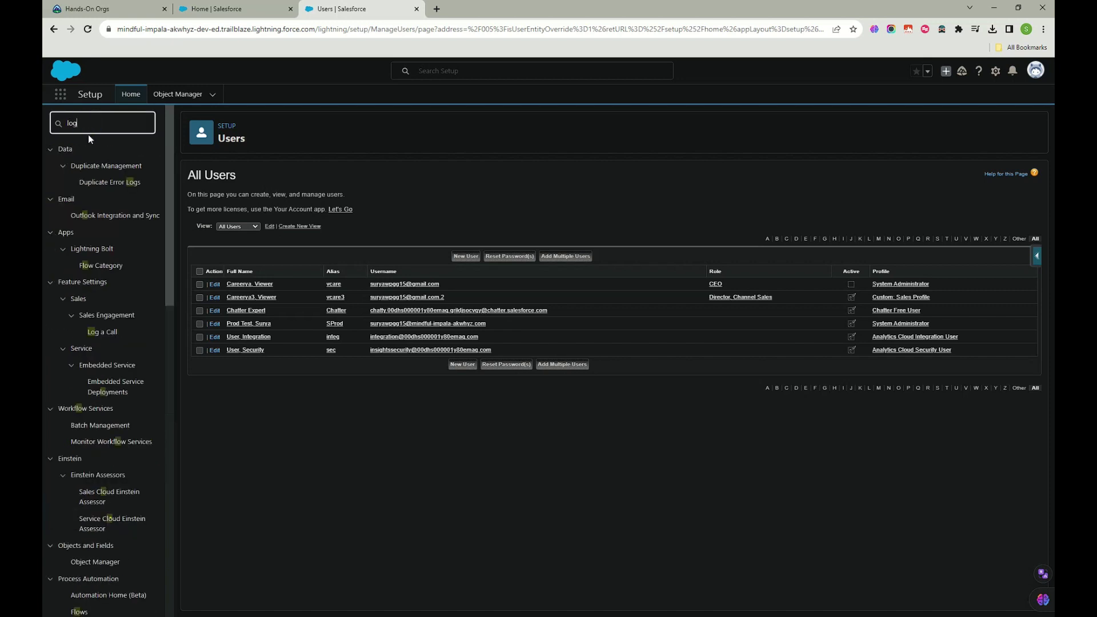
type("gin")
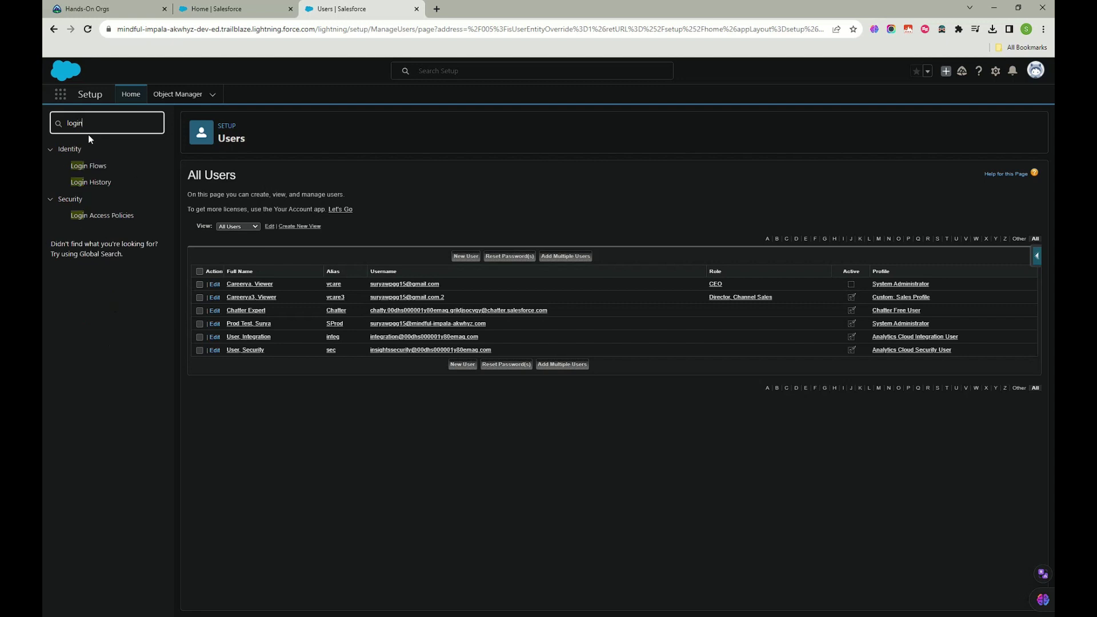
left_click(95, 220)
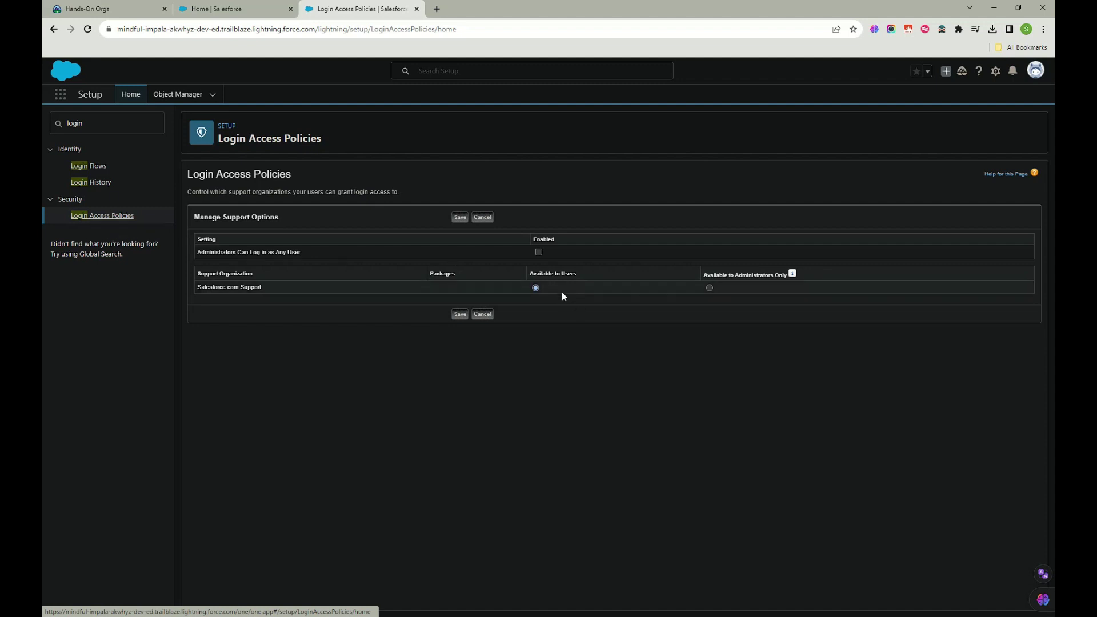
left_click(539, 253)
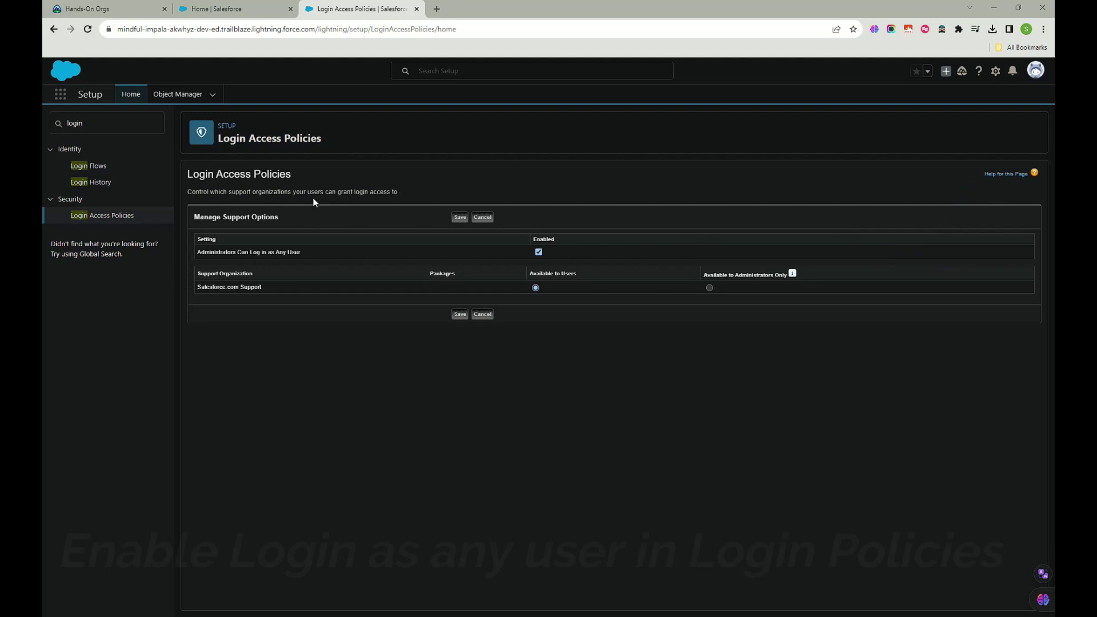
Write "Login" freehand, mark the search term, Login Access Policies entry, enabled setting and support options, and clear the annotations.
mouse_move(341, 353)
left_mouse_down()
mouse_move(329, 450)
mouse_move(397, 400)
mouse_move(379, 403)
left_mouse_up()
mouse_move(433, 391)
left_mouse_down()
mouse_move(420, 423)
mouse_move(472, 394)
mouse_move(520, 410)
left_mouse_up()
left_click(485, 379)
left_click_drag(187, 89, 96, 125)
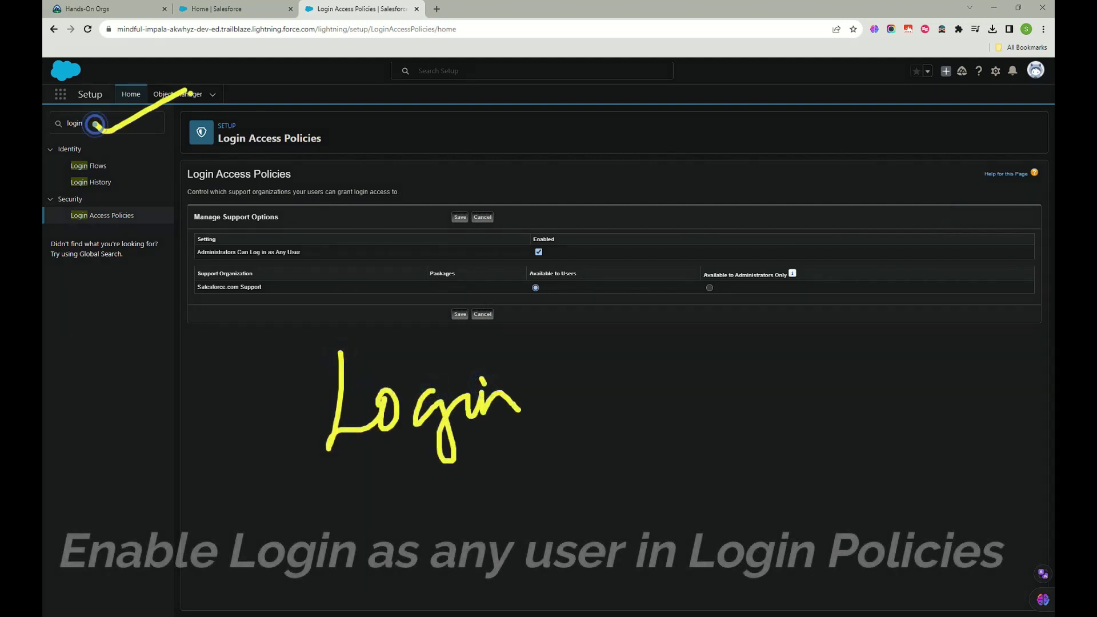
mouse_move(57, 230)
left_mouse_down()
mouse_move(137, 195)
mouse_move(53, 224)
mouse_move(83, 242)
left_mouse_up()
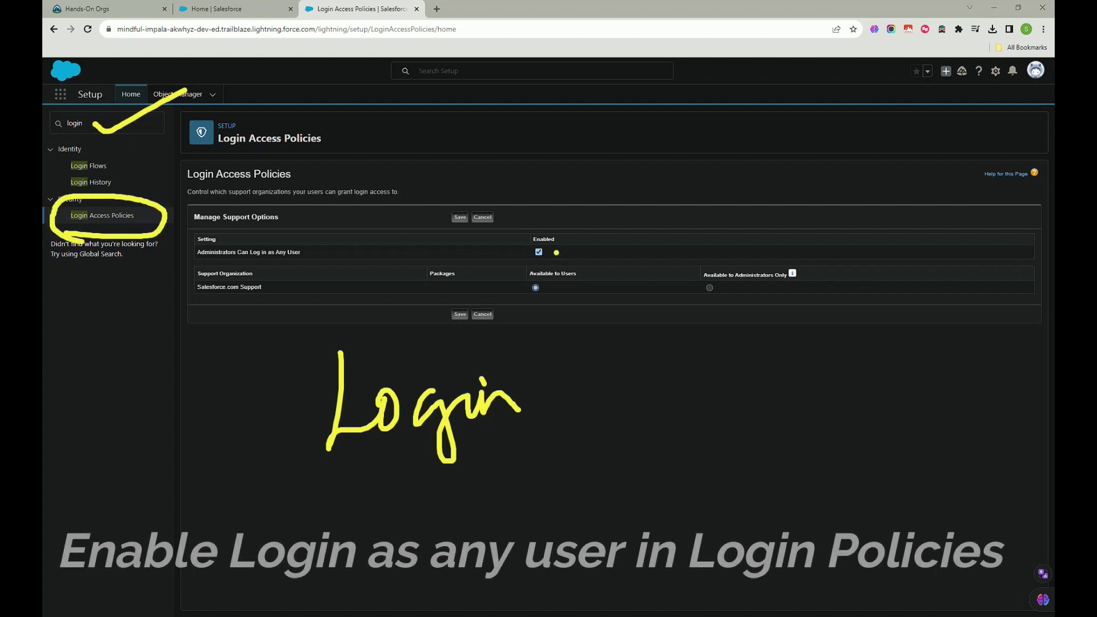
left_click_drag(553, 247, 652, 198)
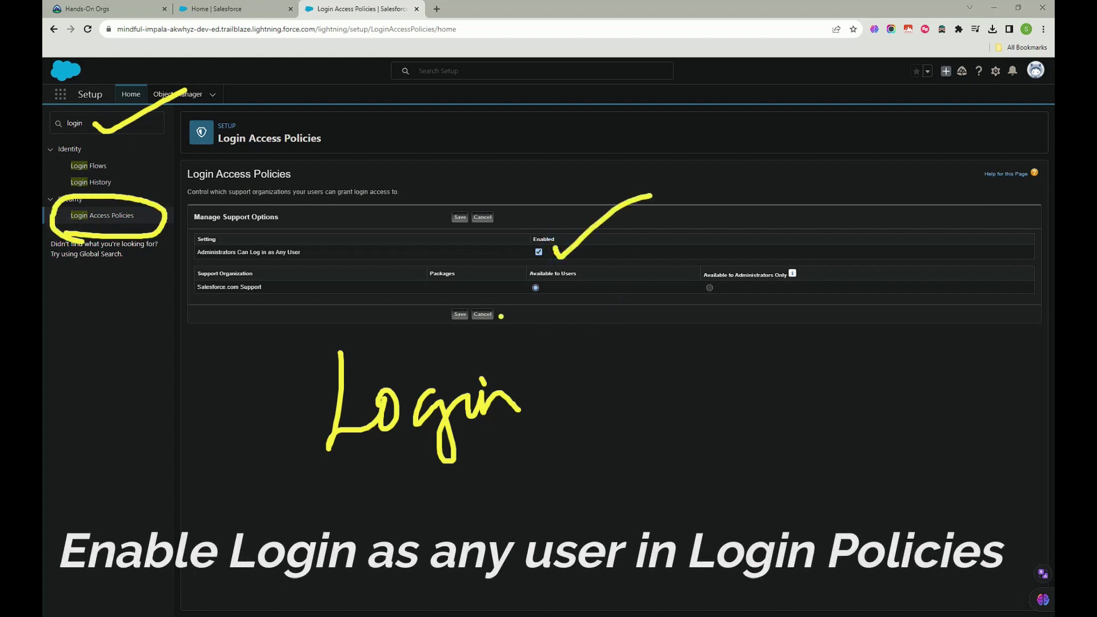
mouse_move(186, 303)
left_mouse_down()
mouse_move(302, 289)
mouse_move(181, 262)
mouse_move(212, 313)
left_mouse_up()
mouse_move(716, 307)
left_mouse_down()
mouse_move(791, 309)
mouse_move(646, 298)
mouse_move(778, 319)
left_mouse_up()
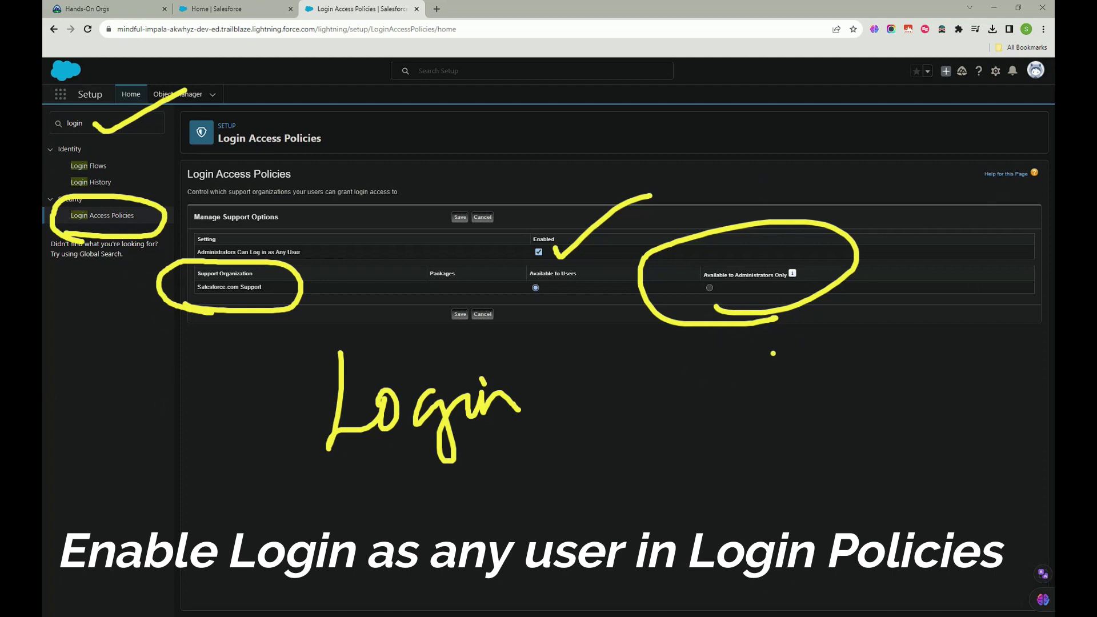
key("Escape")
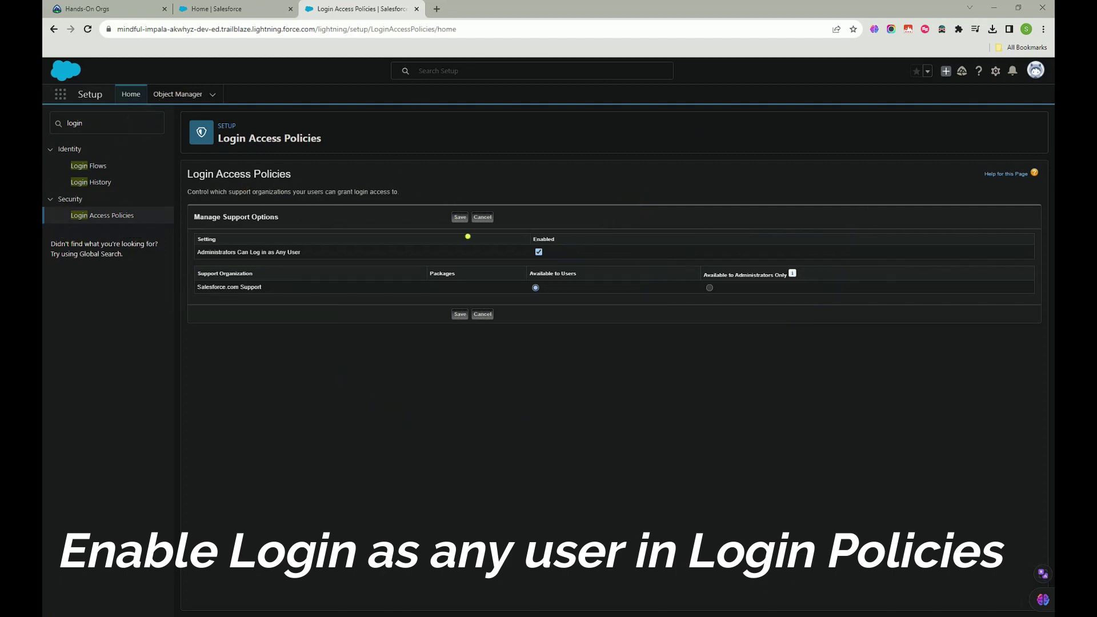
Mark the save option on the Login Access Policies page and save the changed login access setting.
left_click_drag(464, 211, 507, 167)
left_click(342, 214)
left_click(460, 217)
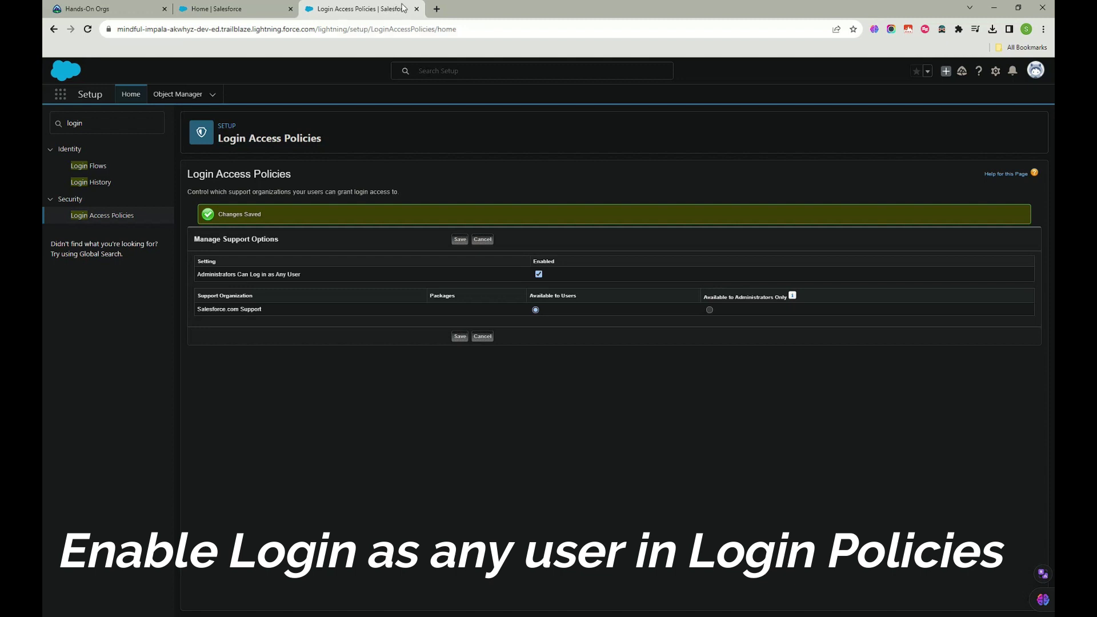
Open the previously visited Users page in a new browser tab and switch to that tab.
middle_click(54, 30)
left_click(434, 15)
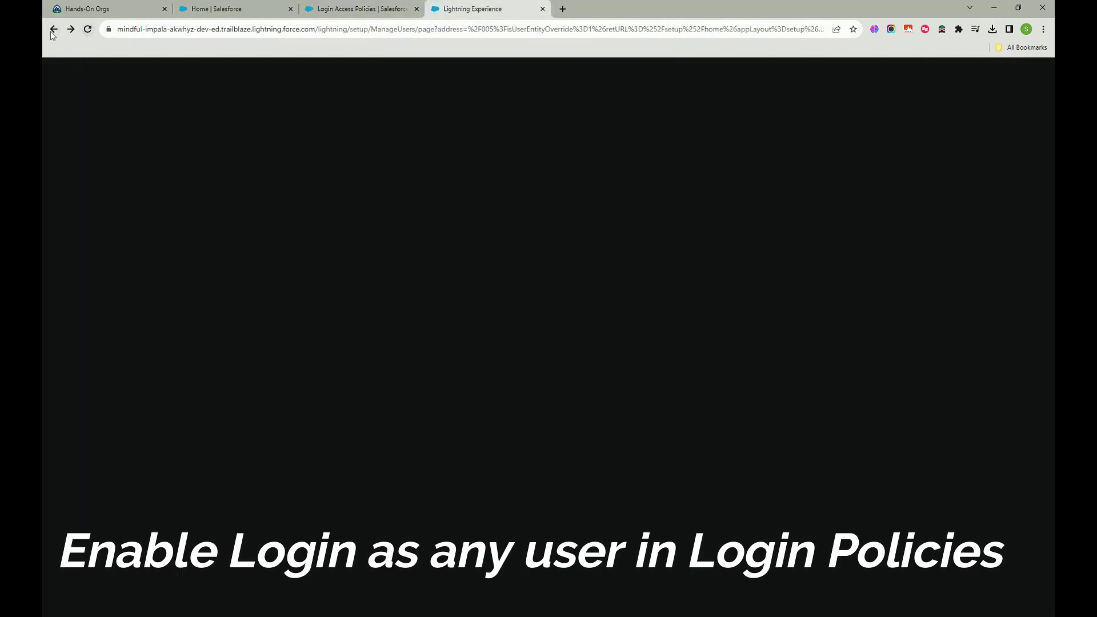
left_click(51, 31)
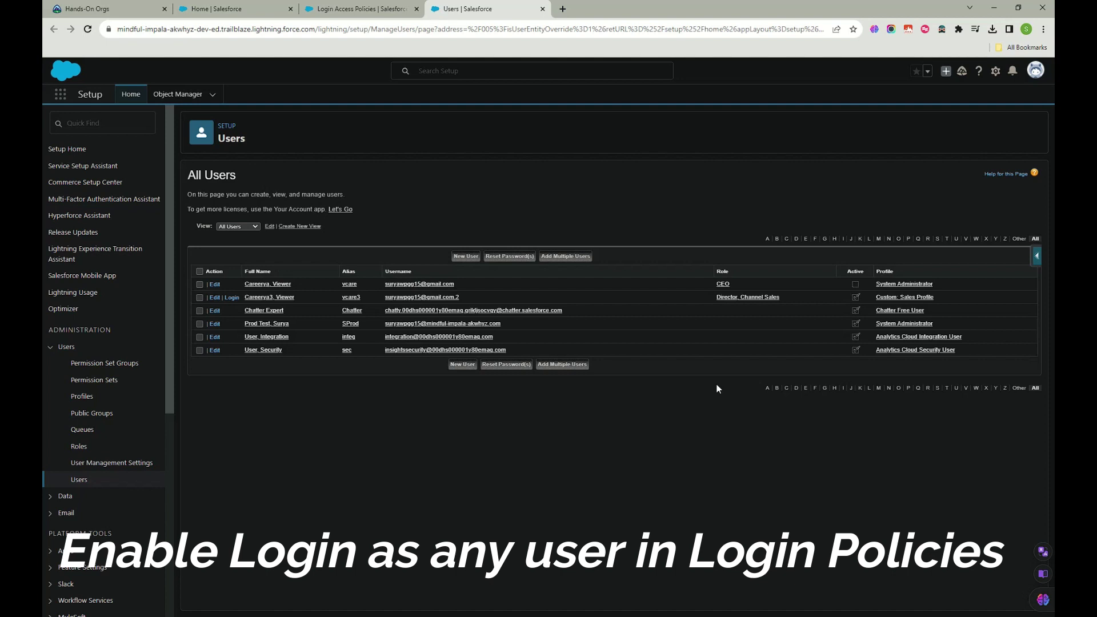
left_click(563, 9)
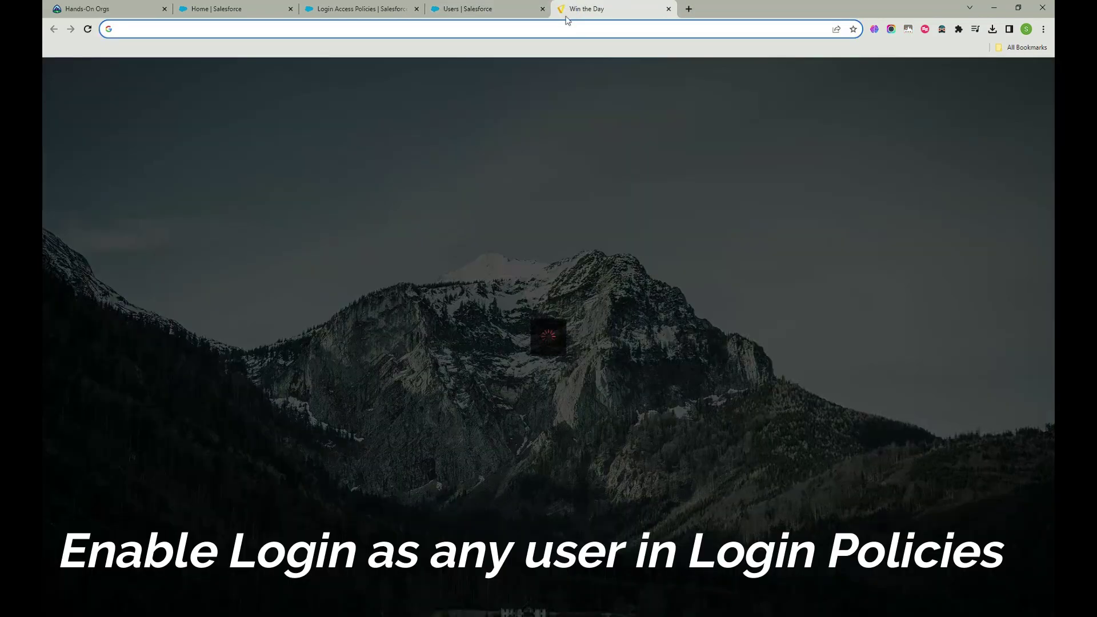
left_click(472, 8)
left_click(357, 8)
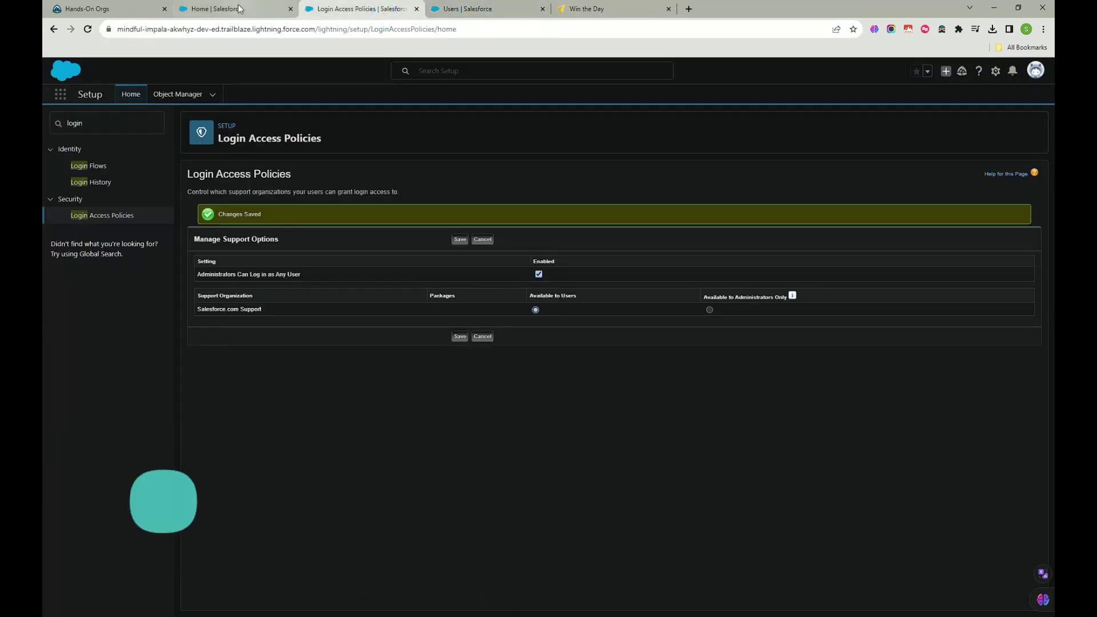
left_click(229, 9)
left_click(623, 11)
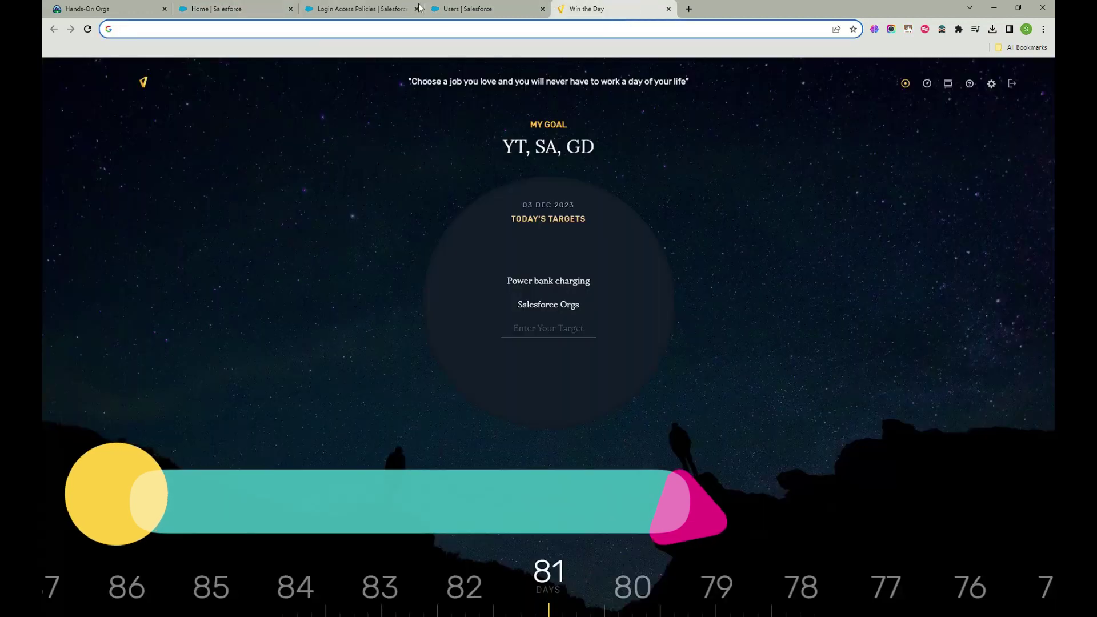
left_click(669, 9)
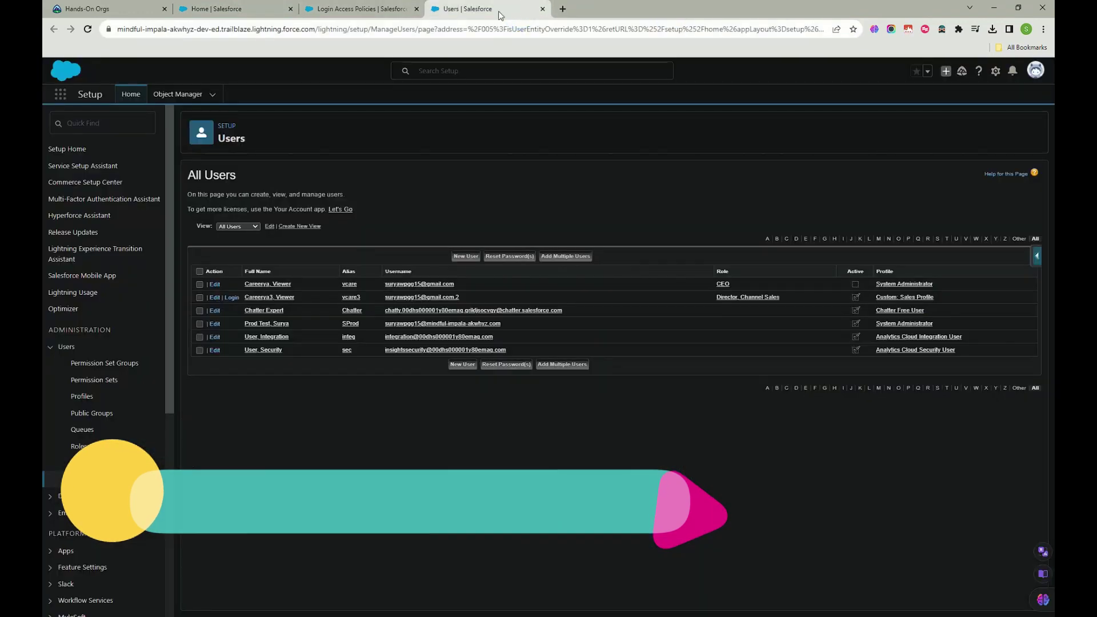
Duplicate the Users browser tab and open the Account object's Fields & Relationships from Object Manager in it.
right_click(500, 12)
left_click(552, 82)
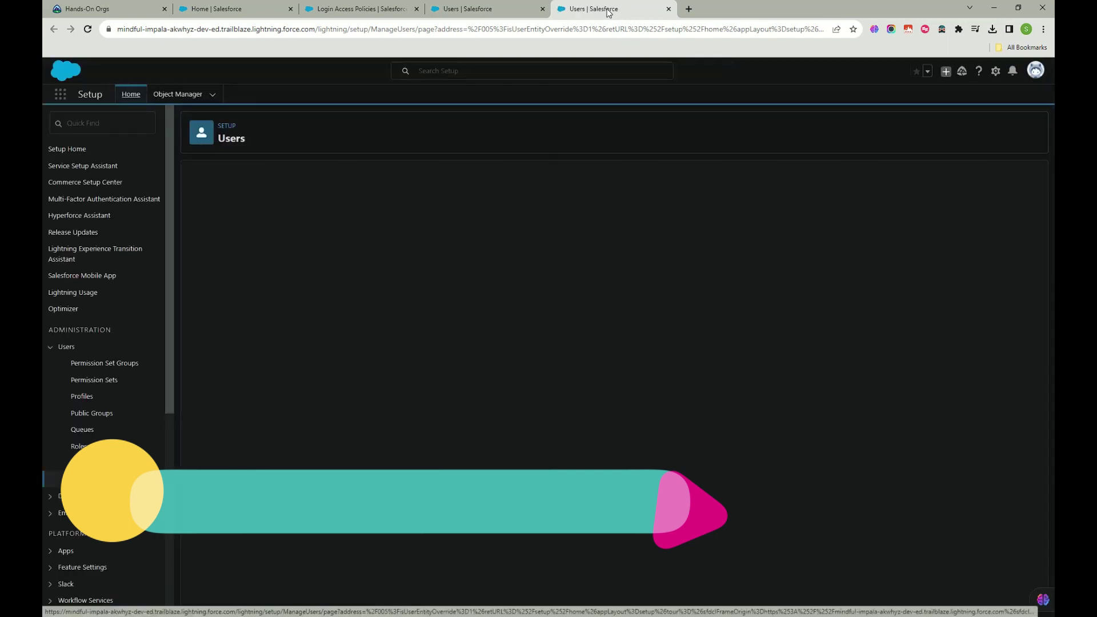
left_click(179, 95)
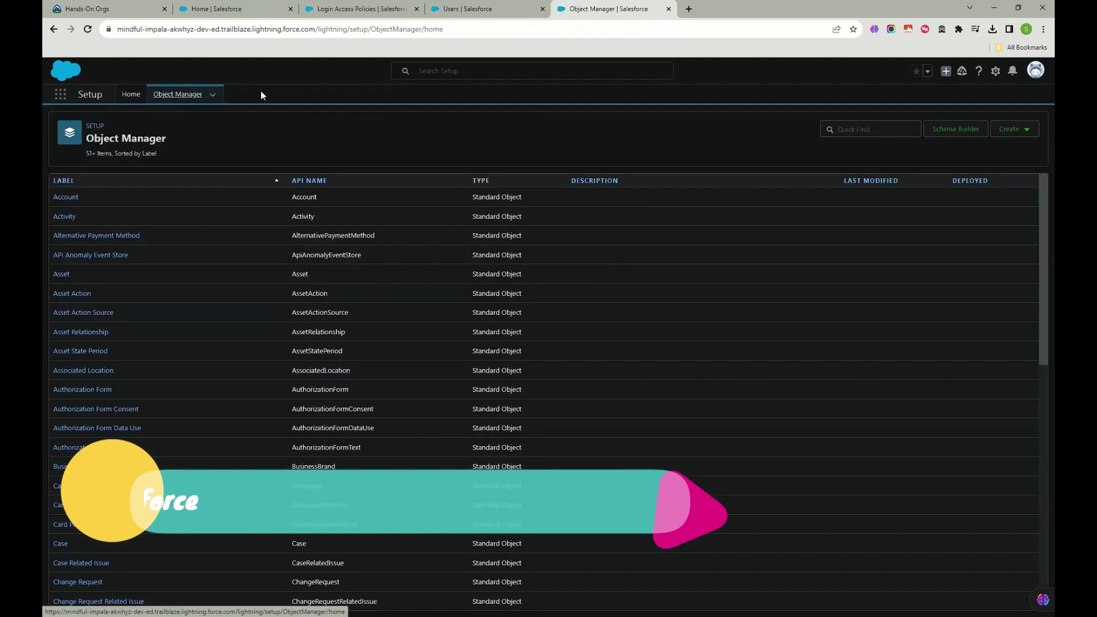
left_click(66, 198)
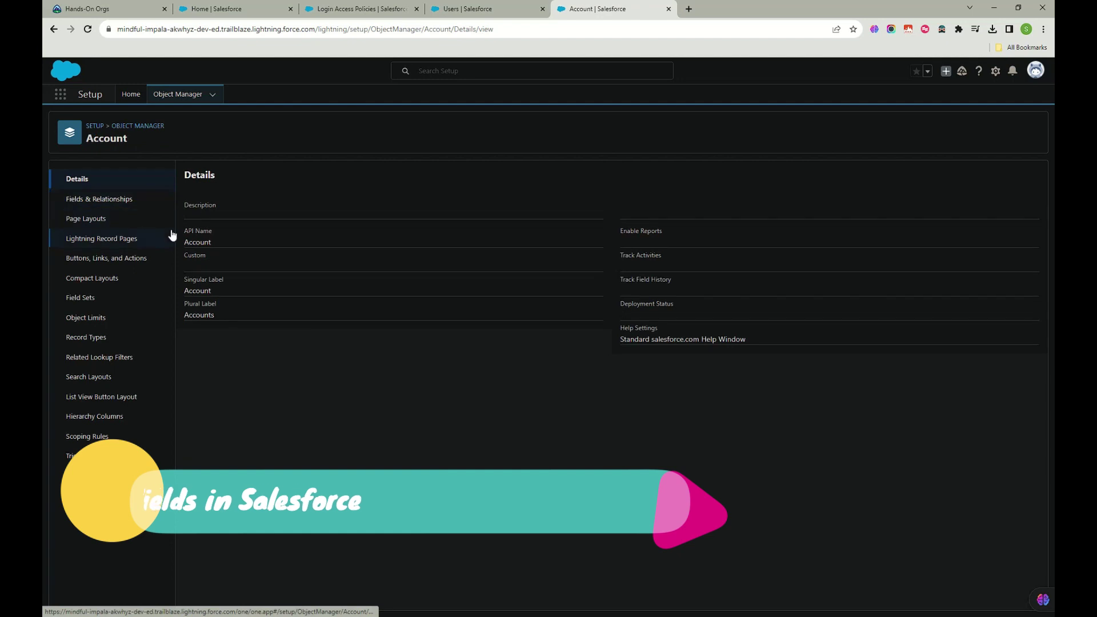
left_click(112, 200)
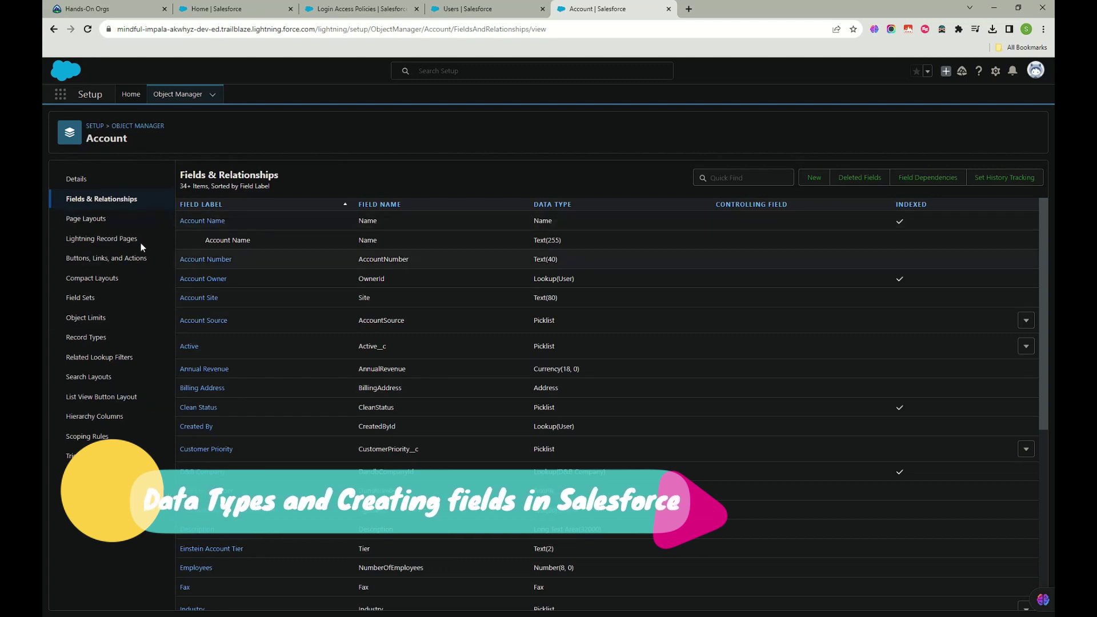
Start a new custom field on the Account object and look through the available data types.
scroll(412, 540, "down", 6)
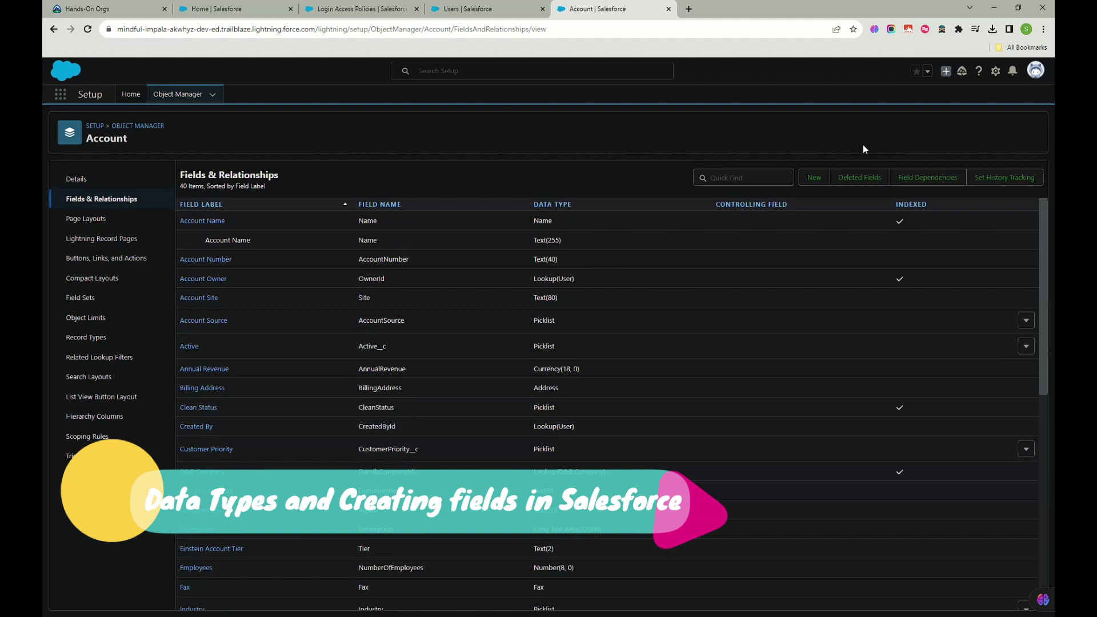
scroll(360, 443, "down", 8)
scroll(317, 437, "up", 10)
left_click(809, 178)
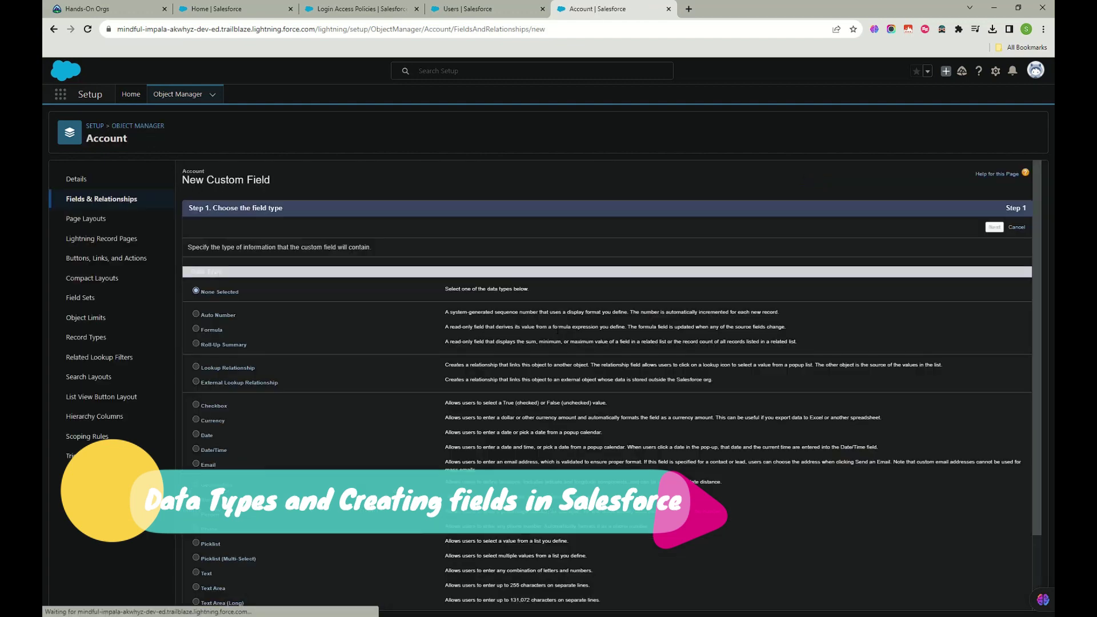
scroll(256, 355, "down", 2)
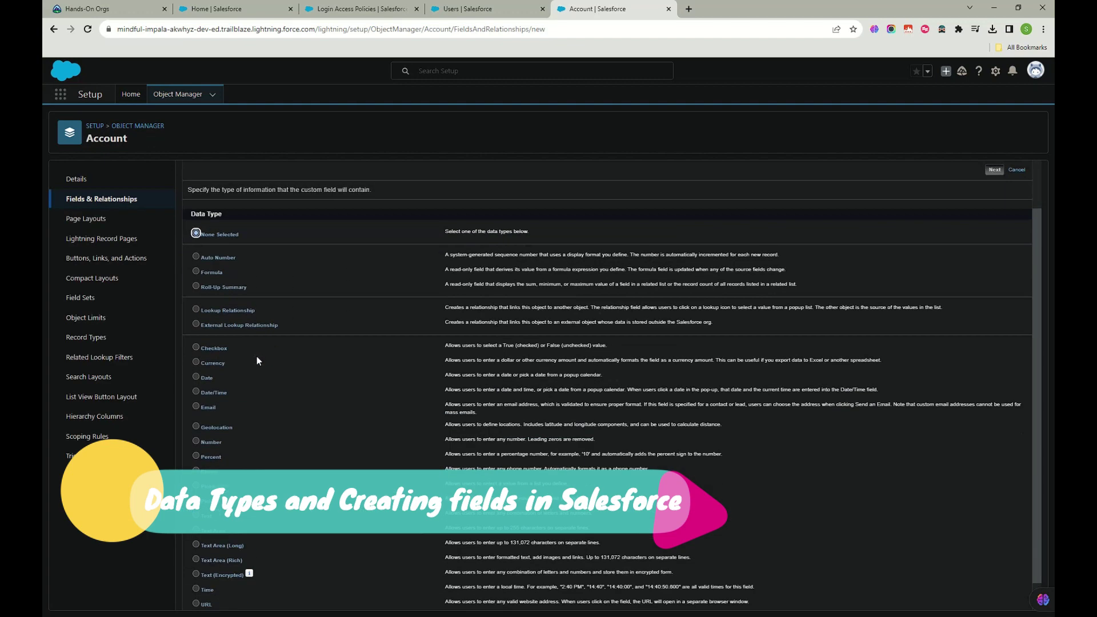
scroll(256, 355, "up", 2)
scroll(256, 356, "down", 2)
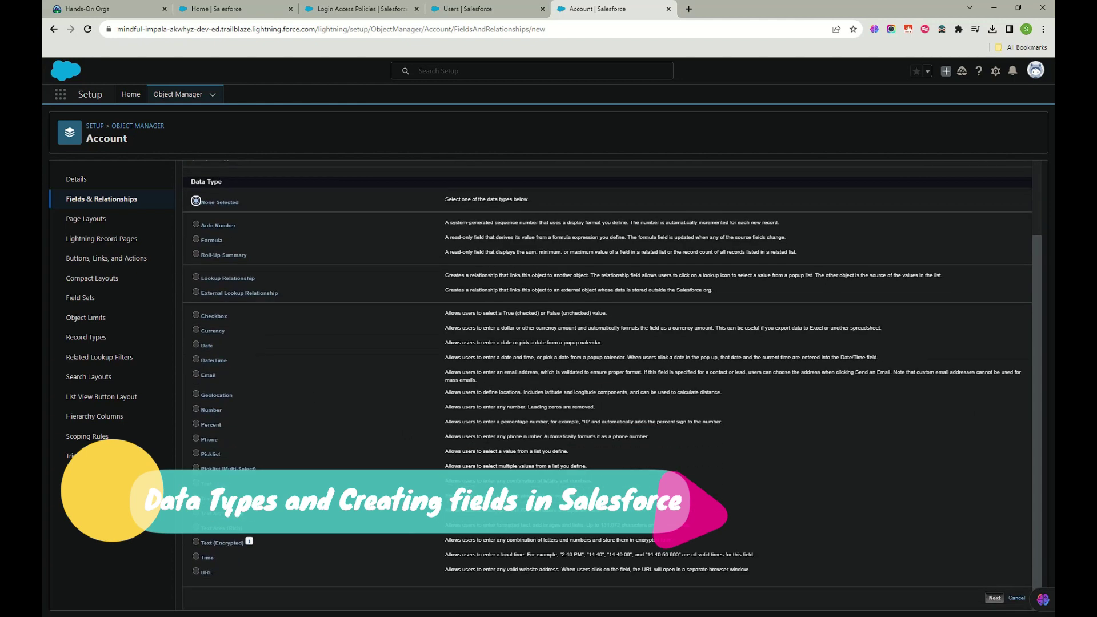
scroll(193, 334, "up", 2)
scroll(193, 334, "down", 2)
Bracket the data type list freehand, tick Auto Number and write the sequence 1, 2, 3 with a stroke beside it.
left_click(297, 205)
mouse_move(189, 197)
left_mouse_down()
mouse_move(194, 362)
mouse_move(162, 543)
mouse_move(211, 586)
left_mouse_up()
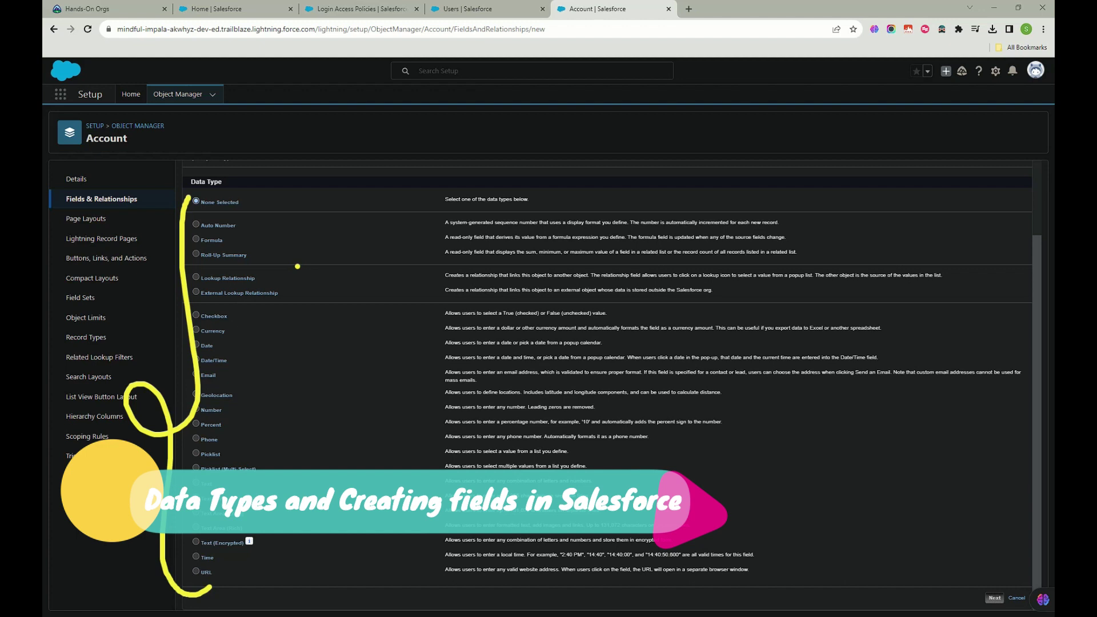
left_click_drag(259, 223, 324, 201)
mouse_move(913, 121)
left_mouse_down()
mouse_move(917, 189)
mouse_move(931, 200)
mouse_move(915, 264)
mouse_move(898, 264)
left_mouse_up()
mouse_move(952, 137)
left_mouse_down()
mouse_move(979, 225)
mouse_move(975, 273)
left_mouse_up()
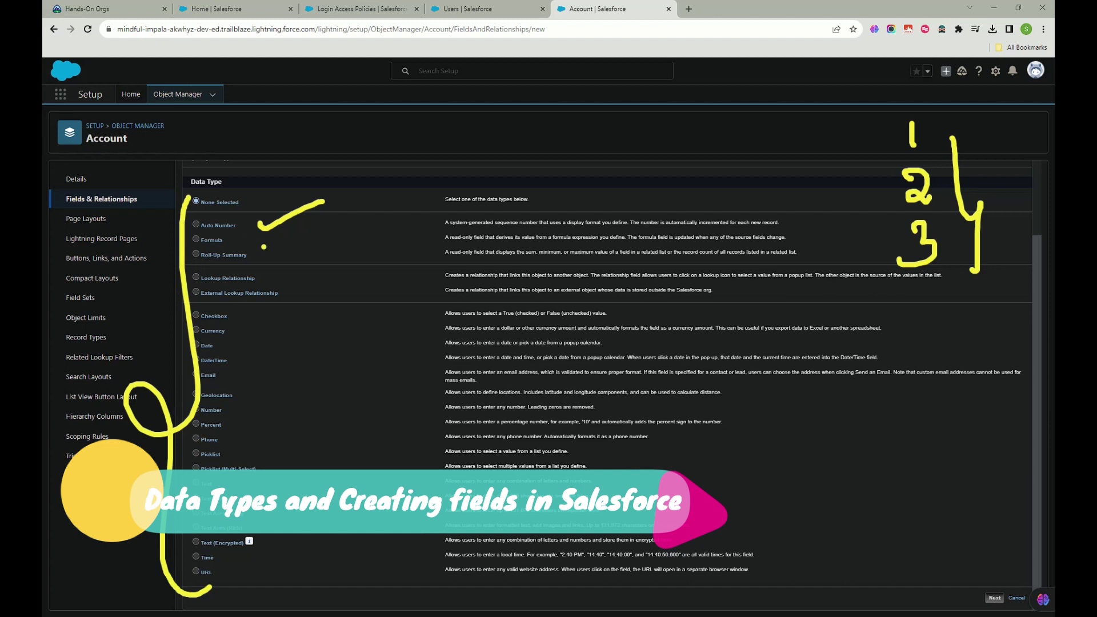
Tick Roll-Up Summary and Lookup Relationship, and sketch a circled "AC" with a line to "Contact" and short notes around it.
left_click_drag(259, 254, 291, 247)
left_click_drag(271, 274, 294, 267)
mouse_move(798, 471)
left_mouse_down()
mouse_move(799, 455)
mouse_move(818, 469)
left_mouse_up()
mouse_move(809, 457)
left_mouse_down()
mouse_move(784, 459)
mouse_move(842, 466)
mouse_move(763, 439)
mouse_move(858, 441)
left_mouse_up()
mouse_move(890, 491)
left_mouse_down()
mouse_move(938, 521)
mouse_move(948, 558)
mouse_move(1010, 544)
mouse_move(1027, 517)
mouse_move(964, 535)
left_mouse_up()
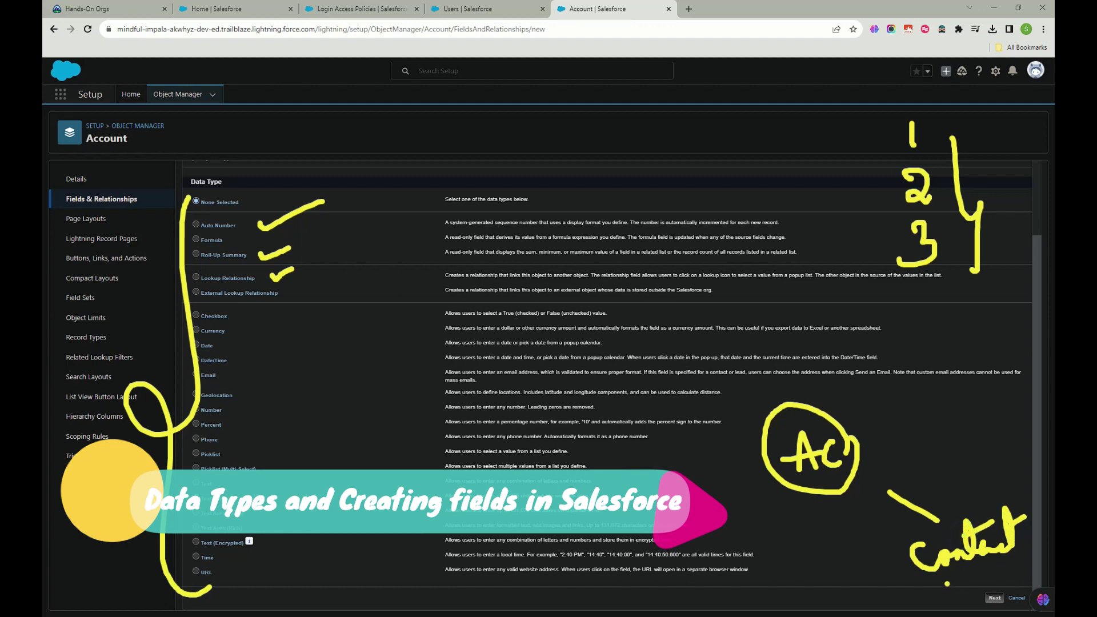
mouse_move(956, 582)
left_mouse_down()
mouse_move(955, 594)
mouse_move(1035, 563)
mouse_move(1007, 582)
left_mouse_up()
mouse_move(871, 550)
left_mouse_down()
mouse_move(870, 574)
mouse_move(901, 565)
left_mouse_up()
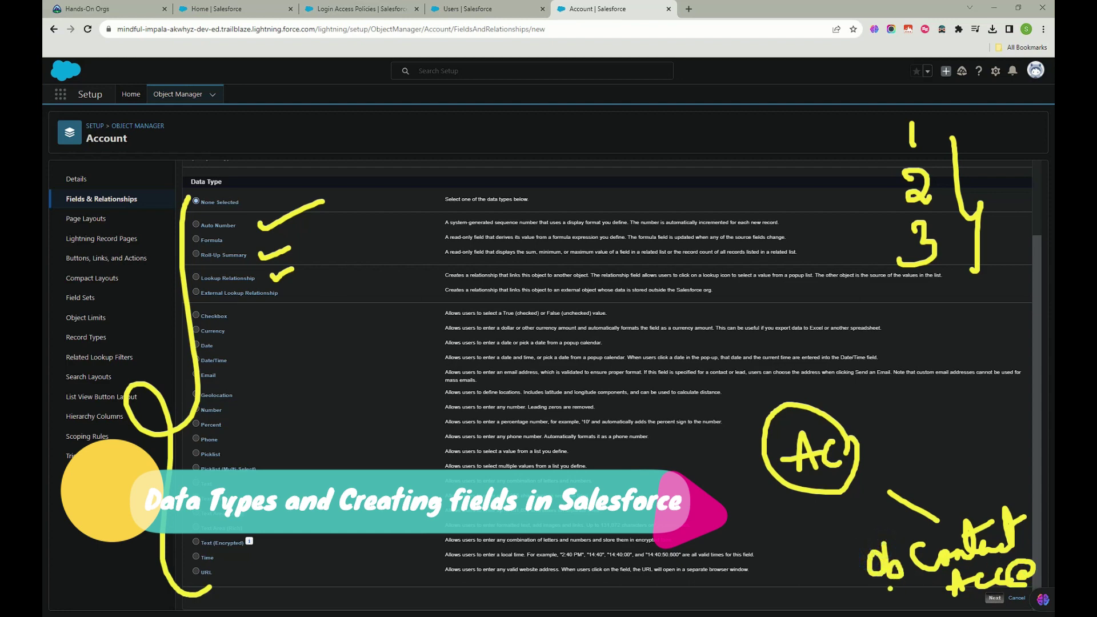
mouse_move(912, 591)
left_mouse_down()
mouse_move(906, 600)
mouse_move(915, 583)
mouse_move(927, 595)
mouse_move(938, 581)
left_mouse_up()
Tick External Lookup Relationship and Checkbox, and draw a ticked box above the data type descriptions.
left_click_drag(286, 293, 334, 282)
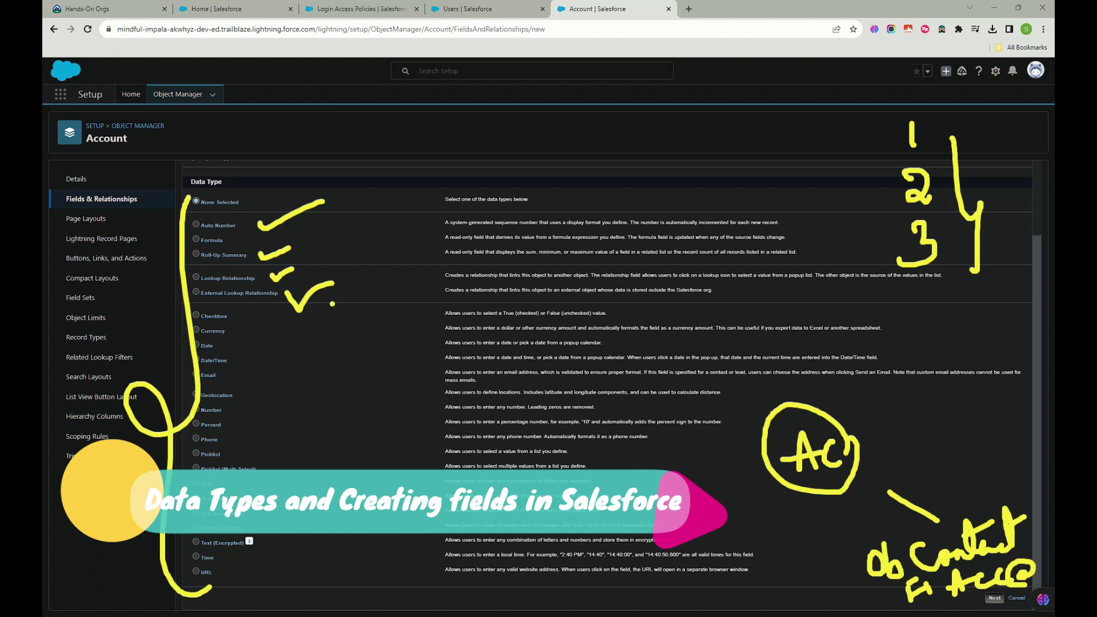
mouse_move(241, 314)
left_mouse_down()
mouse_move(251, 322)
mouse_move(276, 301)
left_mouse_up()
mouse_move(624, 113)
left_mouse_down()
mouse_move(632, 163)
mouse_move(712, 165)
mouse_move(631, 178)
left_mouse_up()
left_click_drag(651, 140, 711, 102)
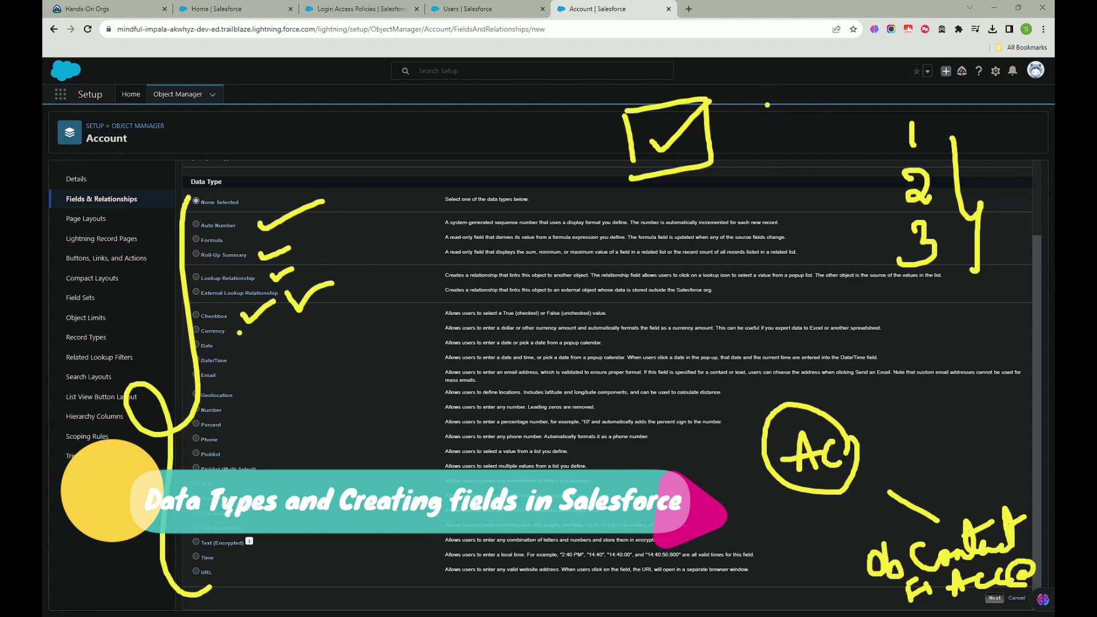
Tick the data types from Currency to Phone freehand, circling the Date/Time and Email rows.
left_click_drag(239, 331, 293, 319)
left_click(291, 334)
left_click_drag(229, 345, 301, 346)
mouse_move(230, 371)
left_mouse_down()
mouse_move(283, 382)
mouse_move(161, 355)
mouse_move(240, 387)
mouse_move(263, 410)
mouse_move(302, 387)
left_mouse_up()
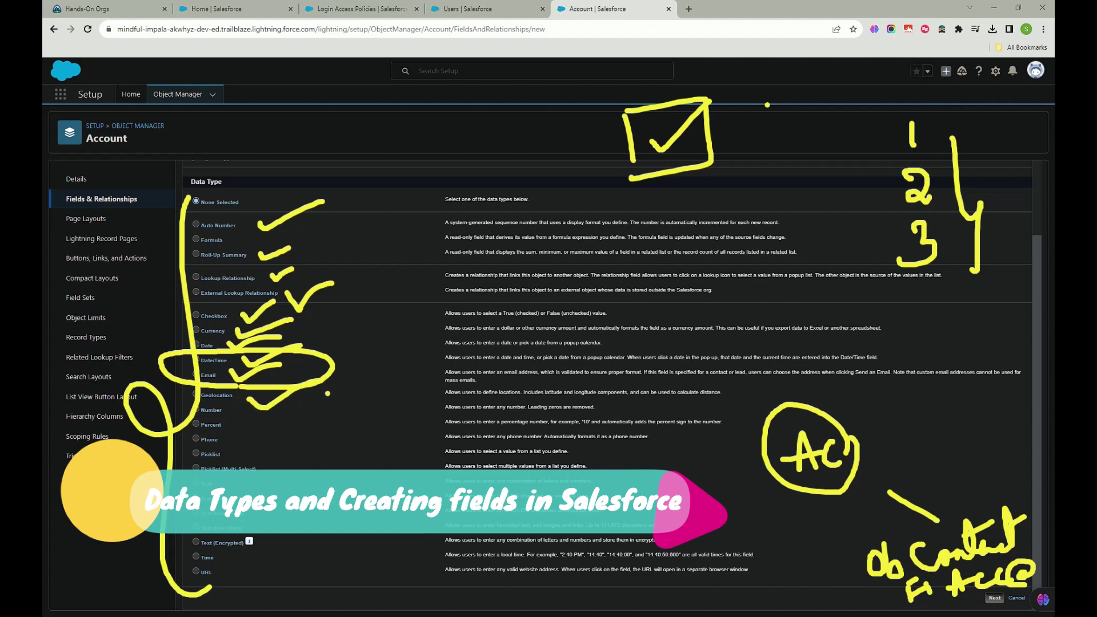
mouse_move(256, 399)
left_mouse_down()
mouse_move(223, 422)
mouse_move(250, 427)
left_mouse_up()
Draw an arrow beside Picklist, and sketch a marked box and a lined list as illustrations.
mouse_move(206, 454)
left_mouse_down()
mouse_move(270, 431)
mouse_move(197, 405)
mouse_move(180, 440)
mouse_move(197, 450)
mouse_move(348, 456)
left_mouse_up()
mouse_move(663, 455)
left_mouse_down()
mouse_move(723, 435)
mouse_move(695, 495)
mouse_move(691, 468)
mouse_move(703, 491)
mouse_move(702, 454)
mouse_move(755, 394)
left_mouse_up()
left_click_drag(727, 468, 739, 455)
left_click(742, 466)
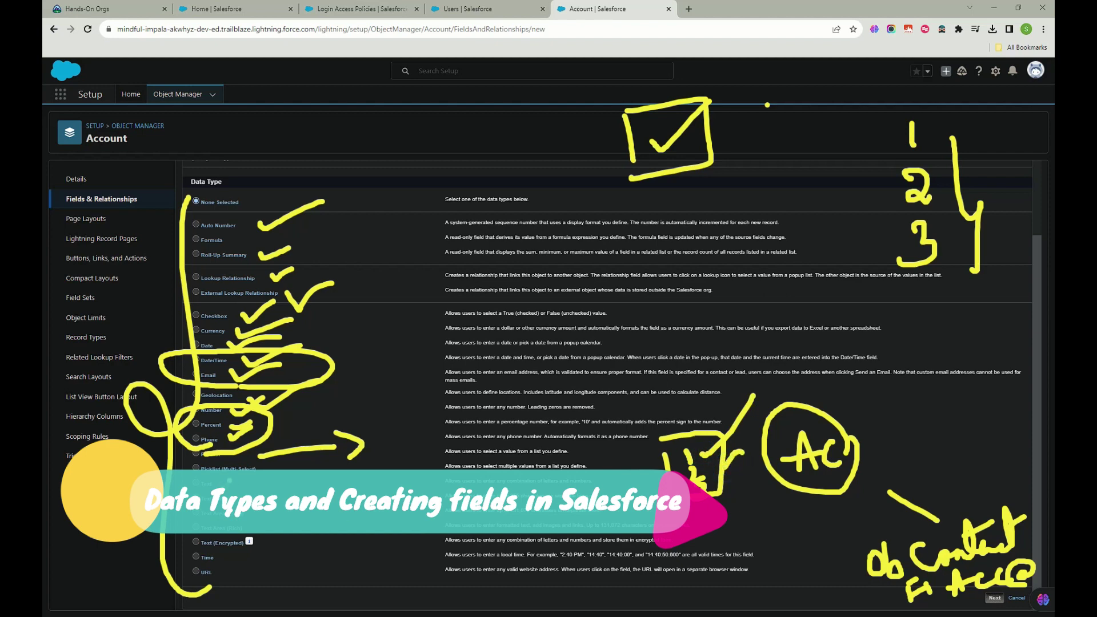
left_click_drag(943, 389, 950, 446)
mouse_move(986, 364)
left_mouse_down()
mouse_move(1012, 417)
mouse_move(963, 455)
left_mouse_up()
mouse_move(949, 407)
left_mouse_down()
mouse_move(1023, 376)
mouse_move(1017, 361)
mouse_move(953, 377)
mouse_move(1006, 410)
left_mouse_up()
mouse_move(952, 434)
left_mouse_down()
mouse_move(998, 430)
mouse_move(1021, 449)
left_mouse_up()
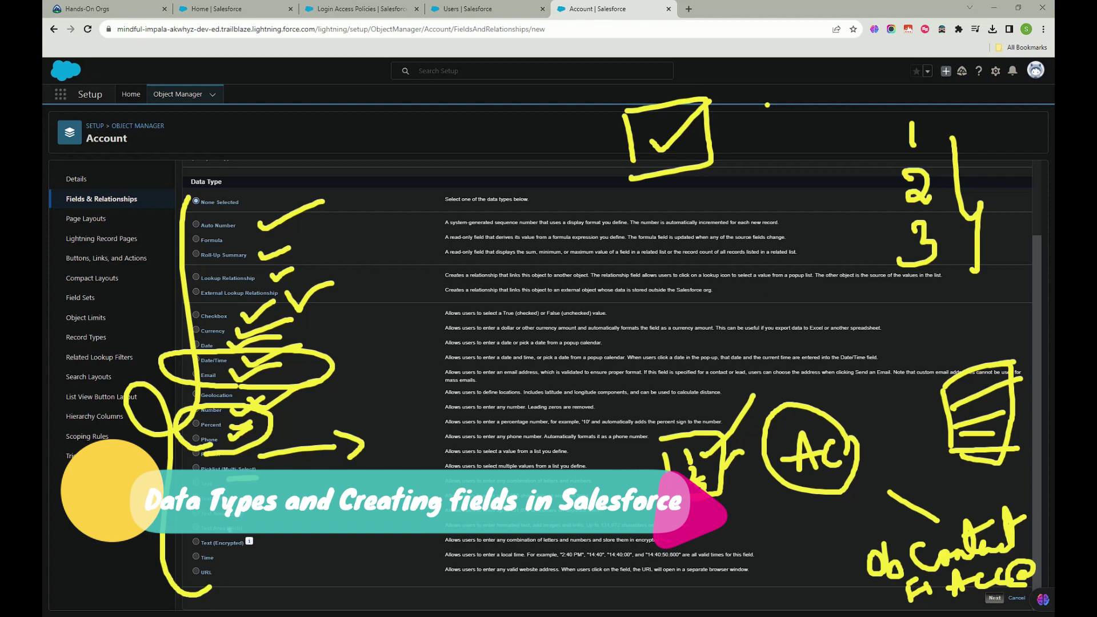
Tick the text data types, Time and URL freehand, bracket the text group, and clear all annotations.
mouse_move(218, 482)
left_mouse_down()
mouse_move(260, 474)
mouse_move(257, 494)
mouse_move(281, 477)
mouse_move(326, 480)
left_mouse_up()
left_click_drag(252, 530, 315, 517)
mouse_move(254, 540)
left_mouse_down()
mouse_move(272, 550)
mouse_move(321, 521)
left_mouse_up()
left_click_drag(183, 483, 176, 542)
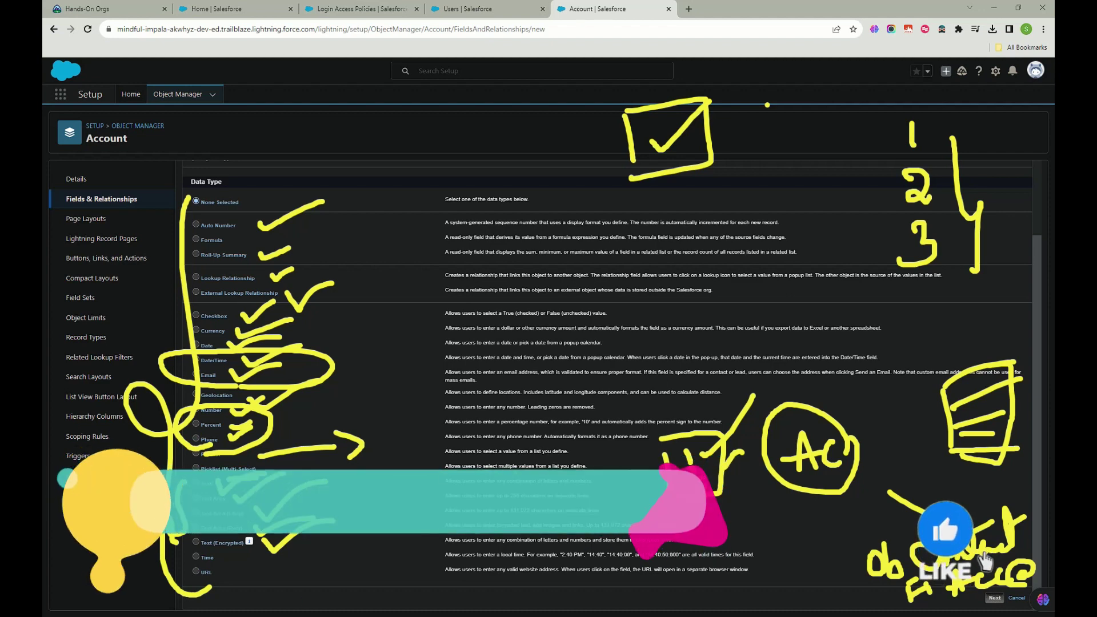
left_click_drag(230, 560, 268, 565)
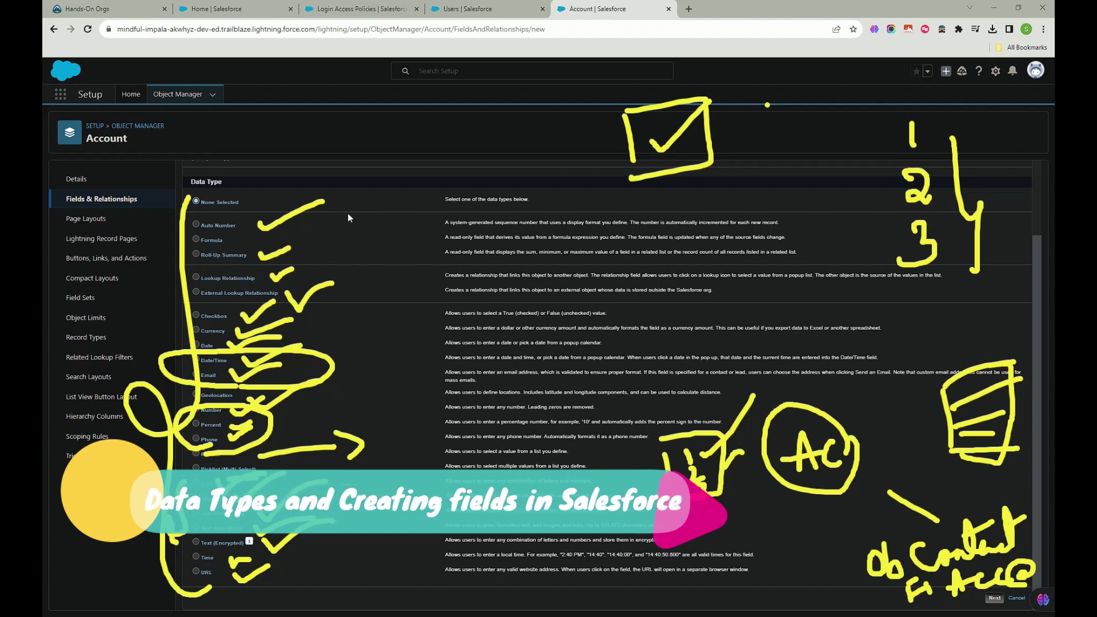
key("Escape")
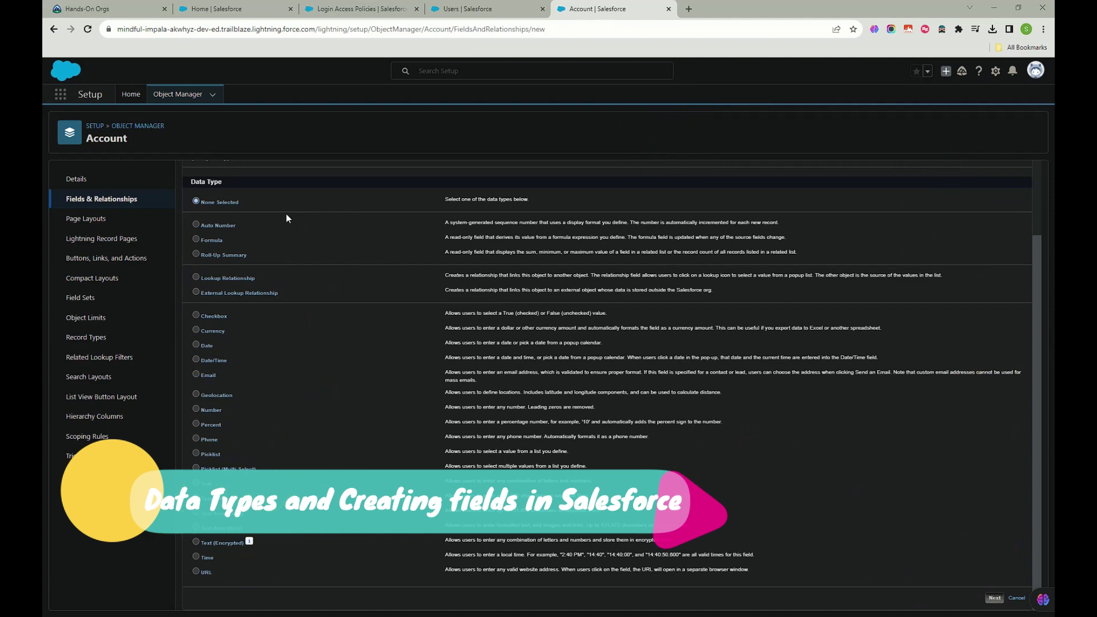
Choose Text as the new custom field's data type and continue to the field details.
scroll(232, 350, "up", 2)
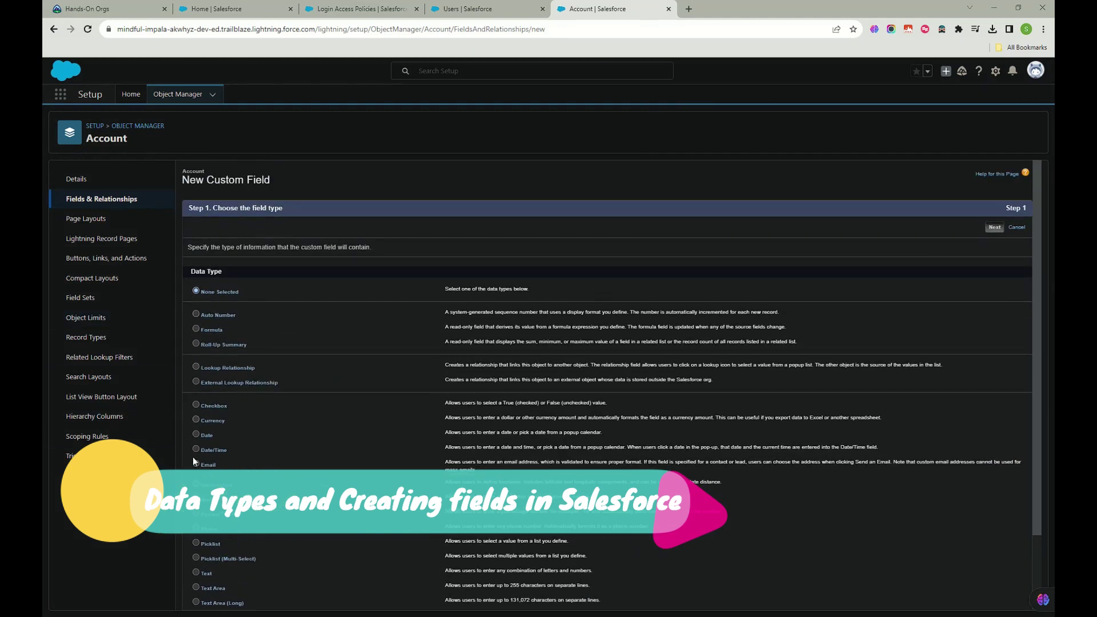
scroll(197, 559, "down", 2)
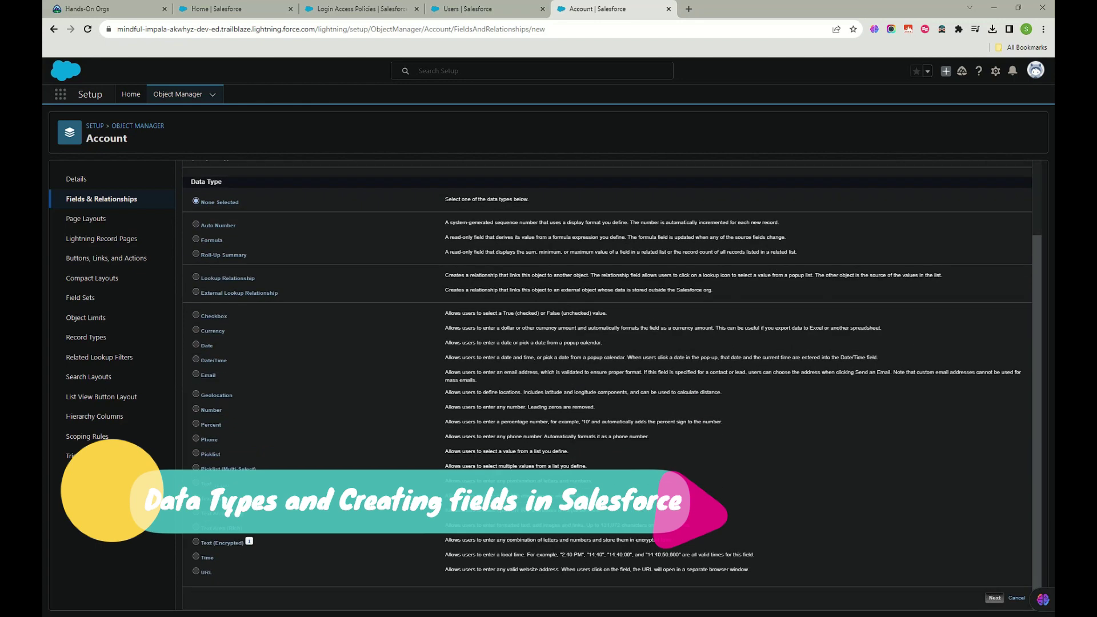
left_click(195, 484)
left_click(995, 598)
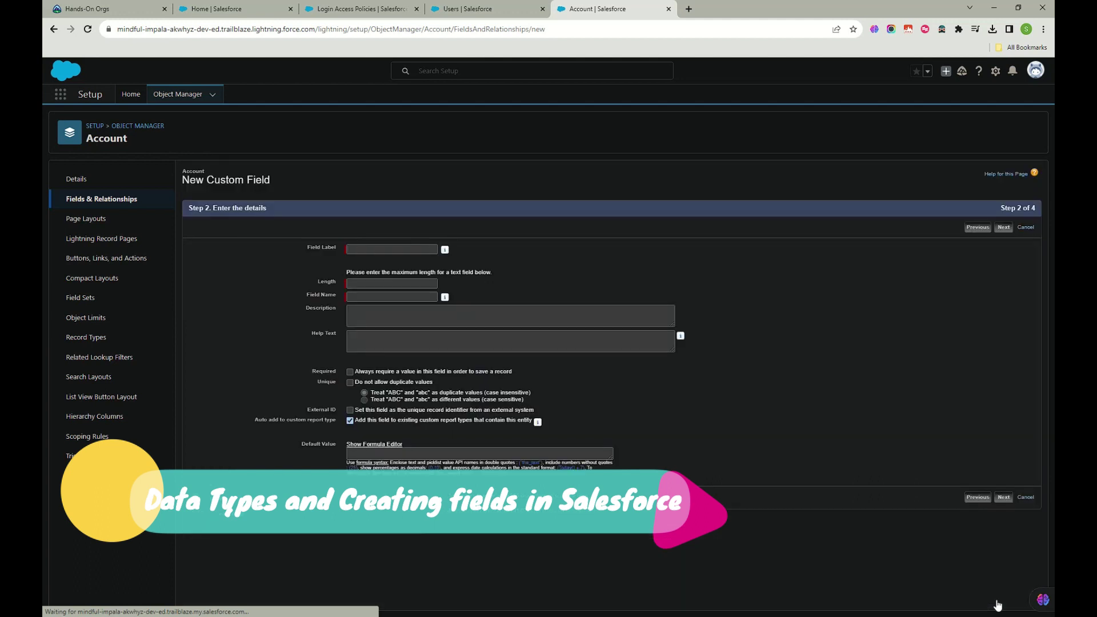
Enter "Account Information New" as the field label and set the text length to 255.
left_click(379, 250)
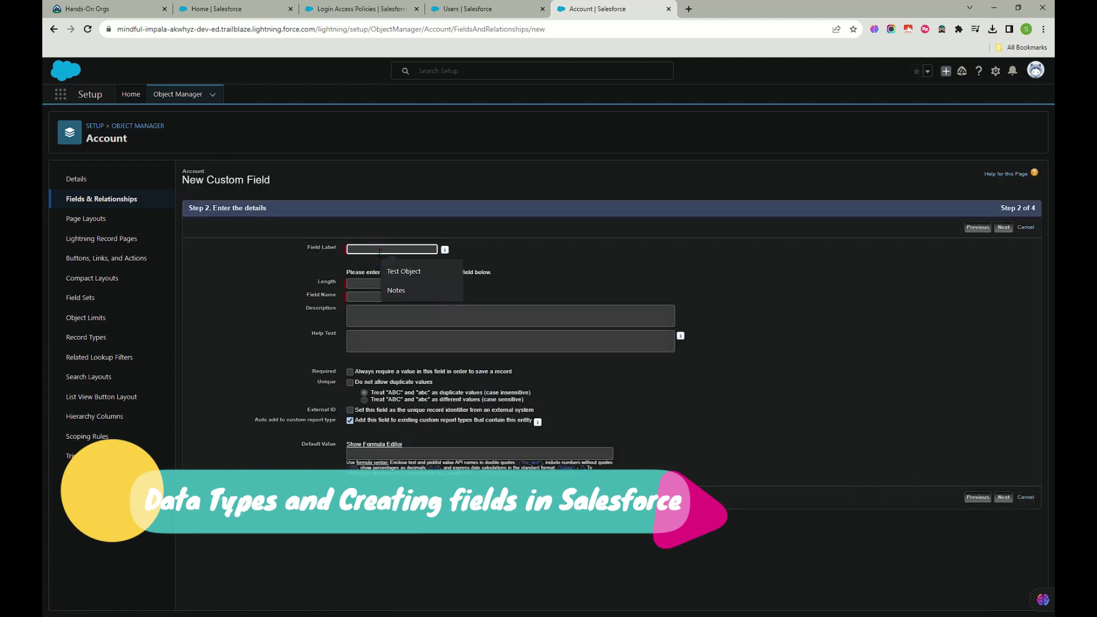
type("Acc")
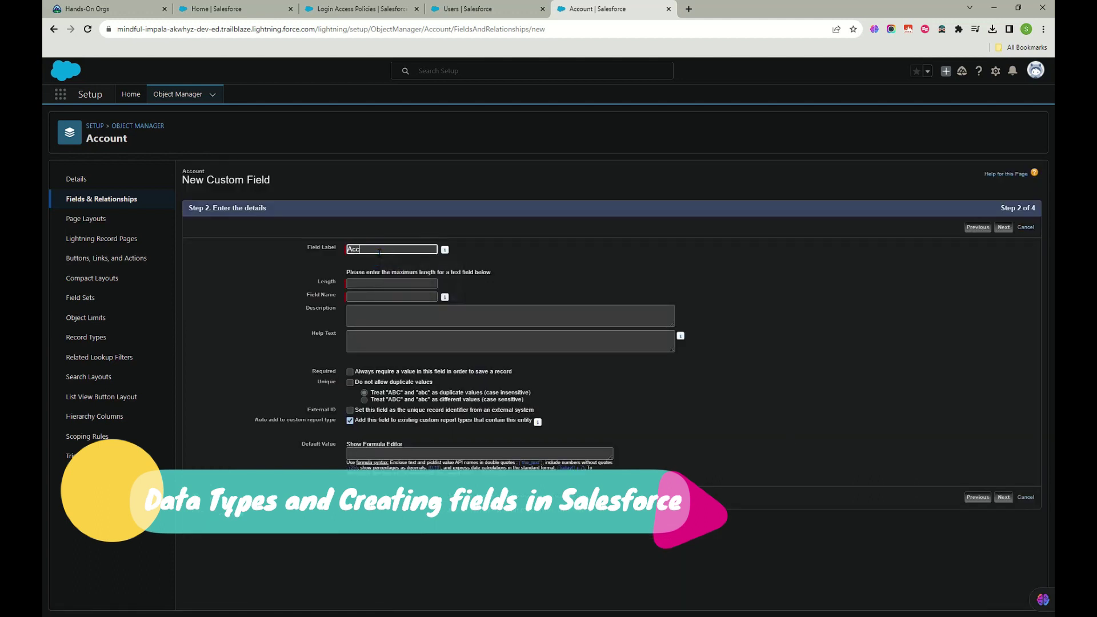
type("ount Information New")
left_click(418, 284)
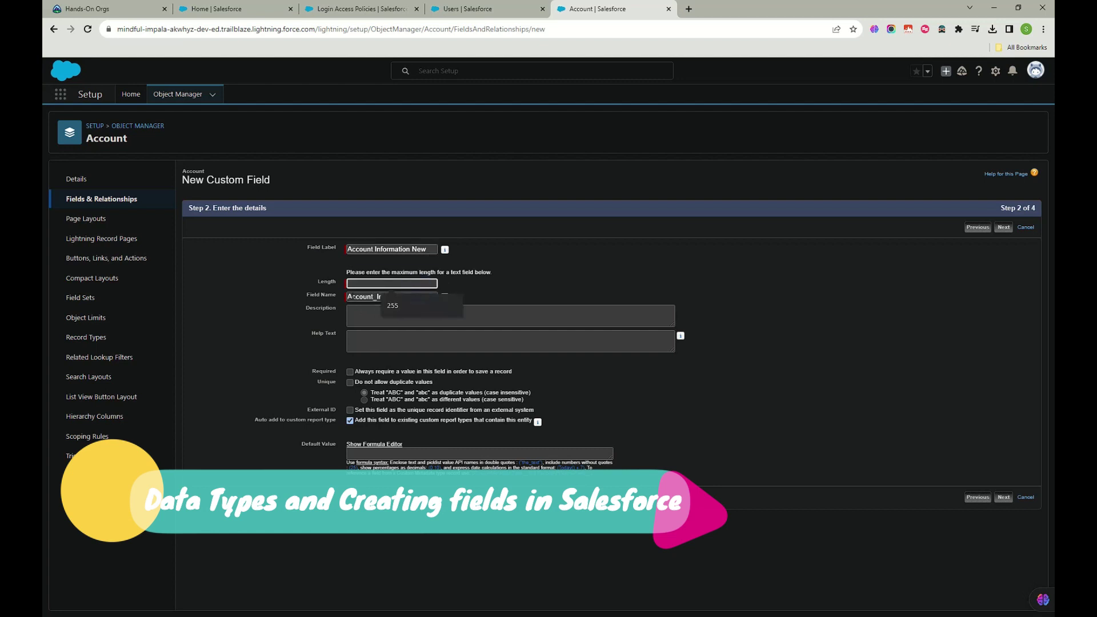
left_click(390, 306)
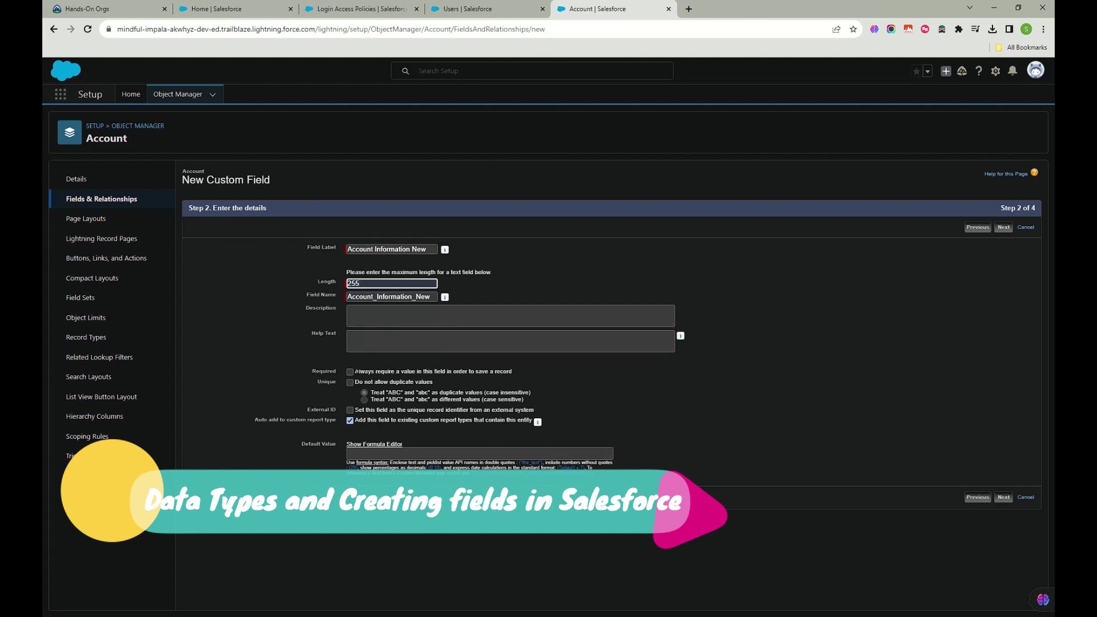
Highlight the required-value option, try the Required and Do not allow duplicate values settings, and turn both off again.
left_click_drag(355, 371, 402, 382)
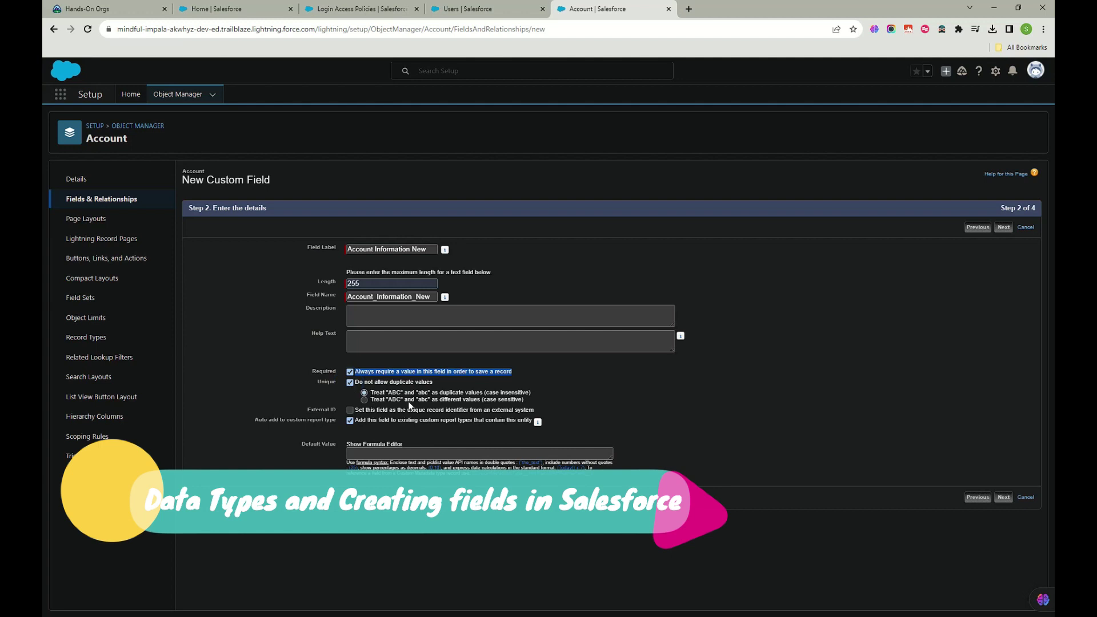
left_click(350, 383)
left_click(600, 91)
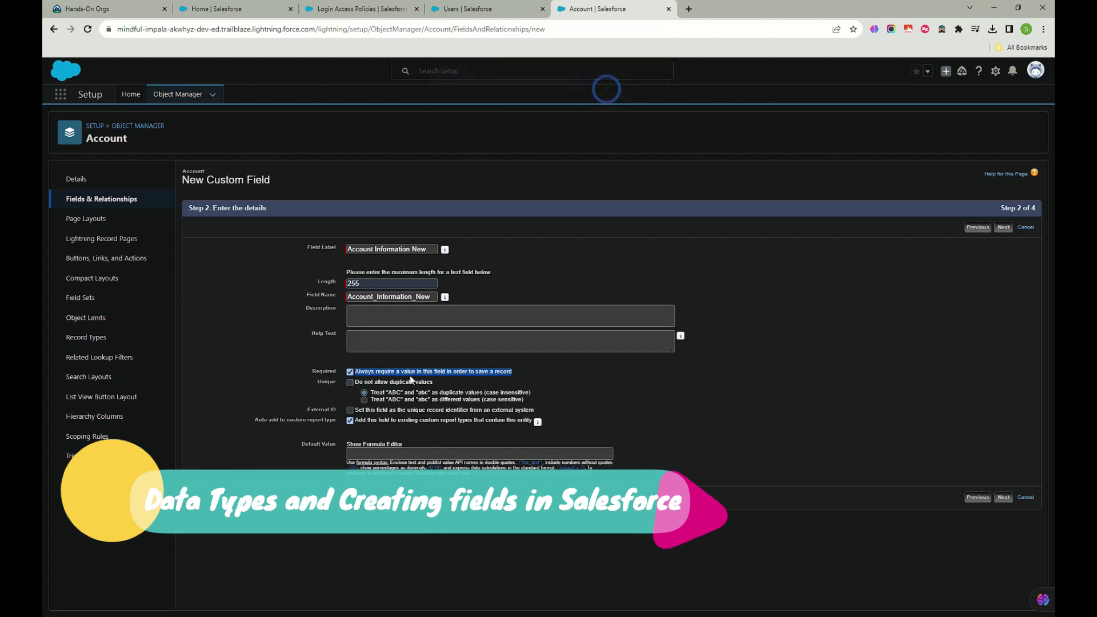
left_click(349, 372)
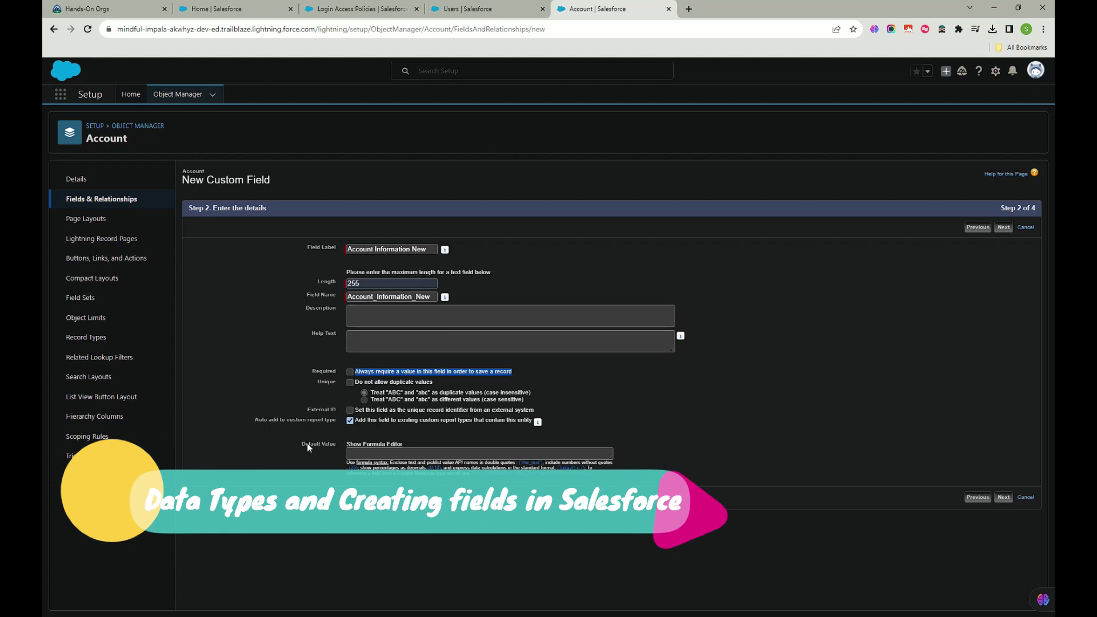
Leave the default value empty, continue to field-level security, and review the field's visibility across all profiles.
left_click(397, 454)
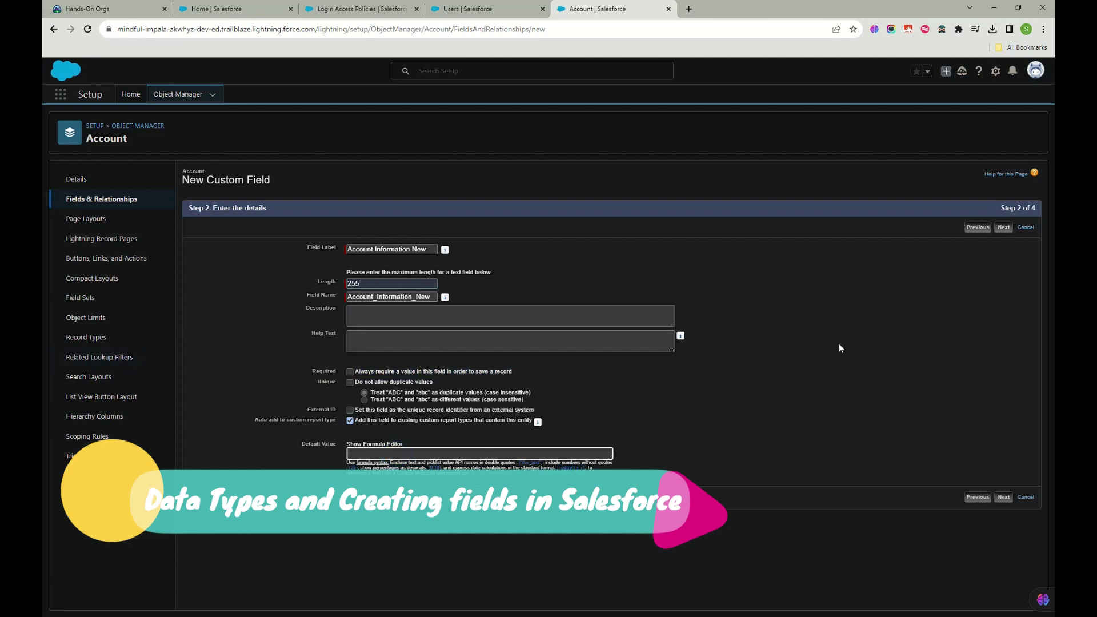
left_click(1004, 499)
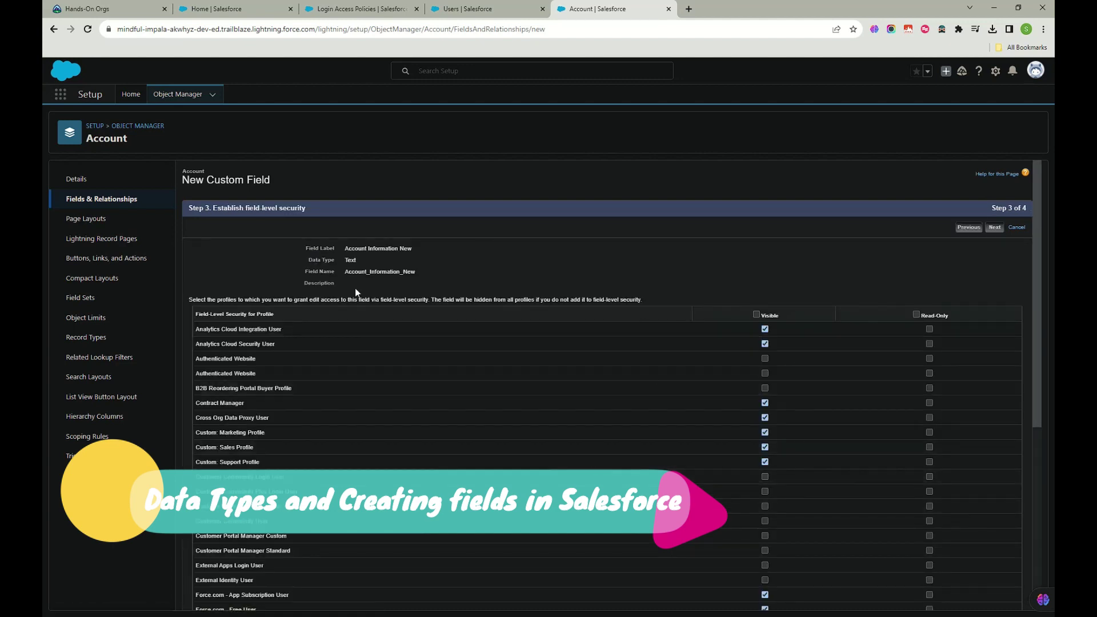
scroll(671, 355, "down", 5)
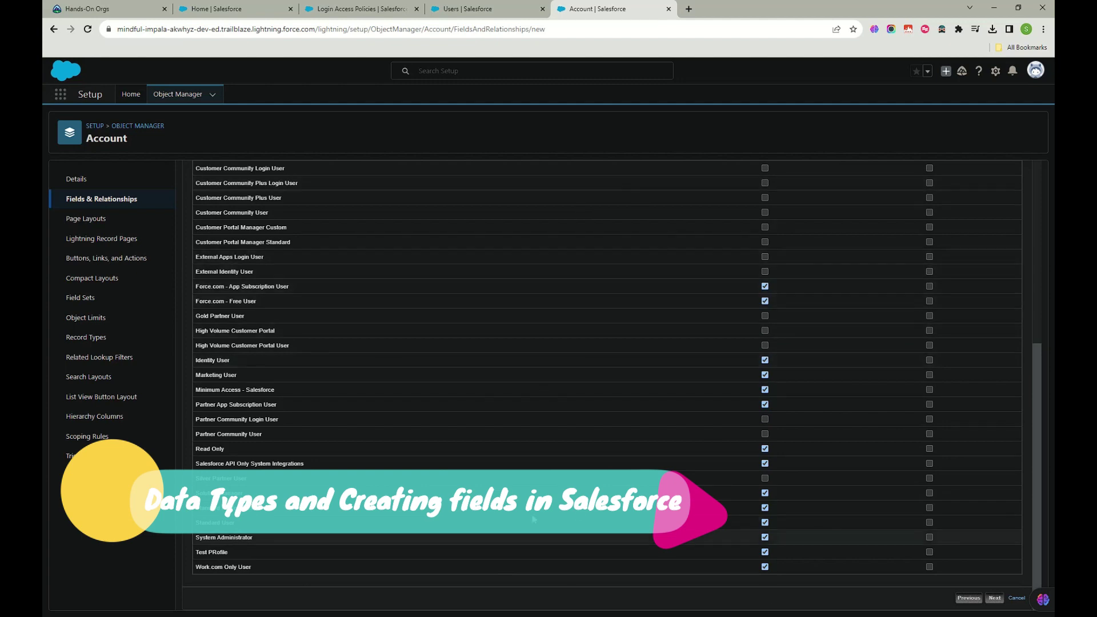
scroll(725, 531, "up", 15)
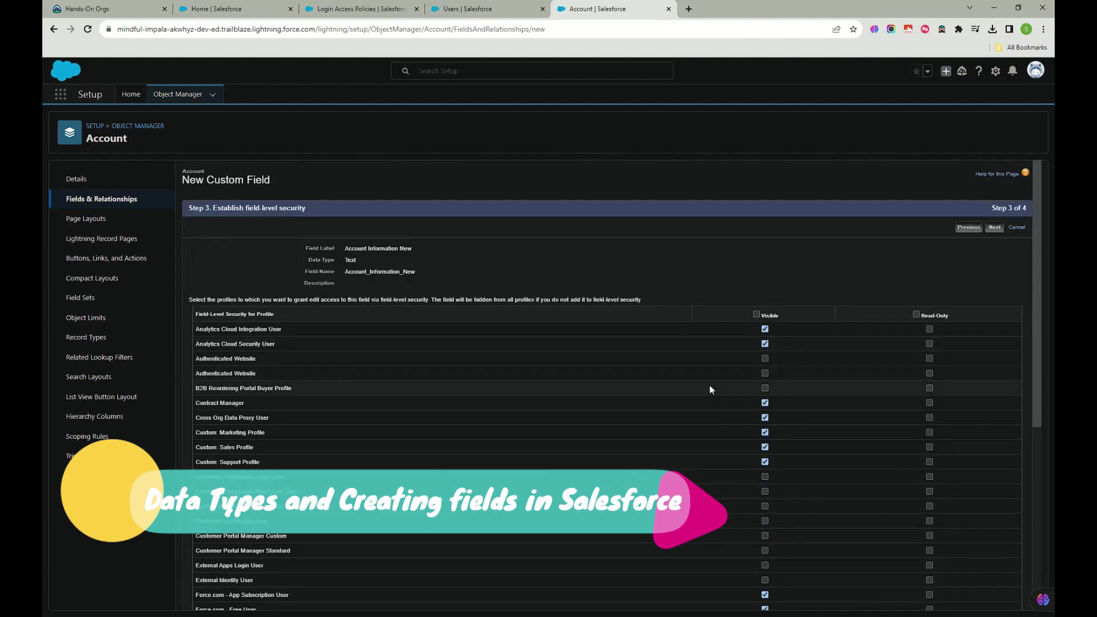
scroll(710, 389, "down", 5)
scroll(709, 389, "down", 2)
scroll(723, 530, "up", 6)
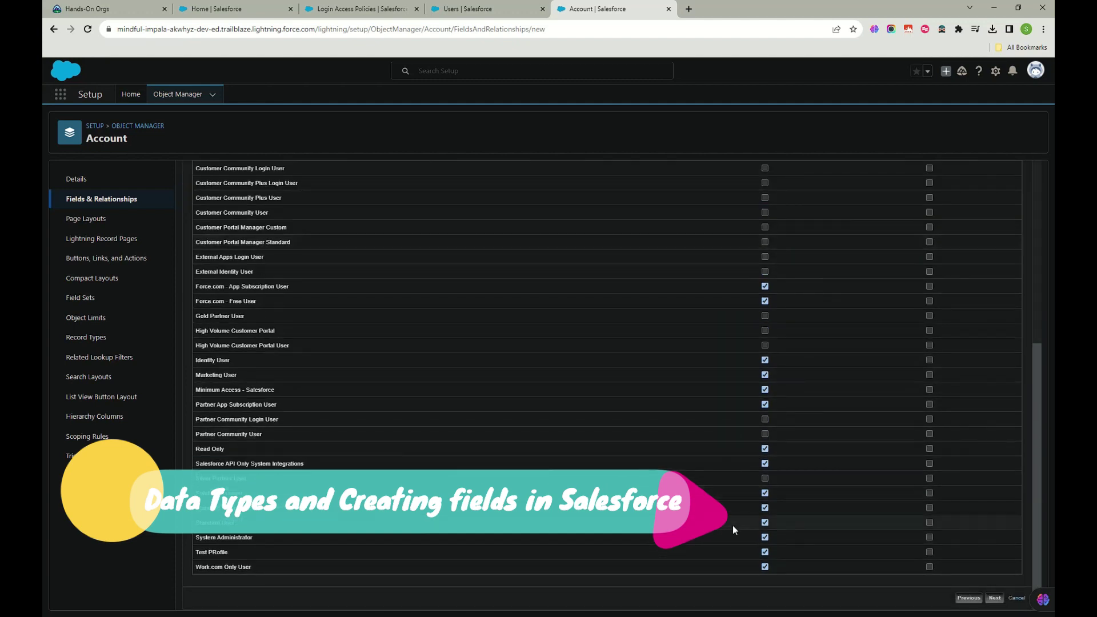
scroll(842, 326, "up", 1)
scroll(841, 325, "up", 5)
Clear the Visible setting for all profiles and grant visibility only to System Administrator.
left_click(758, 314)
left_click(757, 314)
scroll(787, 356, "down", 5)
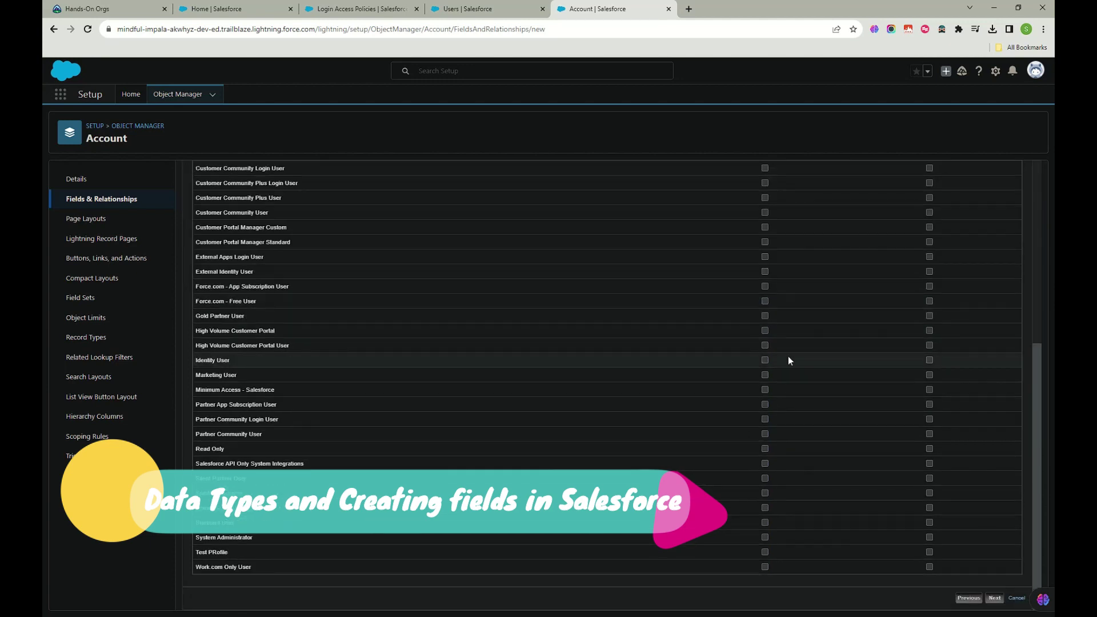
left_click(766, 536)
scroll(769, 433, "up", 5)
scroll(780, 465, "down", 5)
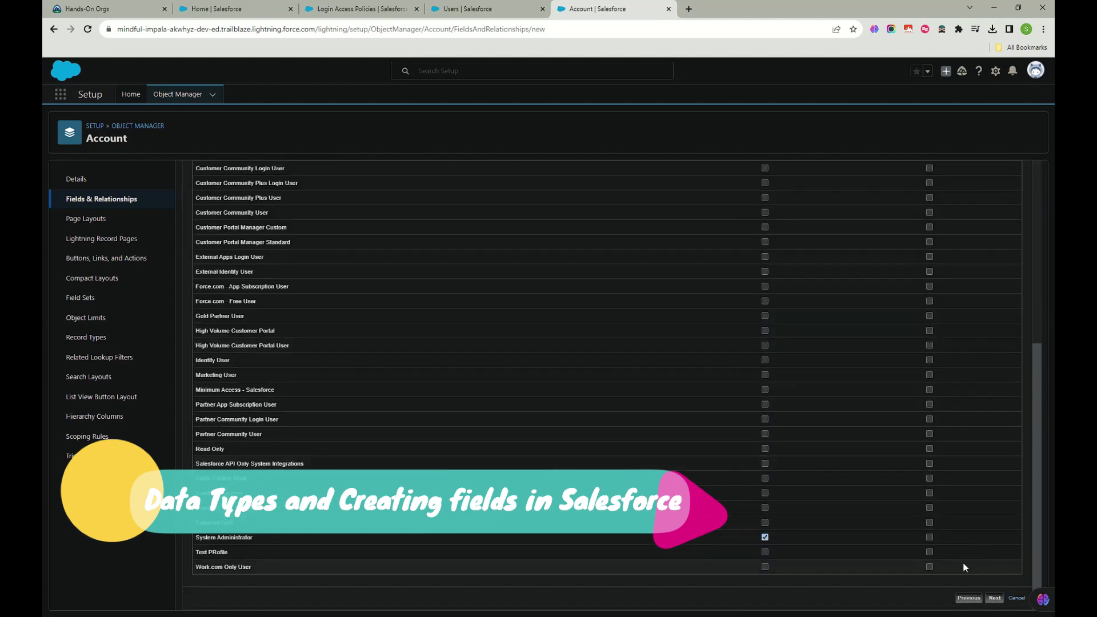
Save the new field with all four Account page layouts selected, and filter the Account field list by "acc".
left_click(996, 599)
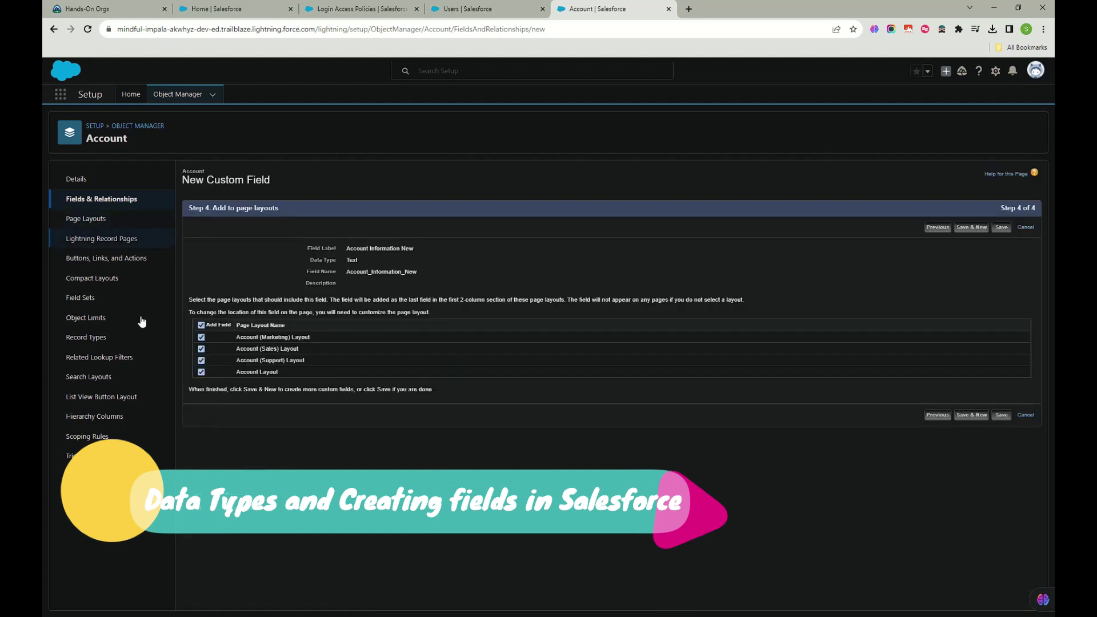
left_click(1001, 417)
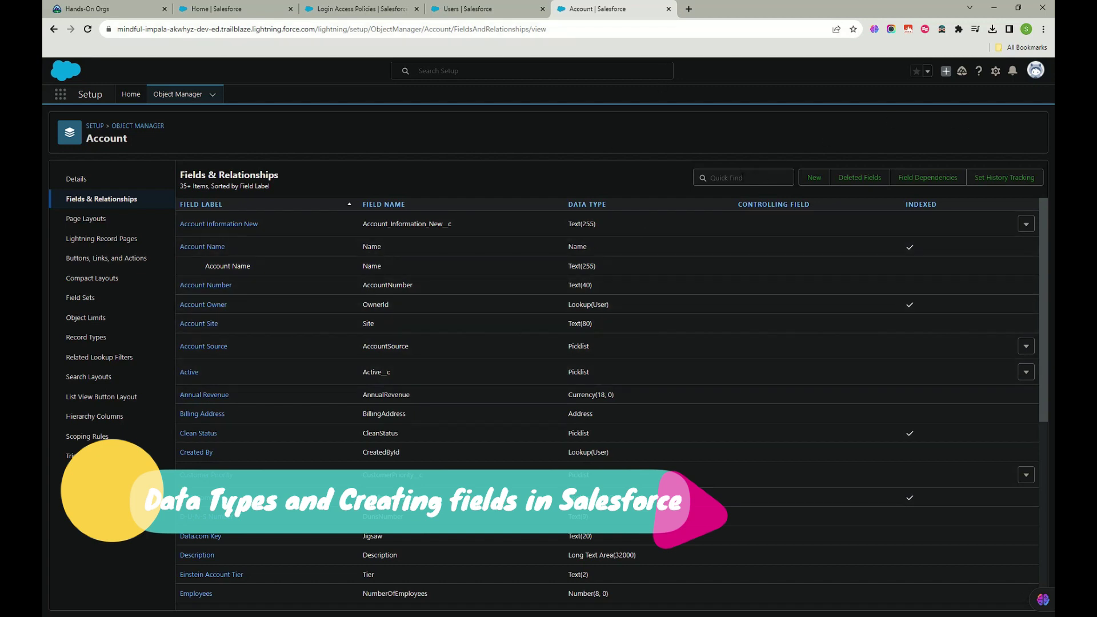
type("acc")
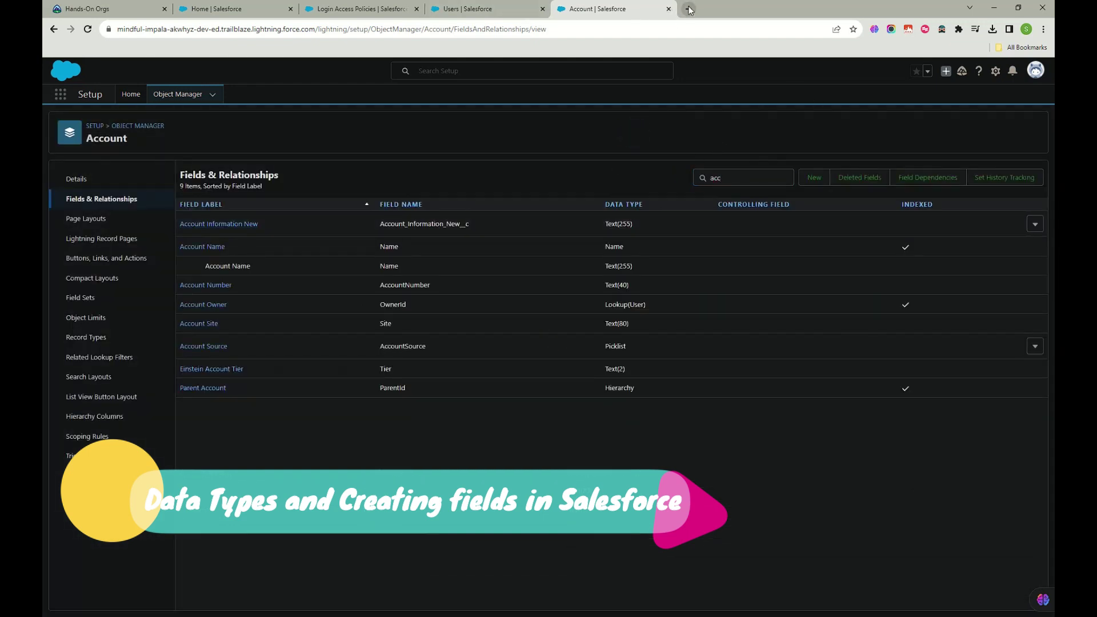
Duplicate the browser tab showing the Account object's Fields & Relationships page.
left_click(689, 10)
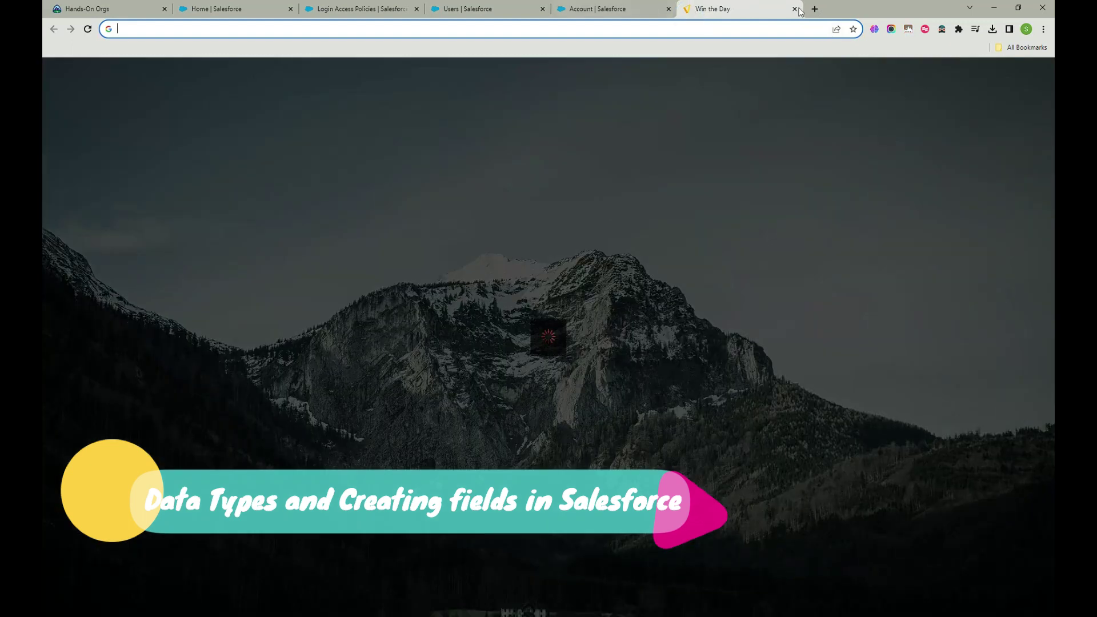
left_click(796, 9)
right_click(620, 14)
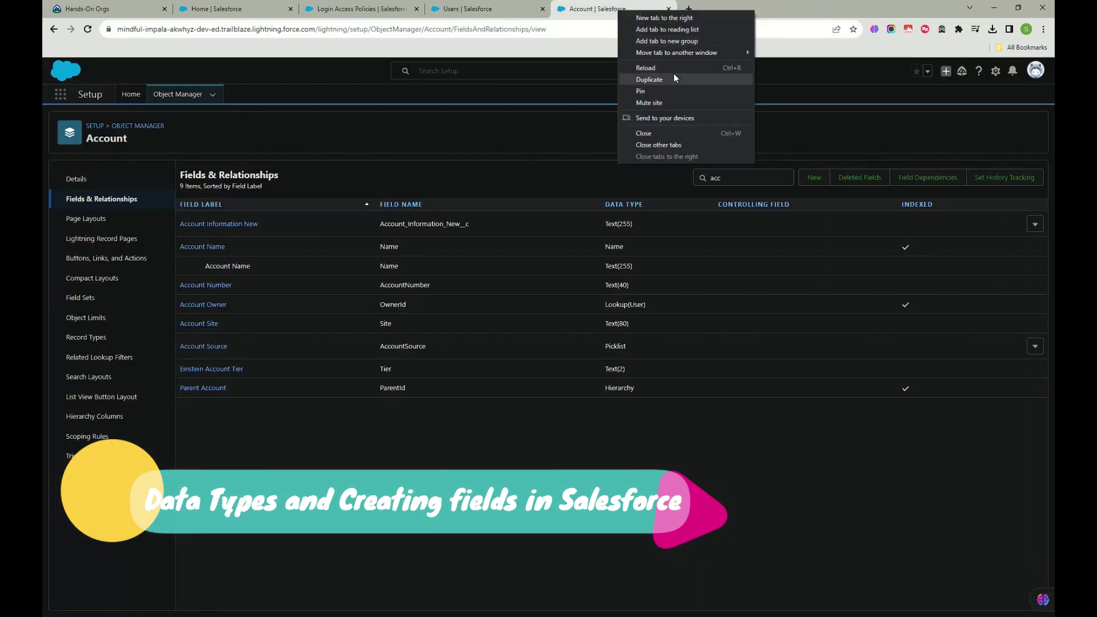
left_click(675, 75)
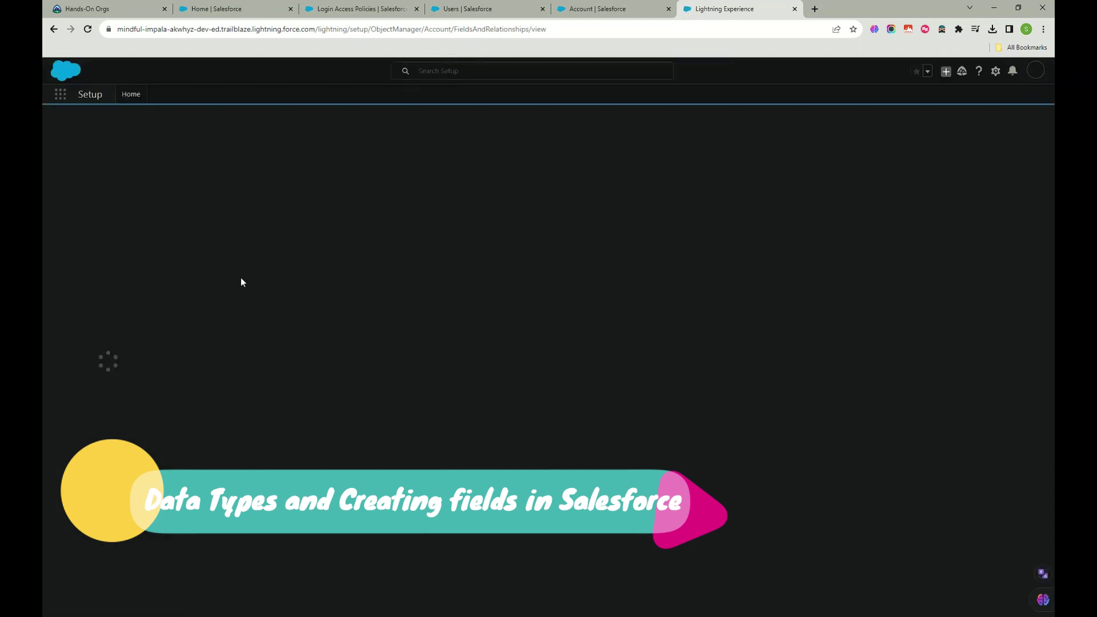
Find Accounts by searching "acc" in the App Launcher and switch to the All Accounts list view.
left_click(59, 94)
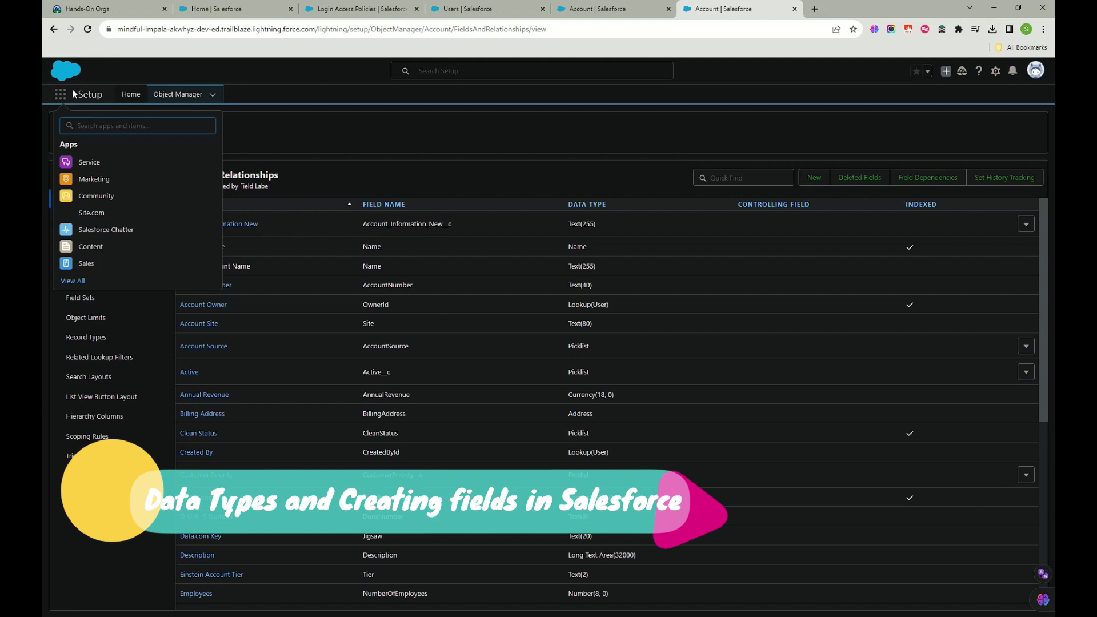
type("acc")
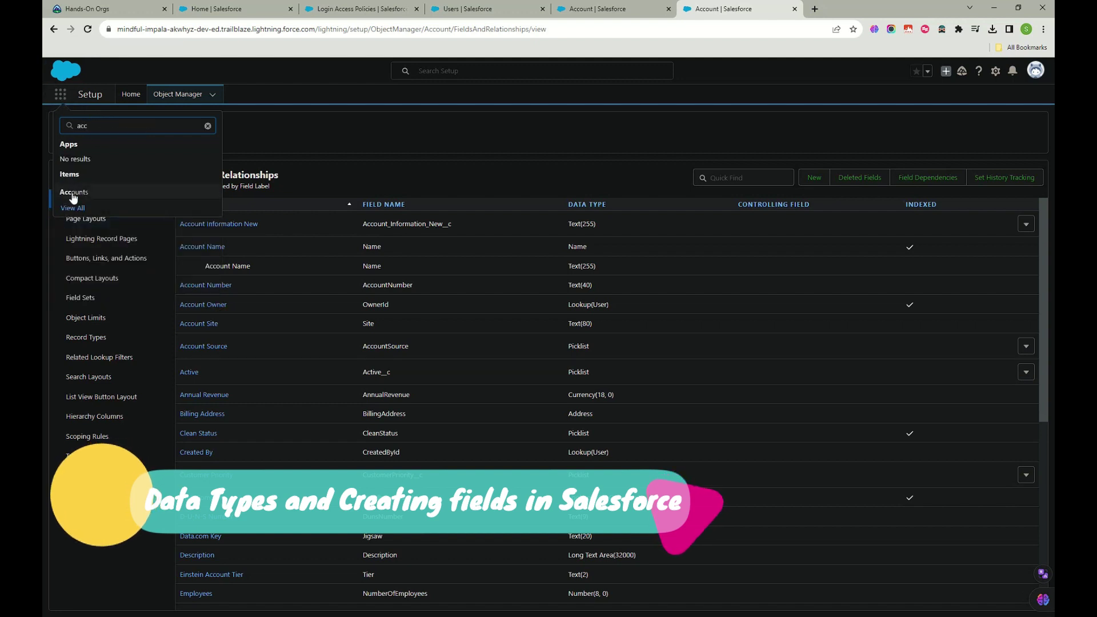
left_click(74, 193)
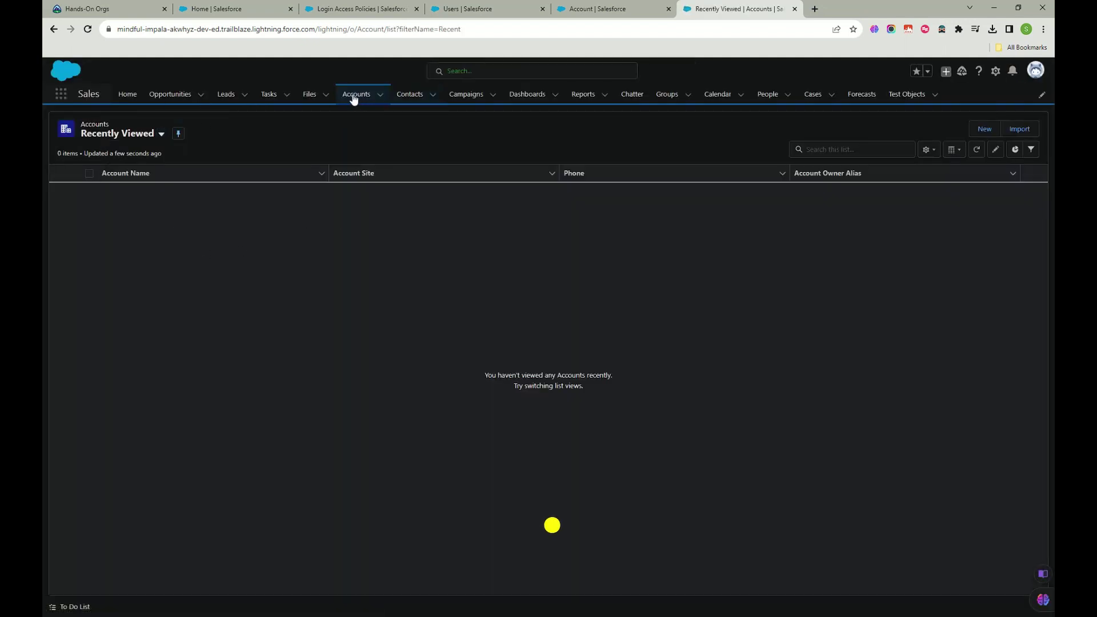
left_click(130, 137)
left_click(129, 168)
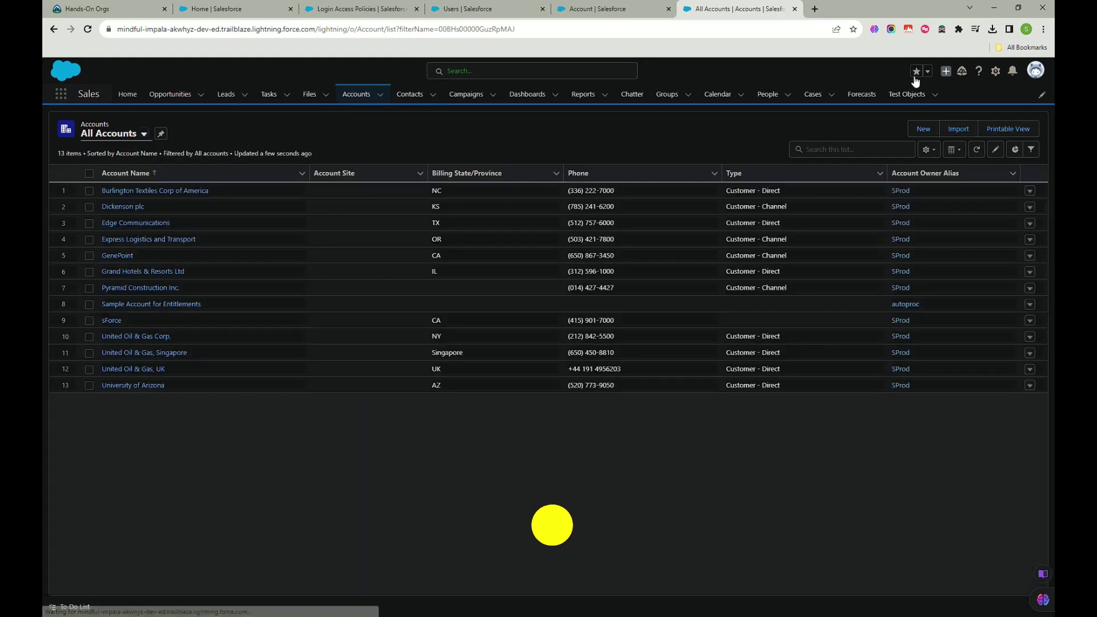
Add the All Accounts list view to the favorites.
left_click(917, 71)
left_click(927, 75)
left_click(928, 75)
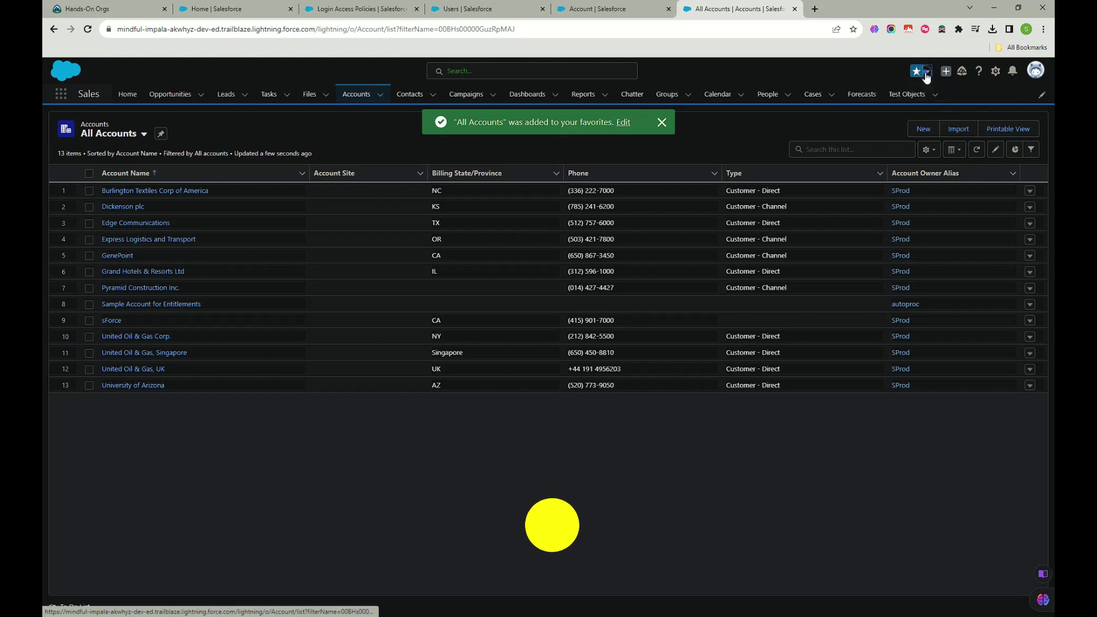
Open the details of the Burlington Textiles Corp of America account and highlight the Account Information New field label.
left_click(120, 190)
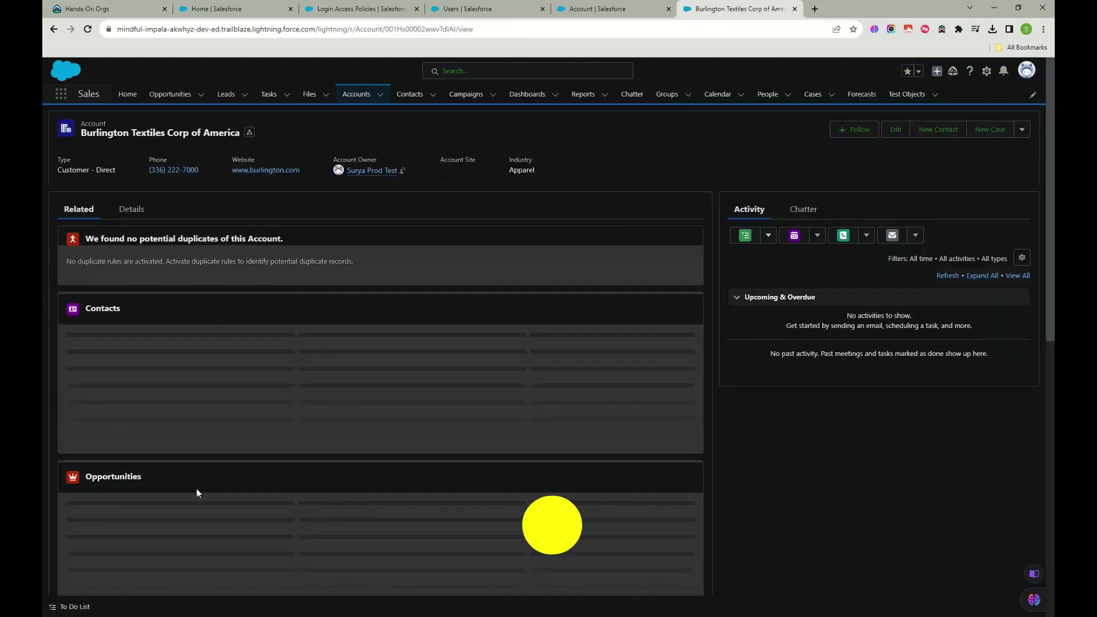
scroll(258, 457, "down", 5)
scroll(146, 287, "up", 5)
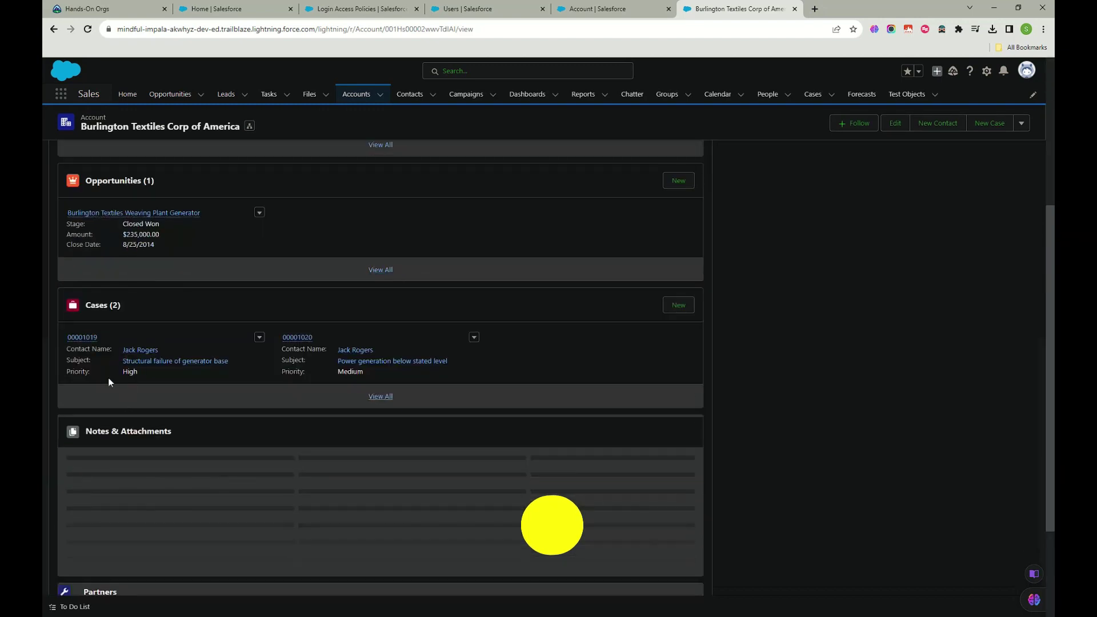
left_click(129, 208)
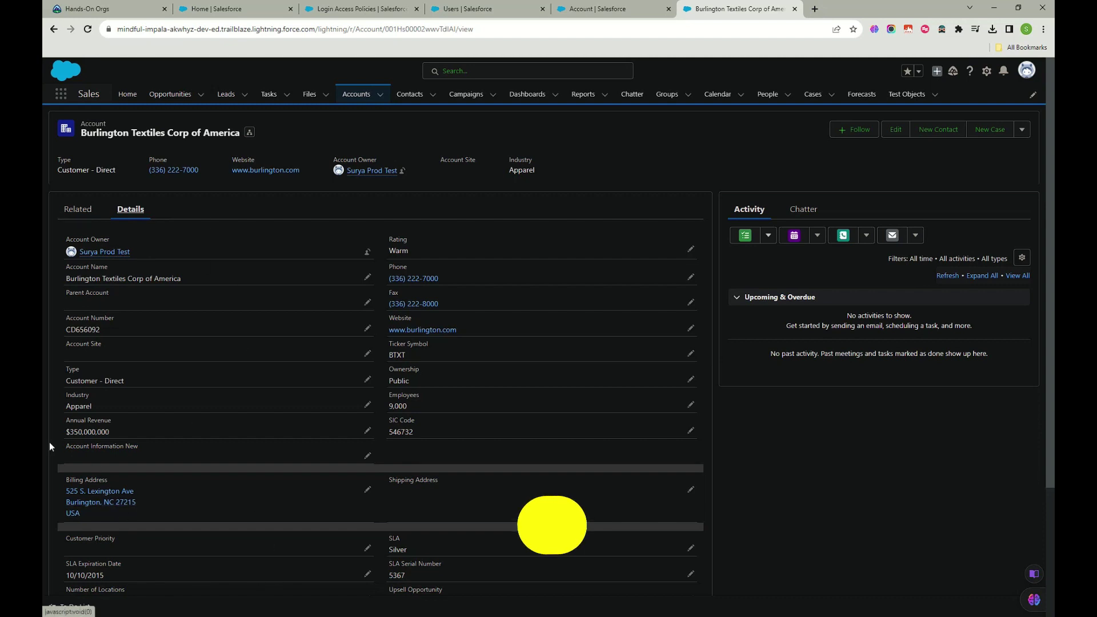
left_click_drag(64, 448, 139, 447)
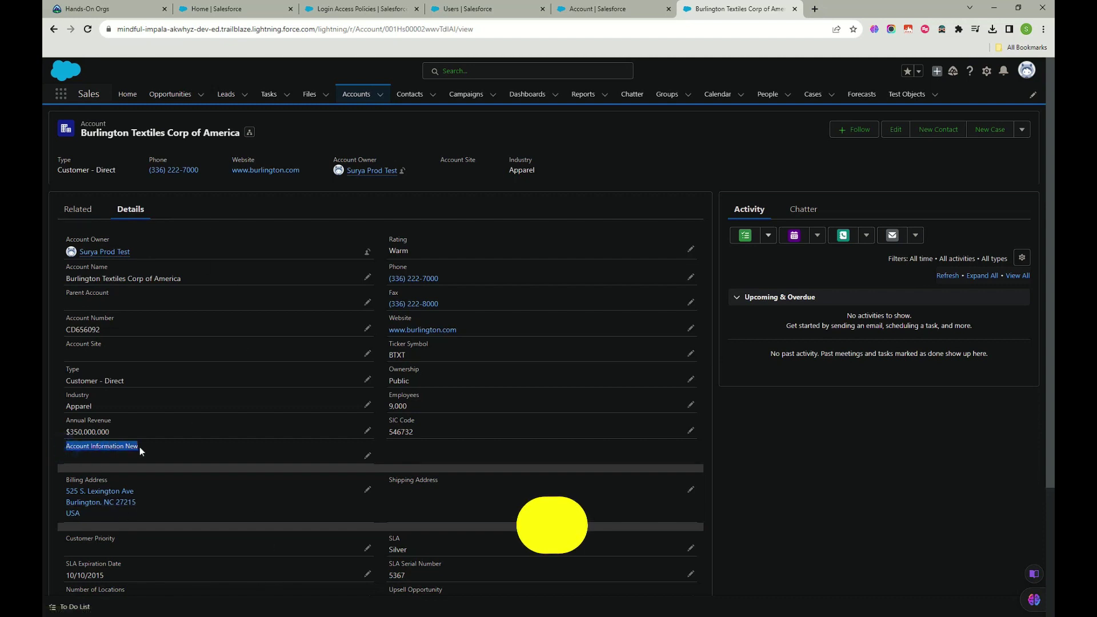
Set the account's Account Information New field to "Hi, this is a test ield" and save the record.
left_click(368, 457)
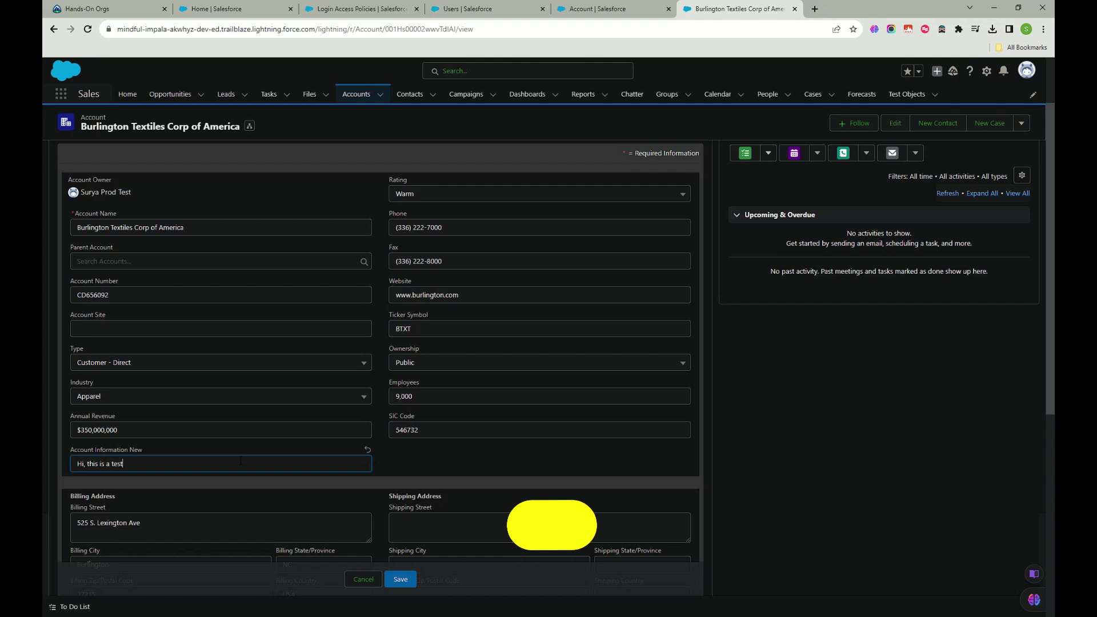
left_click(404, 580)
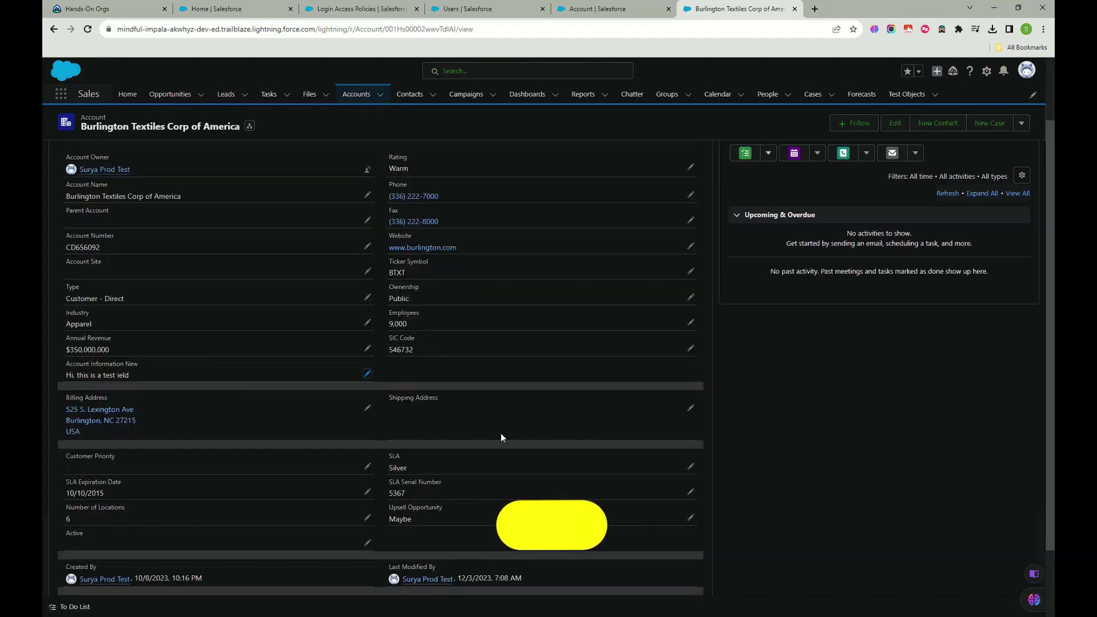
scroll(501, 438, "up", 2)
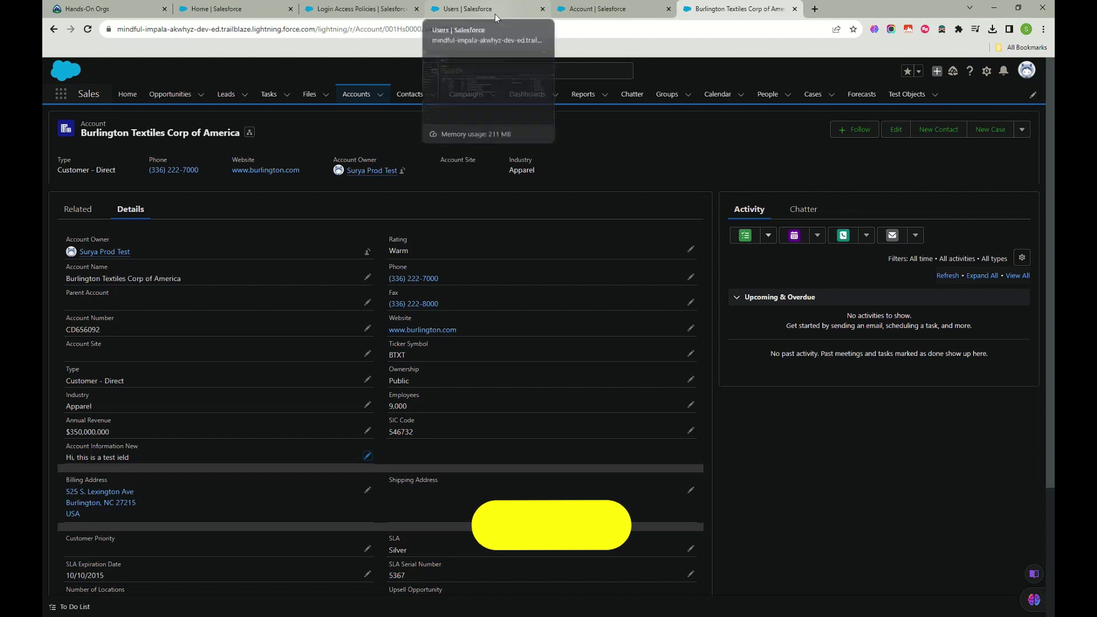
Return to the Users list and log in as the active user with the Custom: Sales Profile, showing that user's session.
left_click(601, 10)
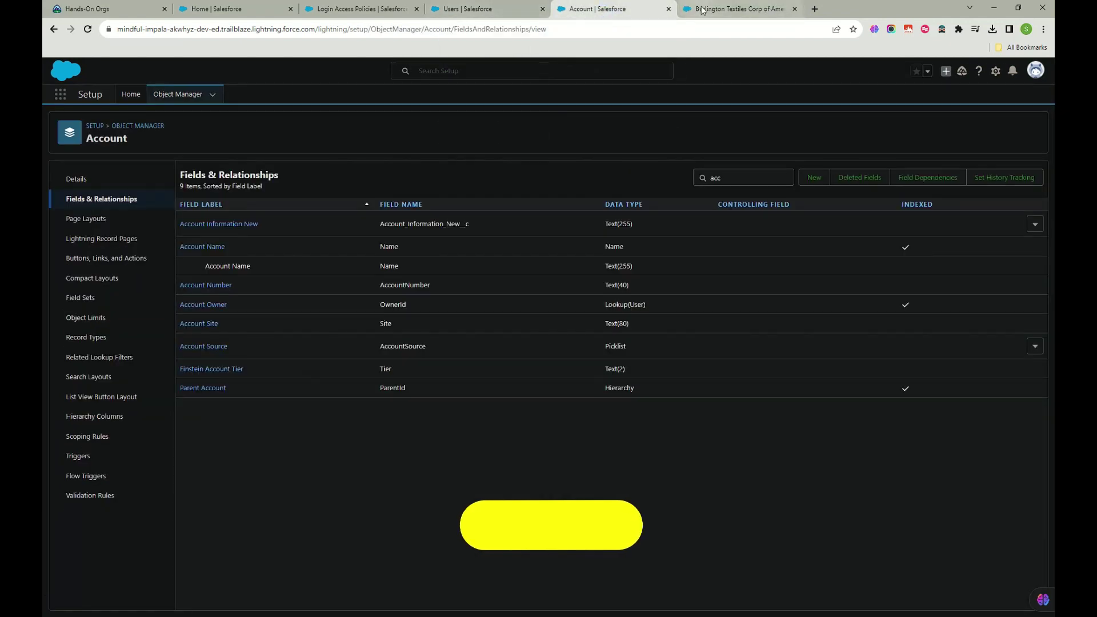
left_click(732, 9)
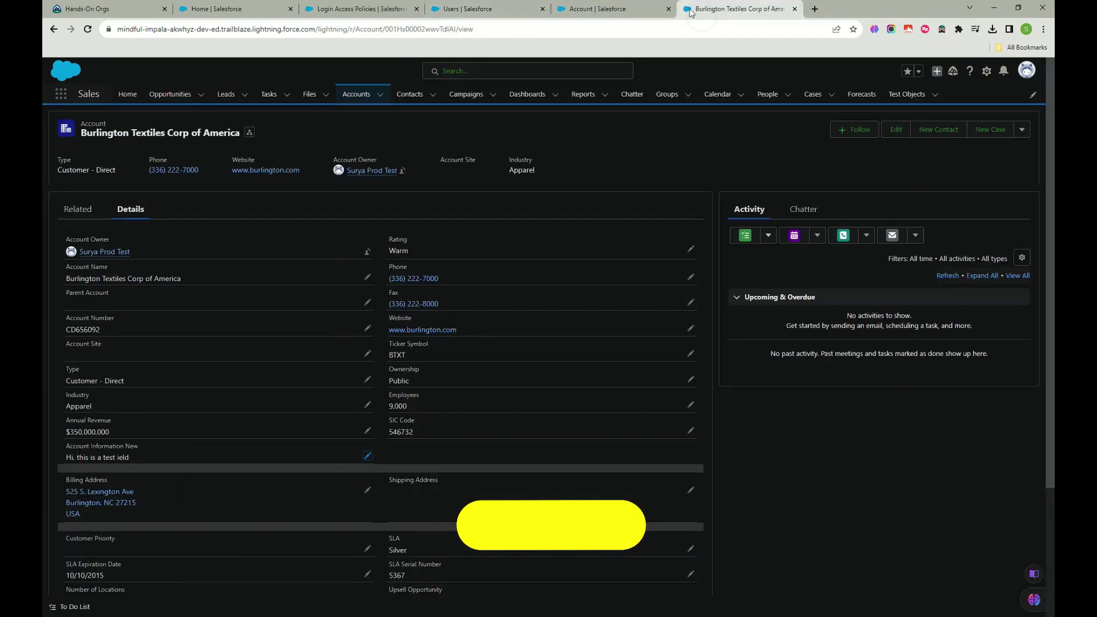
left_click(464, 8)
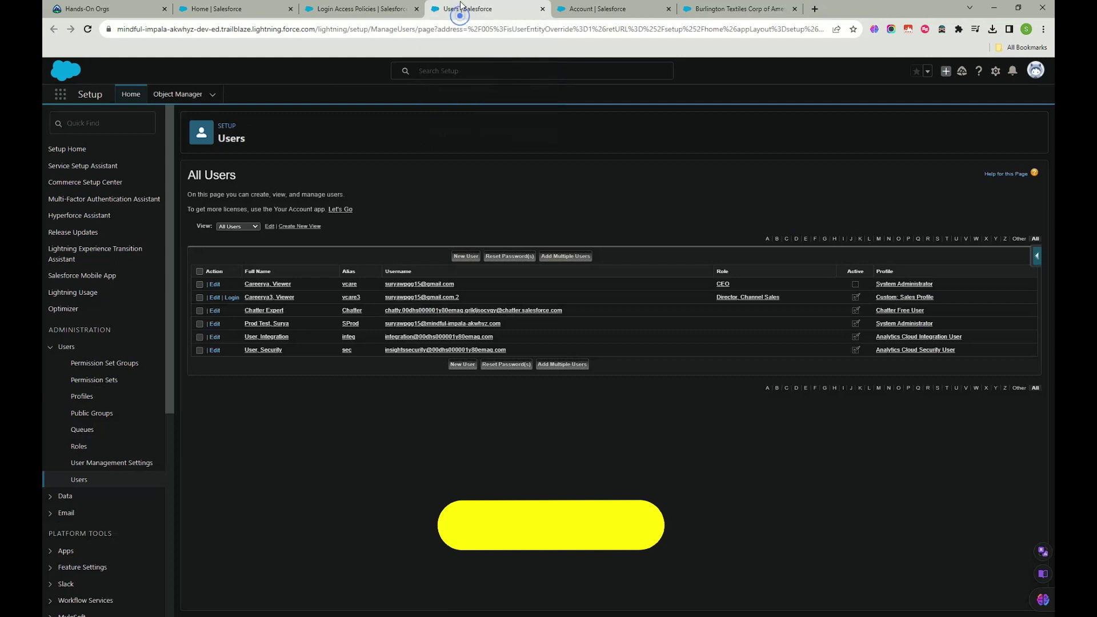
left_click(232, 298)
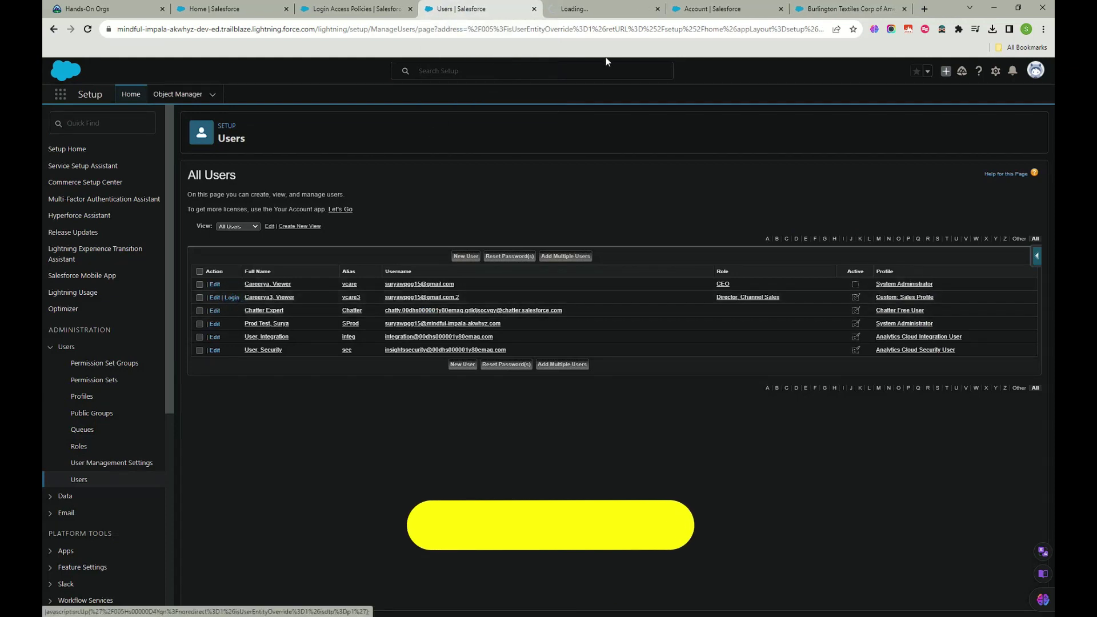
left_click(593, 9)
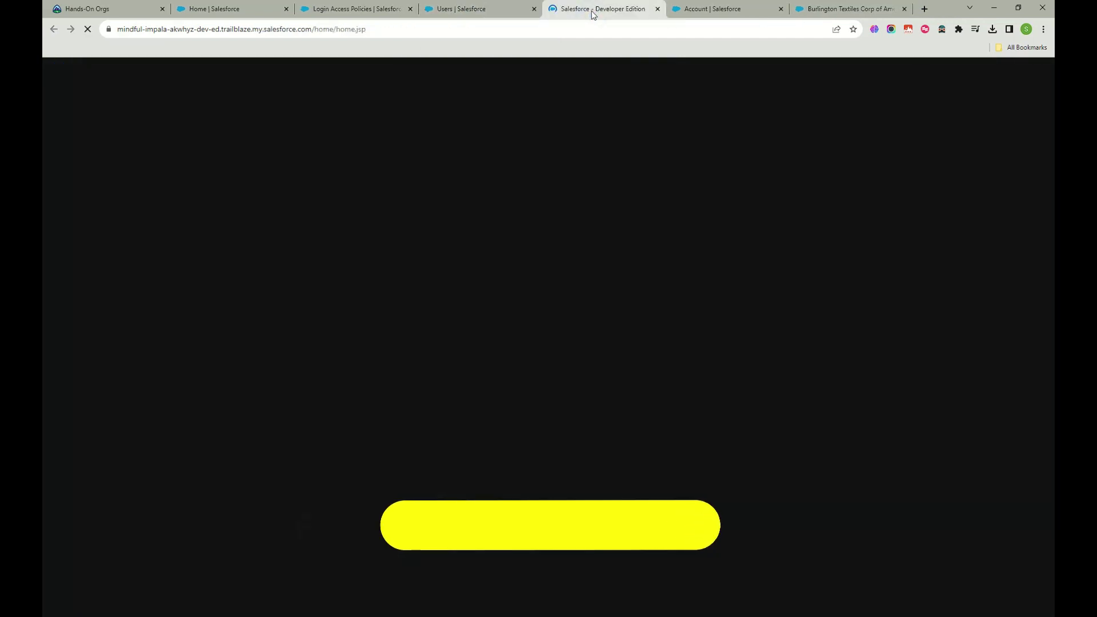
Duplicate the Burlington Textiles account tab under the sales user's session and check its access against that user's home page and the Users list.
right_click(873, 12)
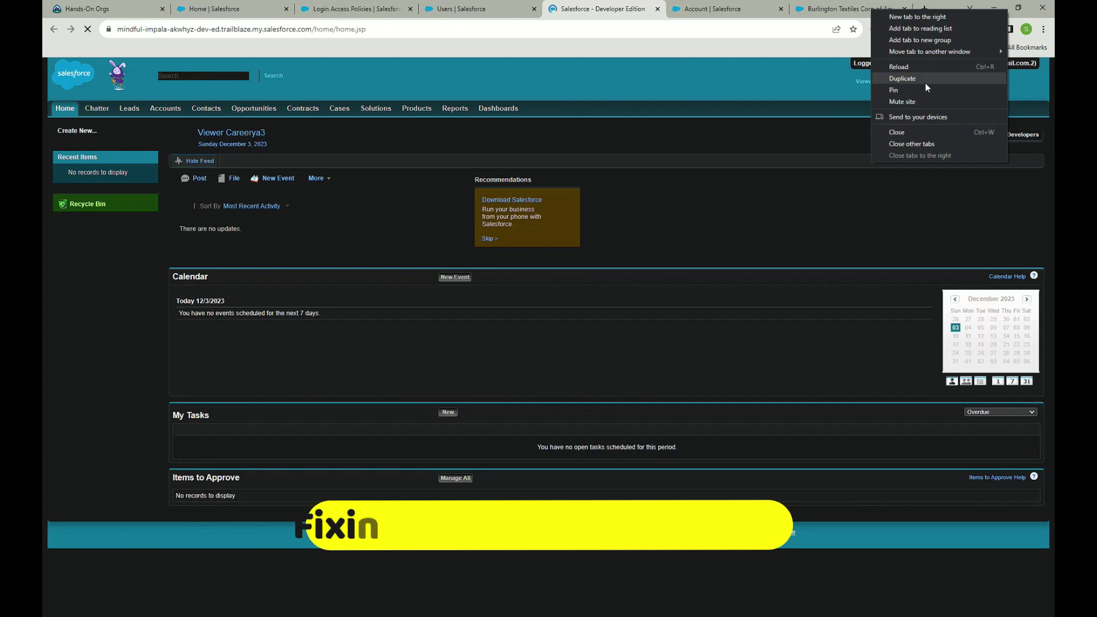
left_click(925, 83)
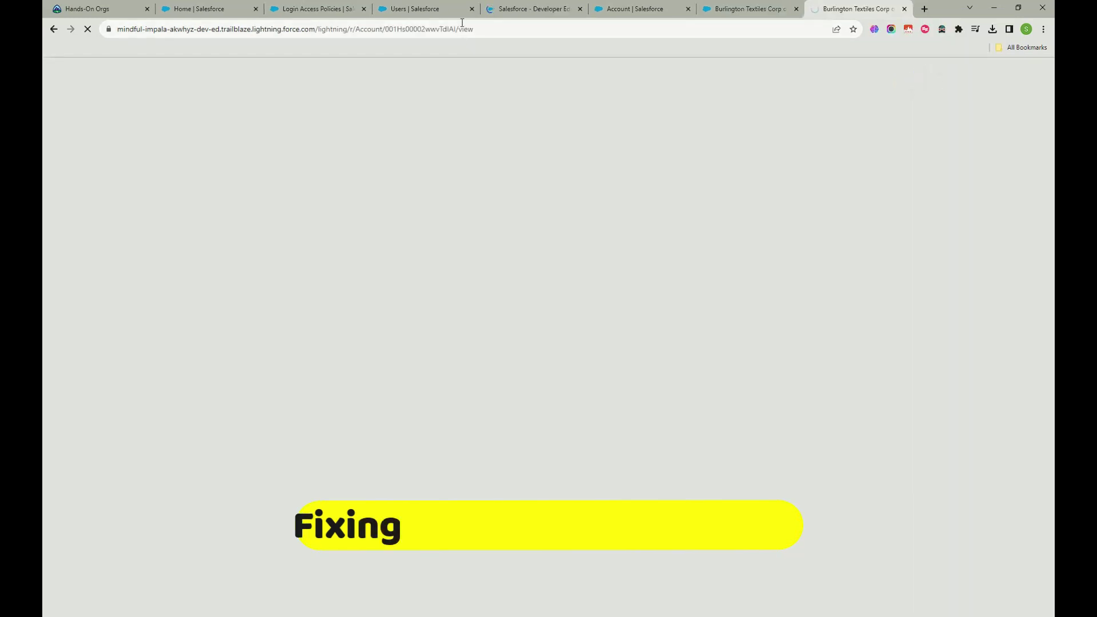
left_click(527, 9)
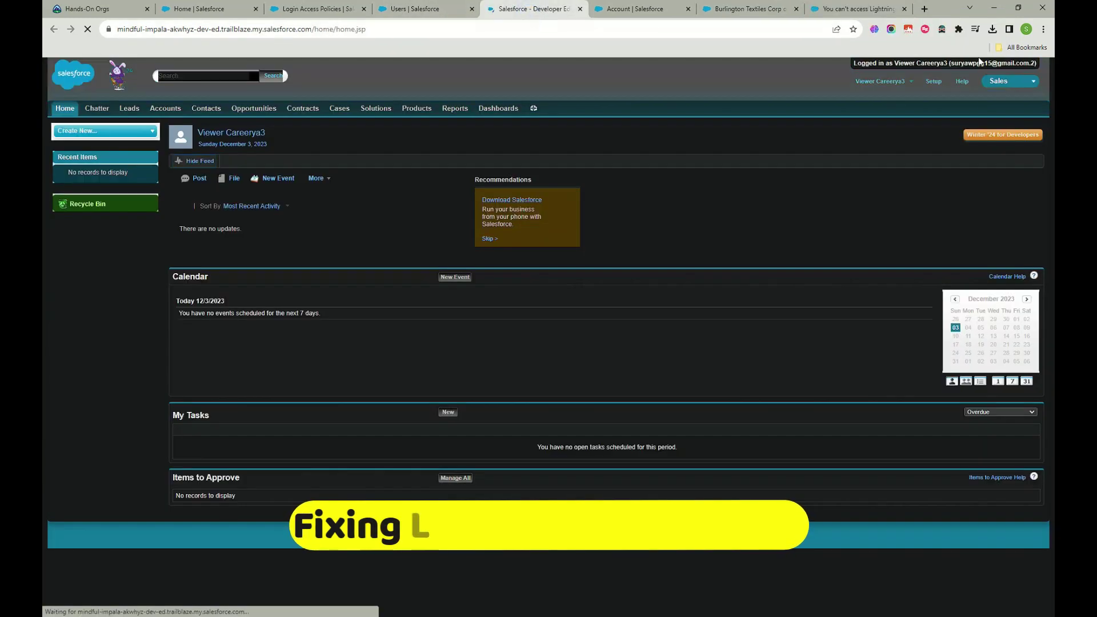
left_click(395, 9)
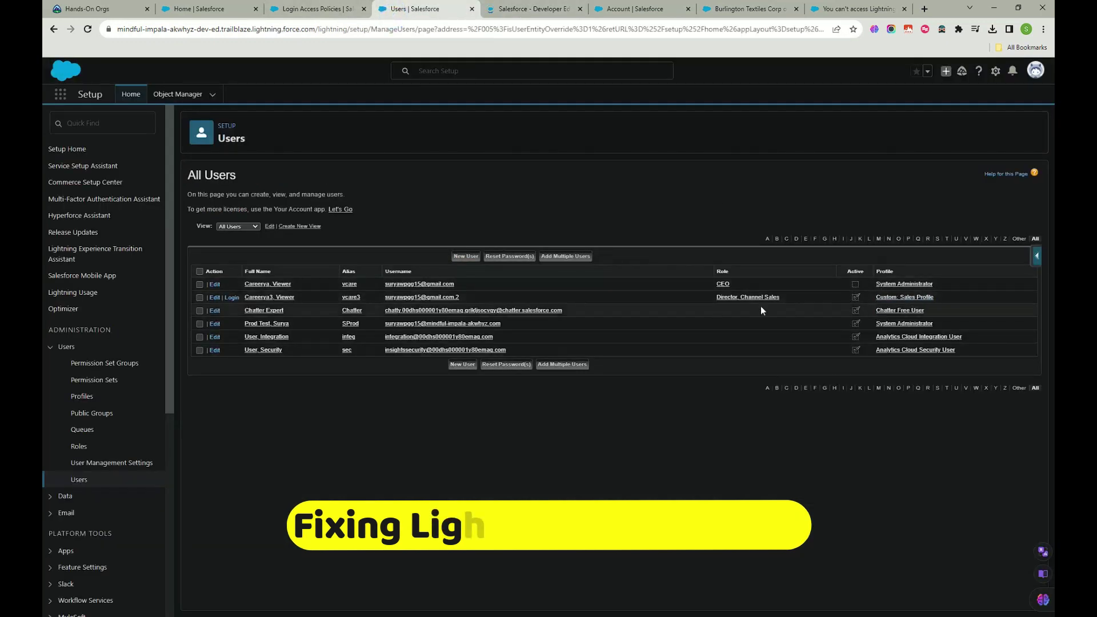
left_click(846, 11)
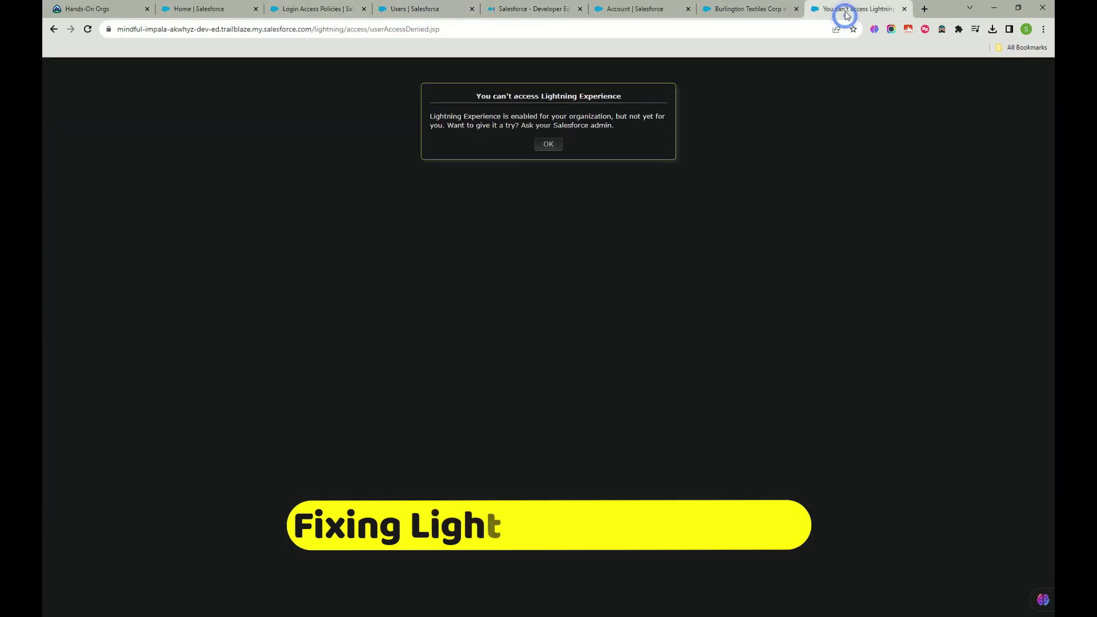
Dismiss the Lightning access notice and open the Burlington Textiles Corp of America account from the All Accounts view.
left_click(549, 145)
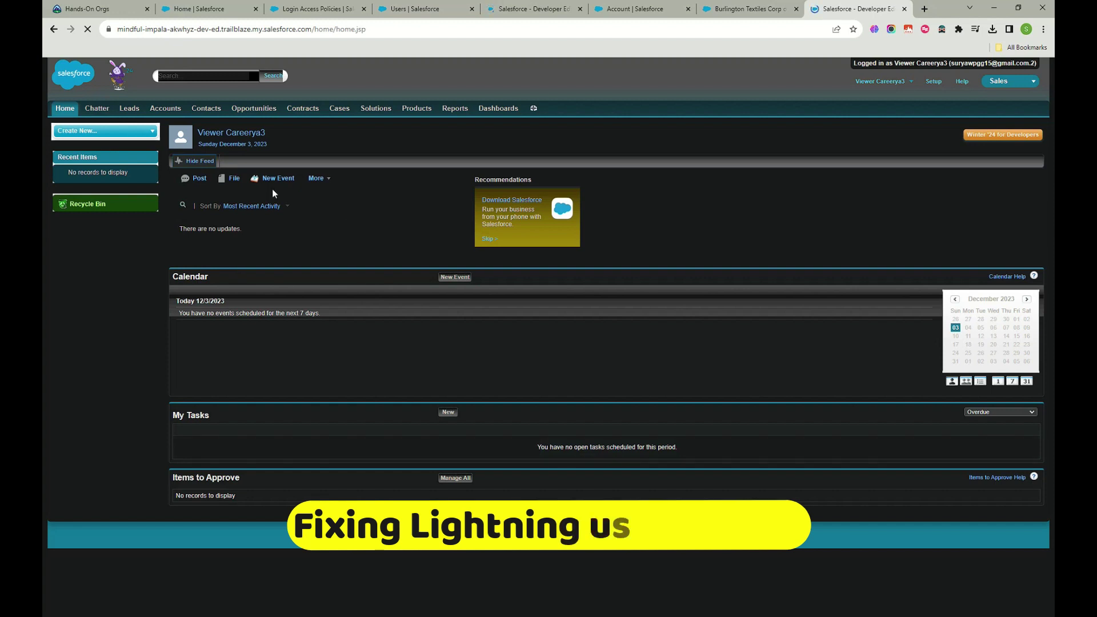
left_click(896, 83)
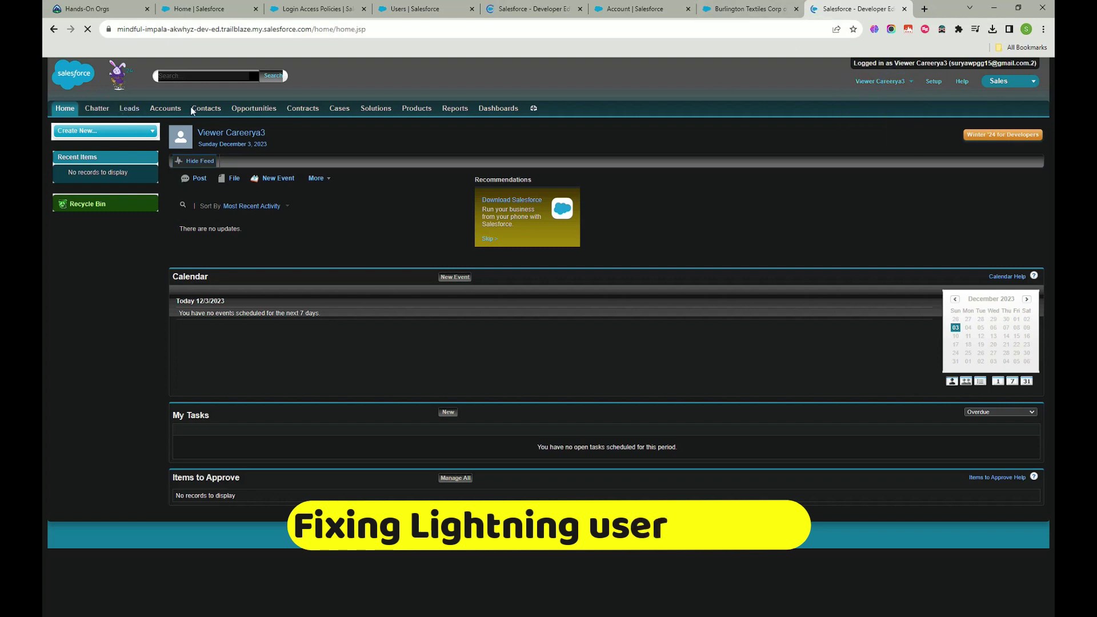
left_click(167, 110)
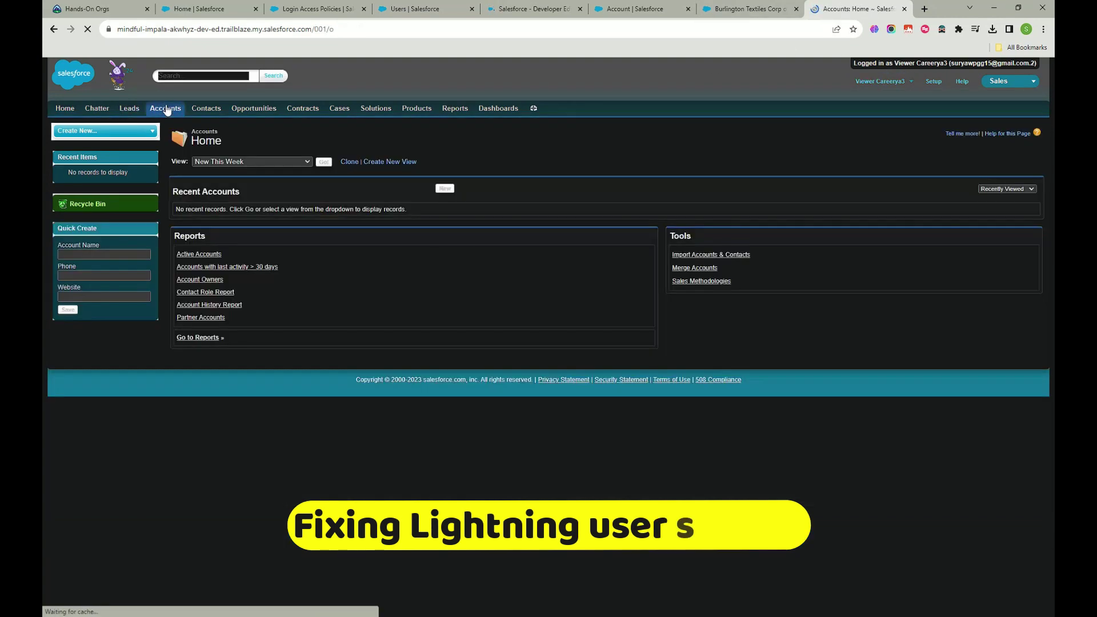
left_click(245, 159)
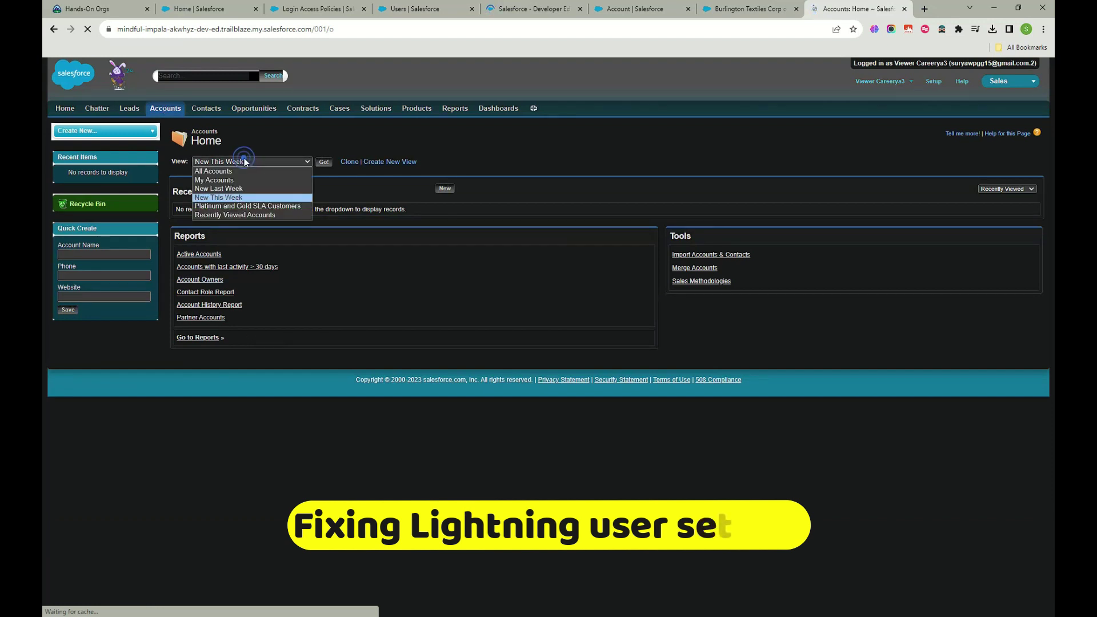
left_click(238, 172)
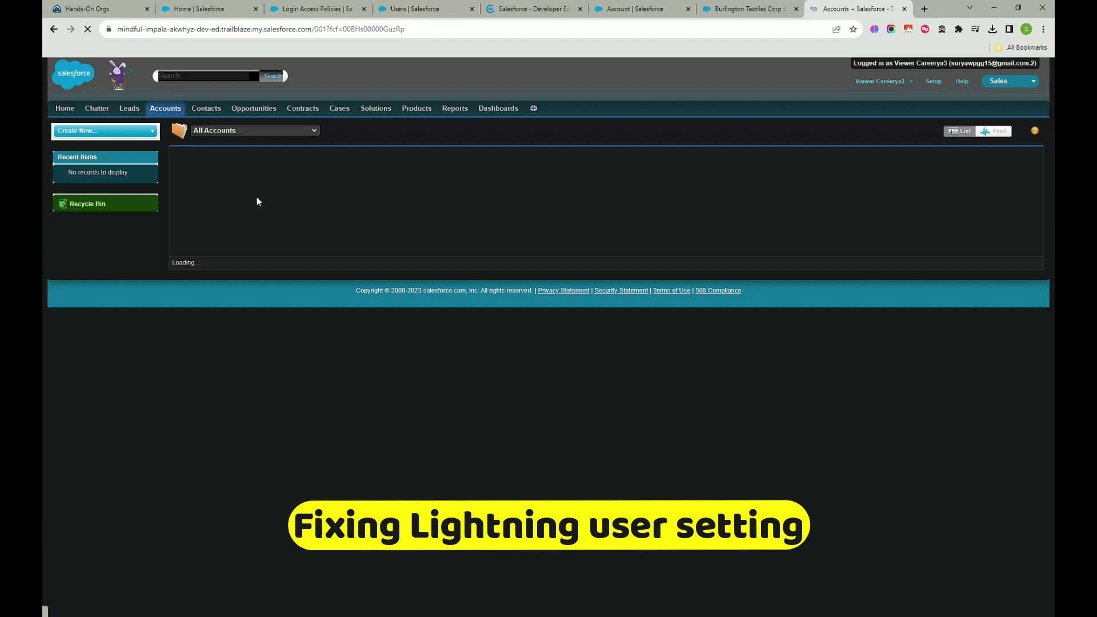
left_click(238, 131)
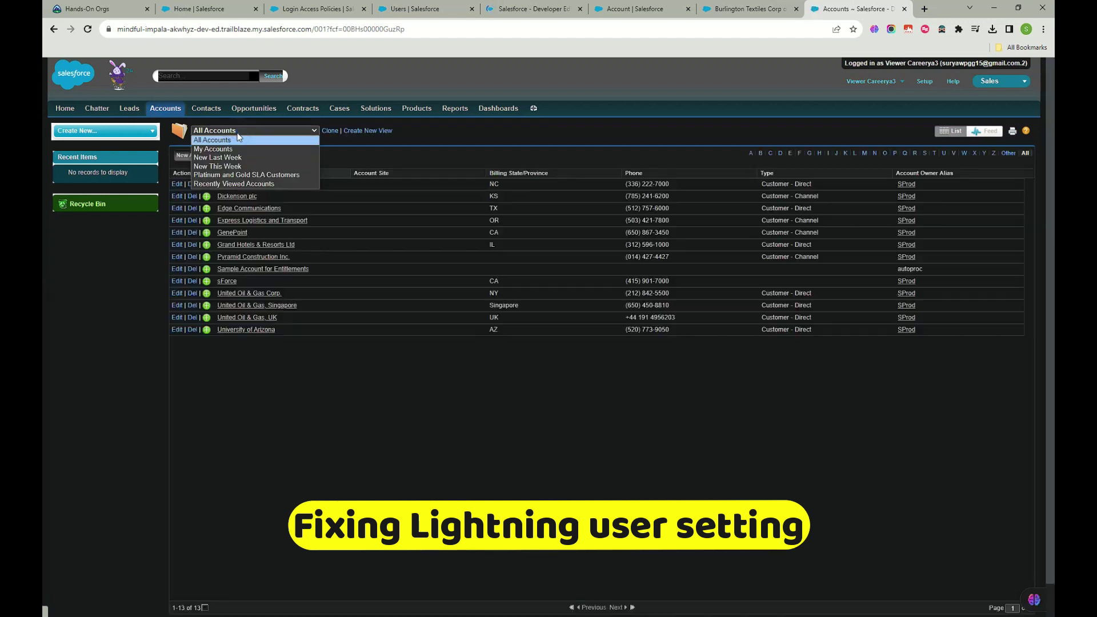
left_click(302, 471)
left_click(247, 186)
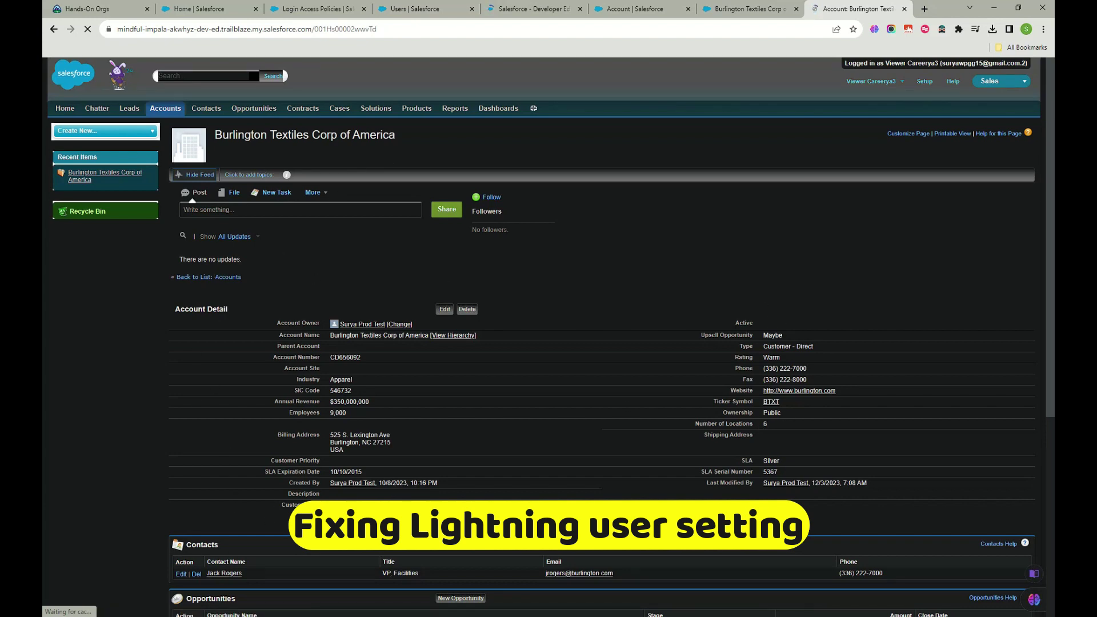
Compare the Burlington Textiles account's fields between the System Administrator session and the sales user's session, annotating each view by hand.
left_click(731, 8)
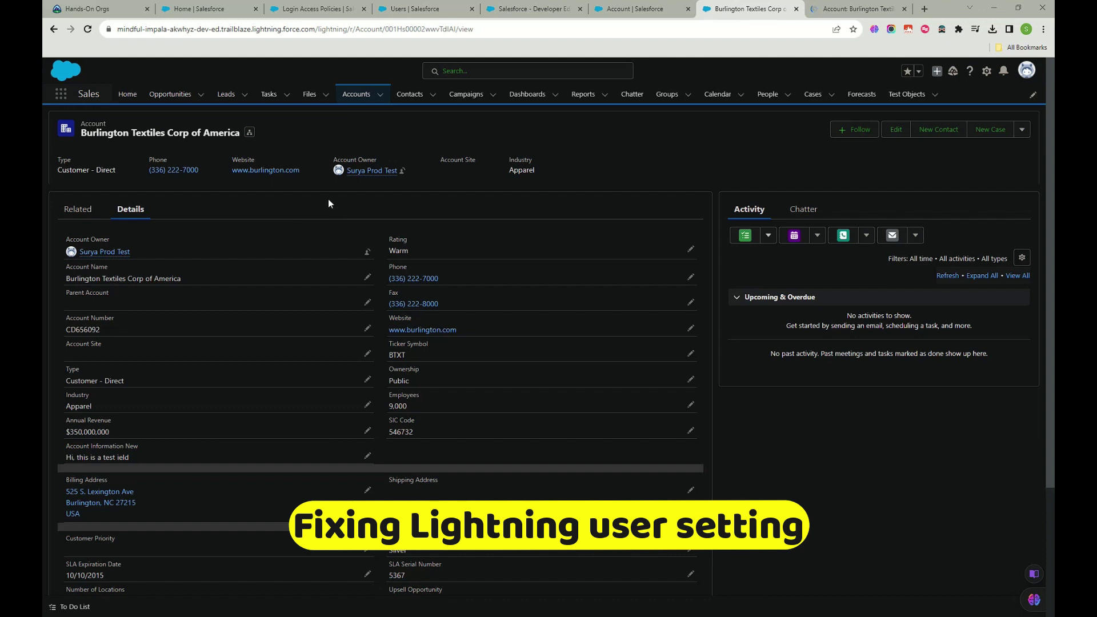
mouse_move(525, 307)
left_mouse_down()
mouse_move(718, 276)
mouse_move(771, 300)
left_mouse_up()
left_click_drag(624, 269, 677, 225)
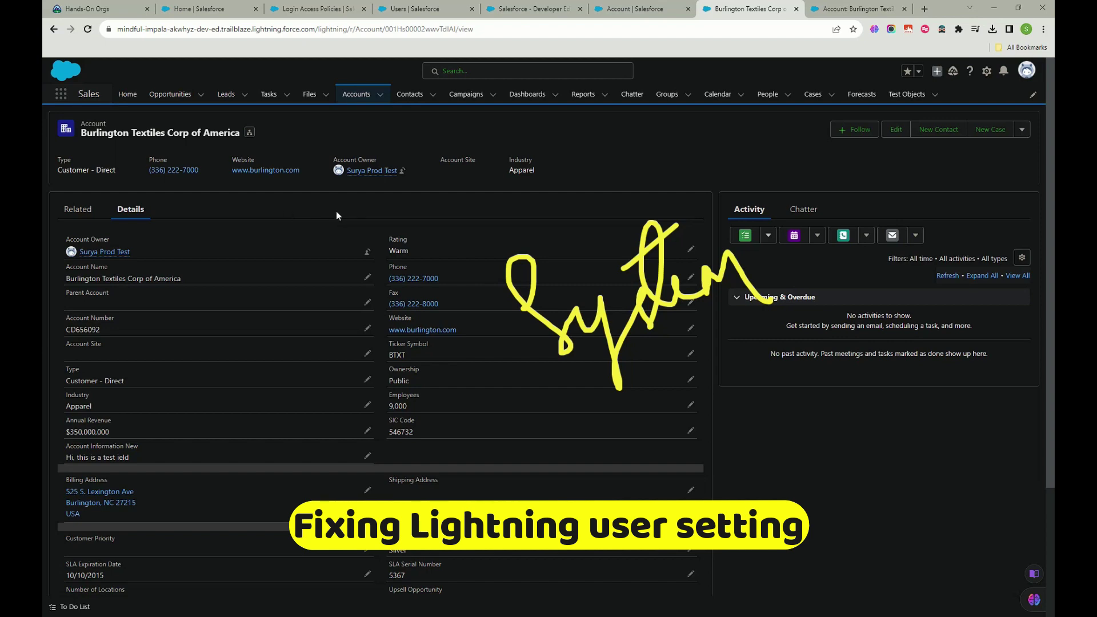
left_click(875, 8)
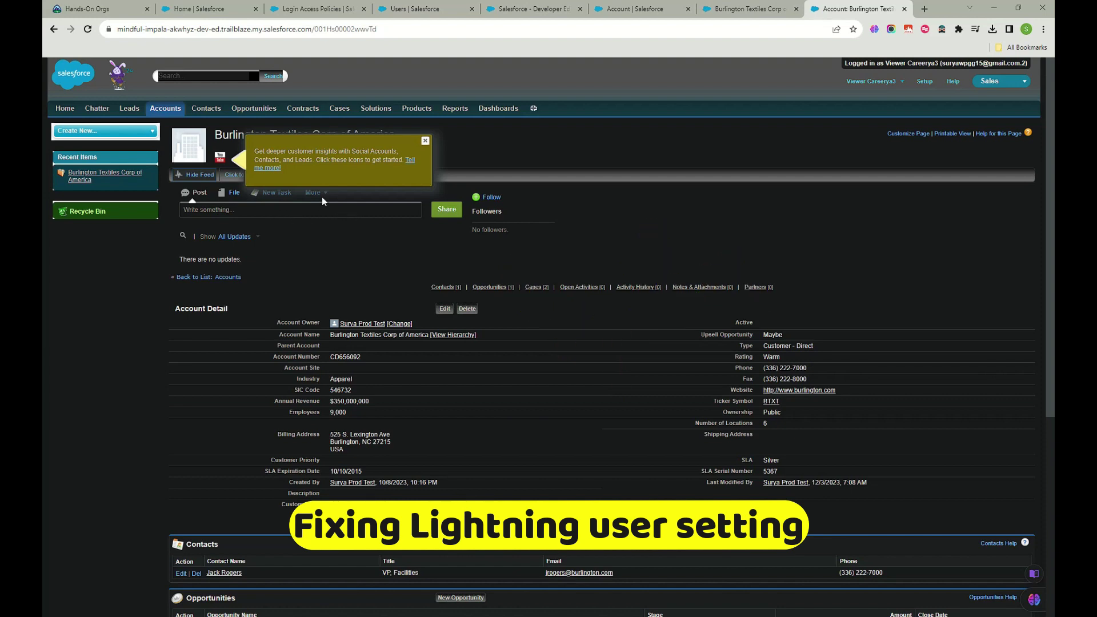
mouse_move(597, 198)
left_mouse_down()
mouse_move(657, 210)
mouse_move(678, 159)
mouse_move(763, 174)
mouse_move(823, 252)
mouse_move(834, 181)
mouse_move(877, 165)
mouse_move(942, 177)
left_mouse_up()
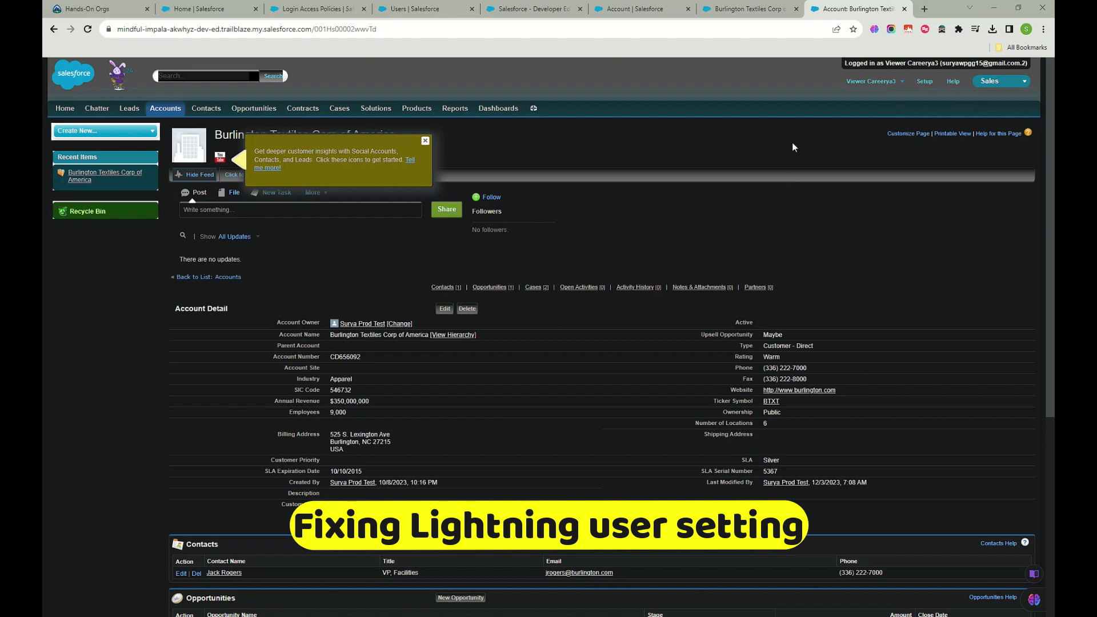
Return to the sales user's home page and log that user out.
left_click(743, 9)
left_click(629, 9)
left_click(547, 14)
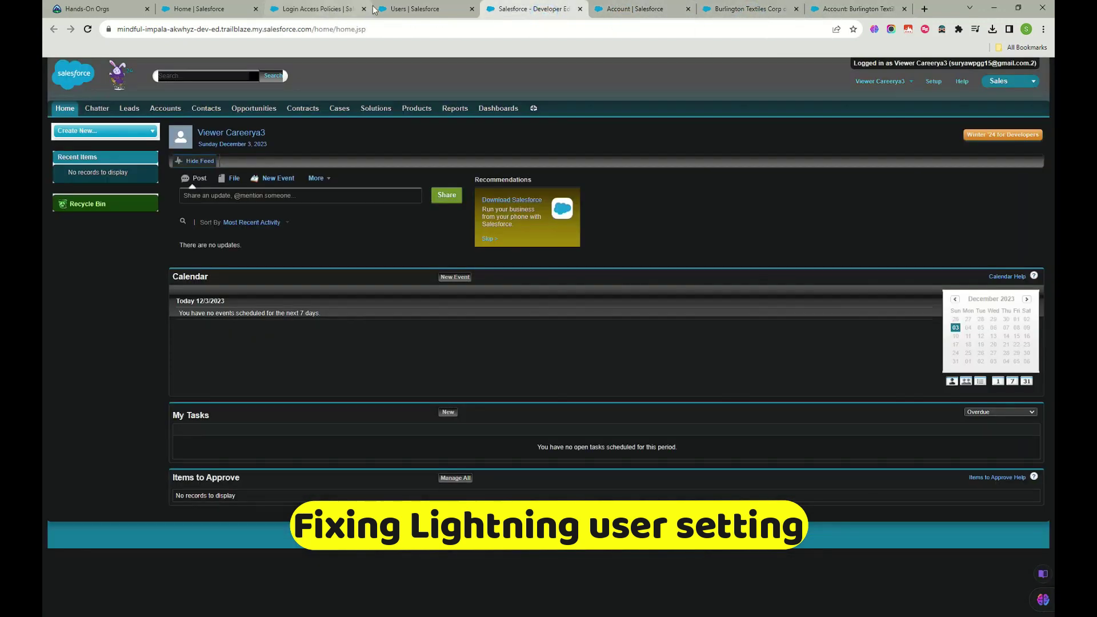
left_click(890, 81)
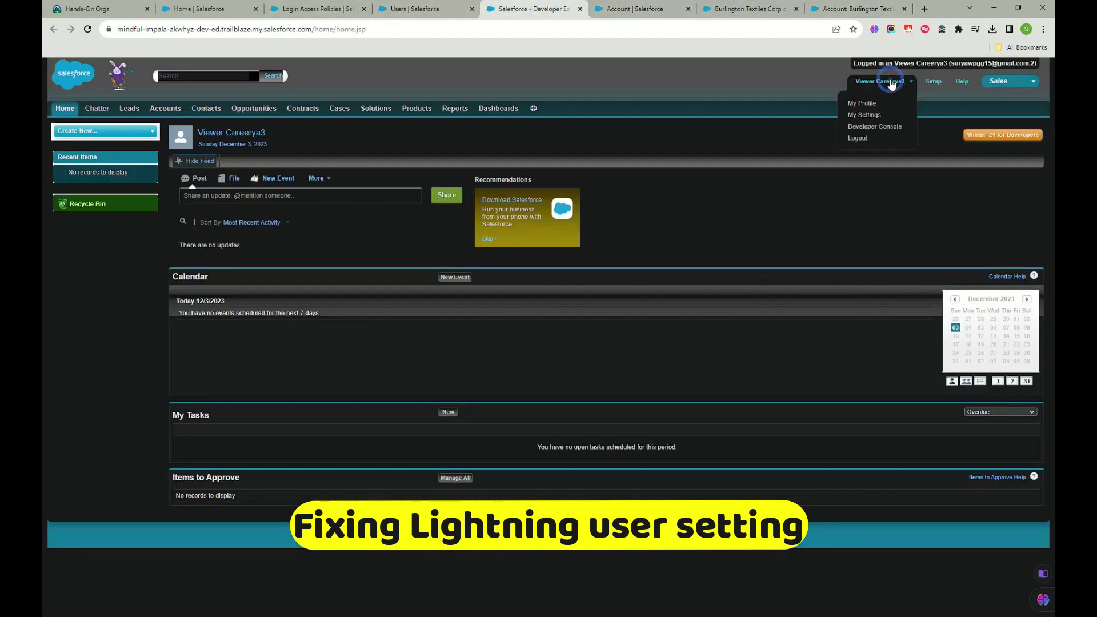
left_click(860, 138)
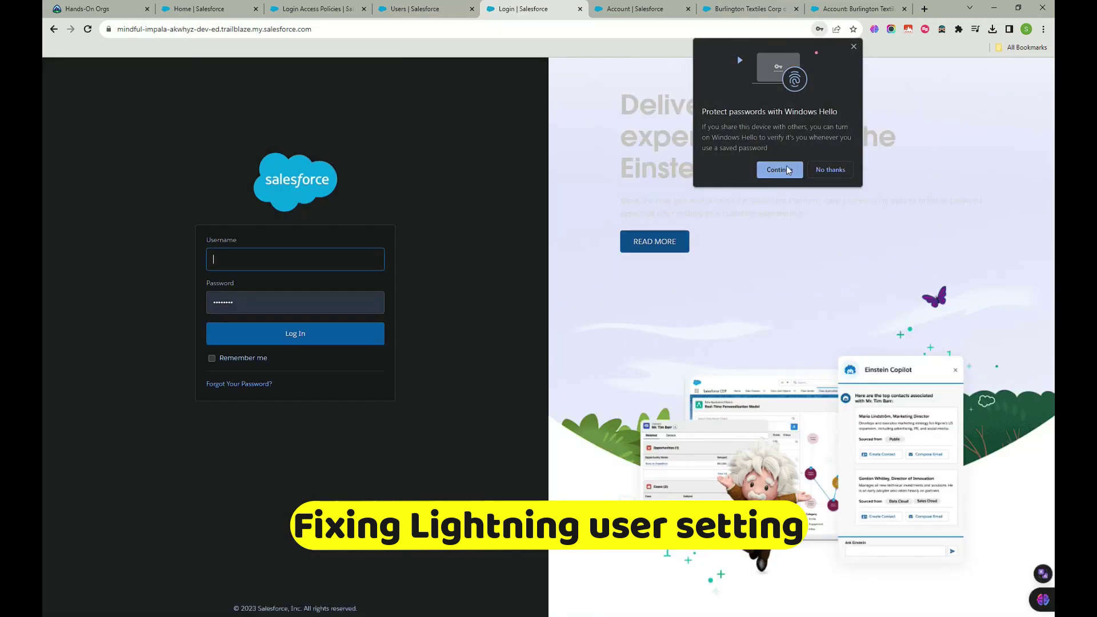
Try to log in as the Custom: Sales Profile user from the Users list in a separate browser tab.
left_click(663, 8)
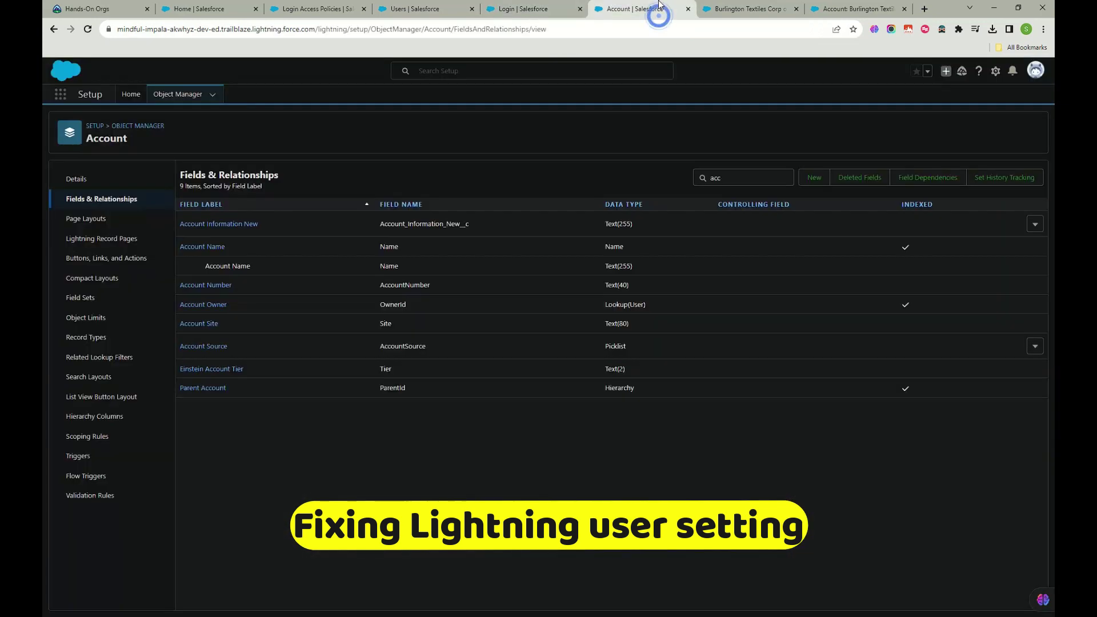
left_click(423, 8)
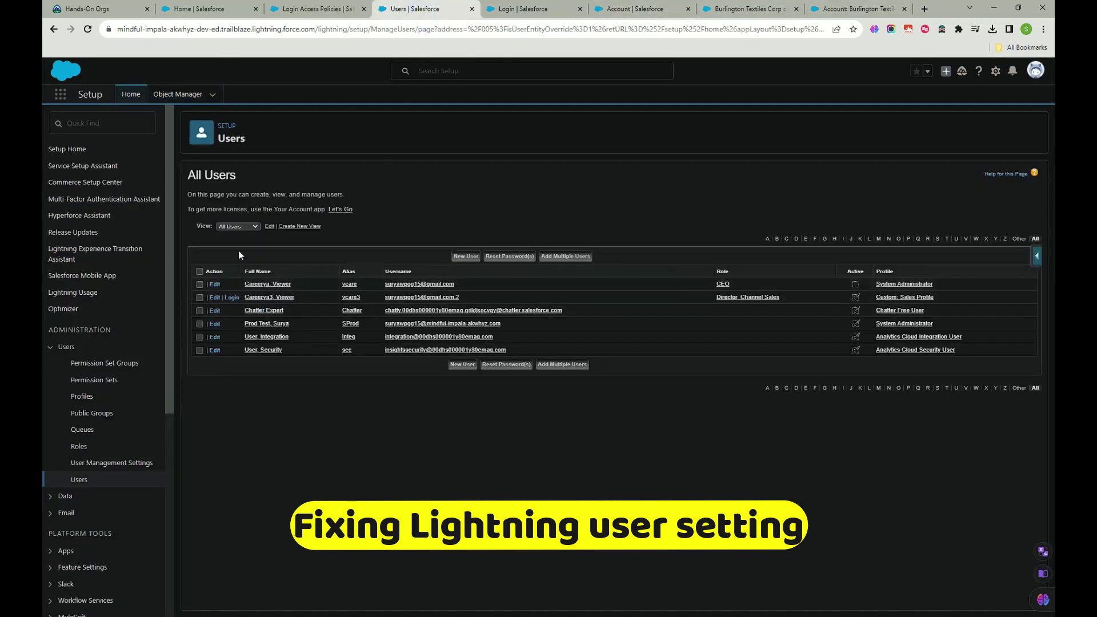
middle_click(232, 298)
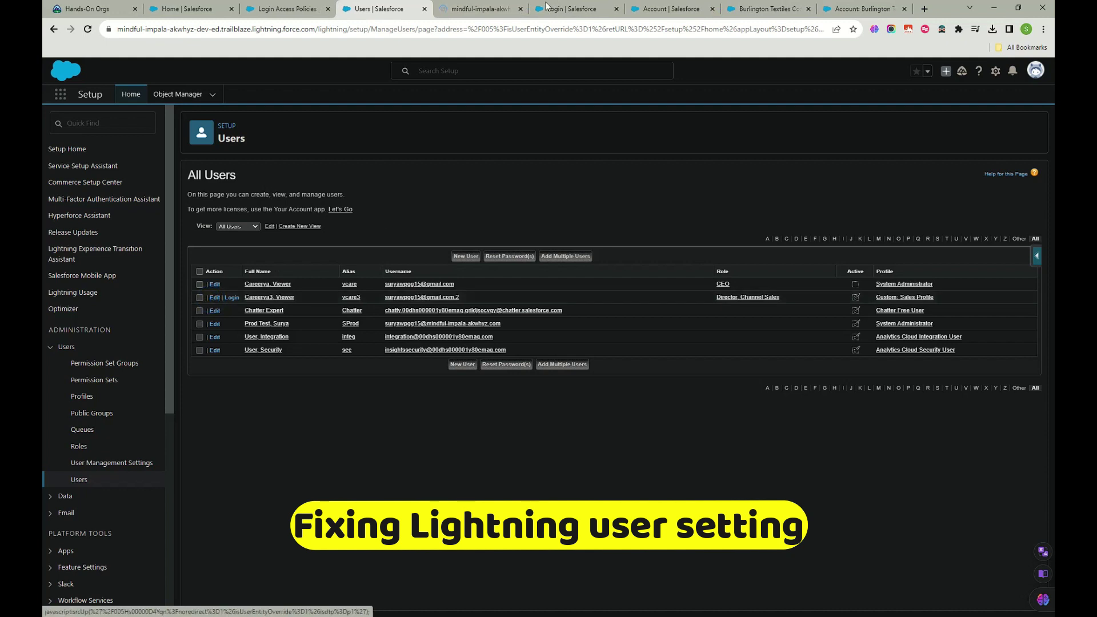
left_click(453, 9)
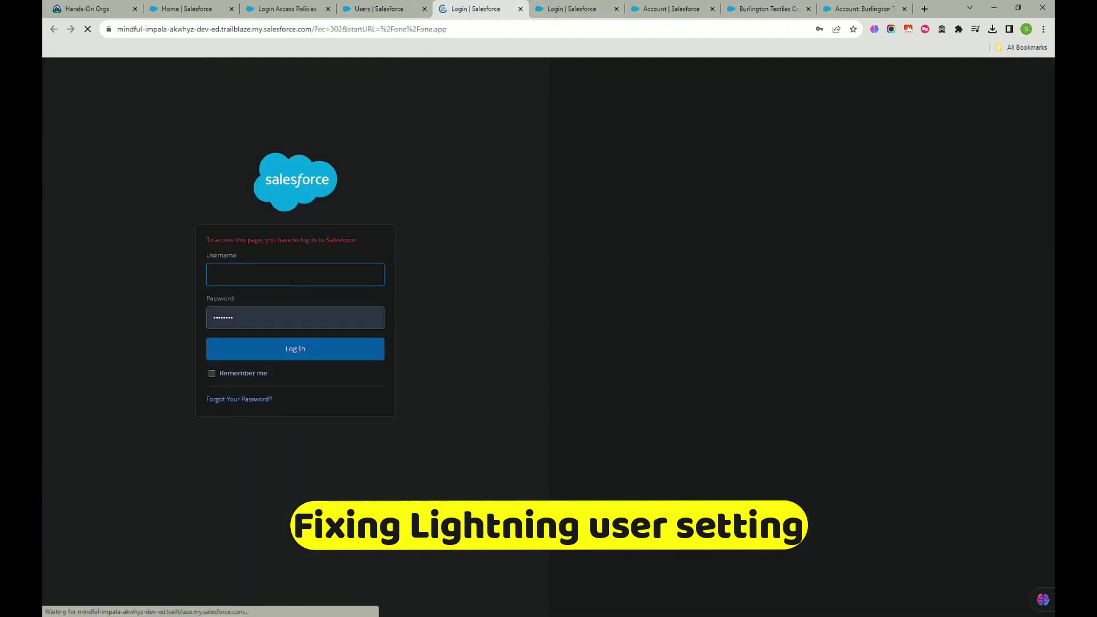
left_click(281, 276)
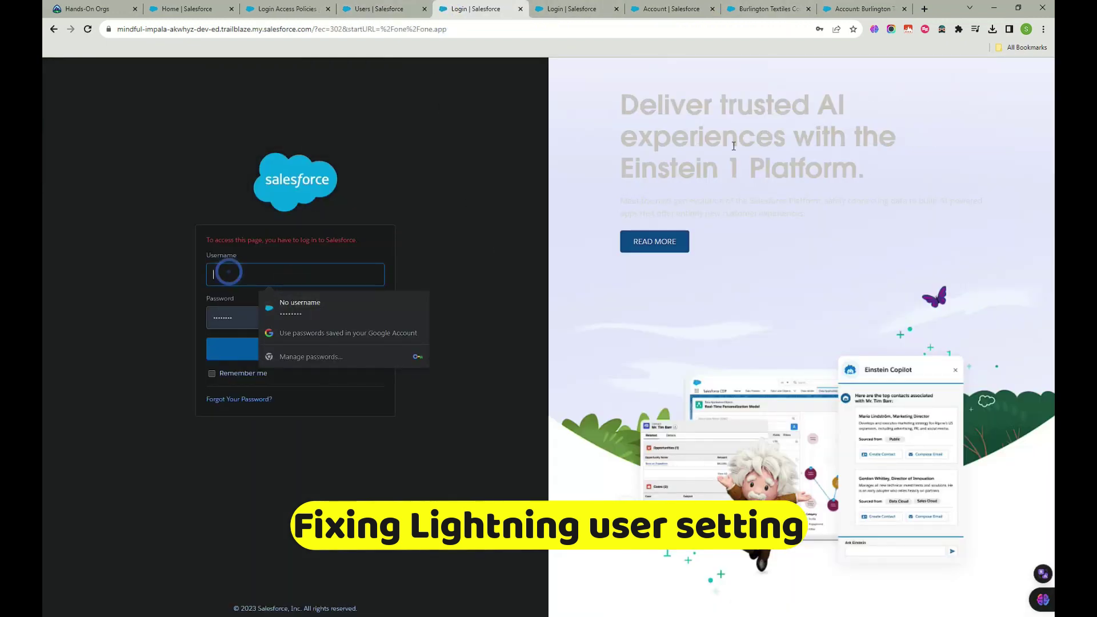
Open Trailhead's Hands-On Orgs page in a new browser tab and launch the Fields org.
left_click(926, 10)
left_click(1015, 48)
left_click(880, 101)
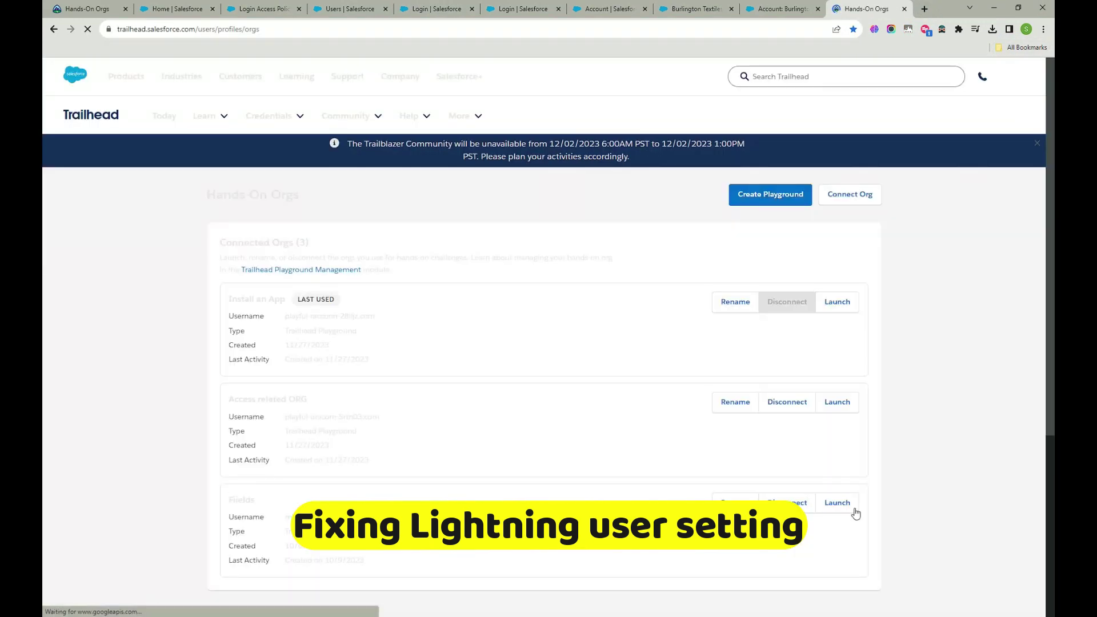
left_click(833, 503)
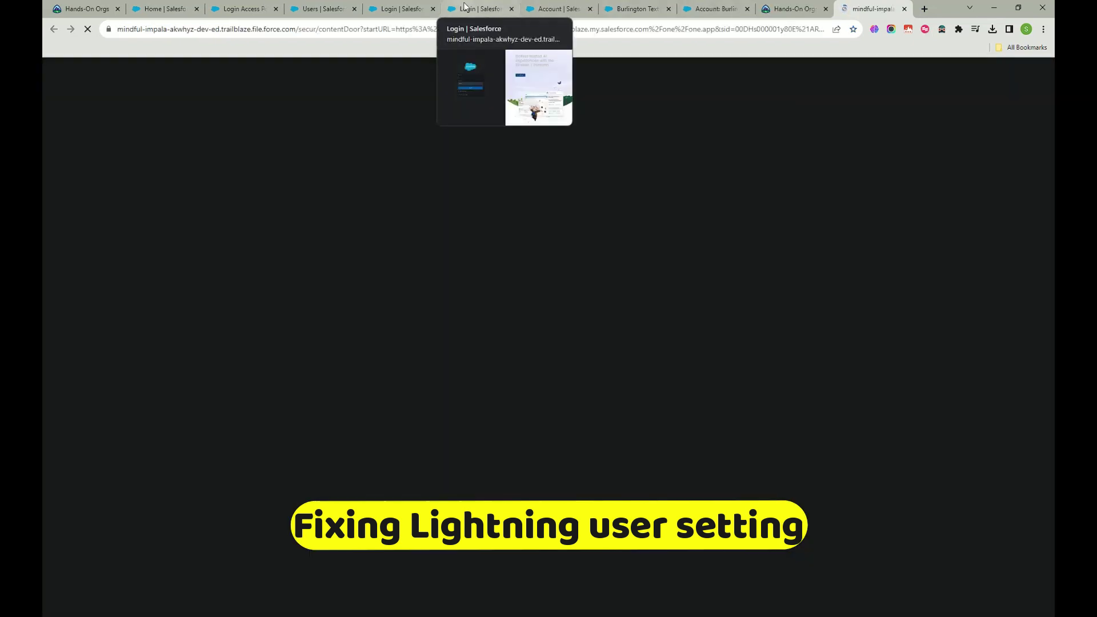
Try to go back from the logged-out page to the sales user's home page, and check the launched org's tab.
left_click(500, 6)
left_click(51, 30)
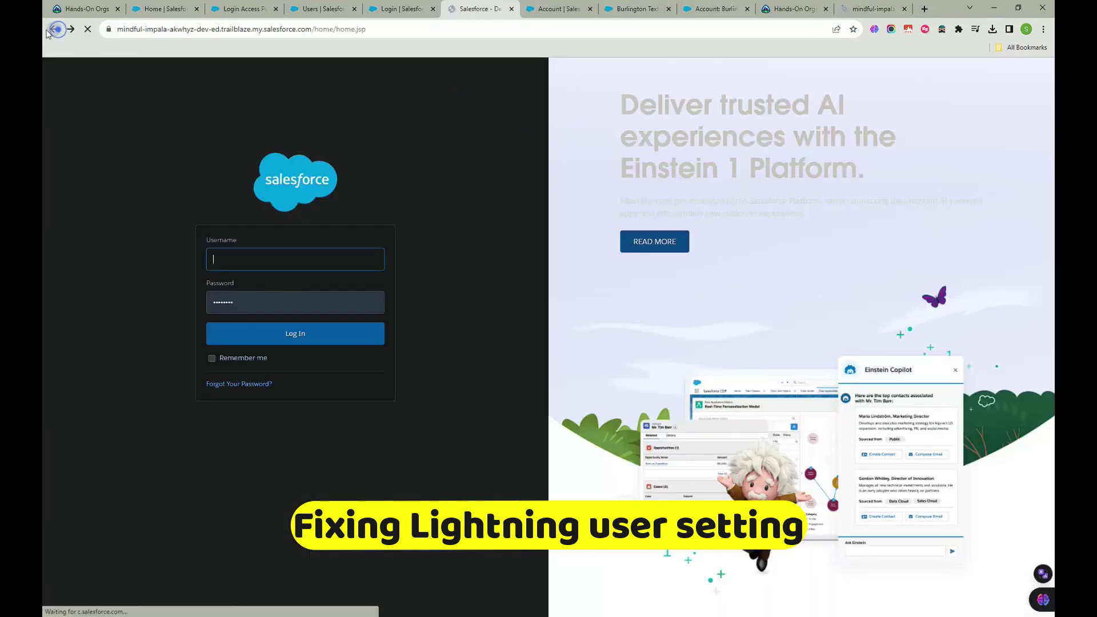
left_click(869, 9)
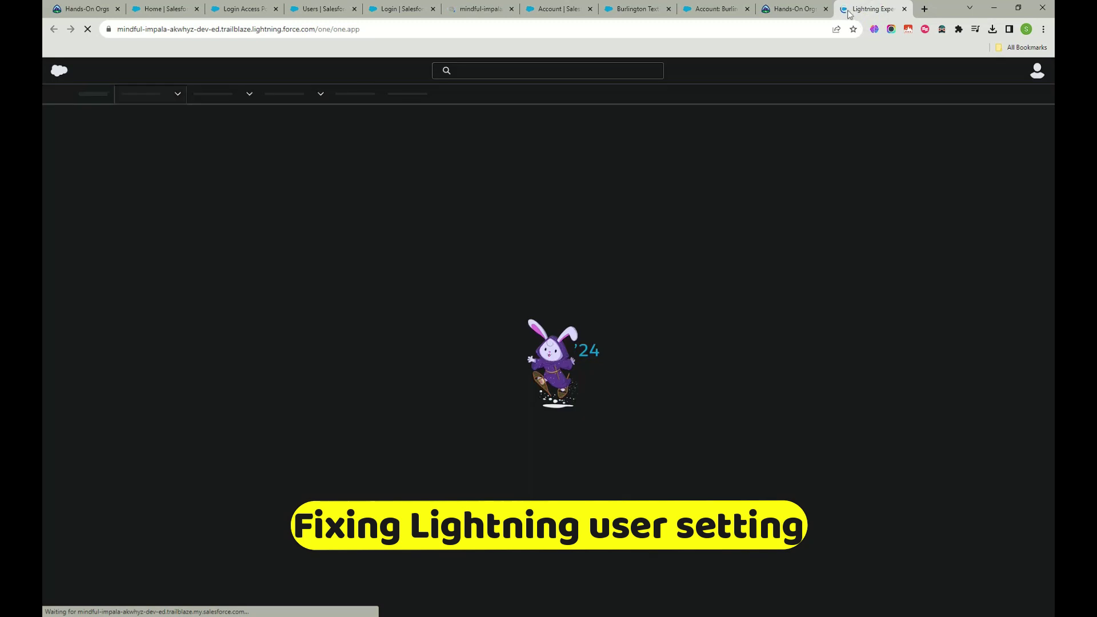
left_click(468, 12)
left_click(884, 8)
left_click(598, 371)
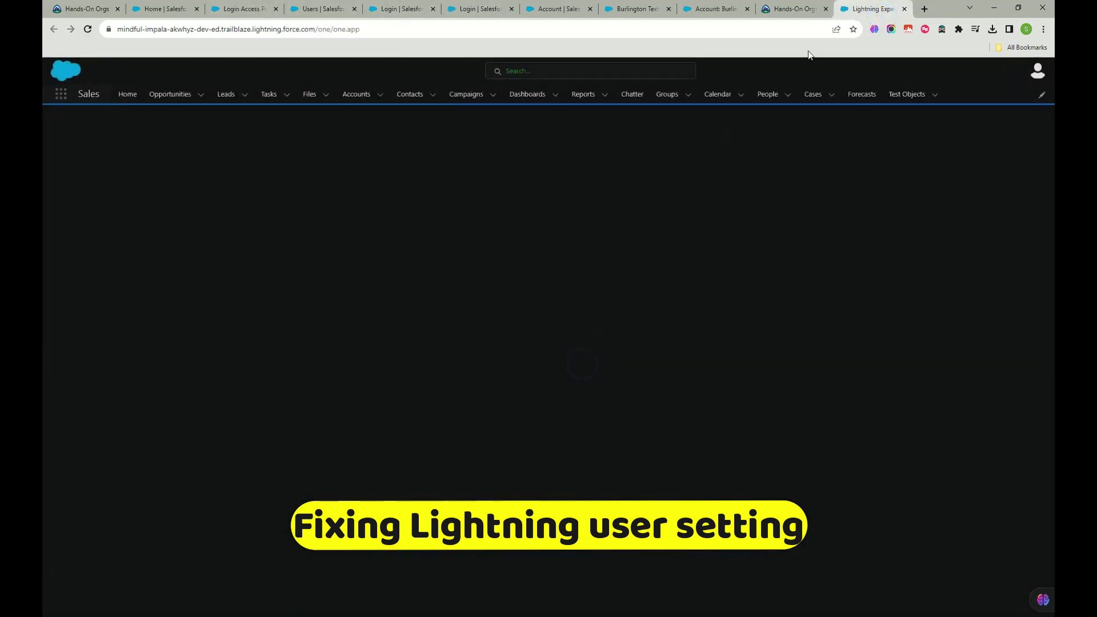
Launch the Fields org again from Hands-On Orgs and check both launched org tabs.
left_click(795, 10)
left_click(839, 500)
left_click(858, 7)
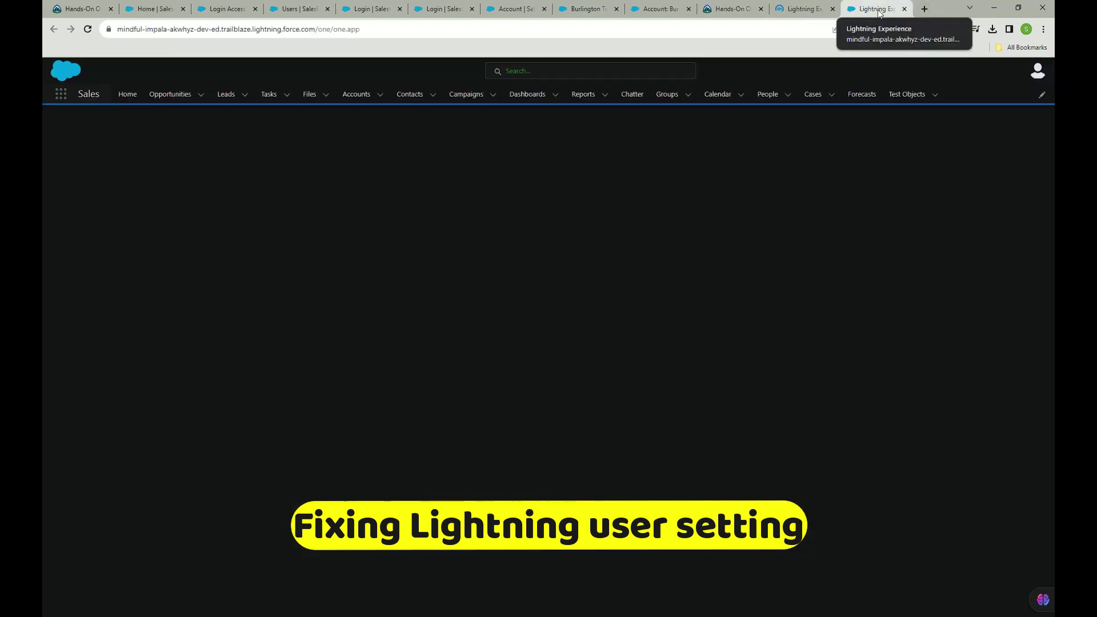
left_click(817, 9)
Try navigating away from the login page opened for the sales user, and close that browser tab.
left_click(352, 11)
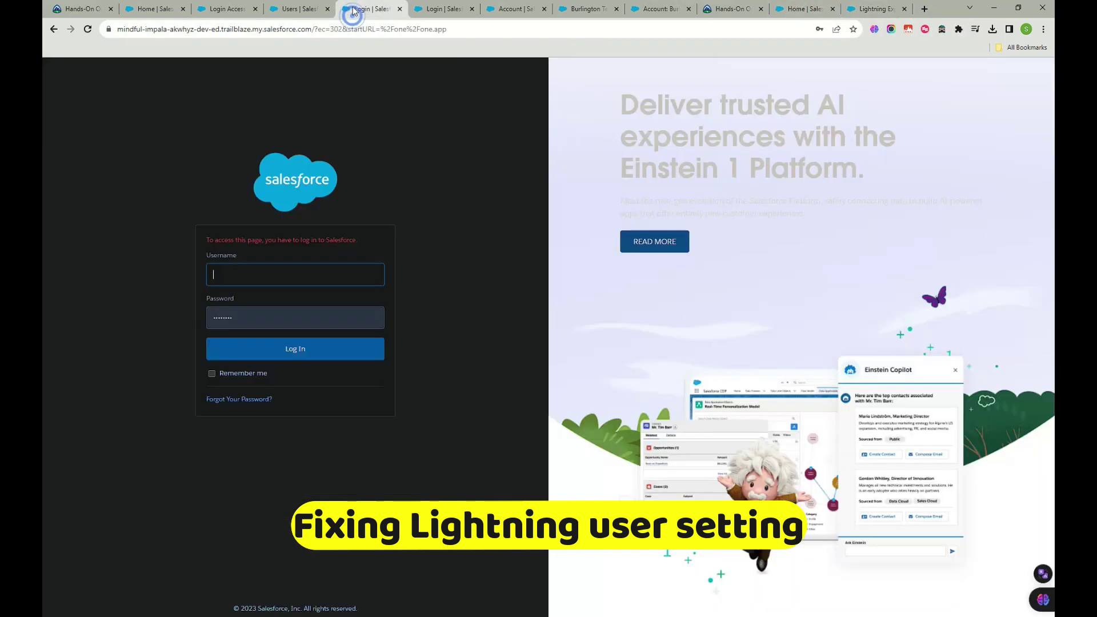
left_click(54, 31)
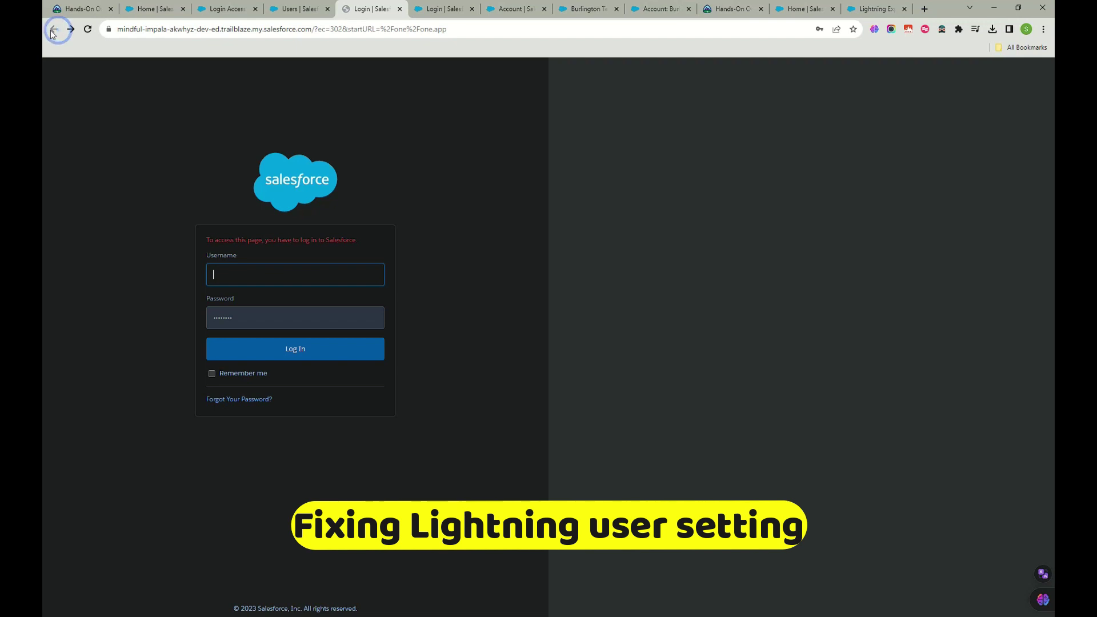
left_click(70, 30)
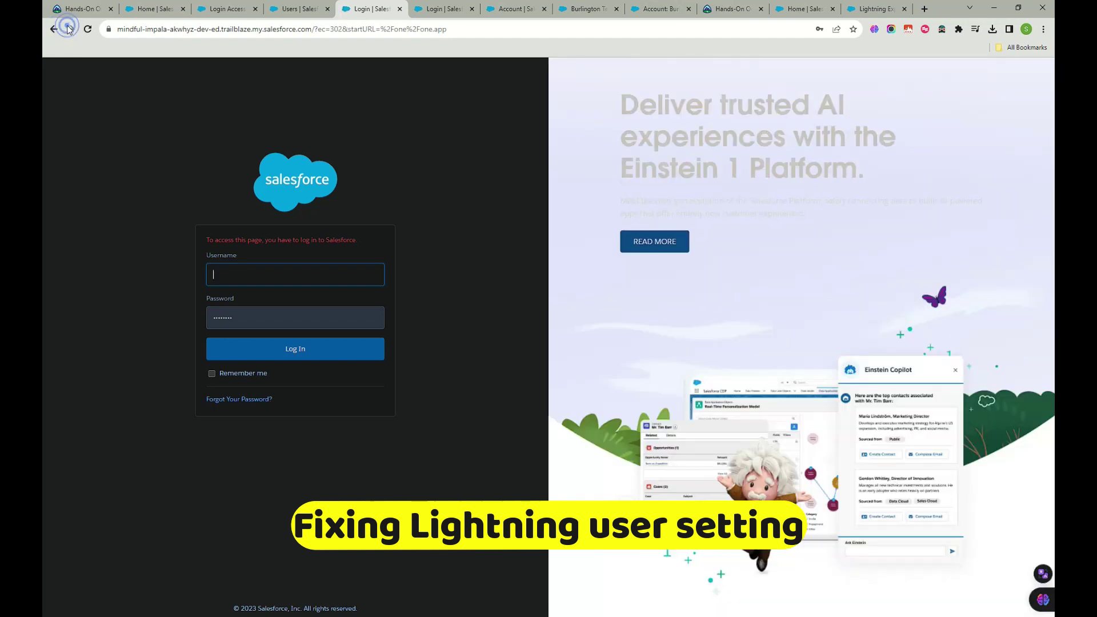
left_click(400, 9)
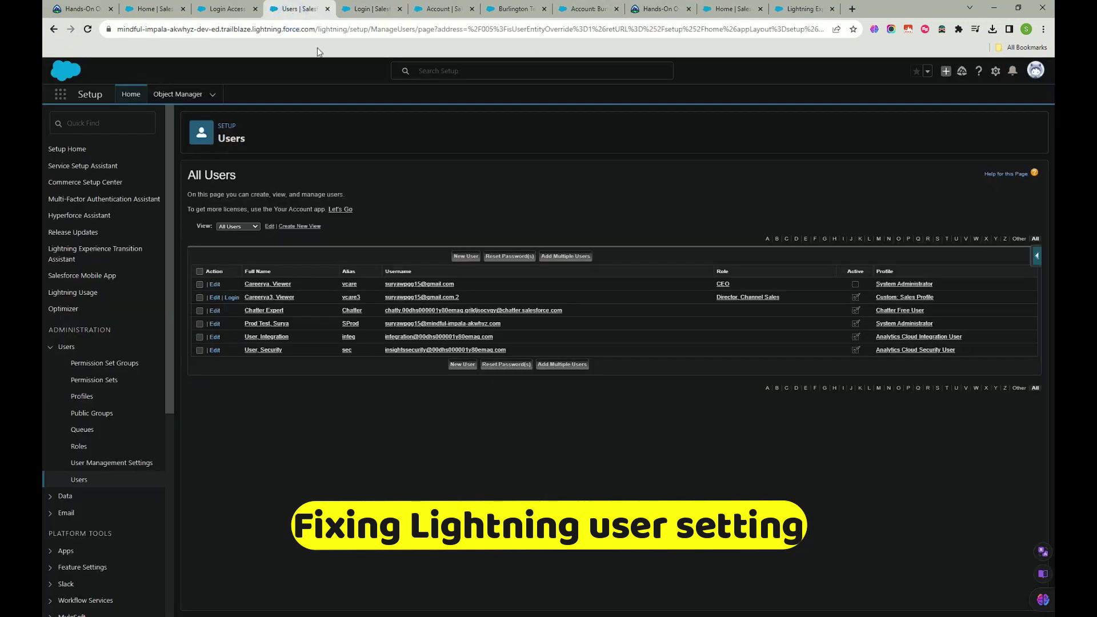
Open the edit page of the sales user with the Custom: Sales Profile in a separate browser tab.
left_click(231, 297, "ctrl")
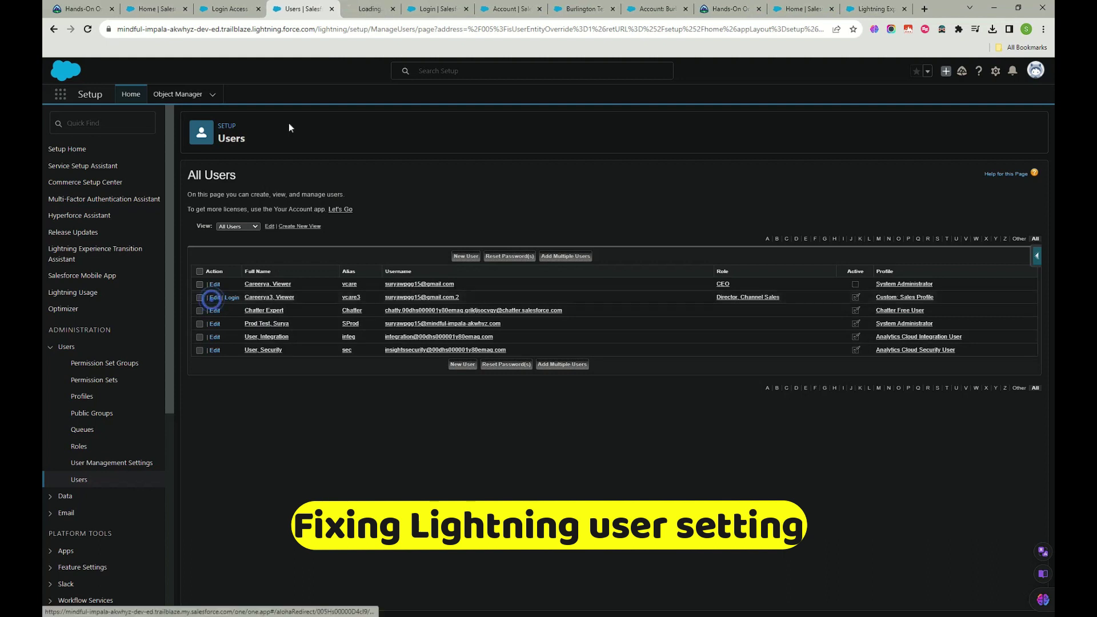
left_click(358, 8)
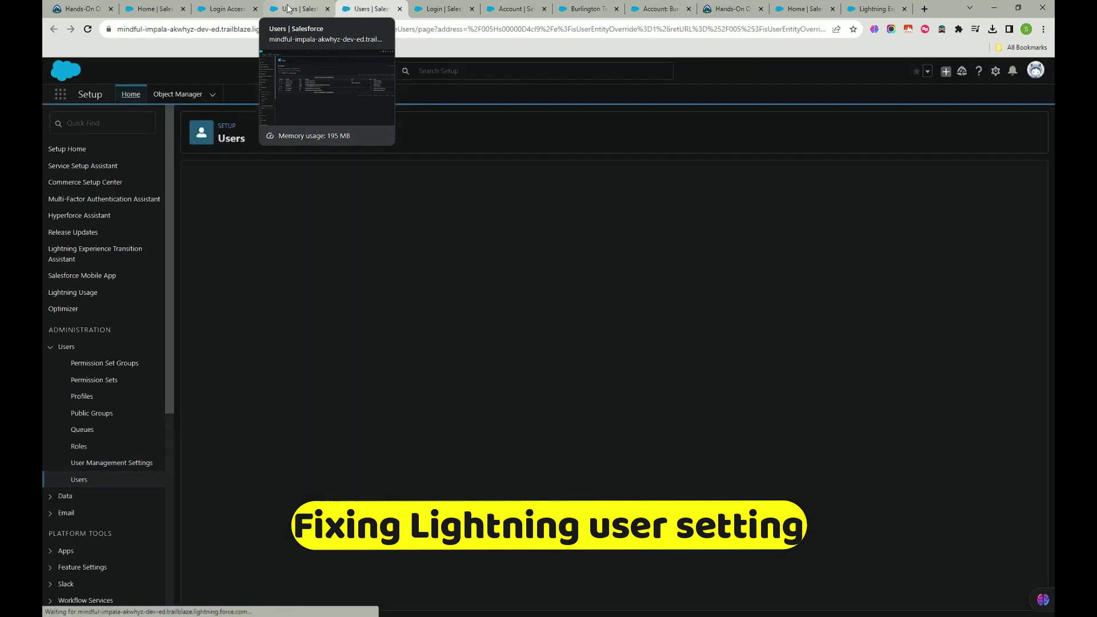
left_click(293, 11)
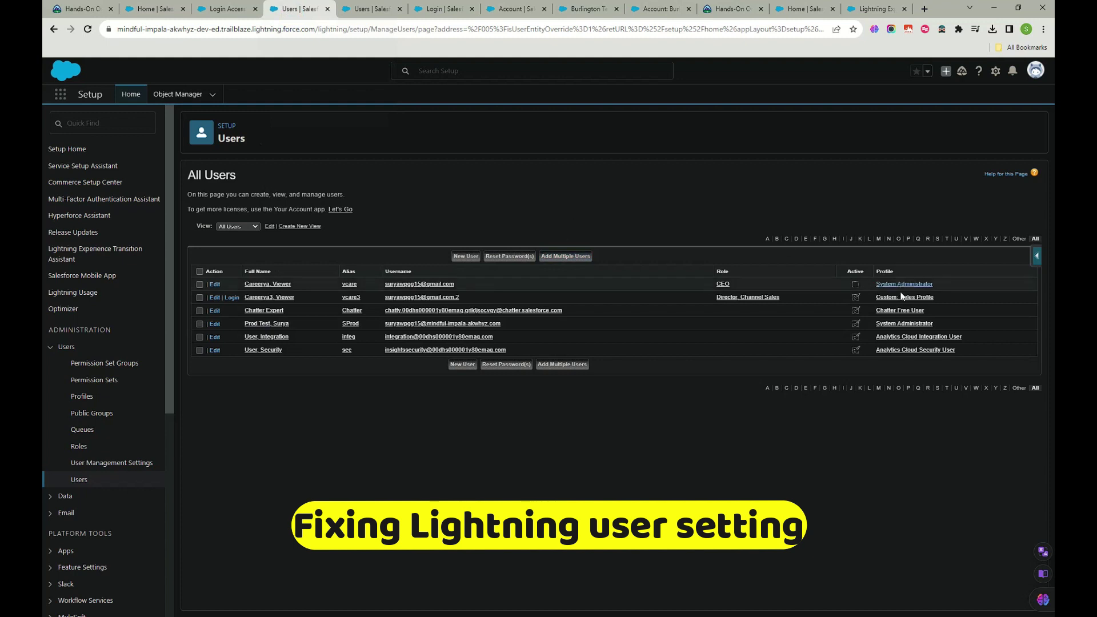
left_click(368, 8)
left_click(292, 8)
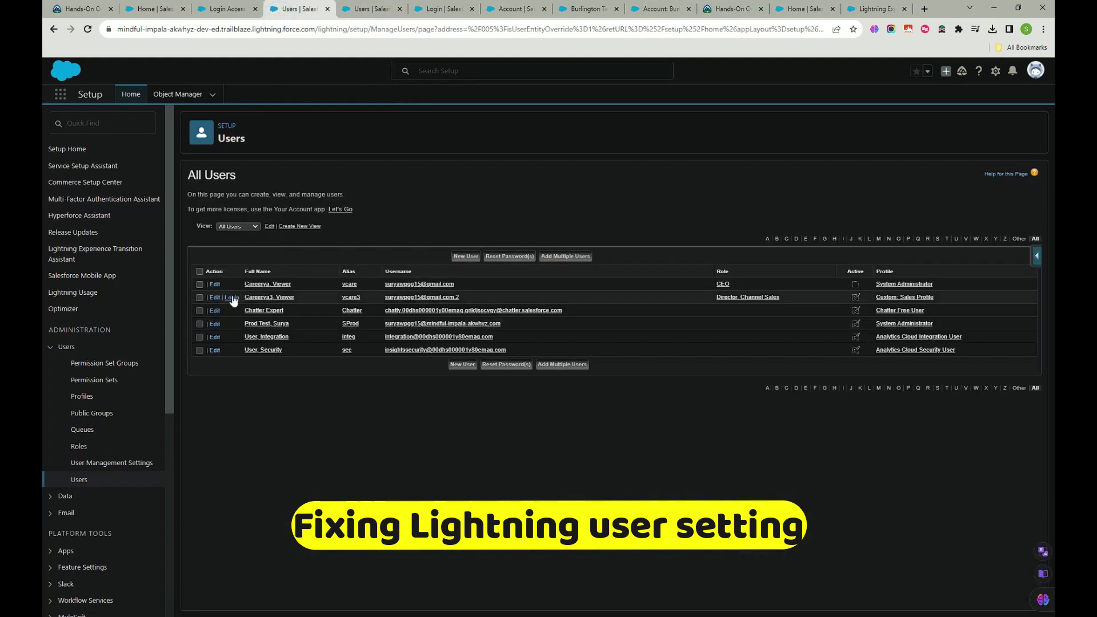
left_click(369, 9)
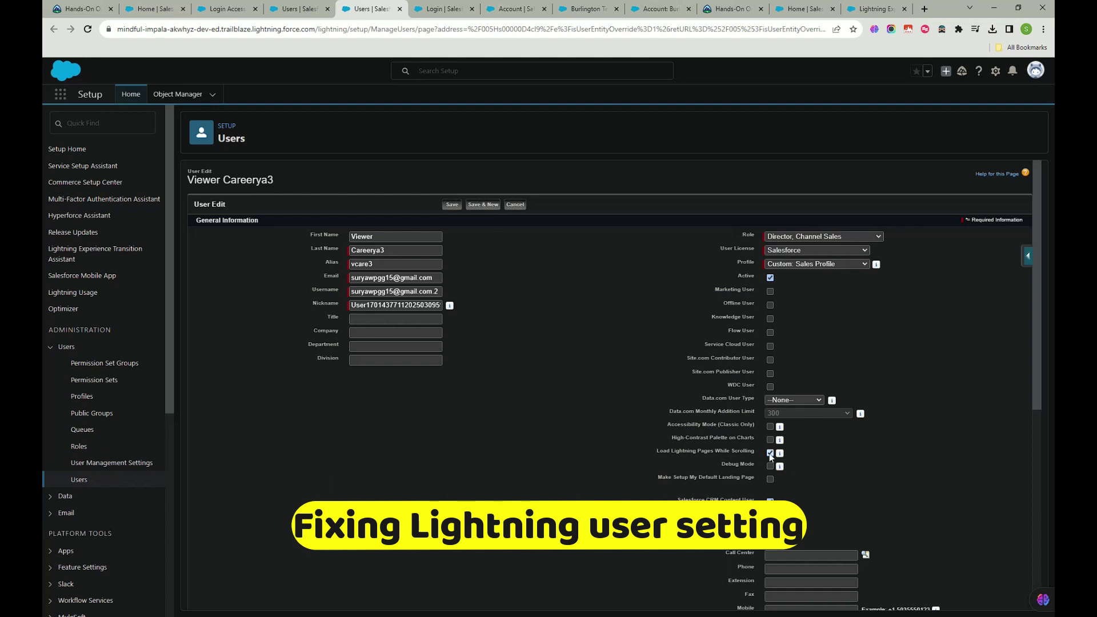
Search the sales user's edit form for "light" and leave the form without saving.
scroll(765, 482, "down", 1)
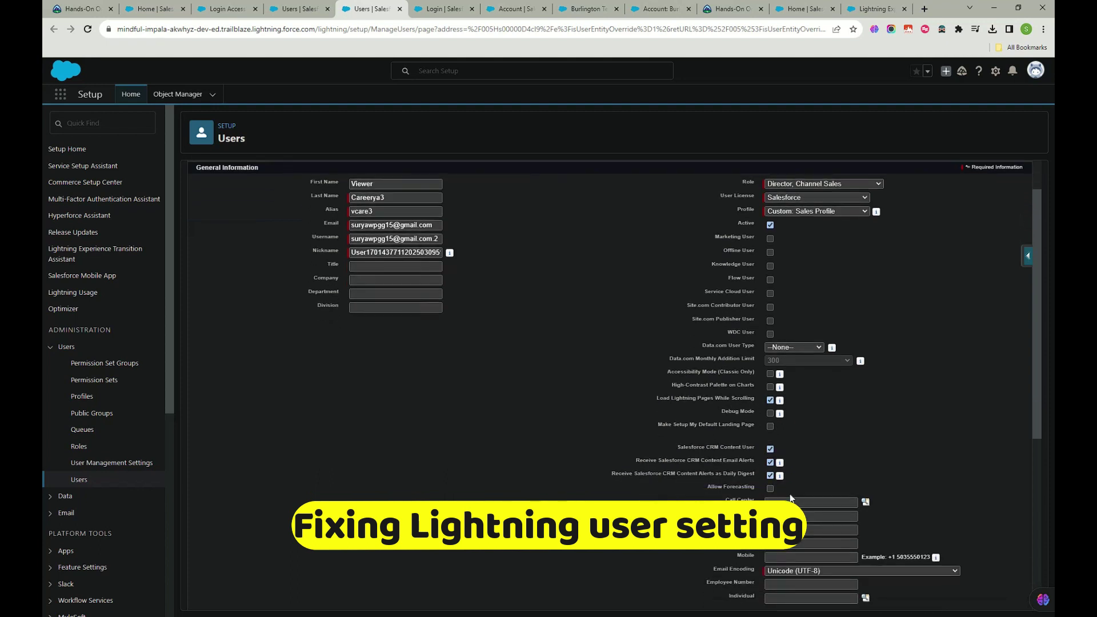
key("ctrl+f")
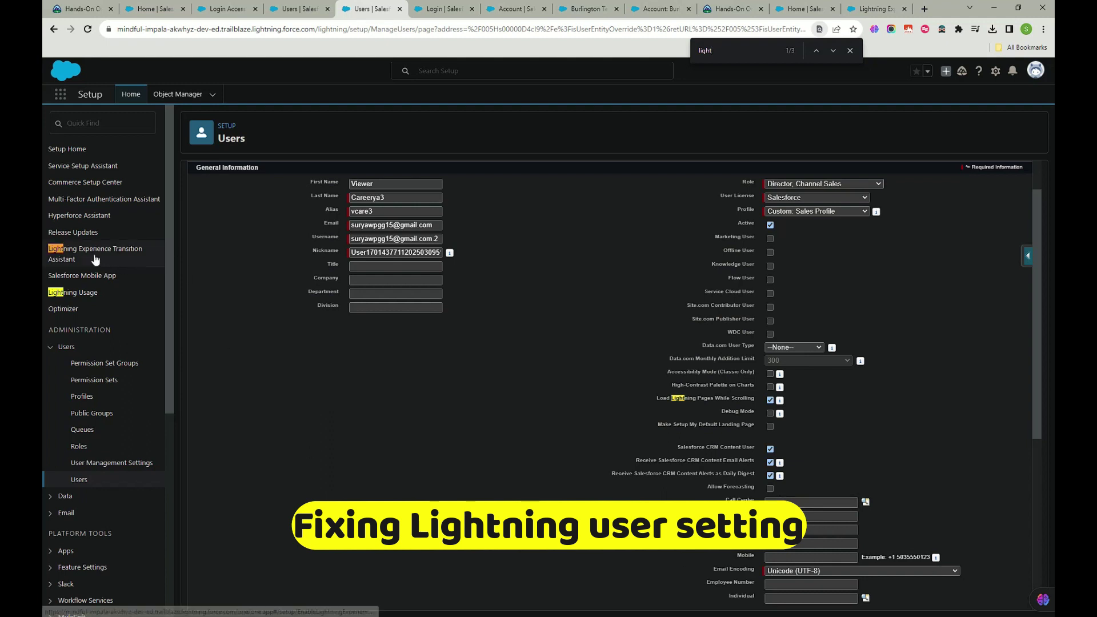
scroll(251, 392, "up", 1)
left_click(517, 206)
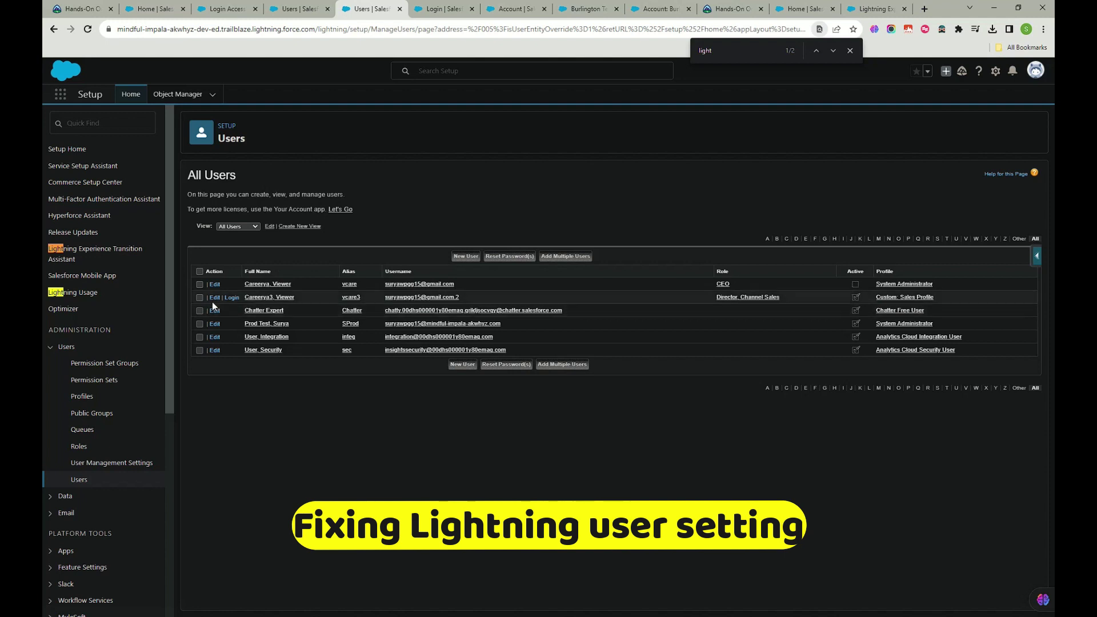
Open the sales user's detail page and bring up the editor for the user's permission set assignments.
left_click(215, 297)
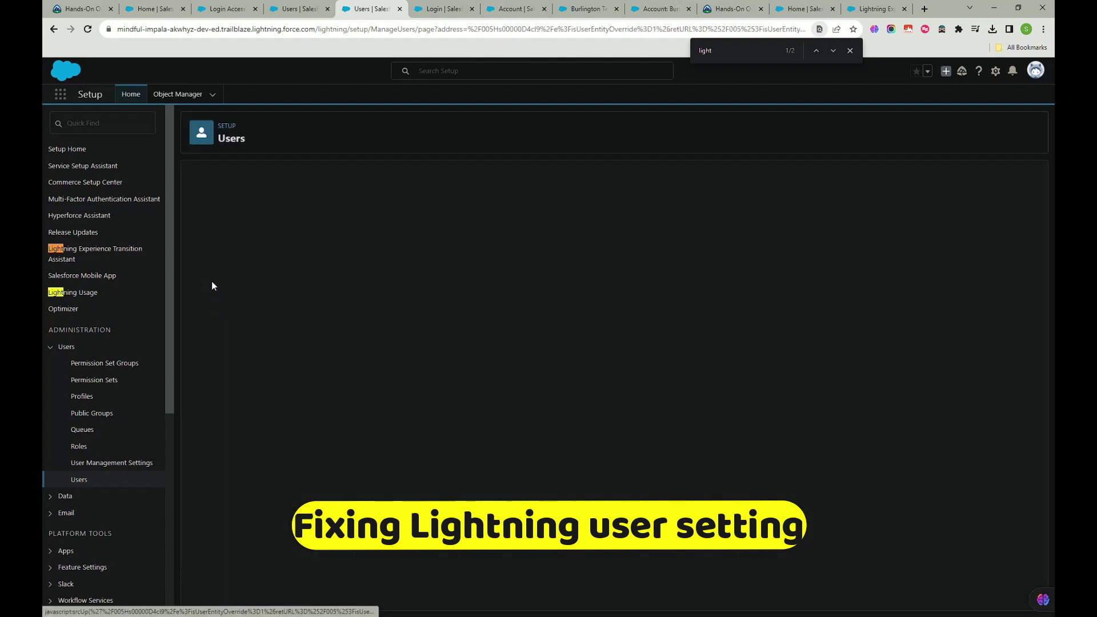
left_click(54, 29)
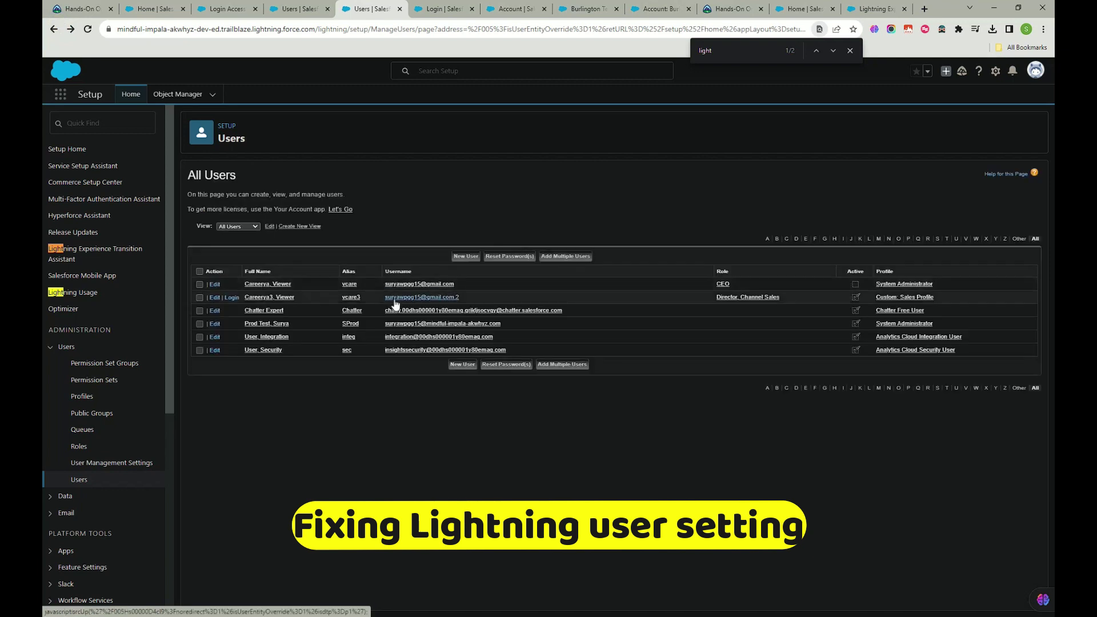
left_click(407, 296)
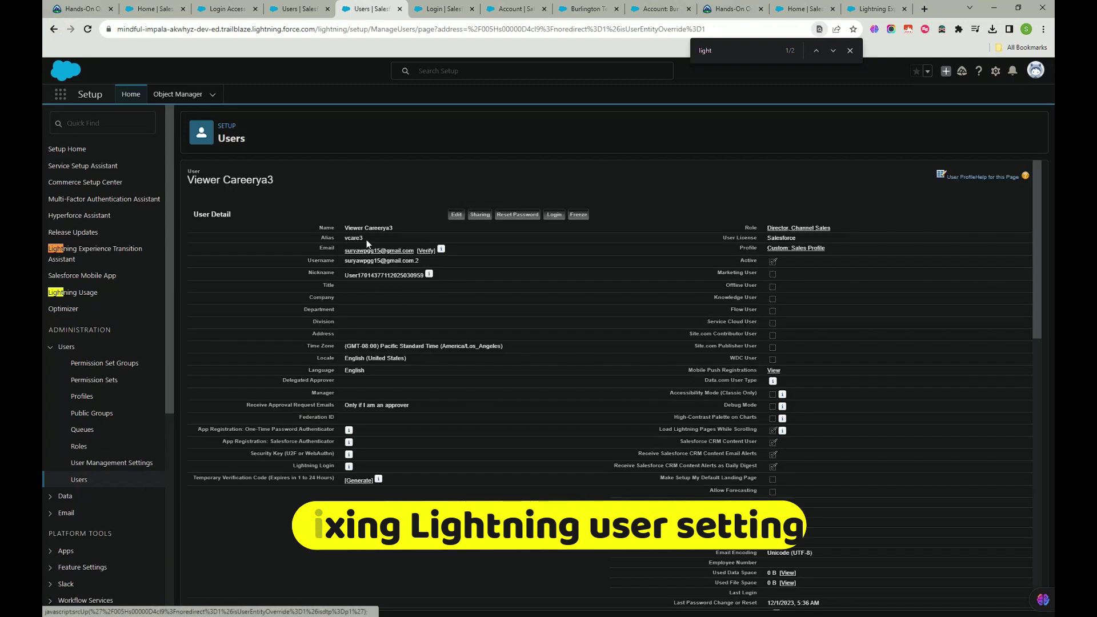
left_click(270, 188)
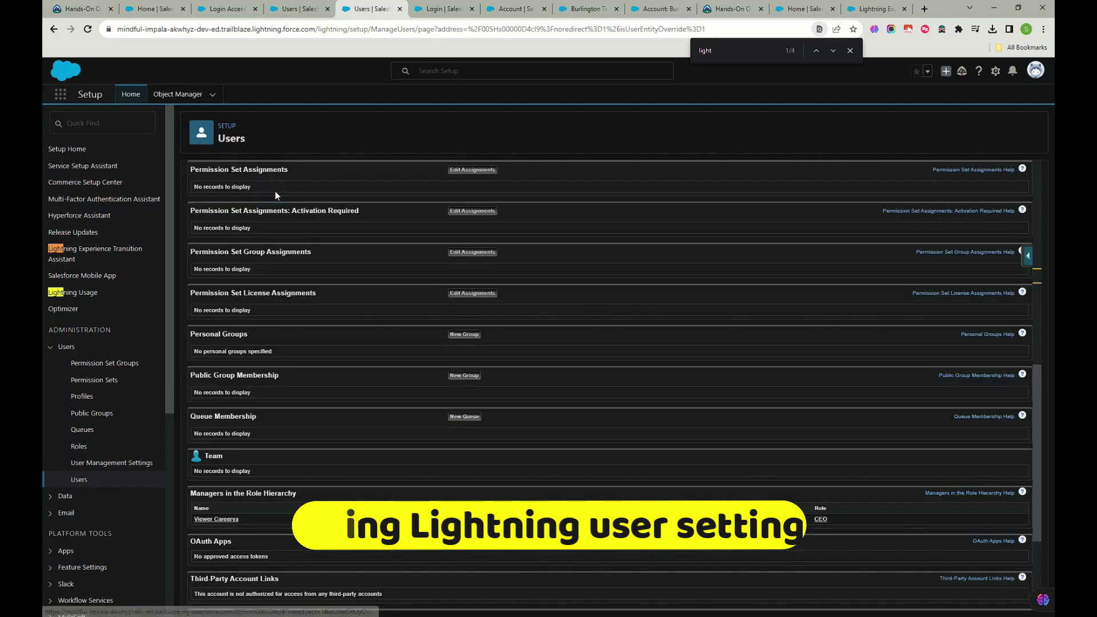
left_click(466, 170)
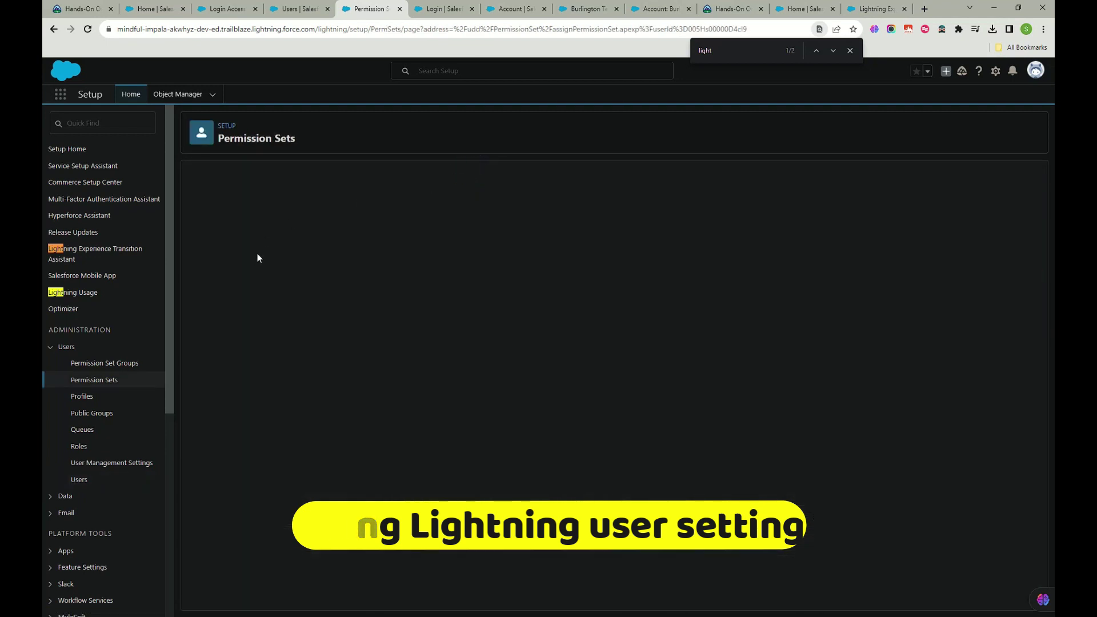
Look through the permission sets available to the sales user for one that relates to Lightning Experience.
left_click(250, 284)
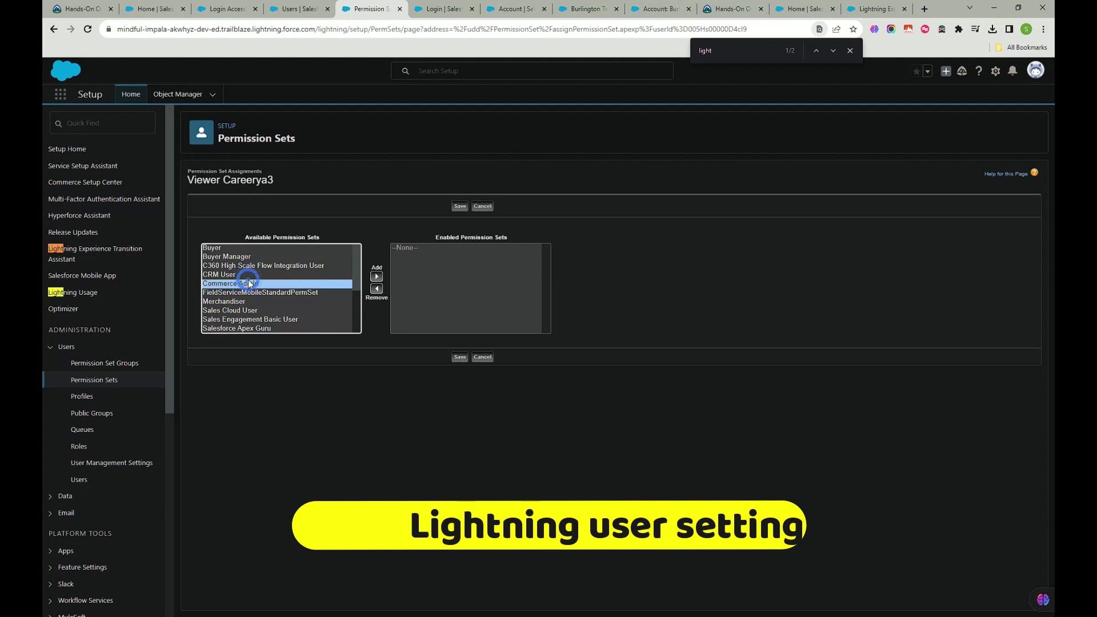
scroll(250, 283, "down", 3)
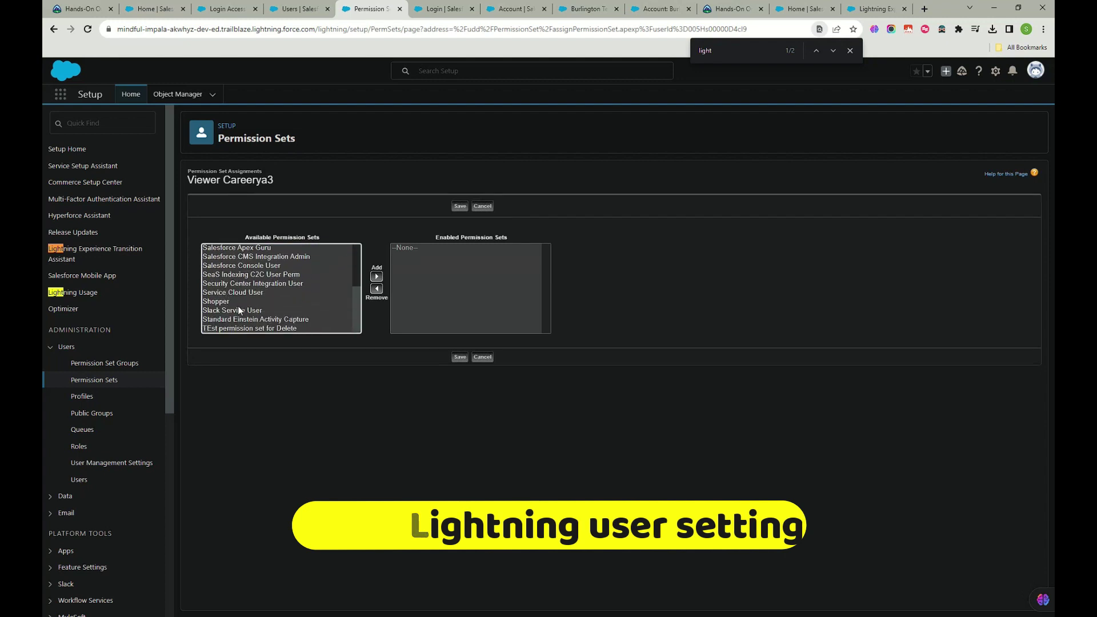
scroll(238, 311, "up", 2)
scroll(238, 303, "down", 1)
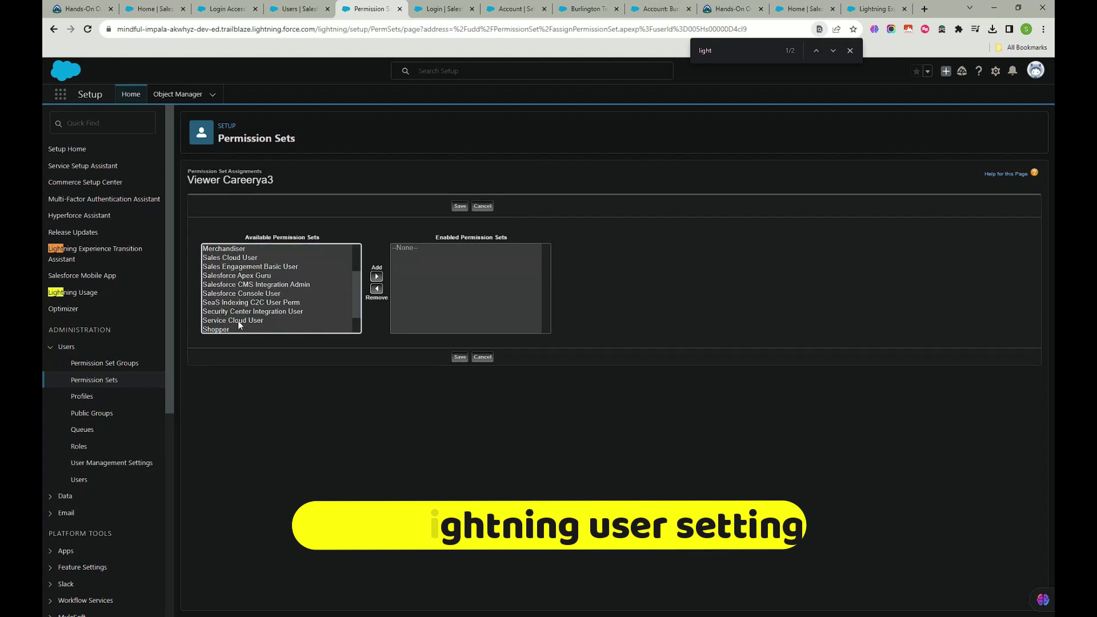
scroll(265, 306, "down", 1)
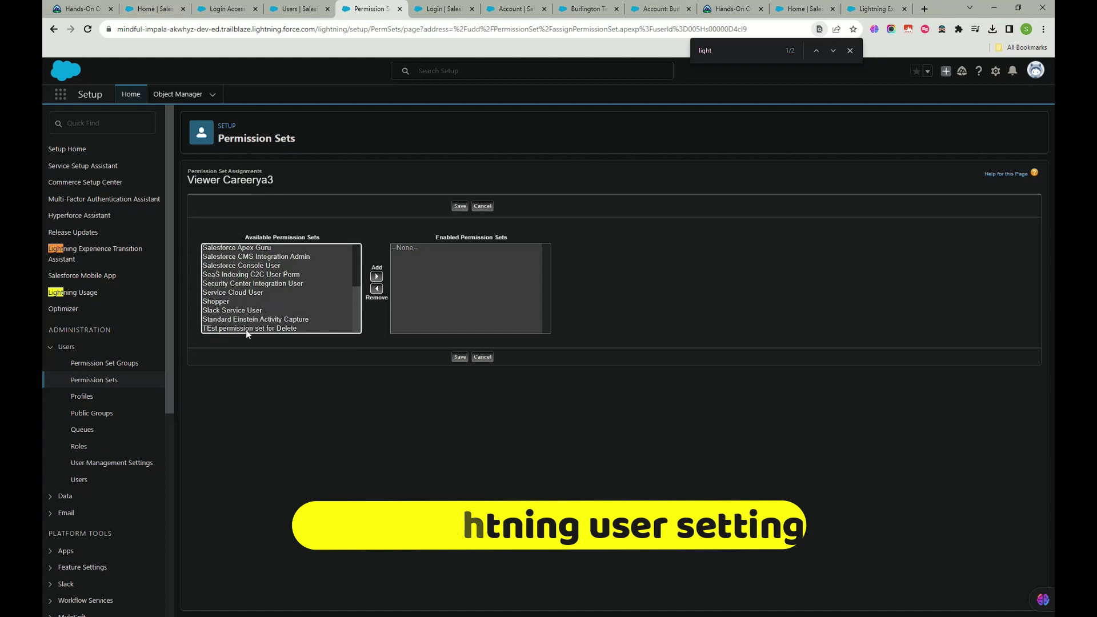
scroll(246, 332, "up", 1)
scroll(245, 328, "up", 1)
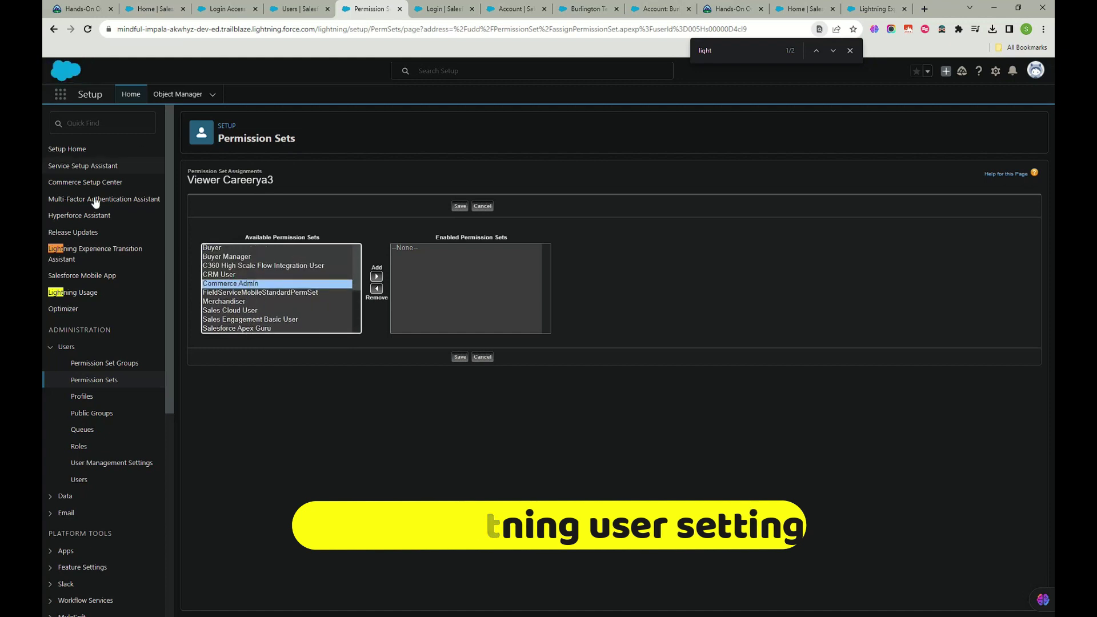
Open the Lightning Experience Transition Assistant in Setup and look over its phases.
left_click(83, 251)
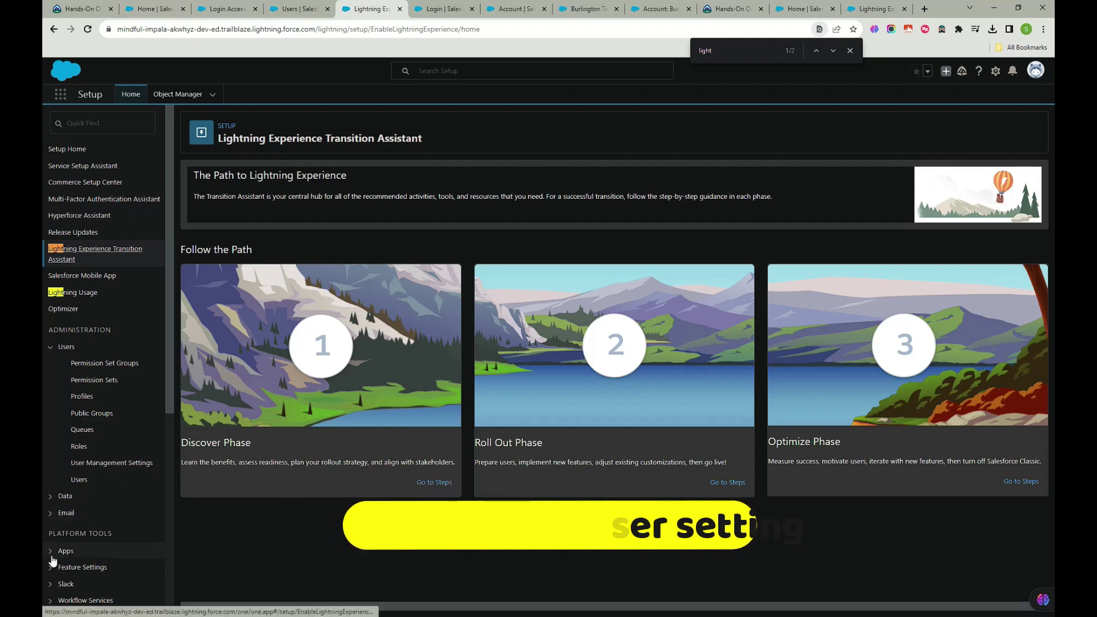
scroll(69, 400, "down", 5)
scroll(66, 332, "up", 5)
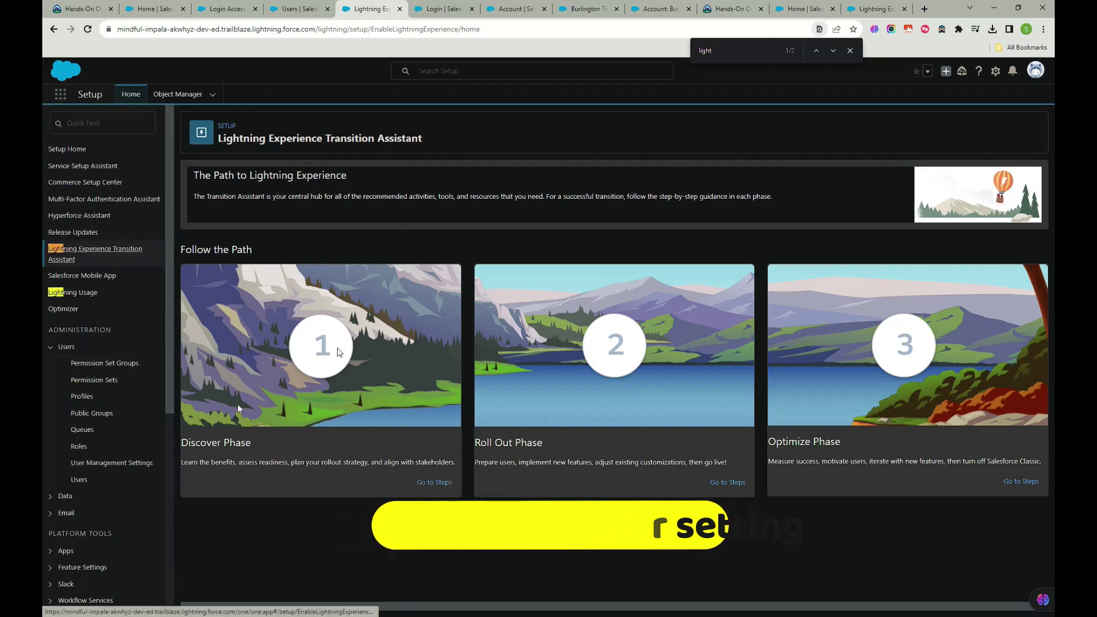
left_click(908, 614)
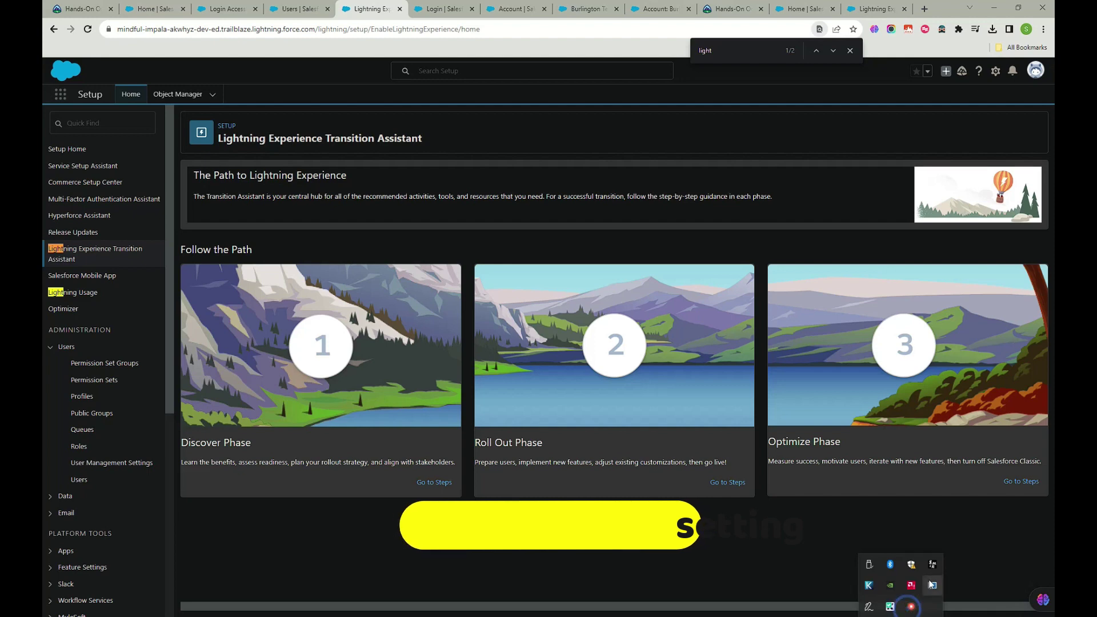
left_click(912, 607)
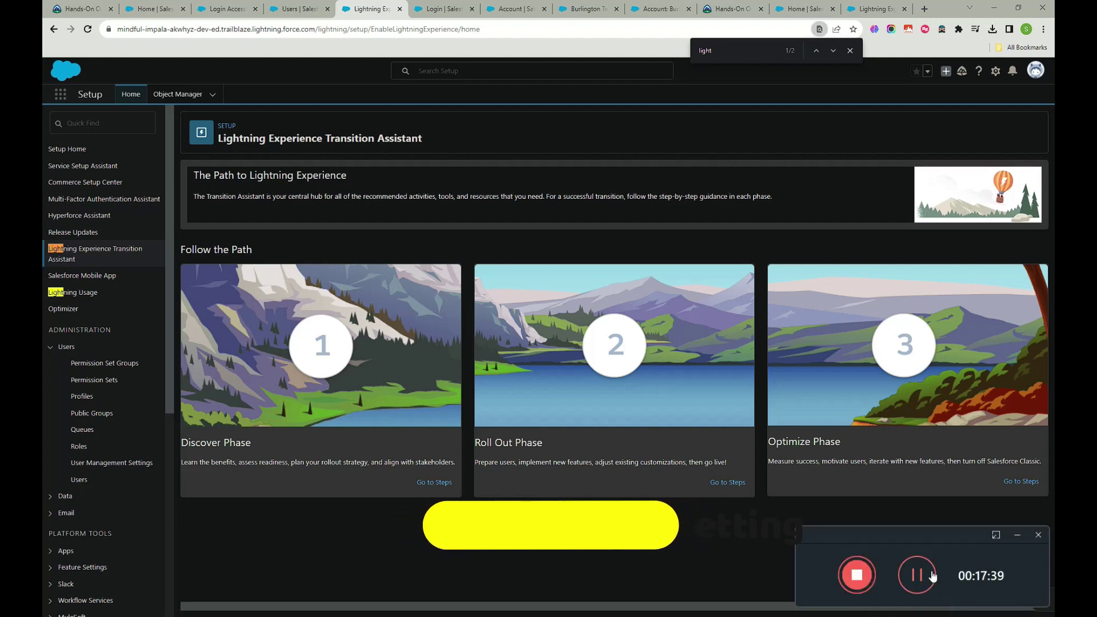
left_click(1018, 535)
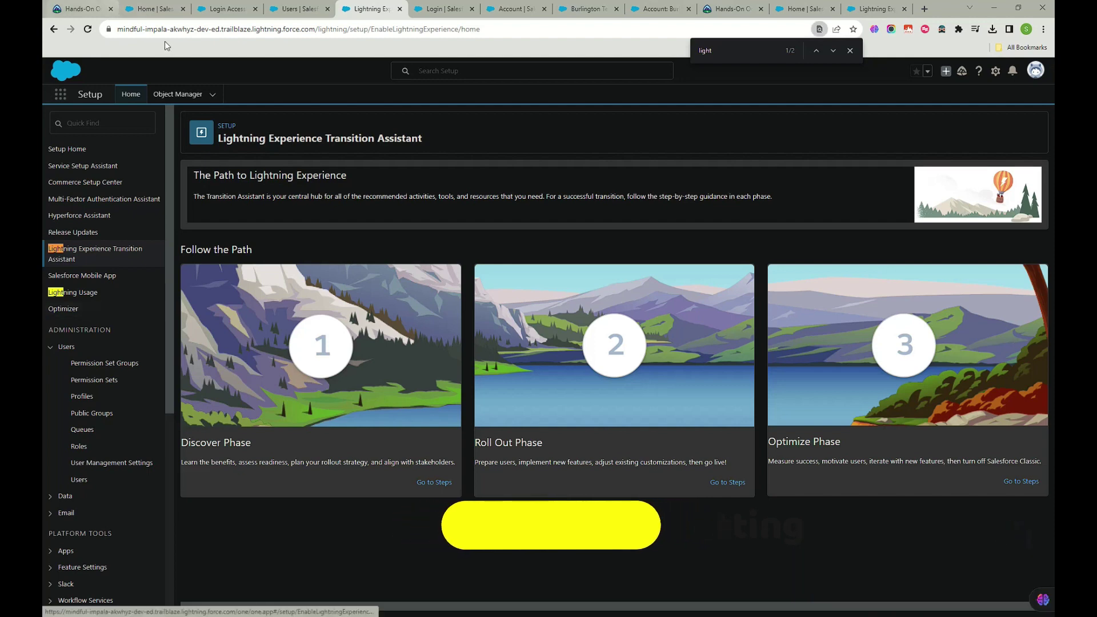
Close the page search, look briefly at Object Manager and return to Setup Home.
left_click(166, 93)
left_click(126, 95)
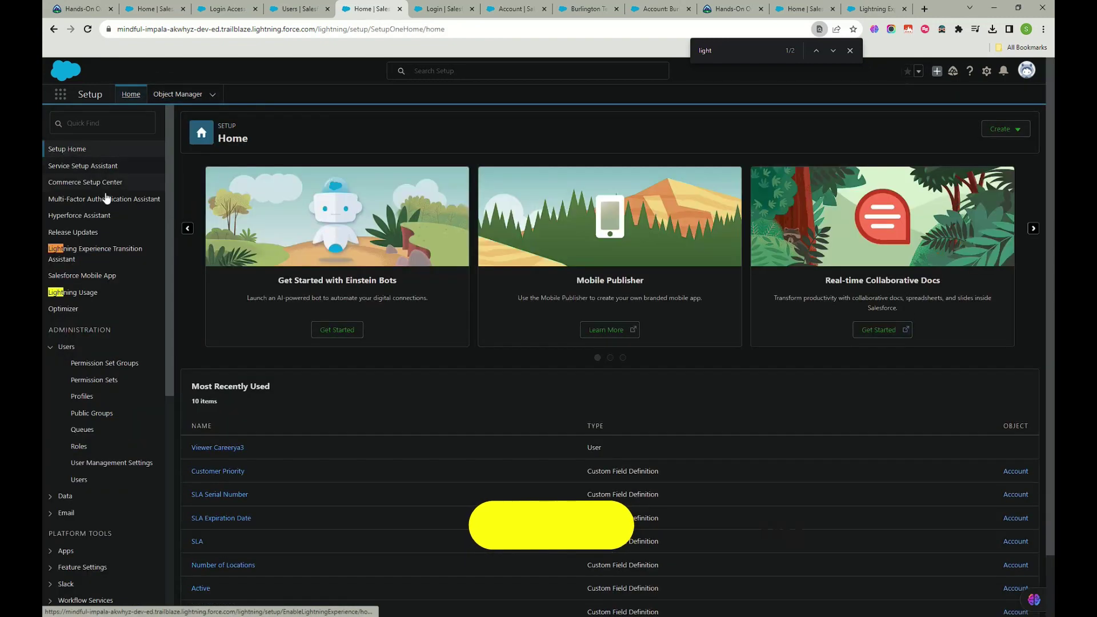
left_click(850, 50)
left_click(867, 9)
left_click(360, 9)
left_click(184, 98)
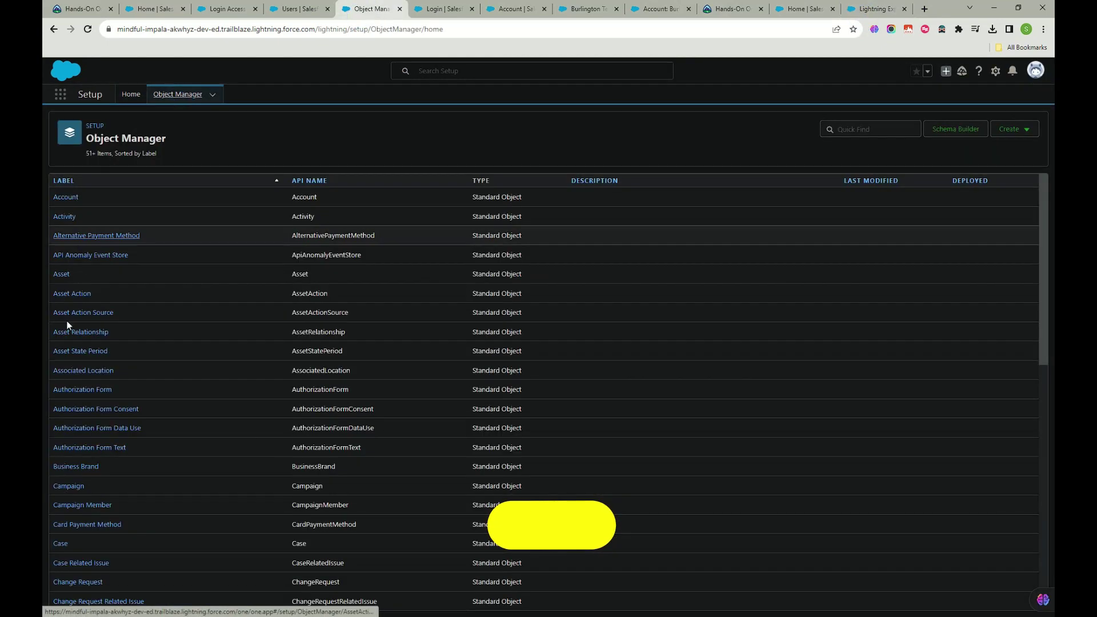
left_click(131, 97)
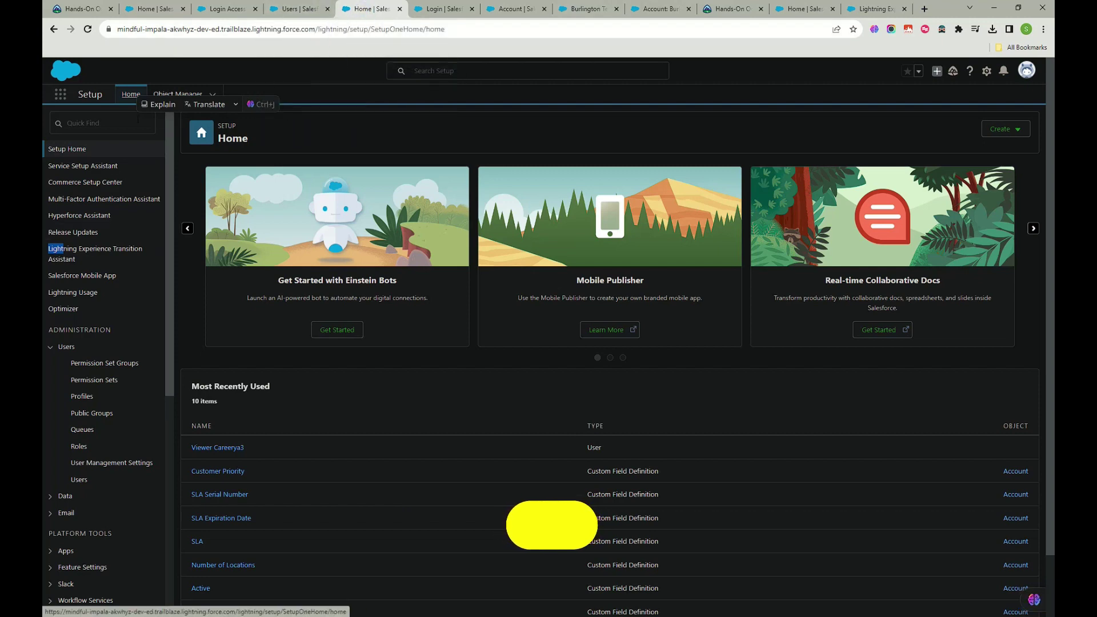
Search Setup for "permi" and open the Permission Sets page.
left_click(103, 123)
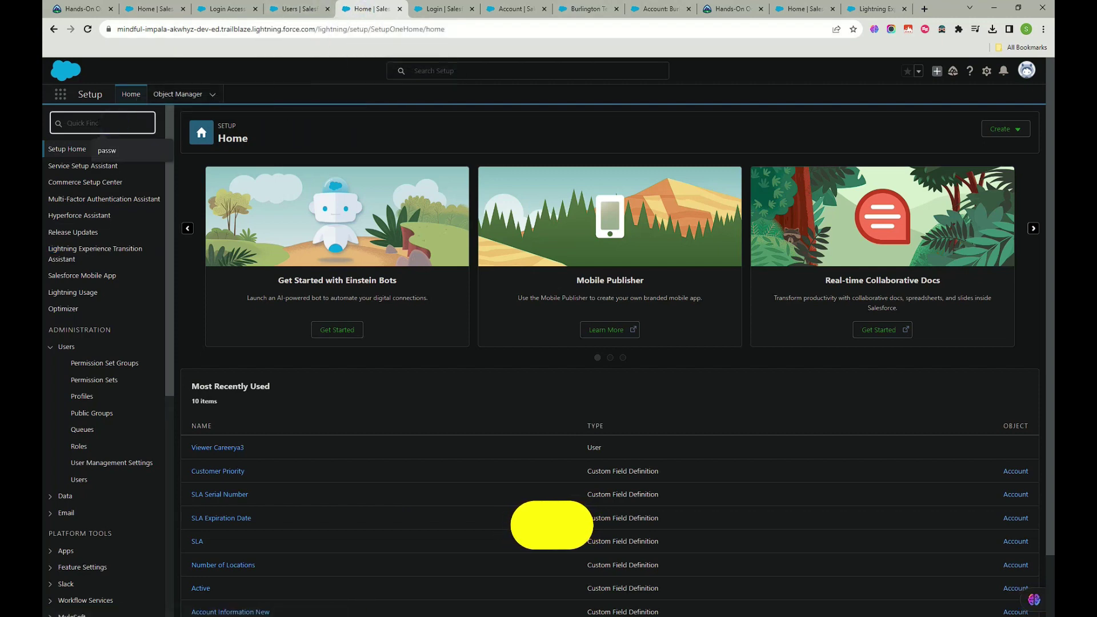
type("permi")
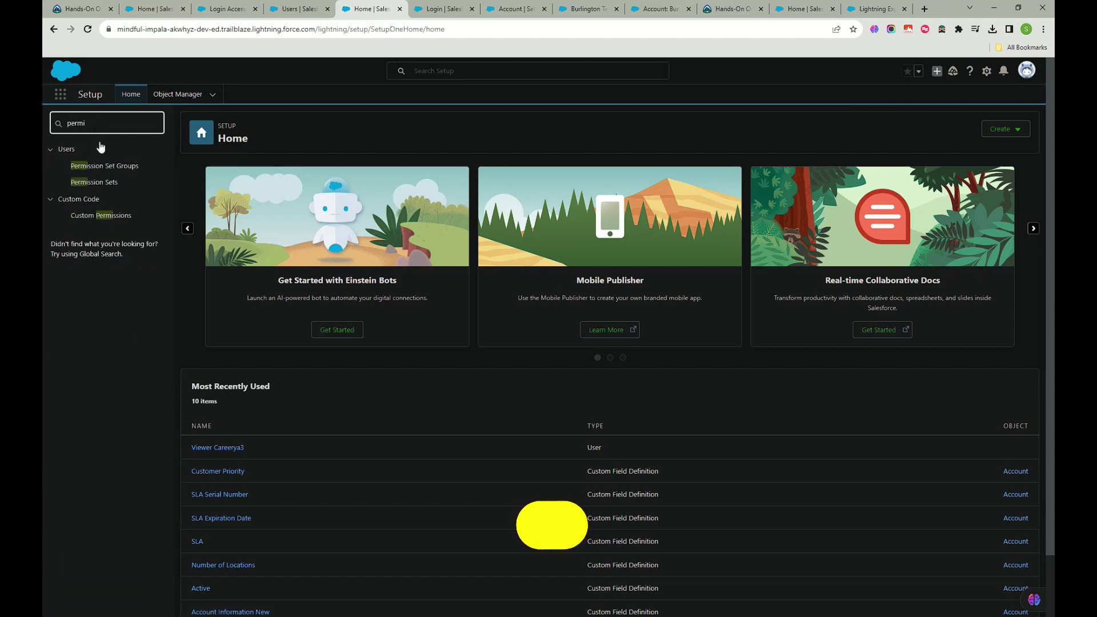
left_click(98, 183)
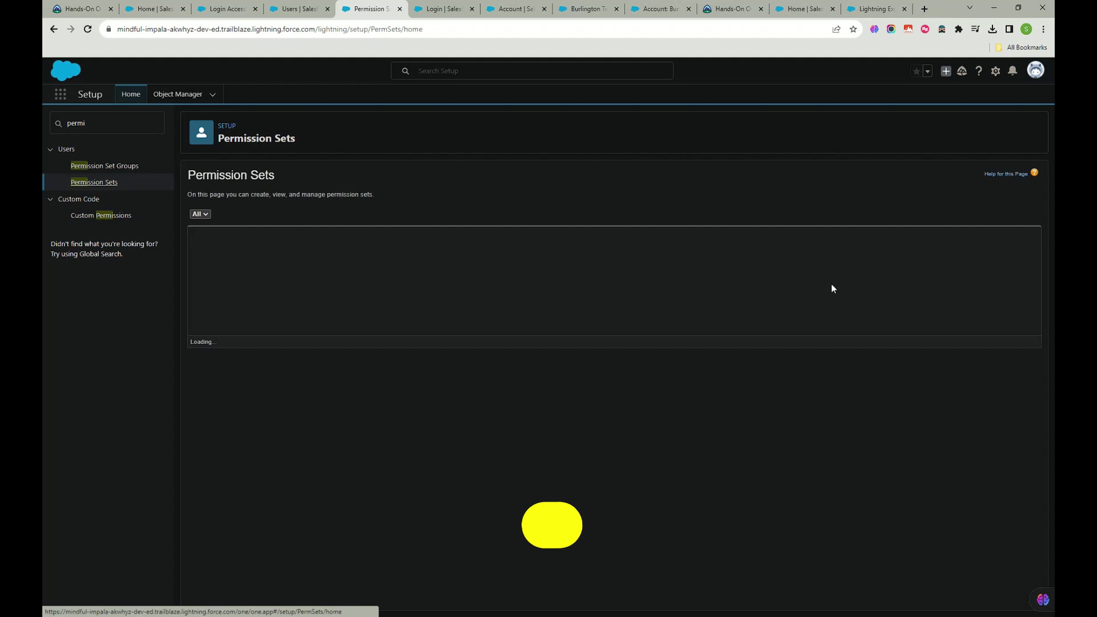
Create a permission set labelled Salesforce Lightning with API name Salesforce_Lightning and the license left at None.
left_click(203, 236)
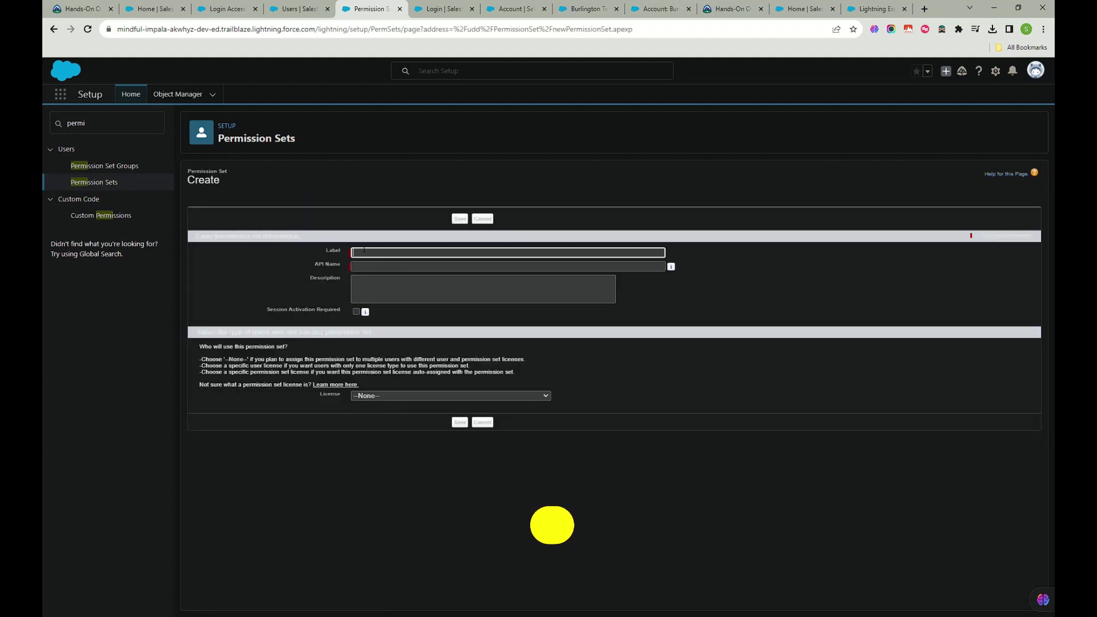
left_click(365, 247)
type("Slaes")
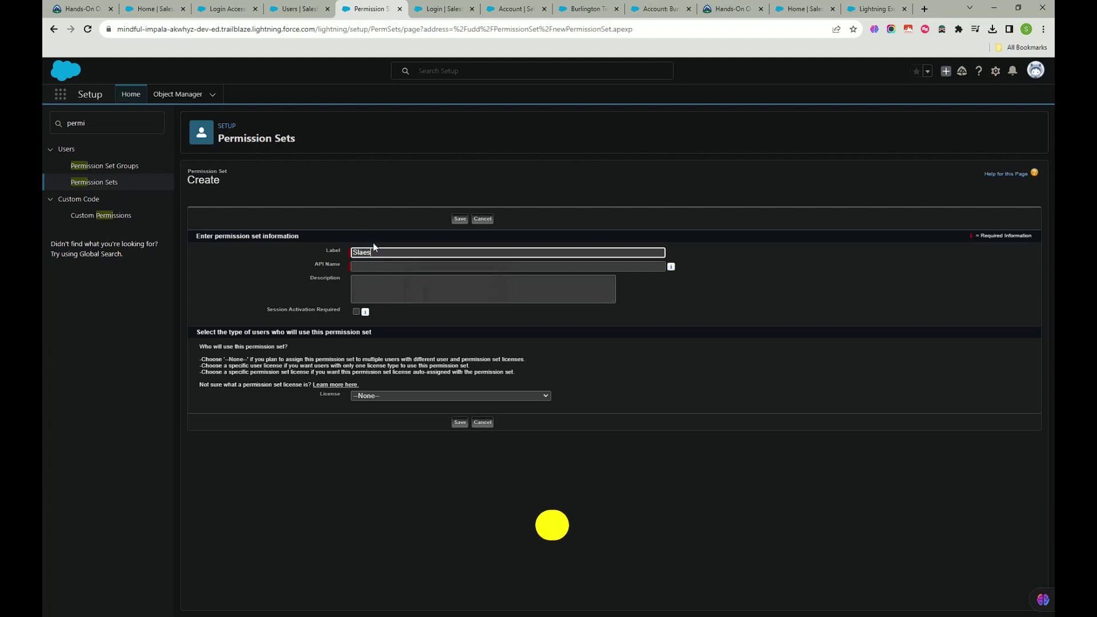
type("force Lightning")
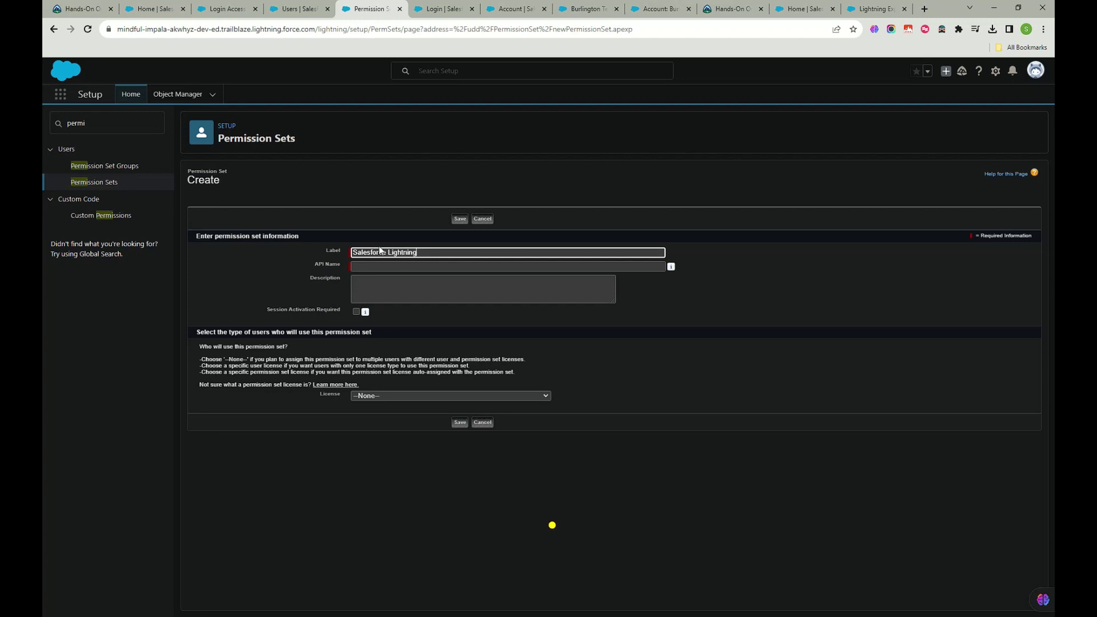
left_click(380, 267)
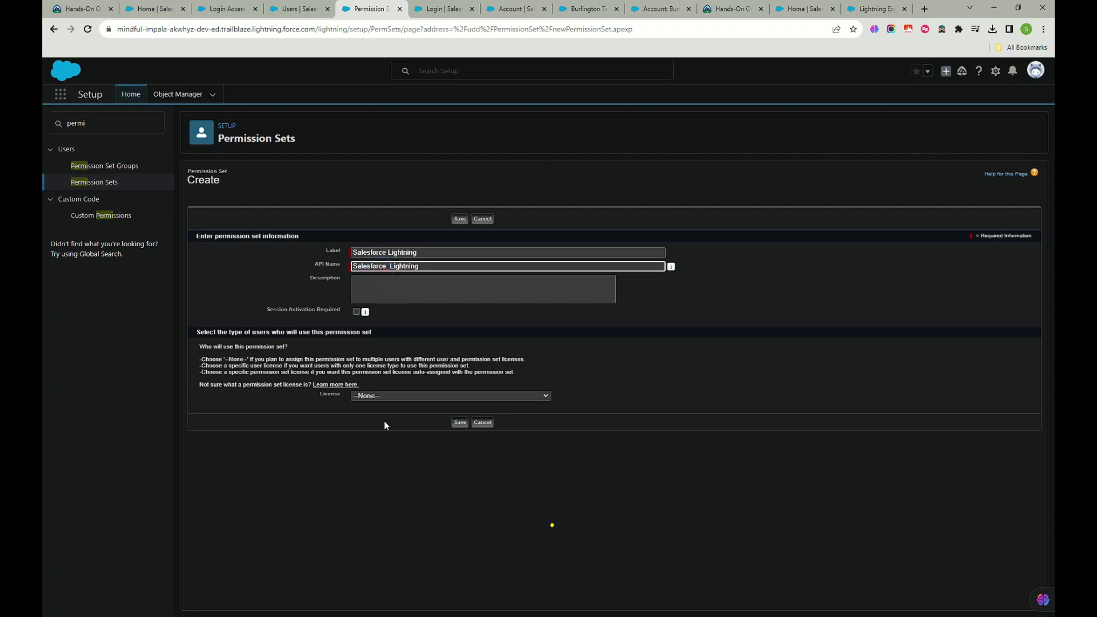
left_click(397, 394)
left_click(397, 394)
left_click(461, 425)
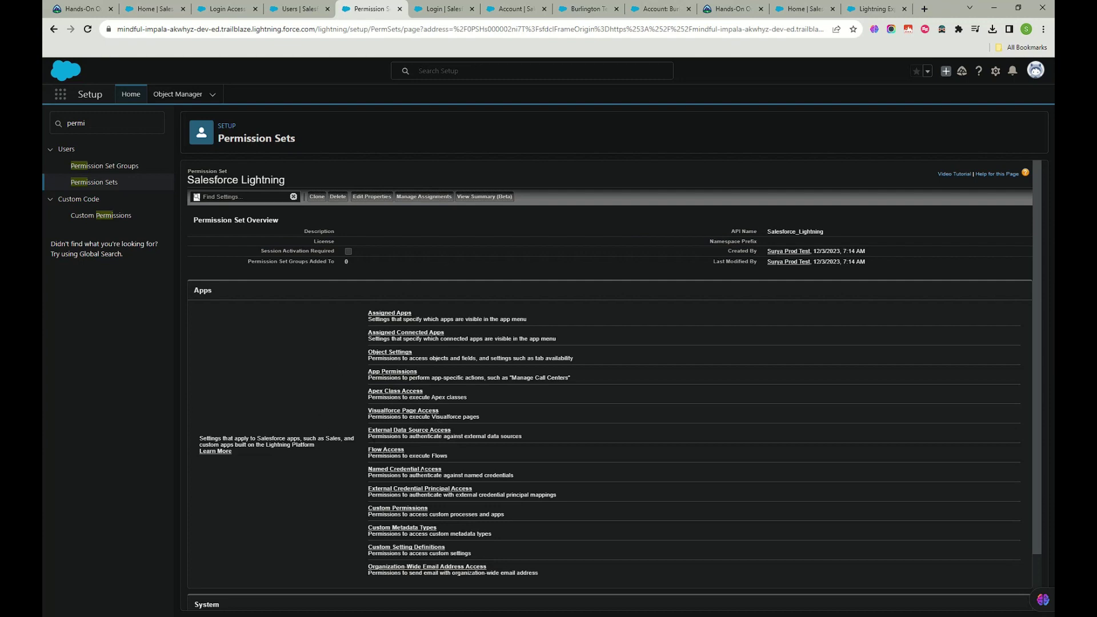
scroll(438, 266, "down", 1)
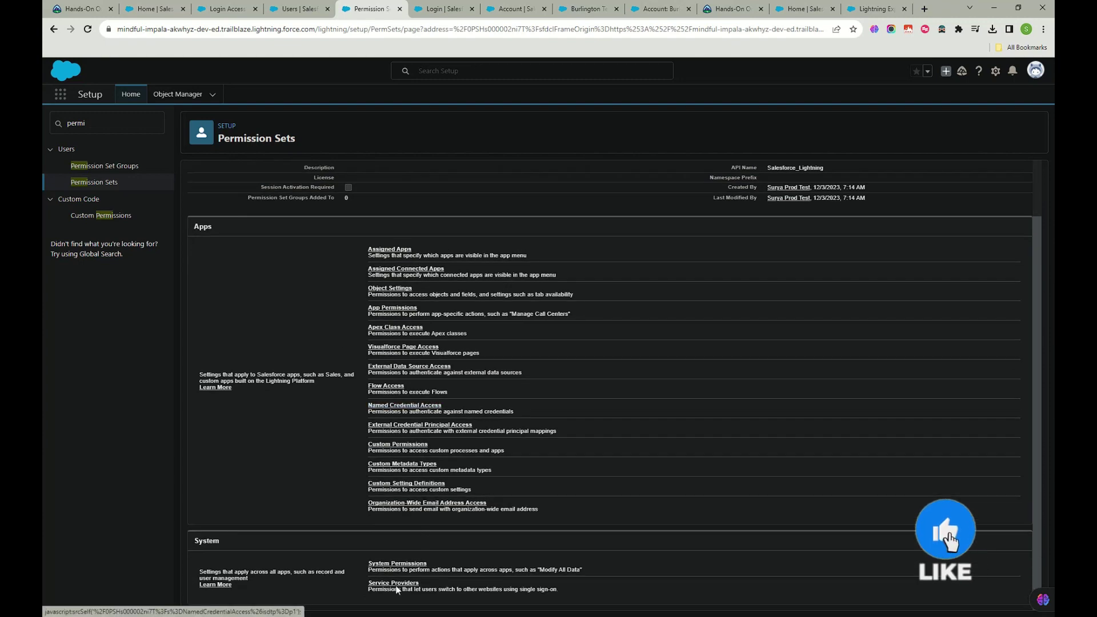
Open the Salesforce Lightning permission set's System Permissions and search the page for "lightning" to locate the Lightning Experience User permission.
scroll(421, 378, "up", 1)
scroll(420, 378, "down", 2)
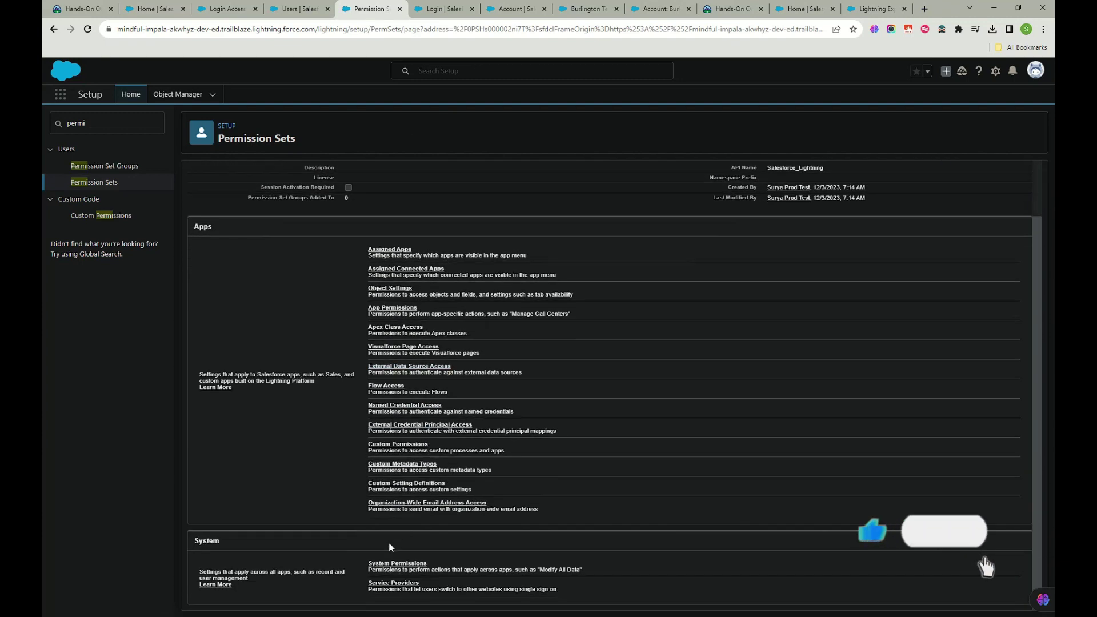
left_click(399, 560)
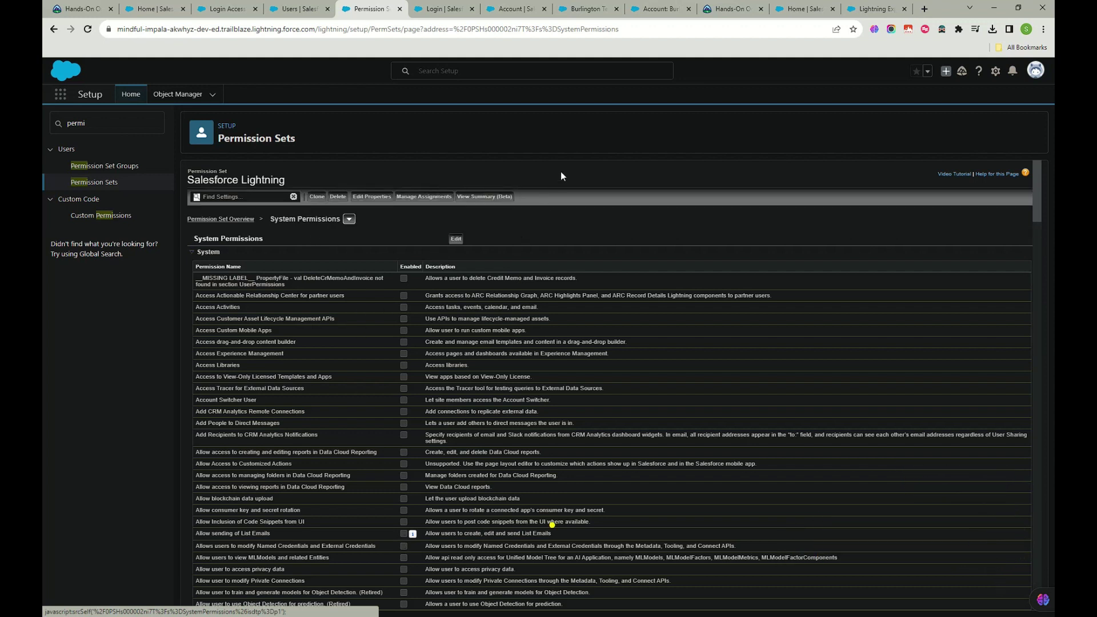
key("ctrl+f")
left_click(726, 48)
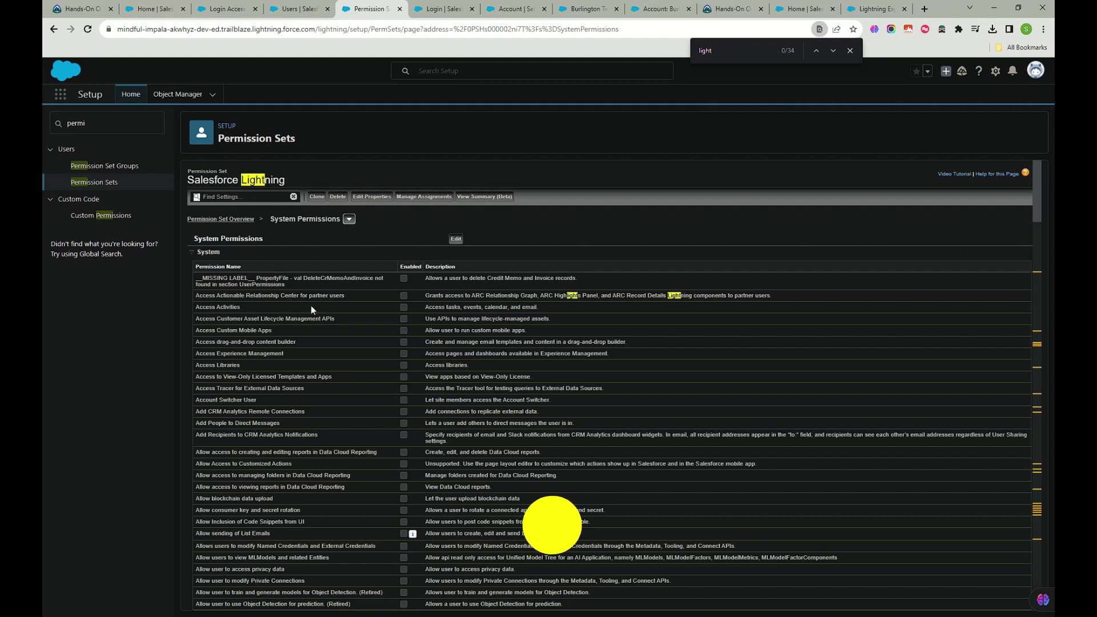
type("nu")
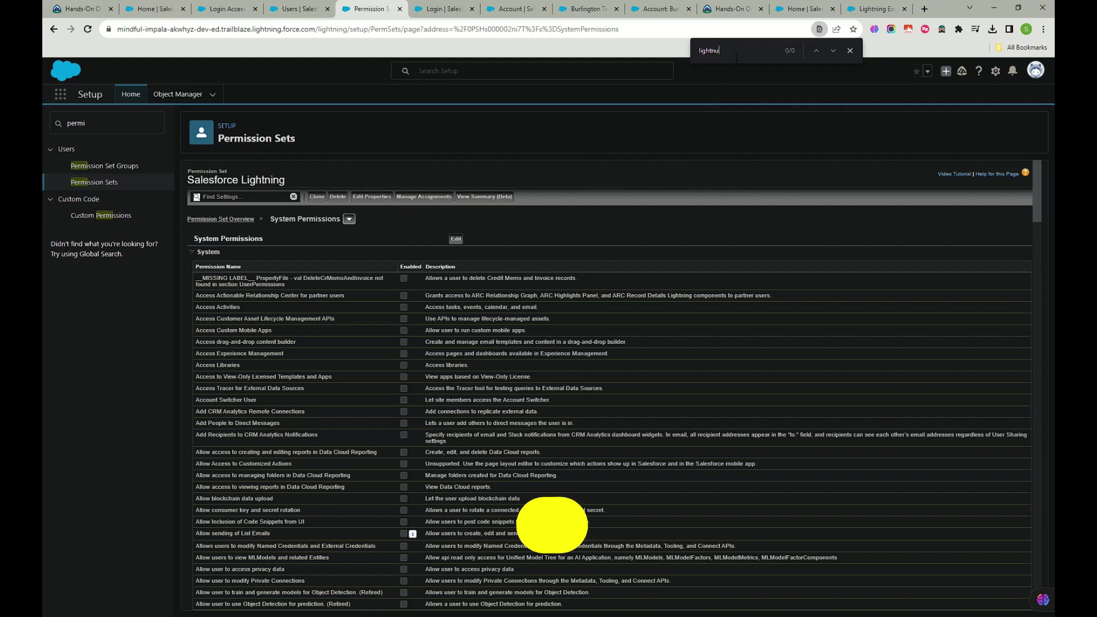
key("BackSpace")
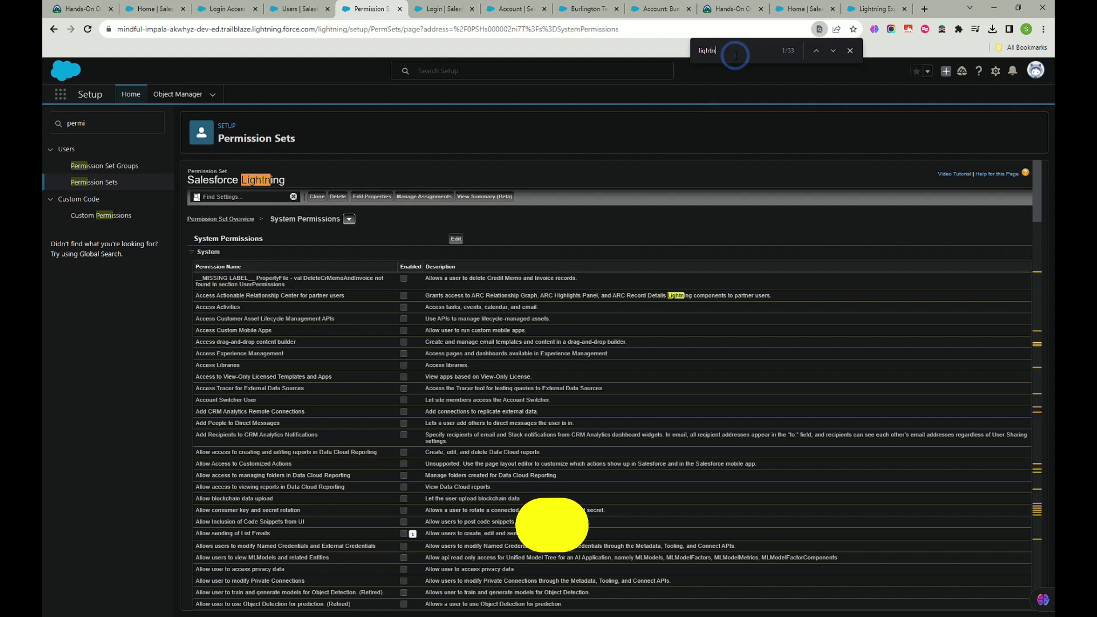
type("ing")
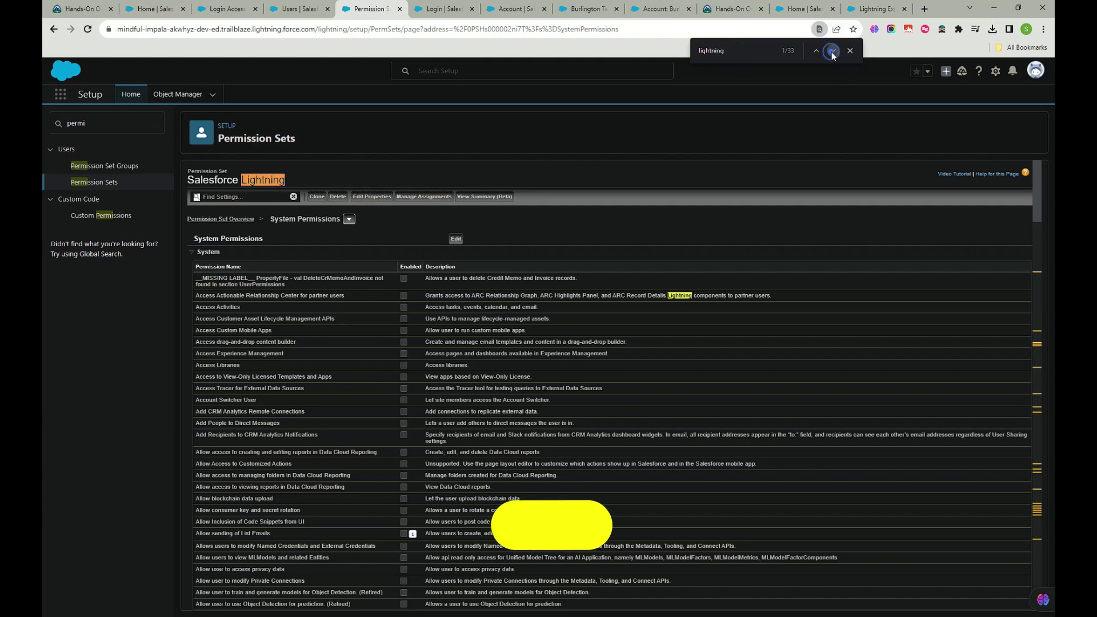
double_click(832, 51)
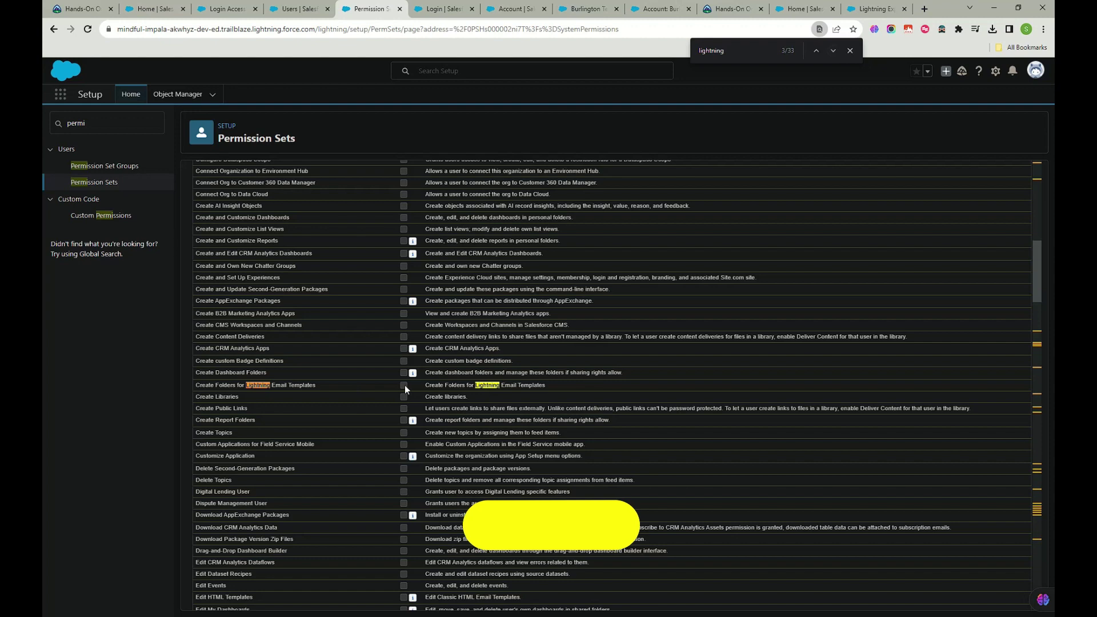
double_click(833, 50)
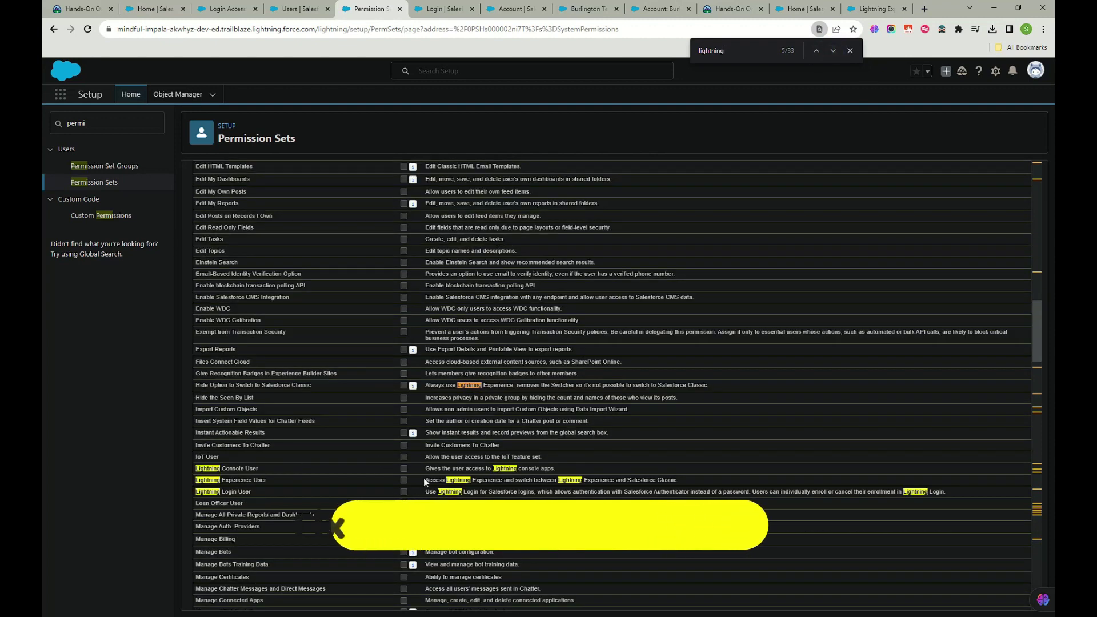
left_click_drag(694, 481, 381, 480)
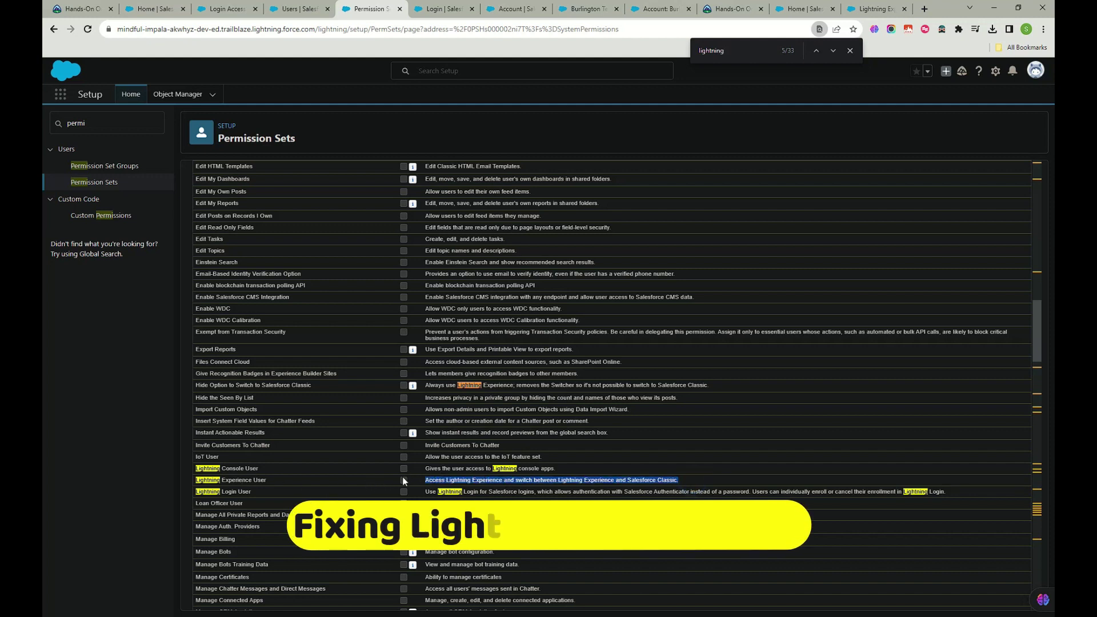
Edit the system permissions and enable Lightning Experience User, Lightning Console User and Lightning Login User.
left_click(405, 480)
scroll(403, 491, "up", 20)
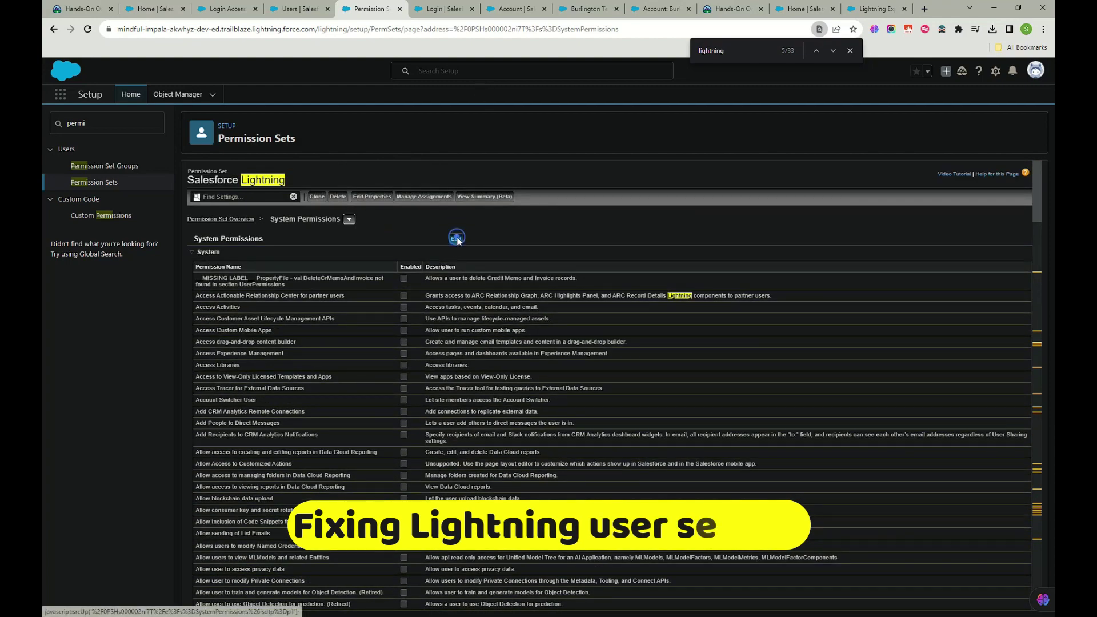
left_click(456, 239)
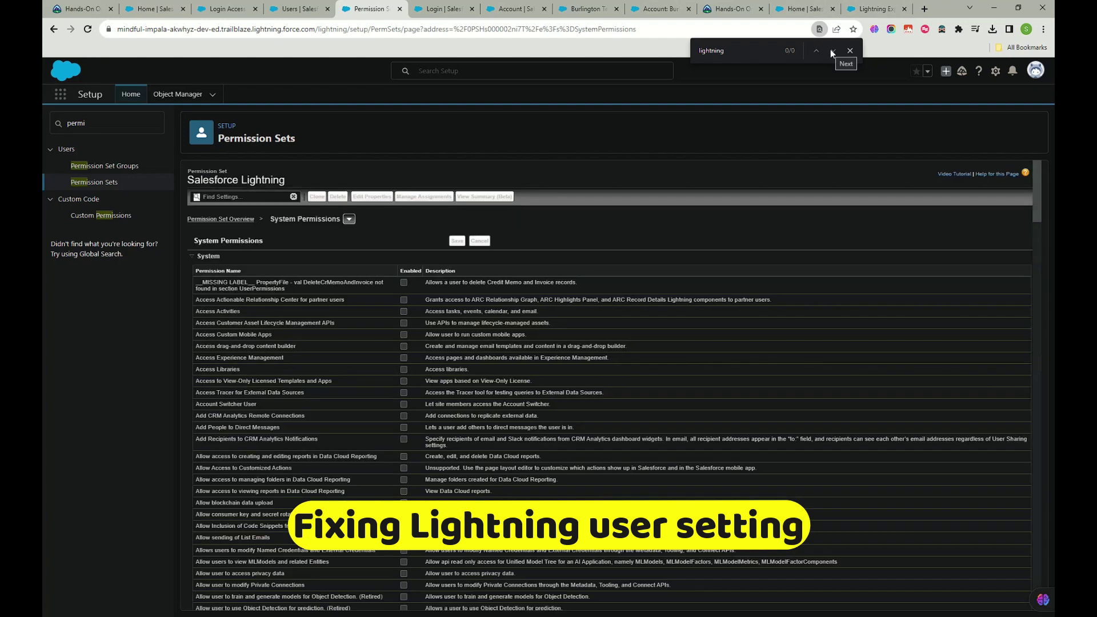
left_click(832, 50)
scroll(491, 428, "down", 12)
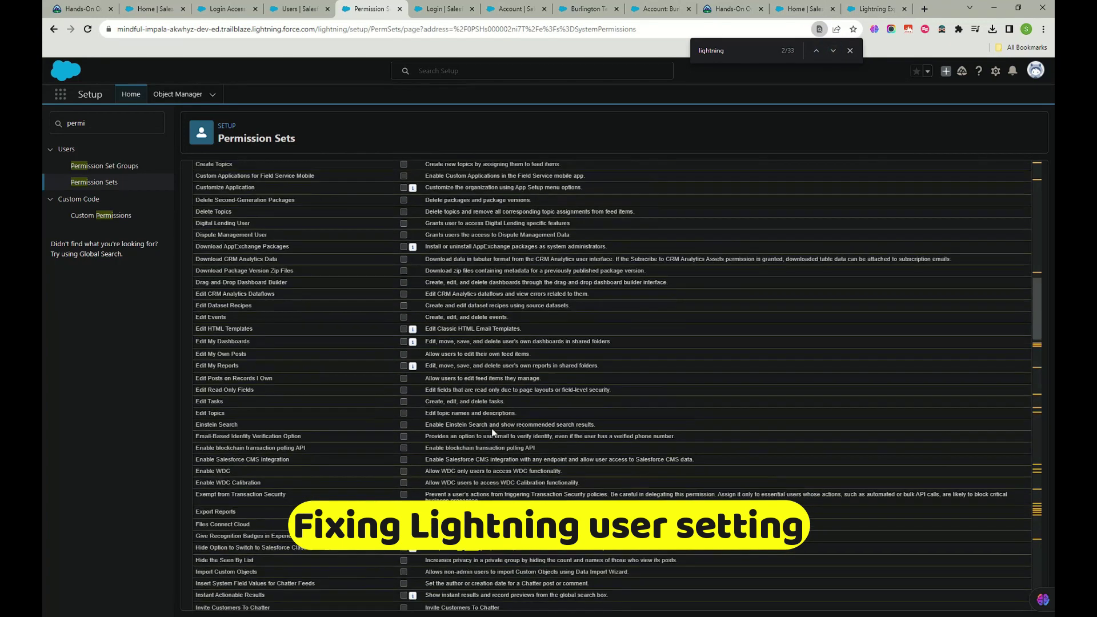
left_click(403, 382)
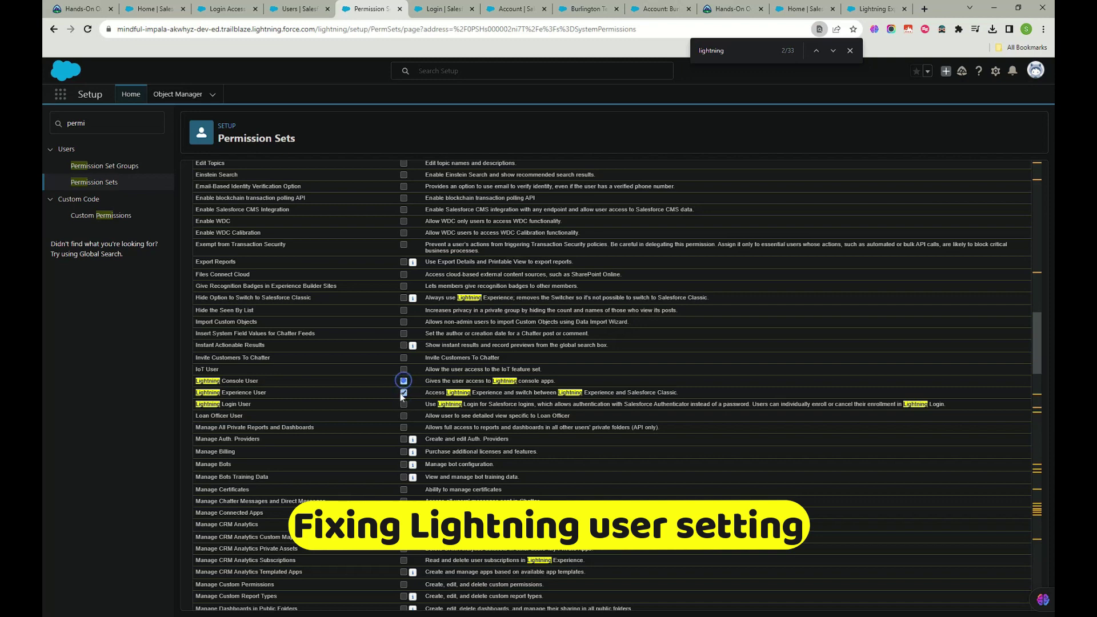
Look through the remaining Lightning-related permissions, then save the permission set and confirm the permission changes.
scroll(458, 433, "down", 5)
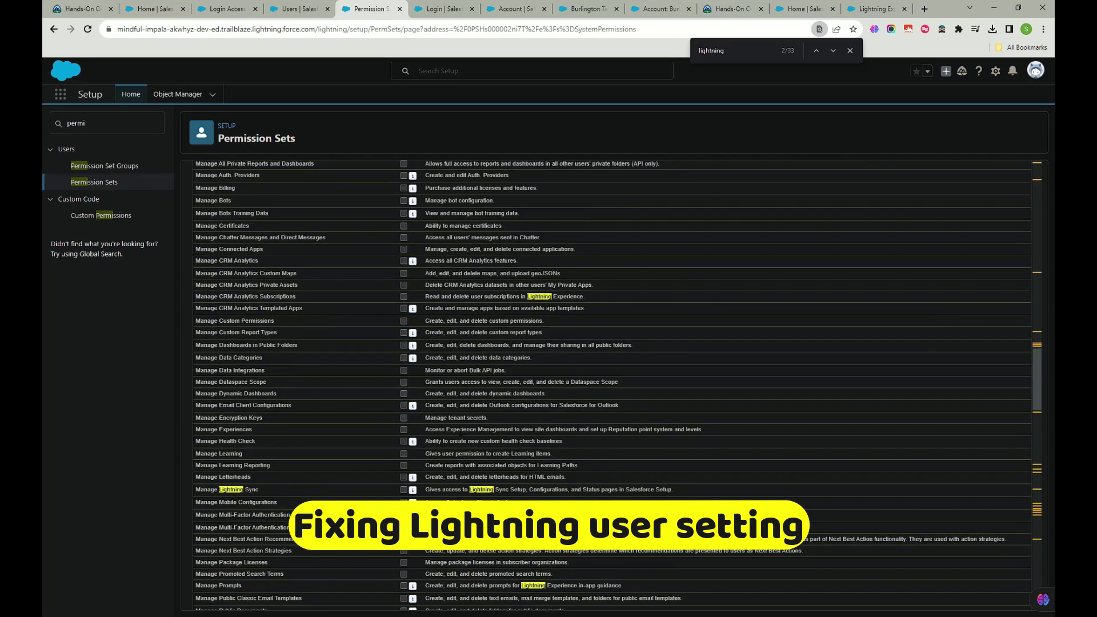
scroll(424, 367, "down", 4)
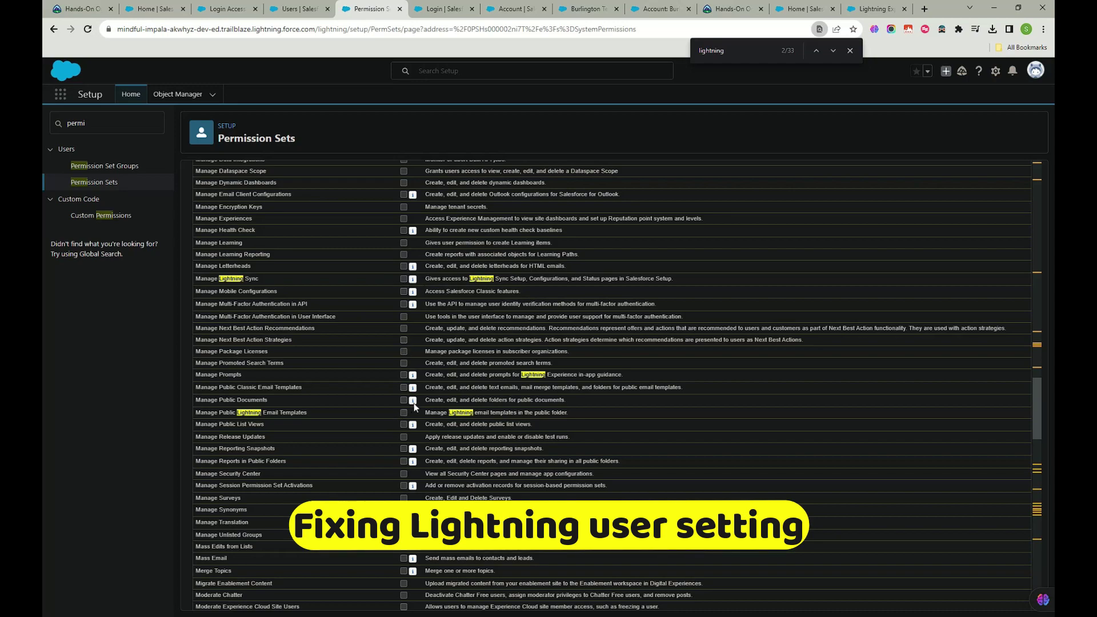
scroll(414, 403, "down", 15)
scroll(415, 402, "down", 5)
scroll(415, 398, "up", 4)
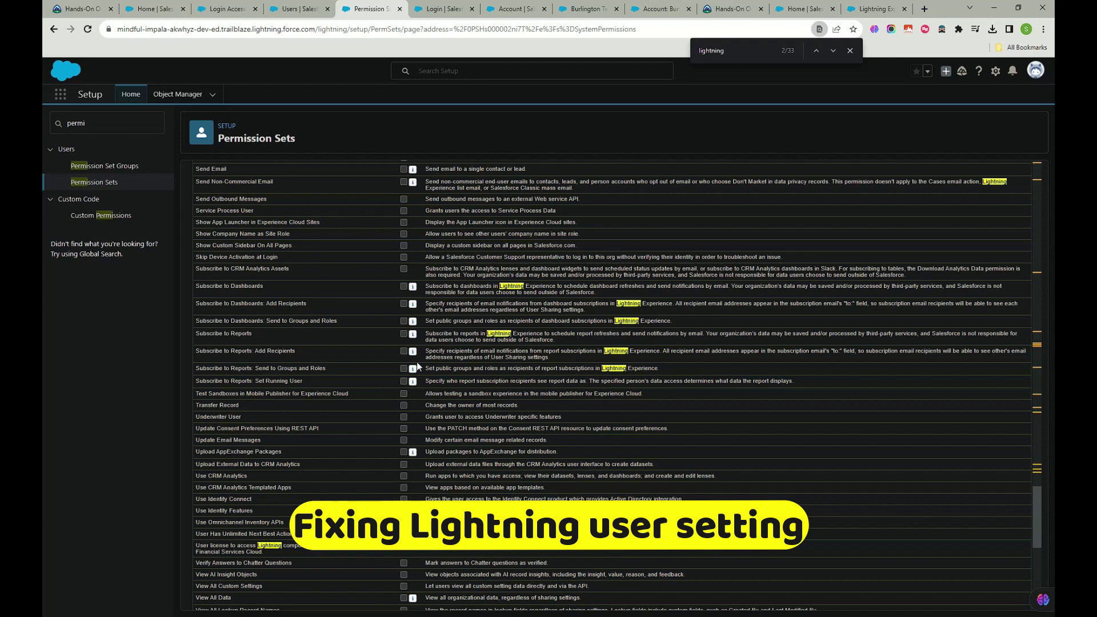
scroll(417, 386, "up", 20)
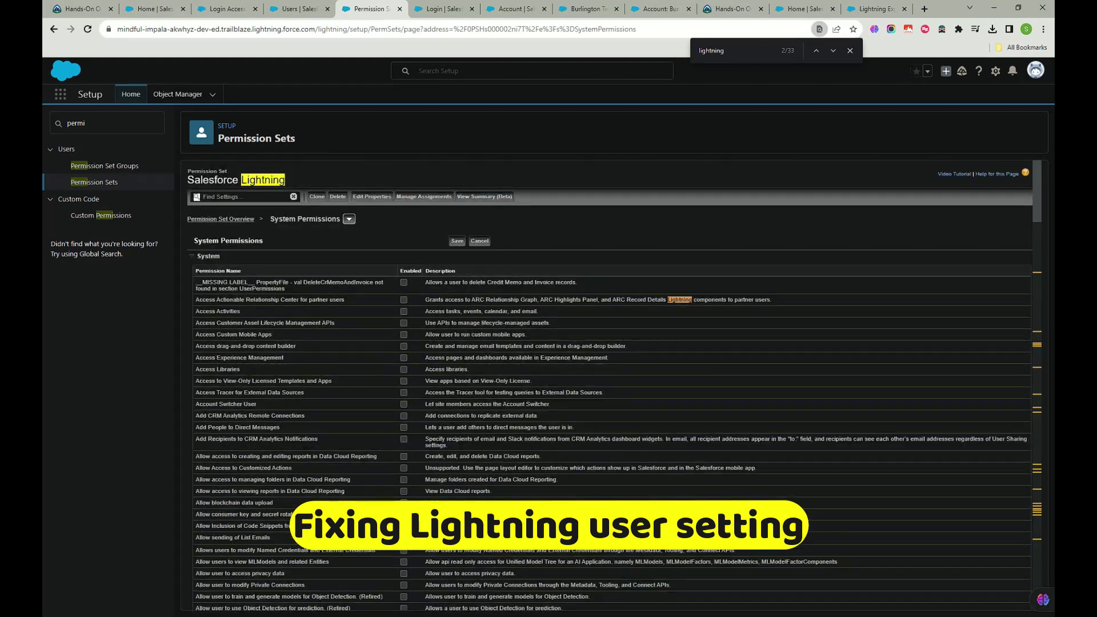
left_click(457, 241)
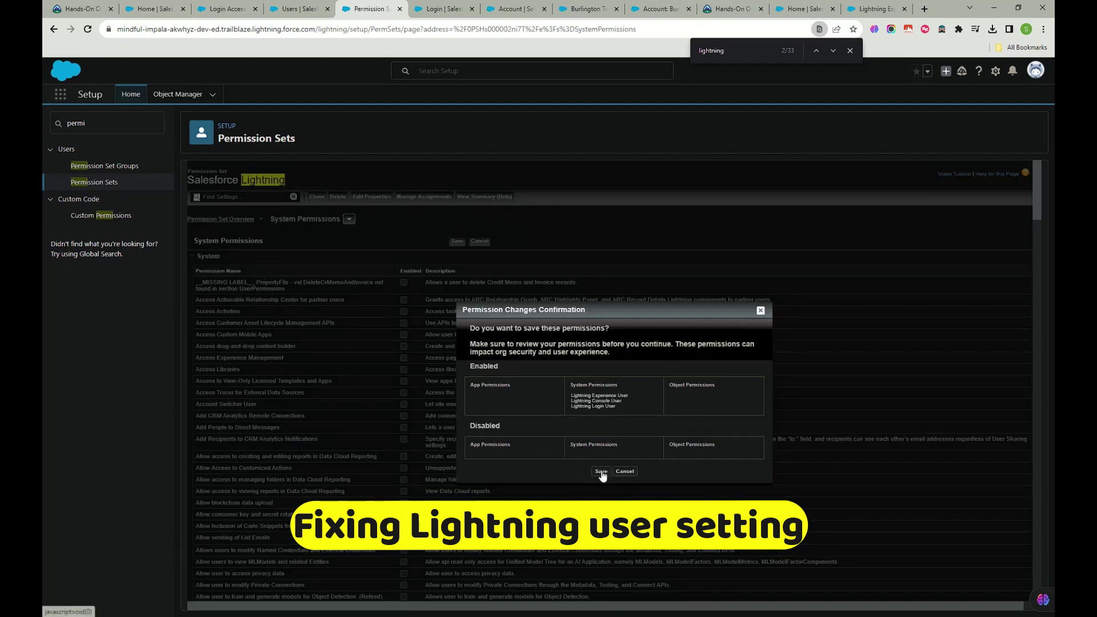
left_click(601, 473)
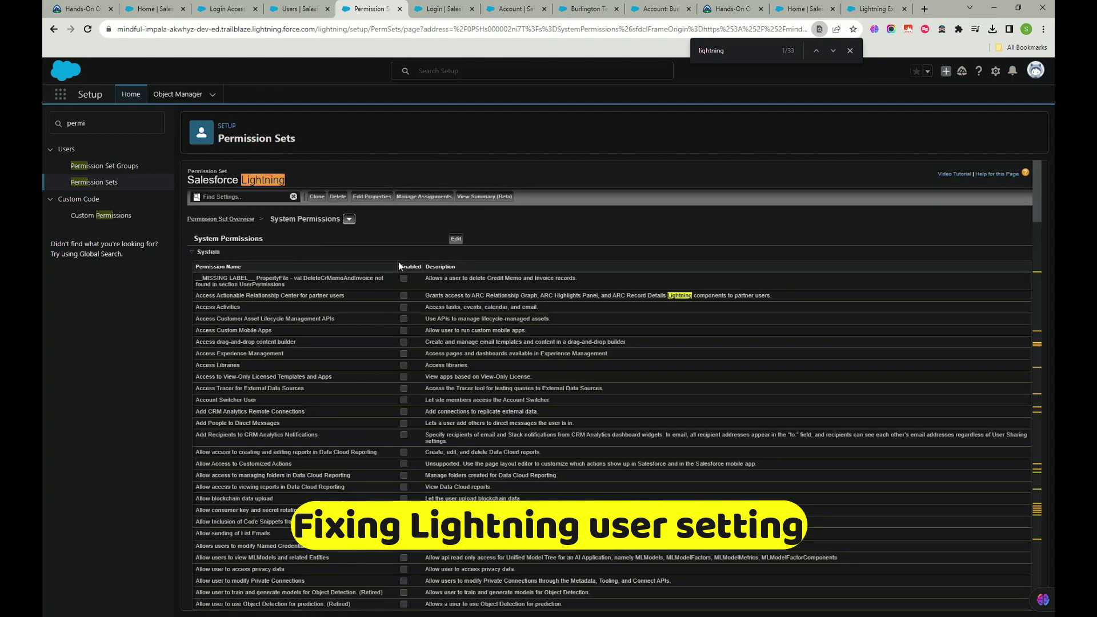
Assign the Salesforce Lightning permission set to all listed users, finish the assignment and select all current assignments.
left_click(424, 197)
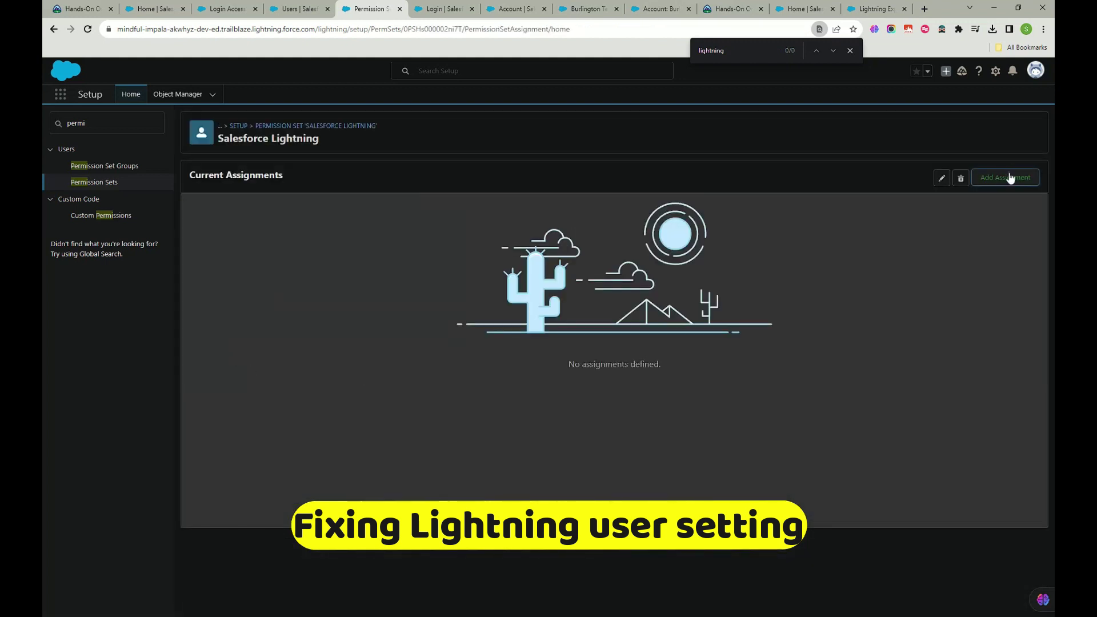
left_click(1010, 177)
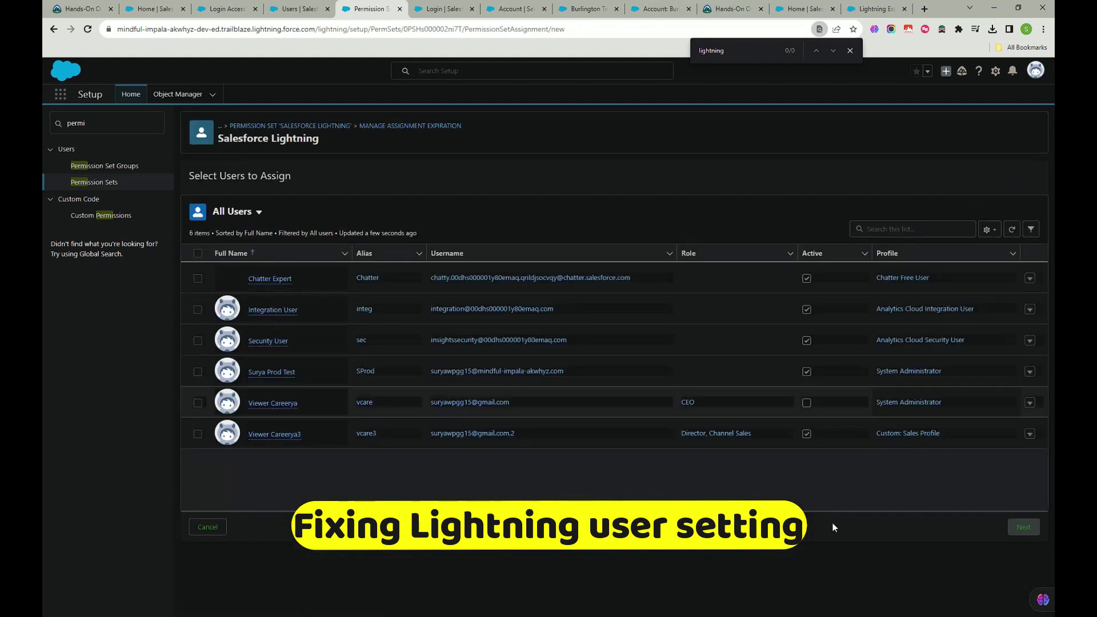
left_click(197, 253)
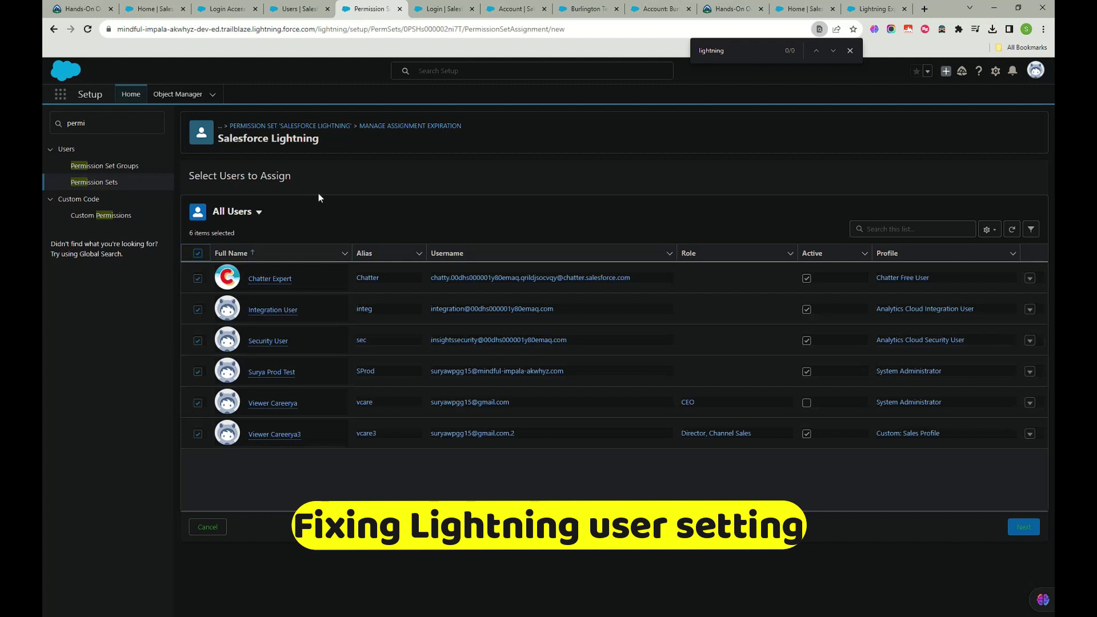
left_click(1026, 534)
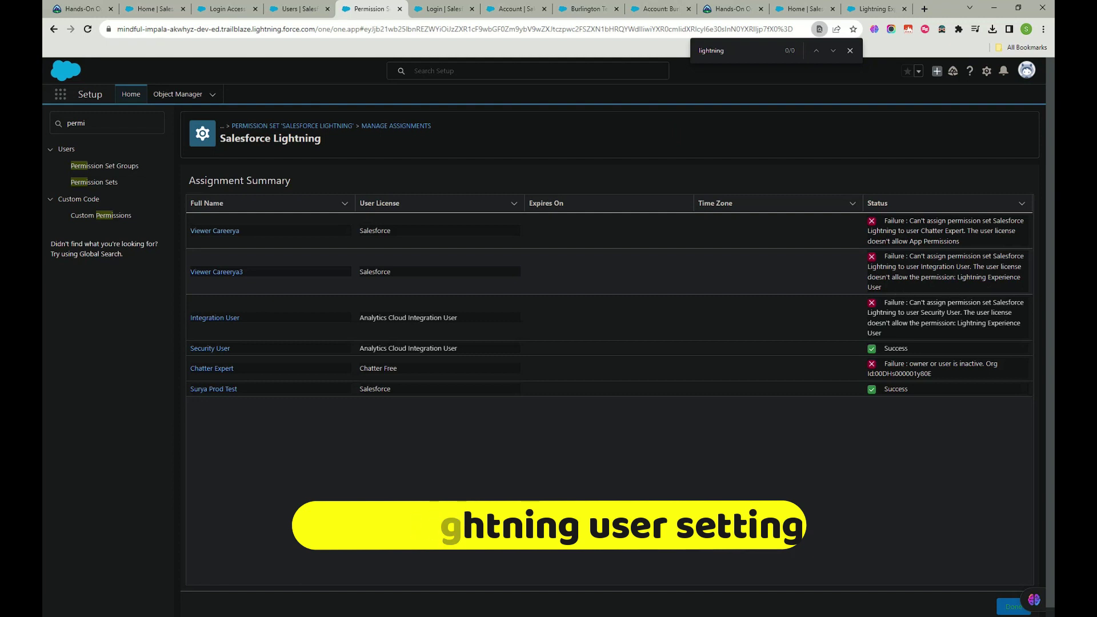
left_click(1009, 605)
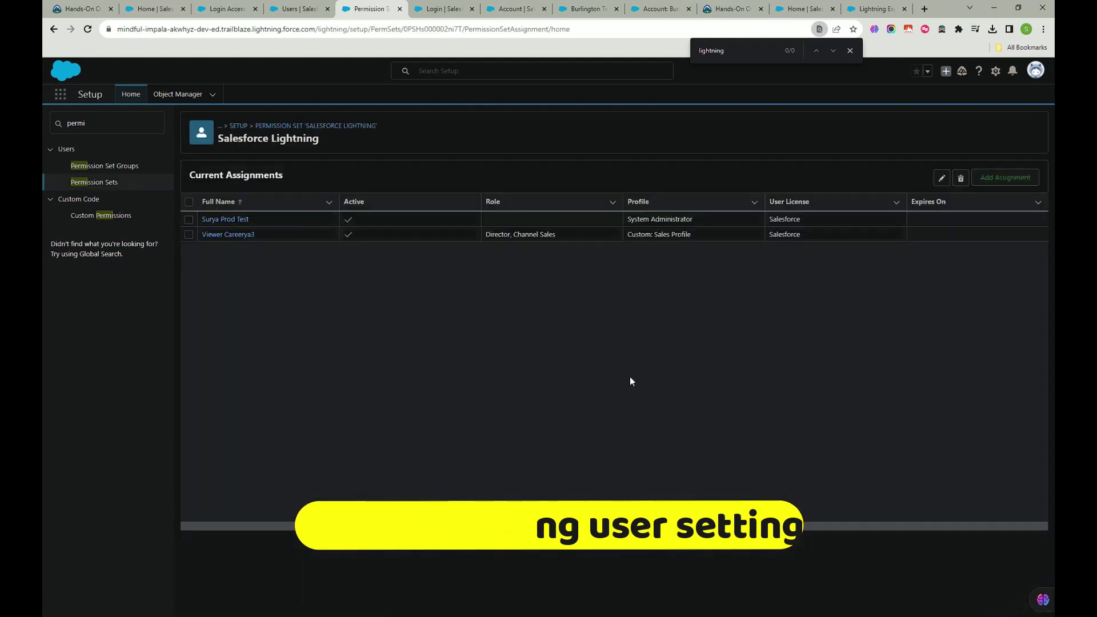
left_click(188, 202)
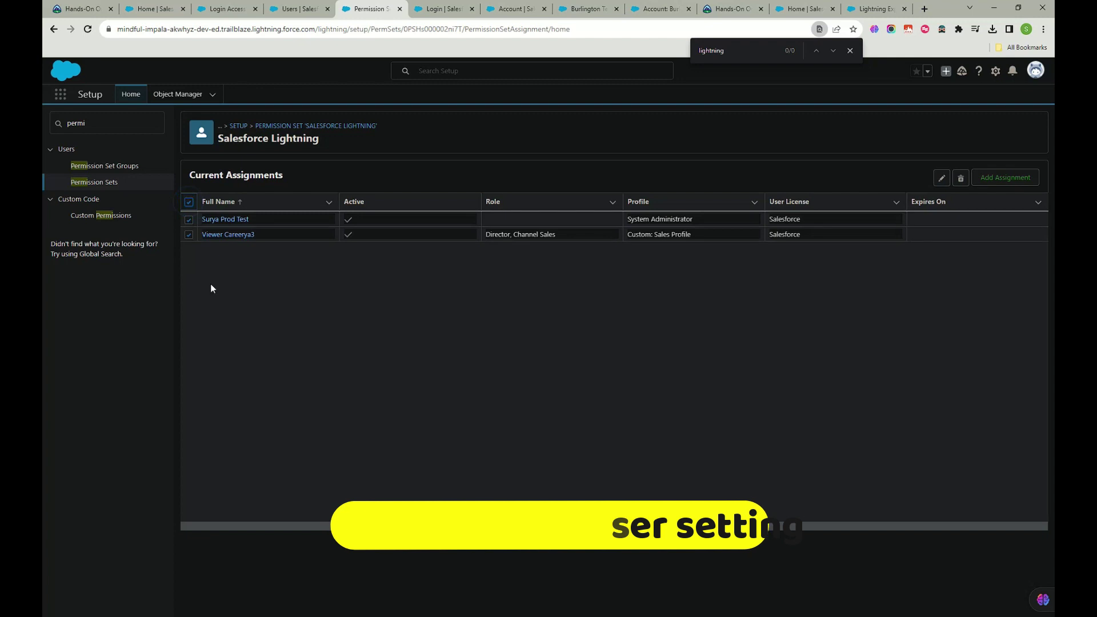
left_click(996, 179)
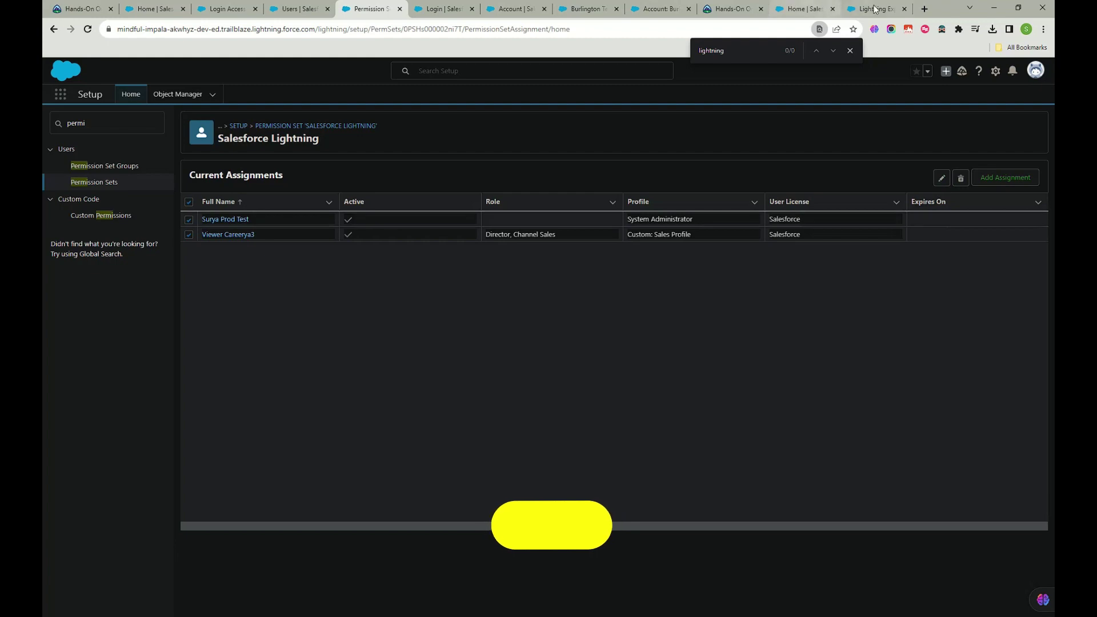
In a new browser tab, search the web for "salesforce inspector reloaded" and open the extension's Chrome Web Store page.
left_click(815, 7)
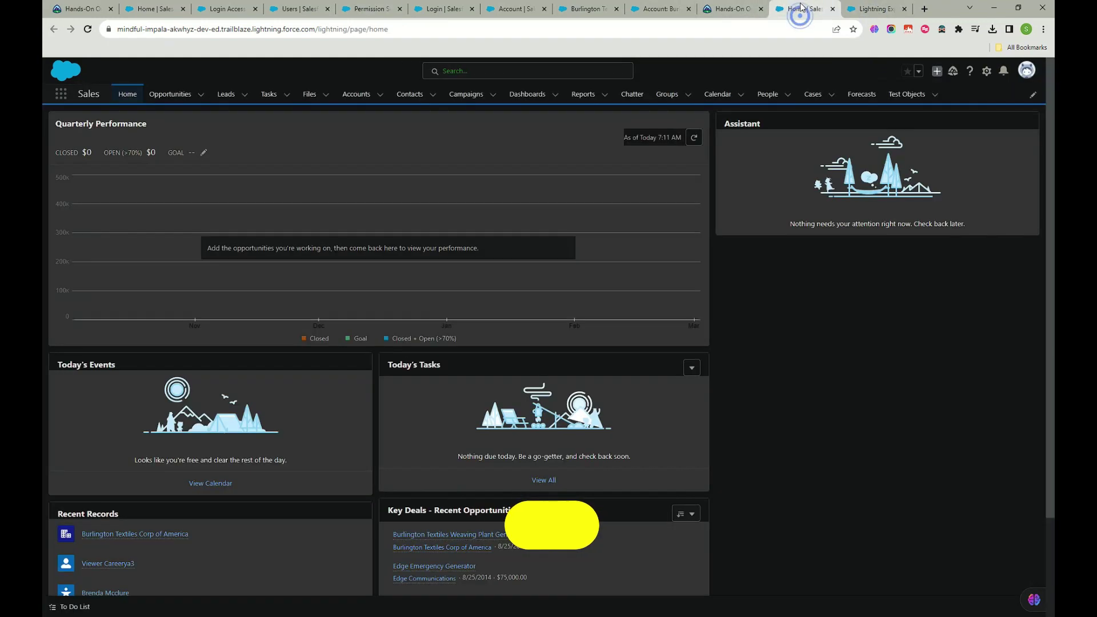
left_click(886, 8)
left_click(721, 8)
left_click(924, 9)
left_click(706, 26)
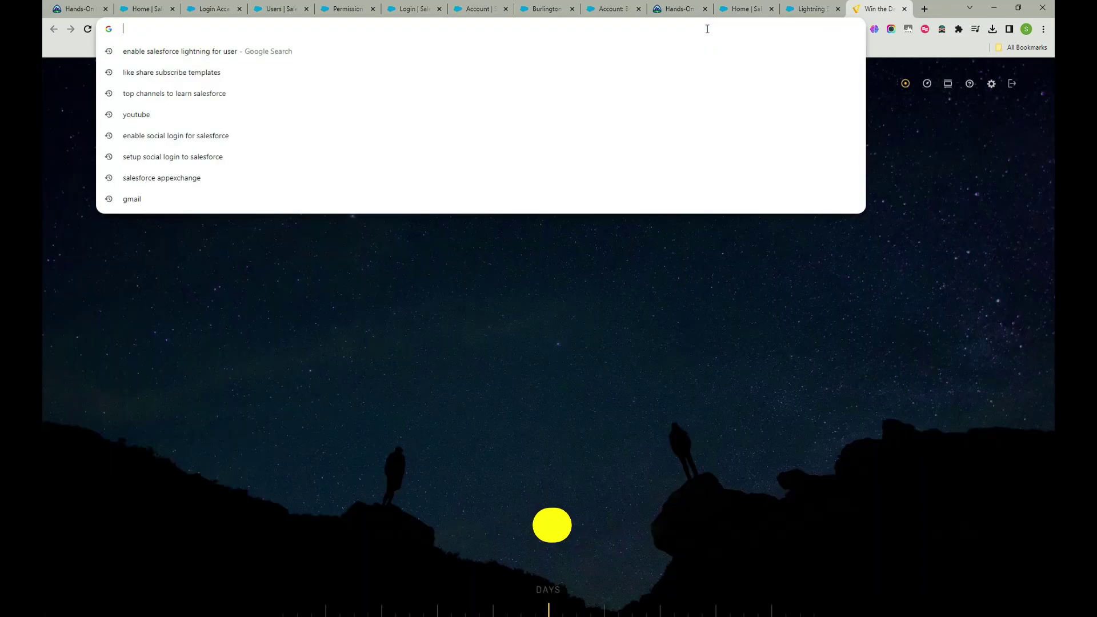
type("salesforce ins")
key("Down")
key("Down")
key("Return")
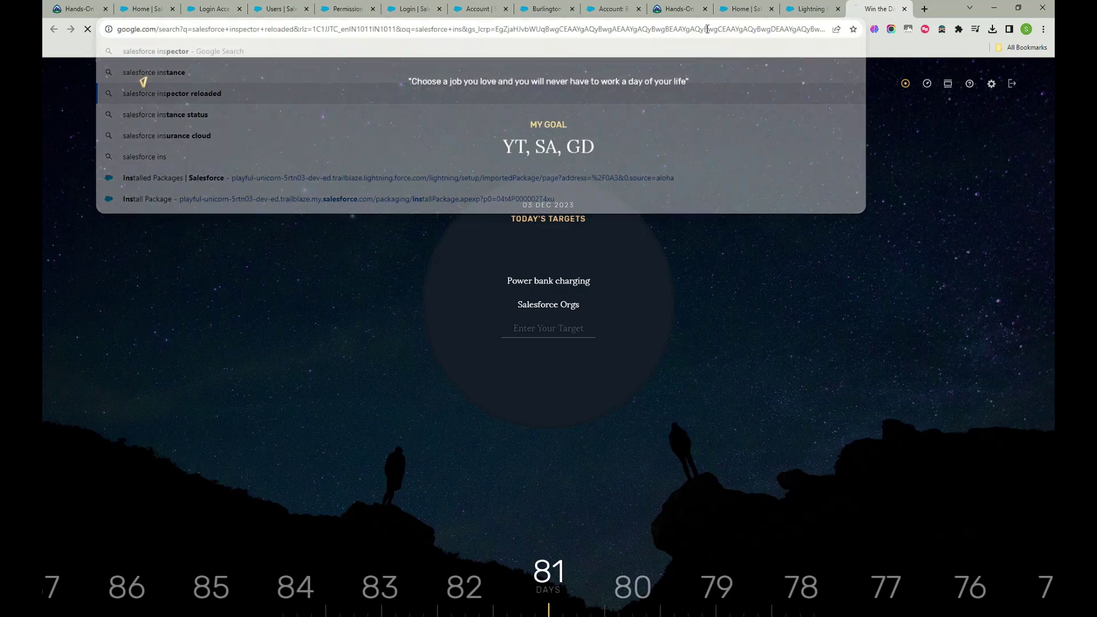
left_click(281, 183)
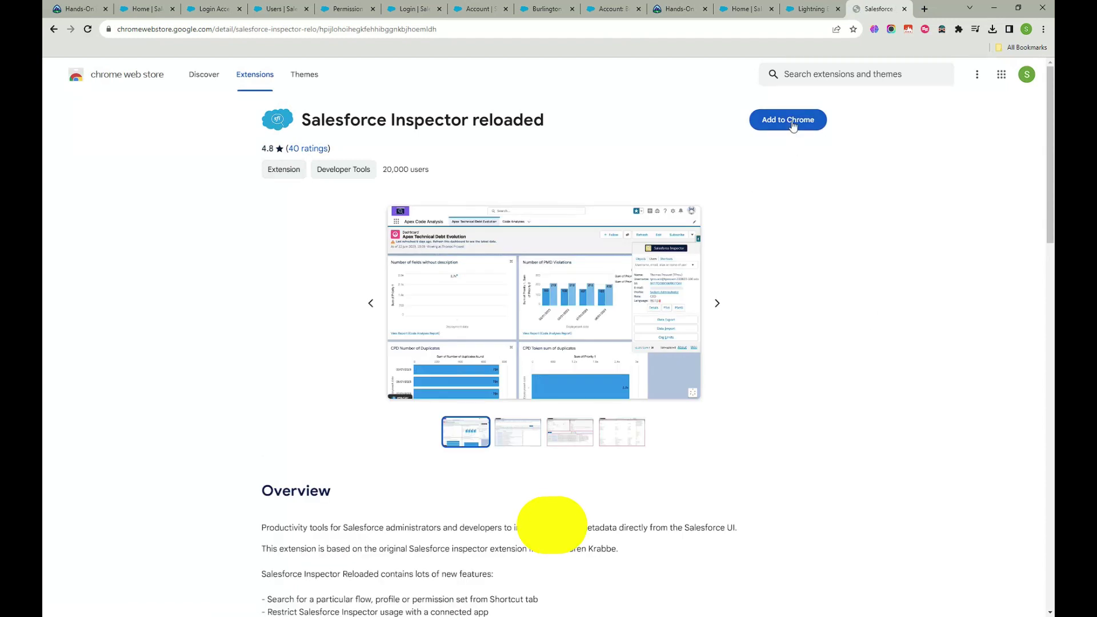
Add the Salesforce Inspector reloaded extension to Chrome and dismiss the installation notice.
left_click(792, 123)
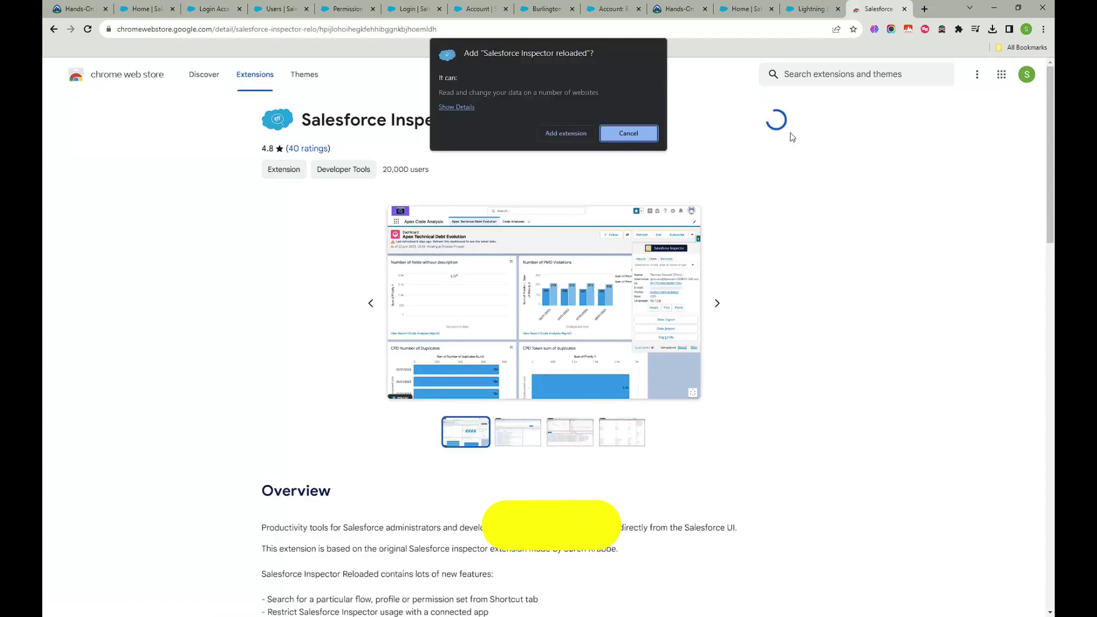
left_click(559, 134)
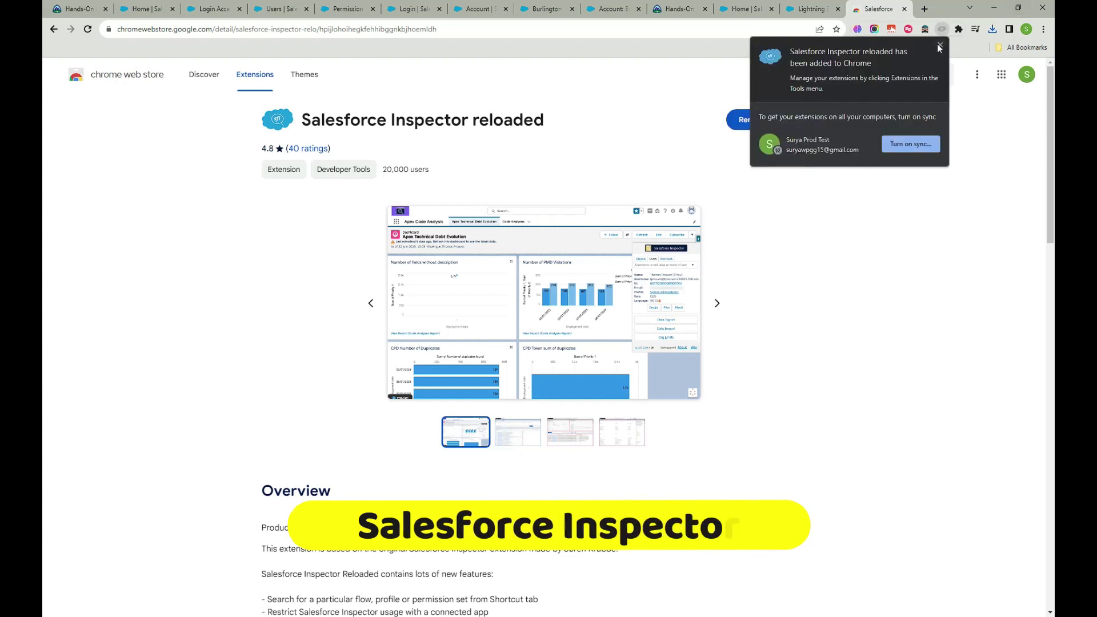
left_click(939, 46)
left_click(939, 45)
left_click(938, 46)
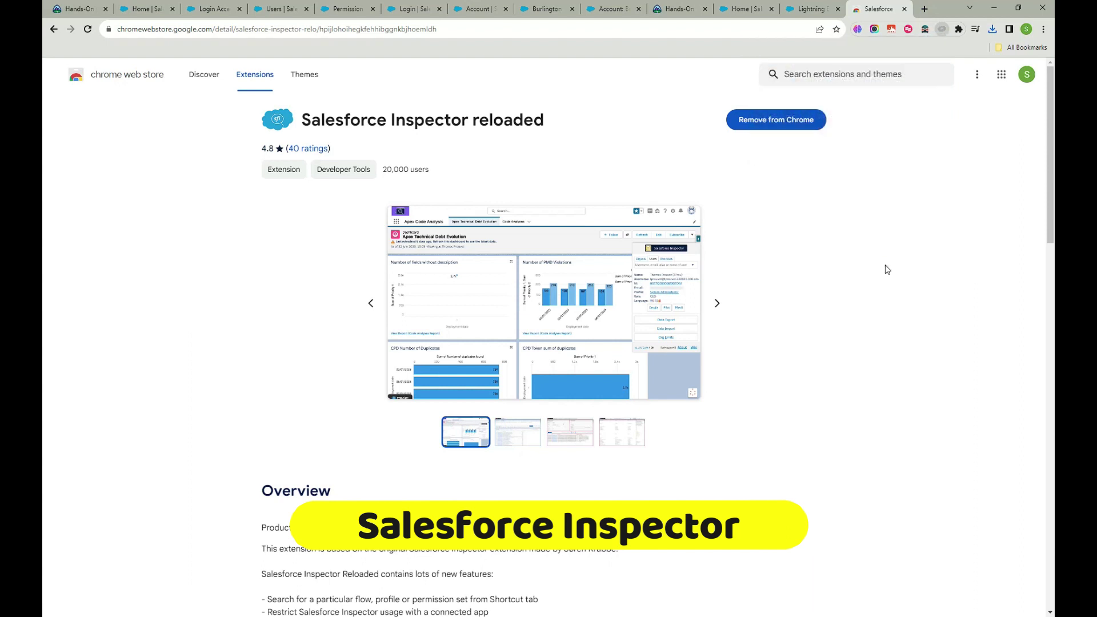
Reload the Salesforce org and use Salesforce Inspector Reloaded's user search to select the user with the Custom: Sales Profile.
left_click(810, 9)
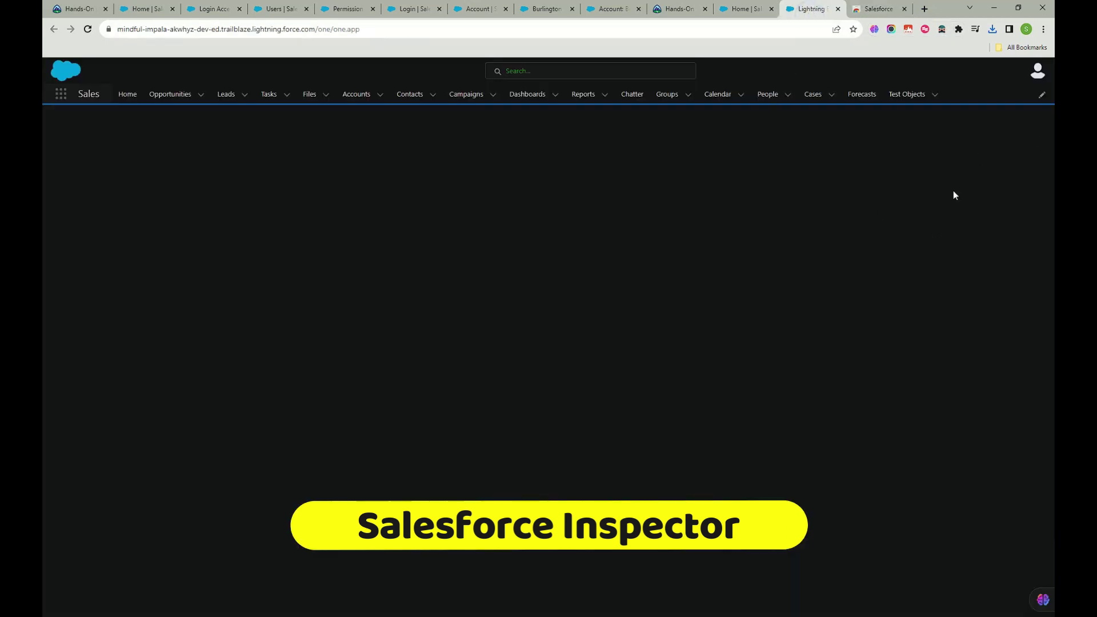
left_click(88, 30)
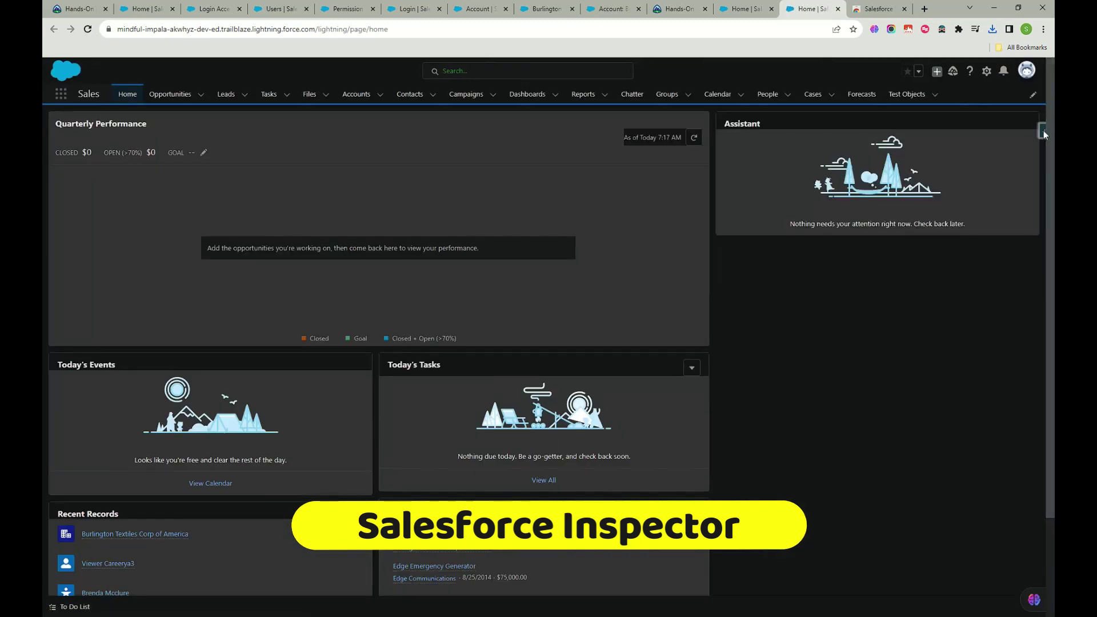
left_click(1044, 131)
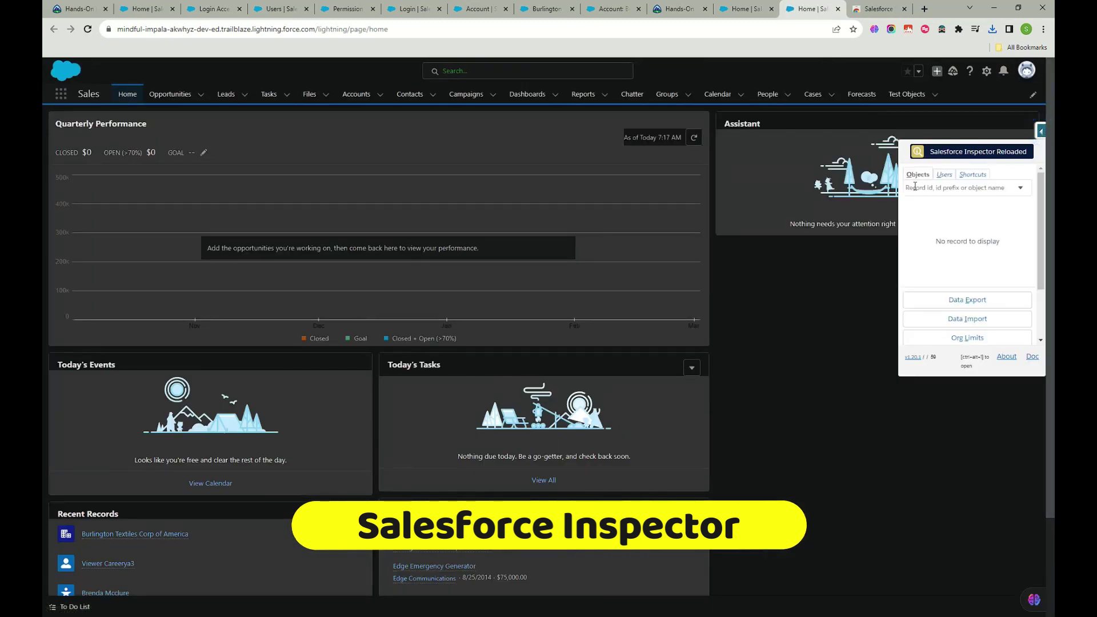
left_click(945, 174)
type("v")
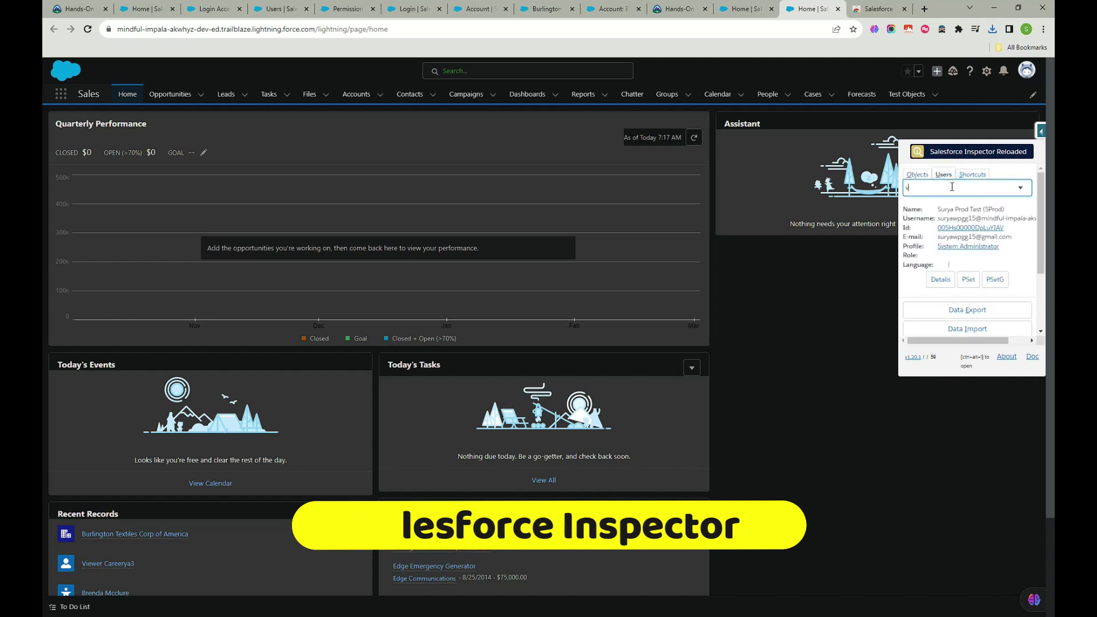
type("i")
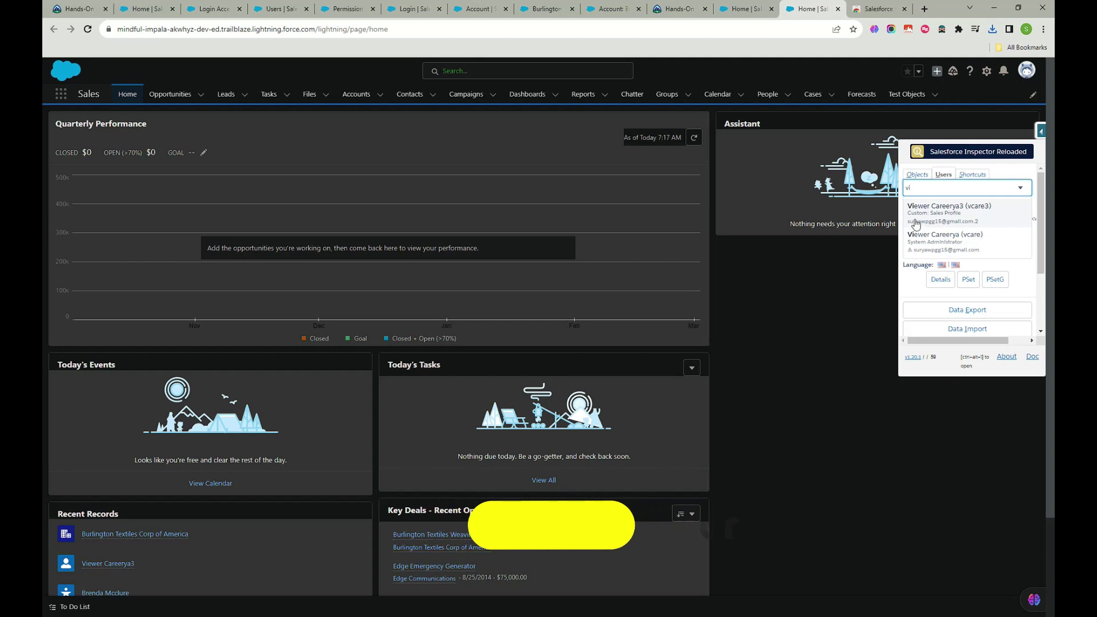
left_click(960, 215)
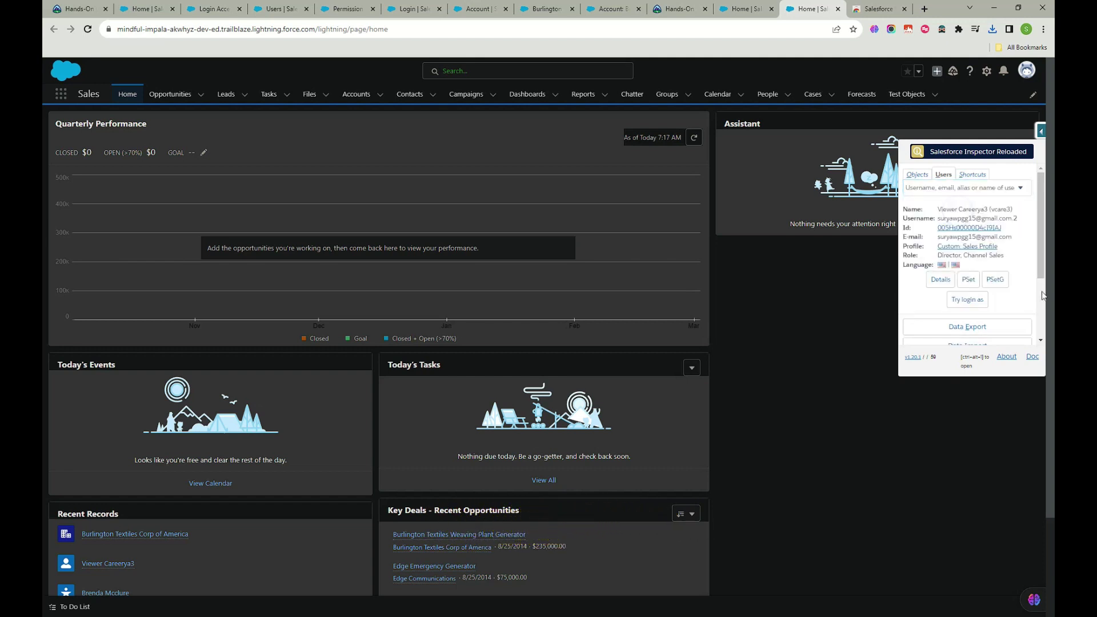
Review the sales user's permission set assignments and user details in separate tabs, then close both tabs.
left_click(967, 283)
left_click(940, 281)
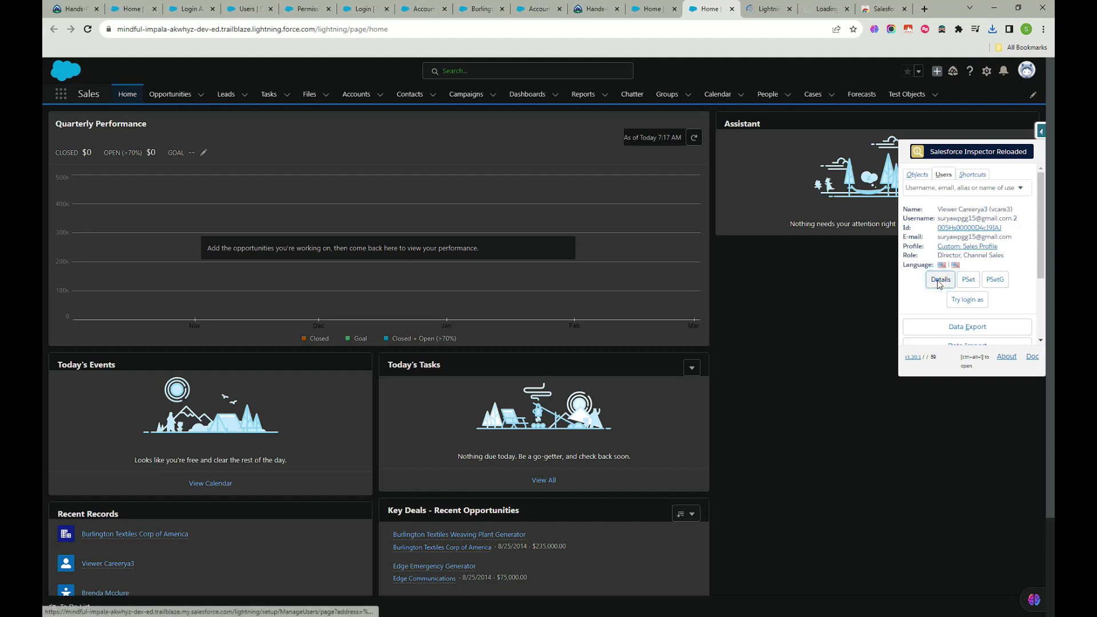
left_click(769, 12)
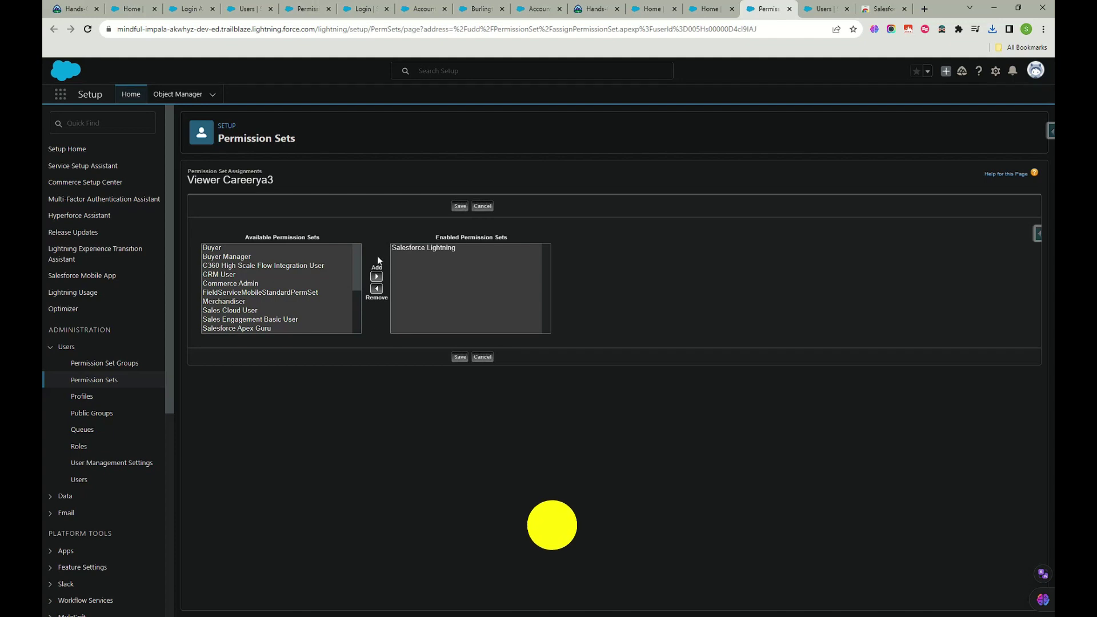
left_click(790, 9)
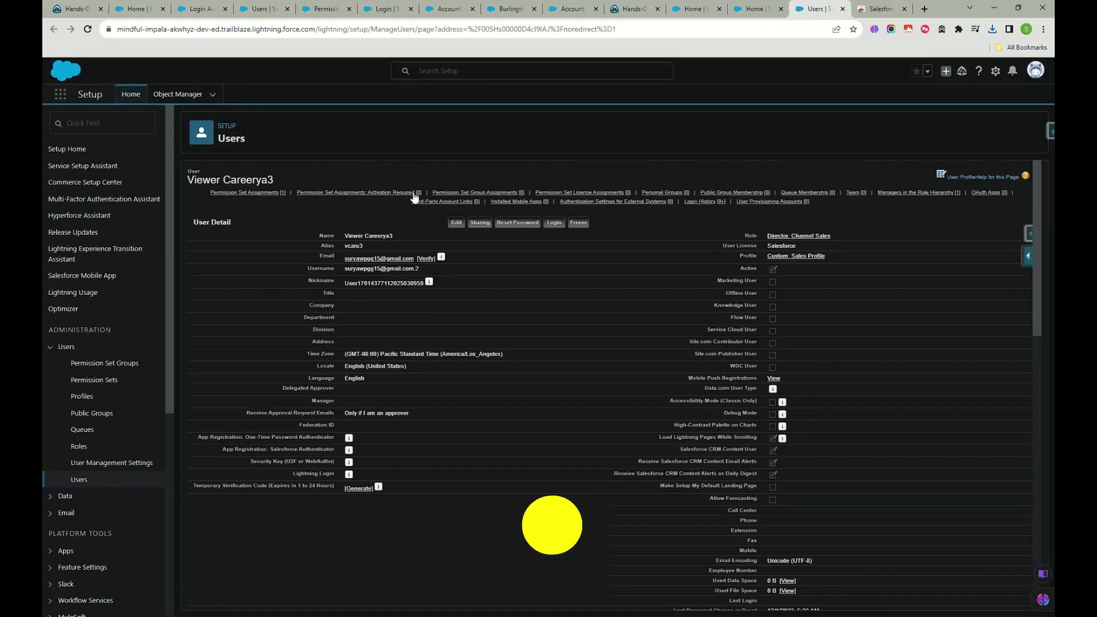
left_click(843, 9)
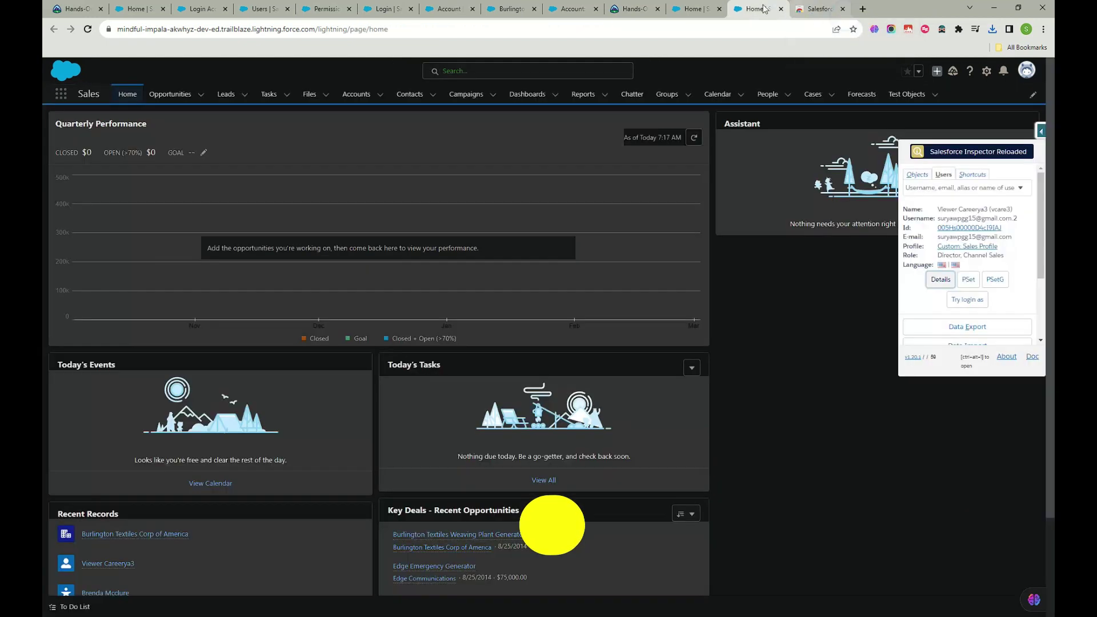
Log in as the sales user through Salesforce Inspector and open the details of the Burlington Textiles Corp of America account.
left_click(963, 302)
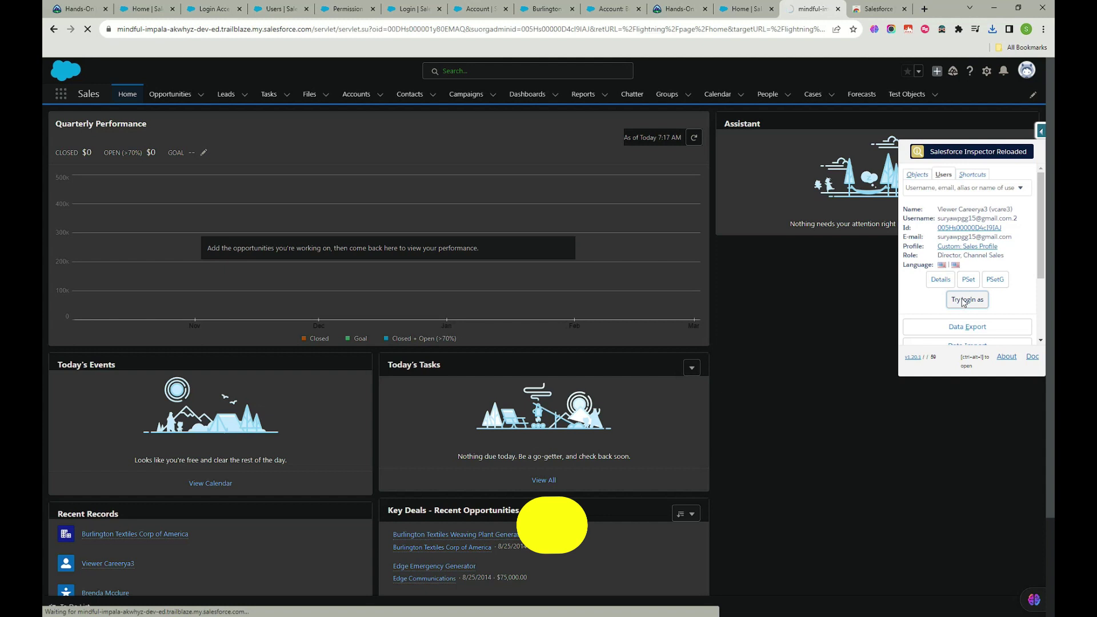
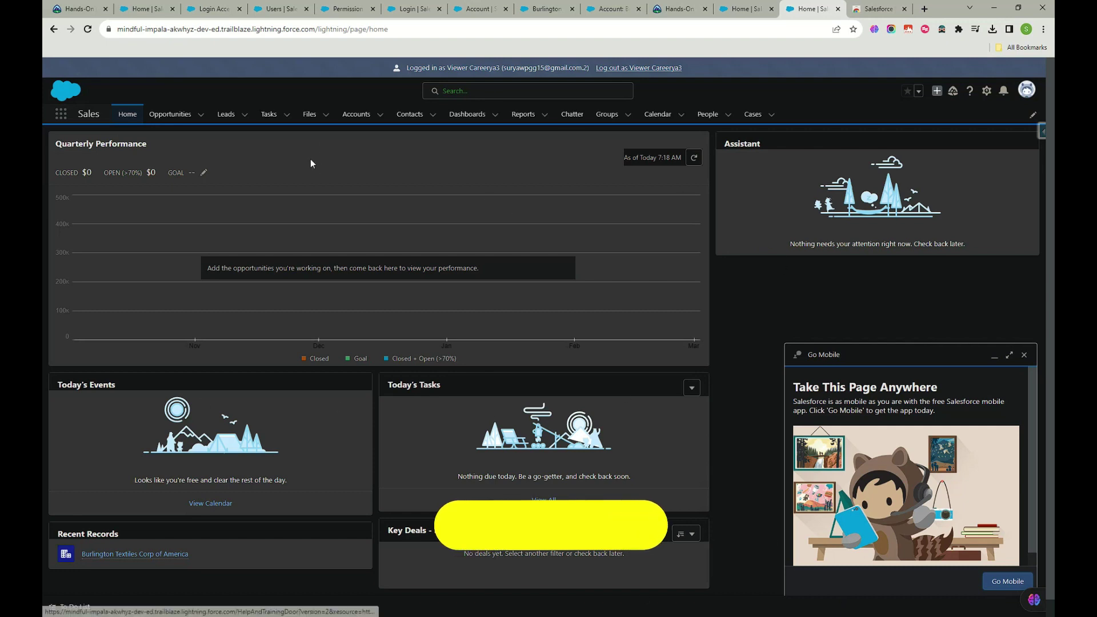
left_click(357, 115)
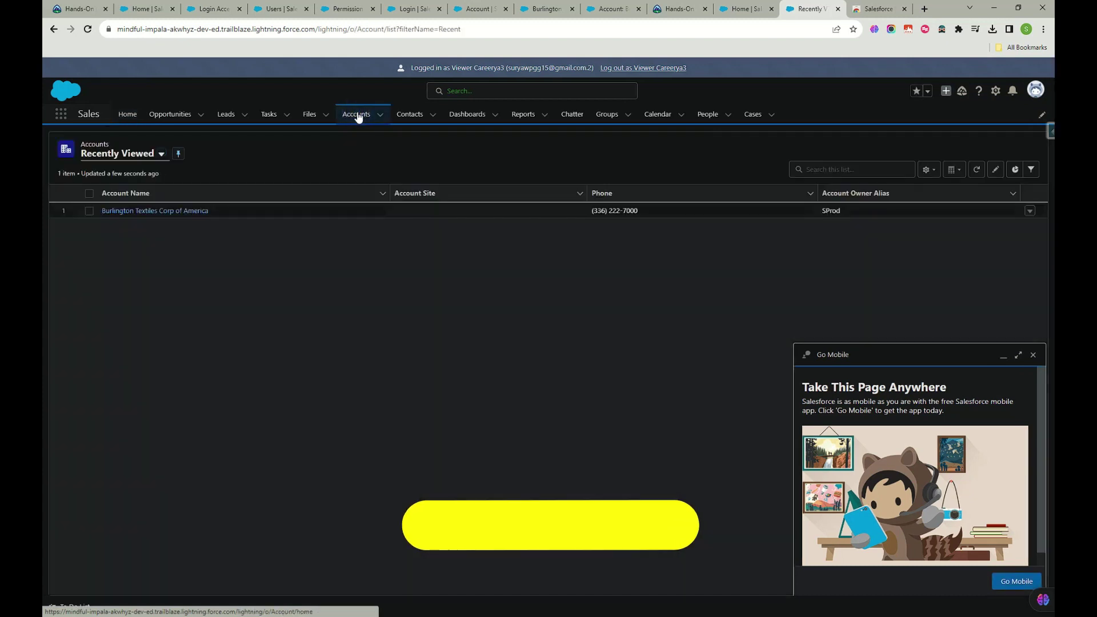
left_click(160, 211)
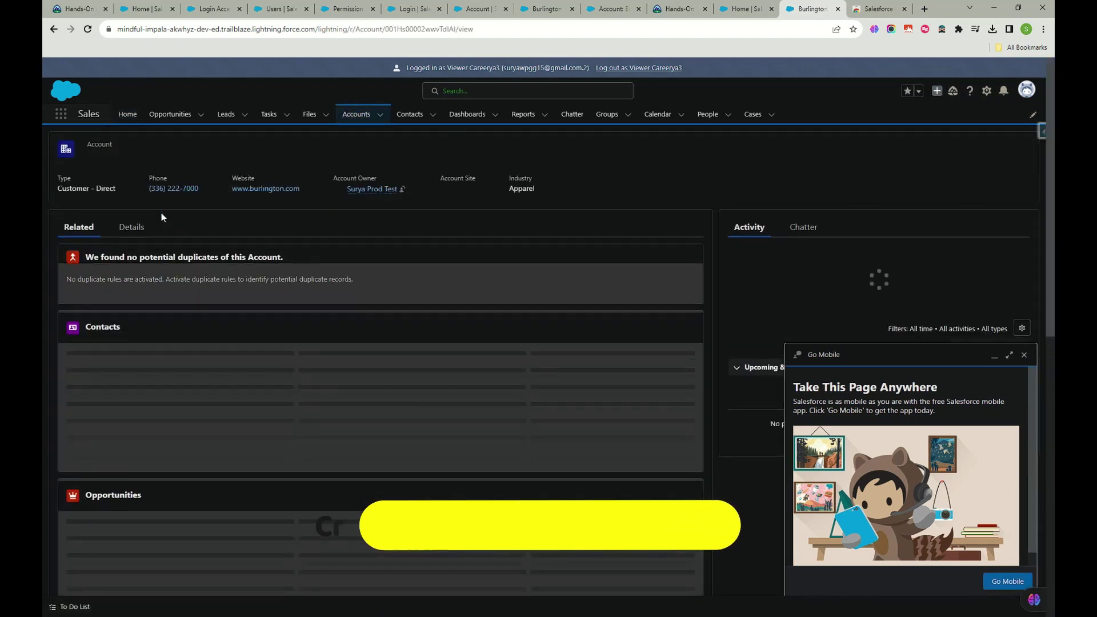
left_click_drag(545, 68, 462, 67)
left_click(137, 232)
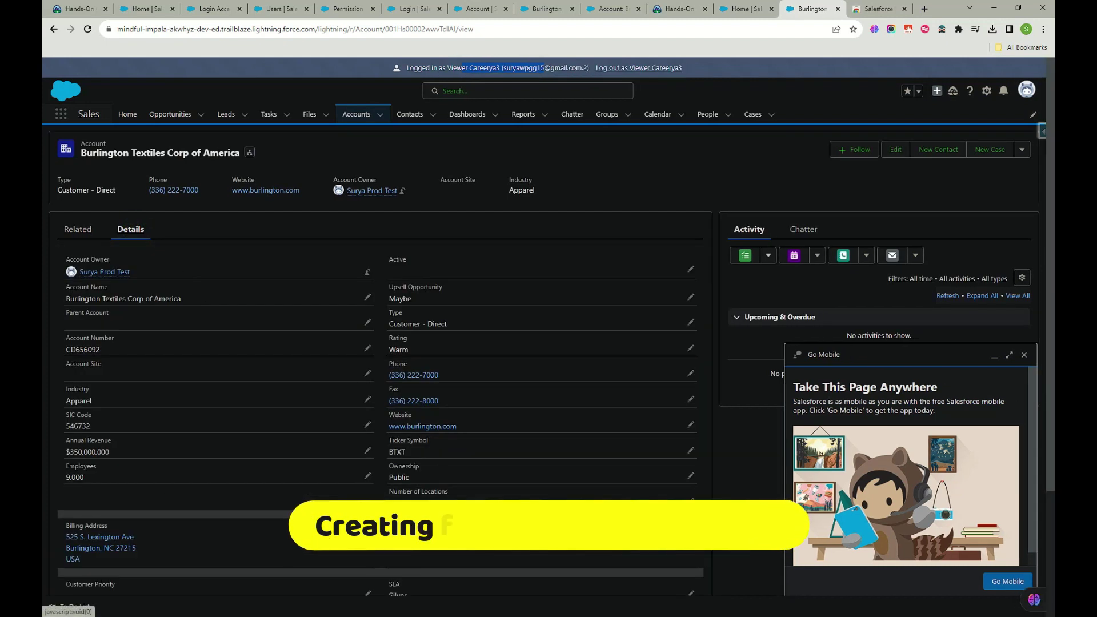
Arrange the browser tabs so the admin's and the sales user's Burlington Textiles account pages sit next to each other.
left_click(543, 9)
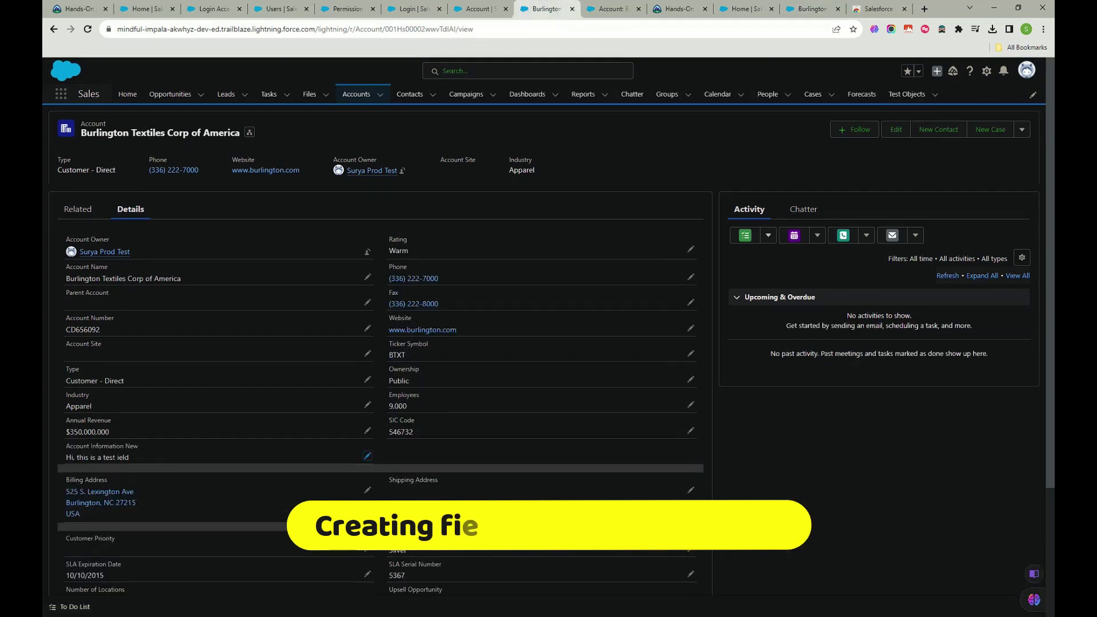
left_click(729, 11)
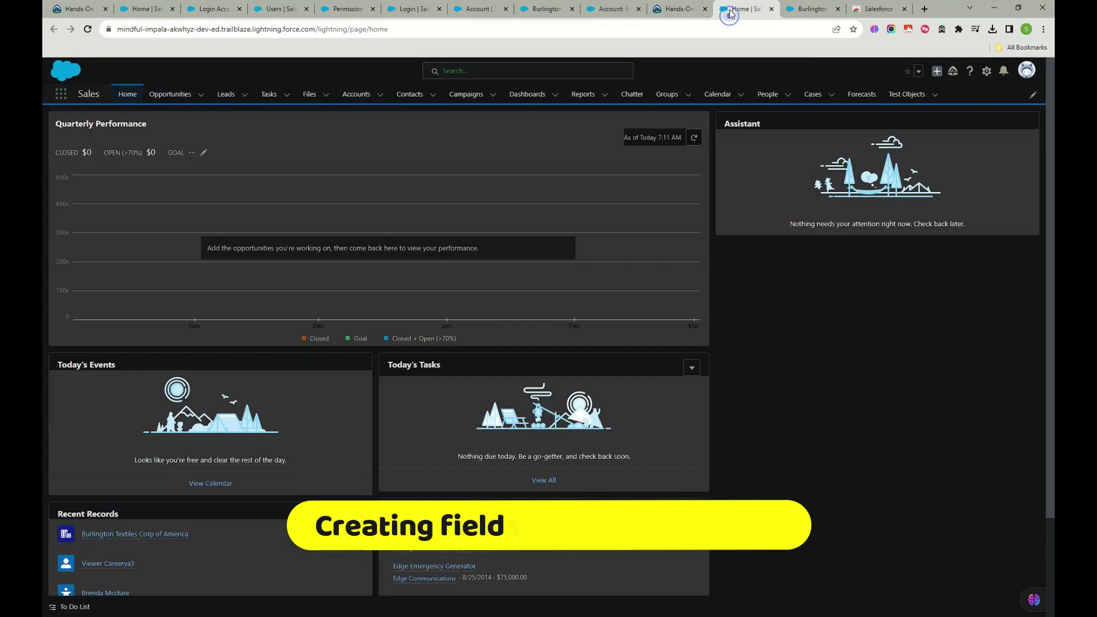
left_click_drag(540, 10, 678, 11)
left_click(808, 8)
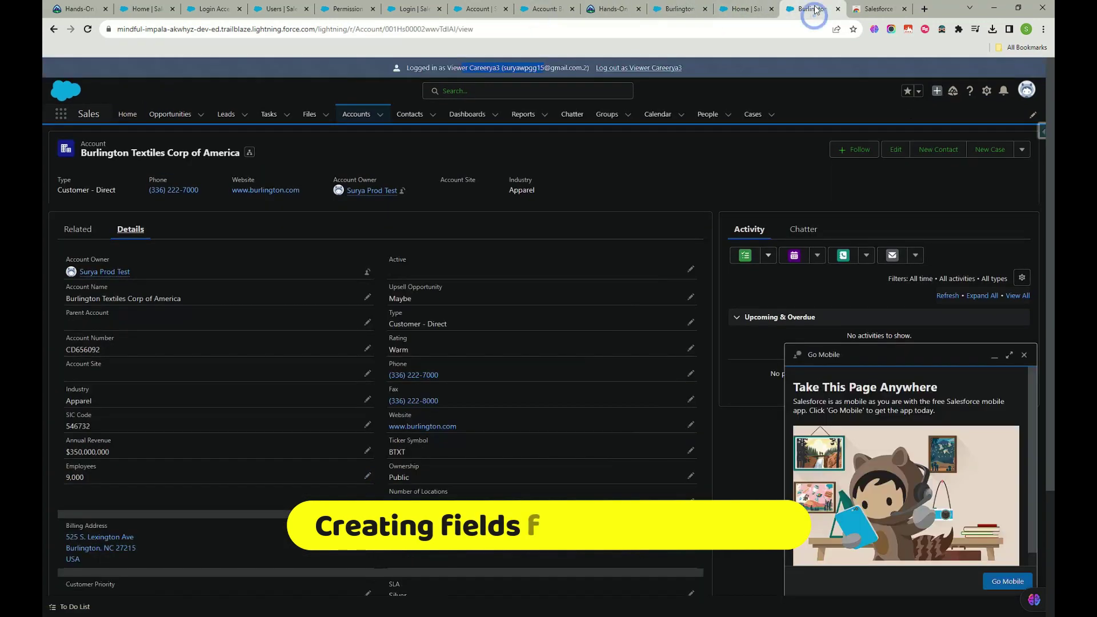
left_click(717, 11)
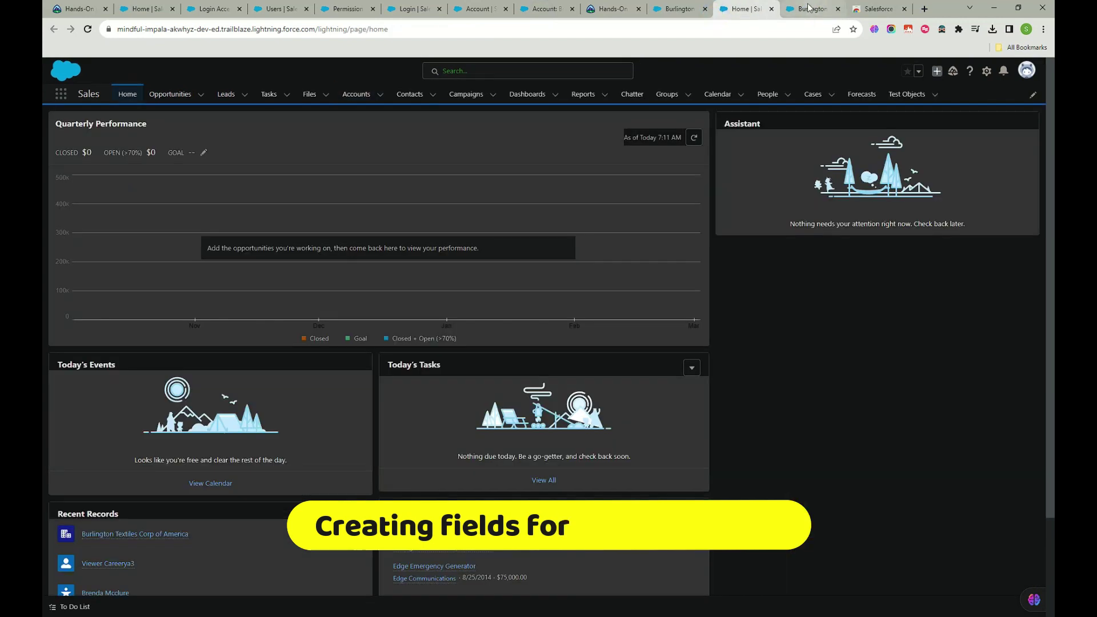
left_click_drag(787, 8, 735, 8)
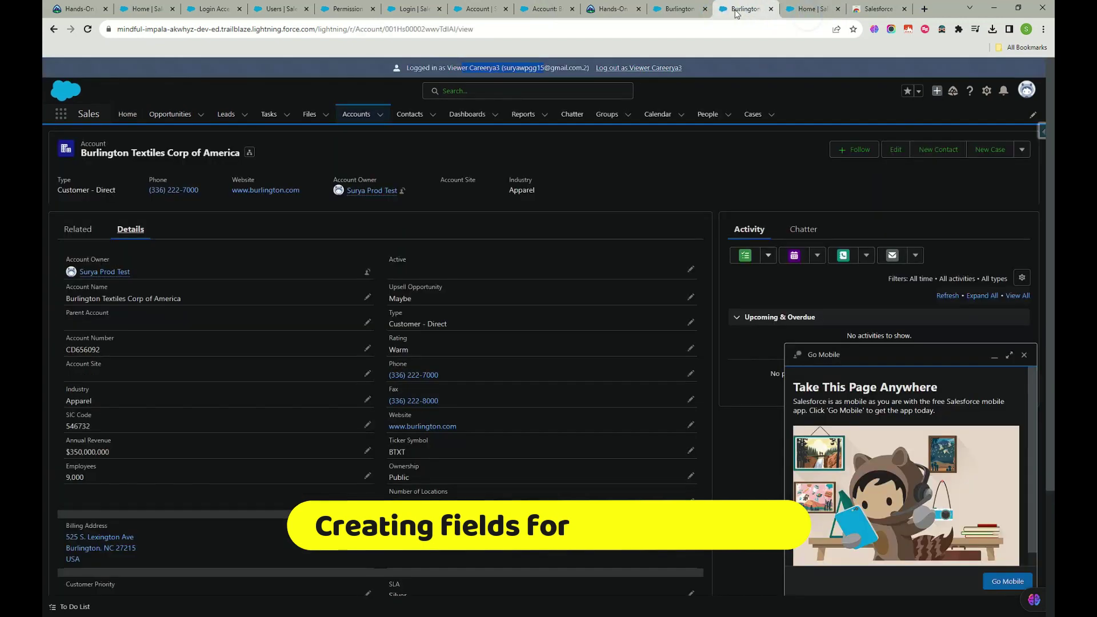
Capture the visible part of the sales user's account page twice, viewing the admin's account page in between.
left_click(892, 29)
left_click(770, 92)
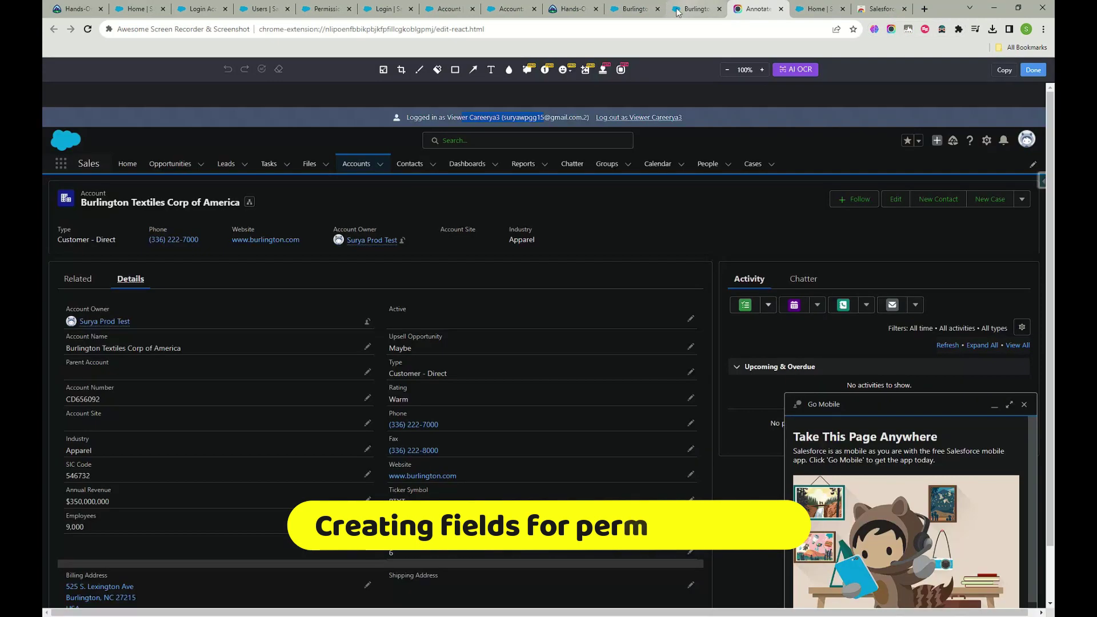
left_click(634, 9)
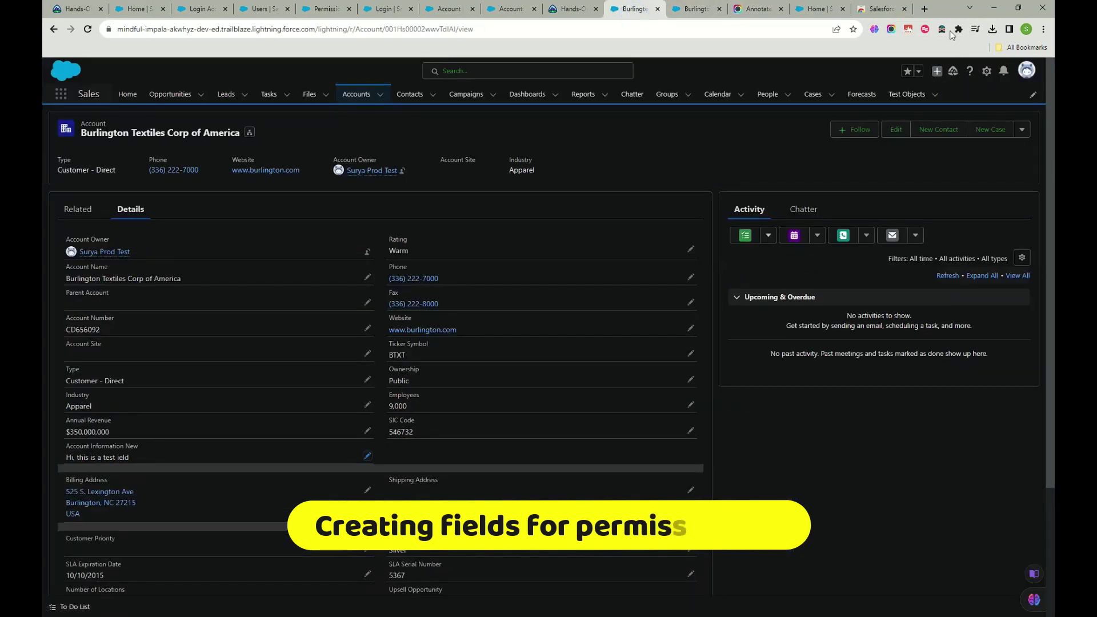
left_click(697, 9)
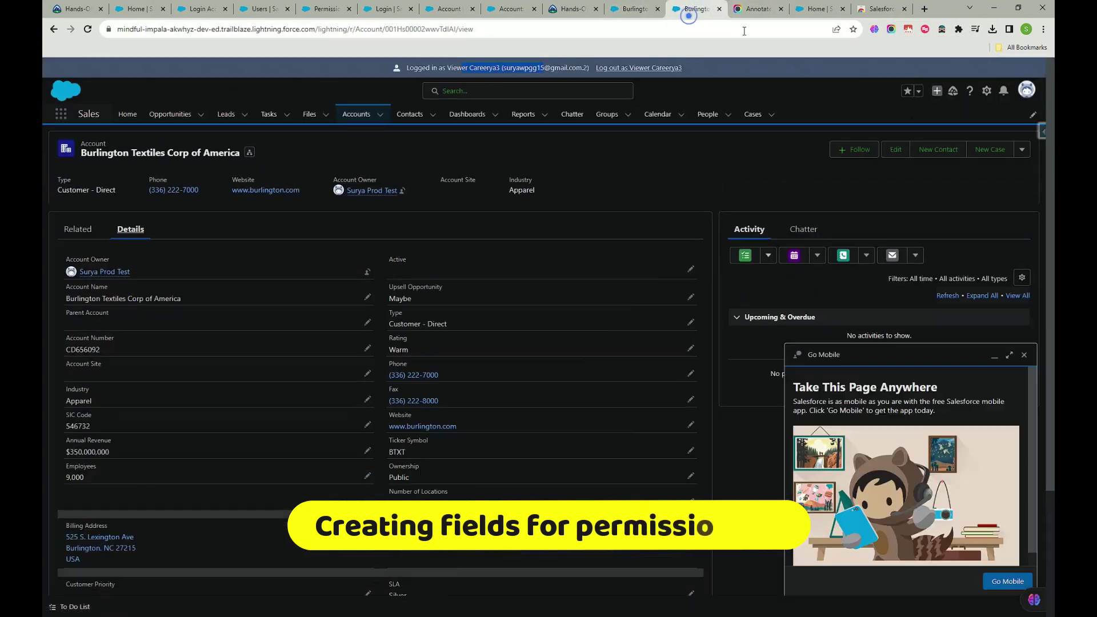
left_click(892, 30)
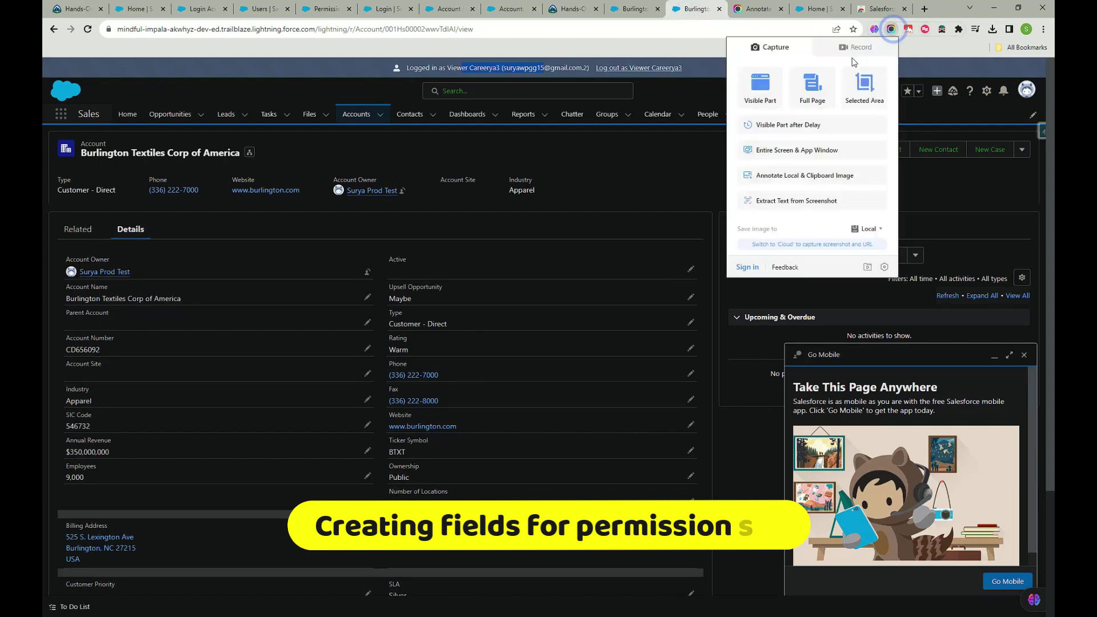
left_click(769, 93)
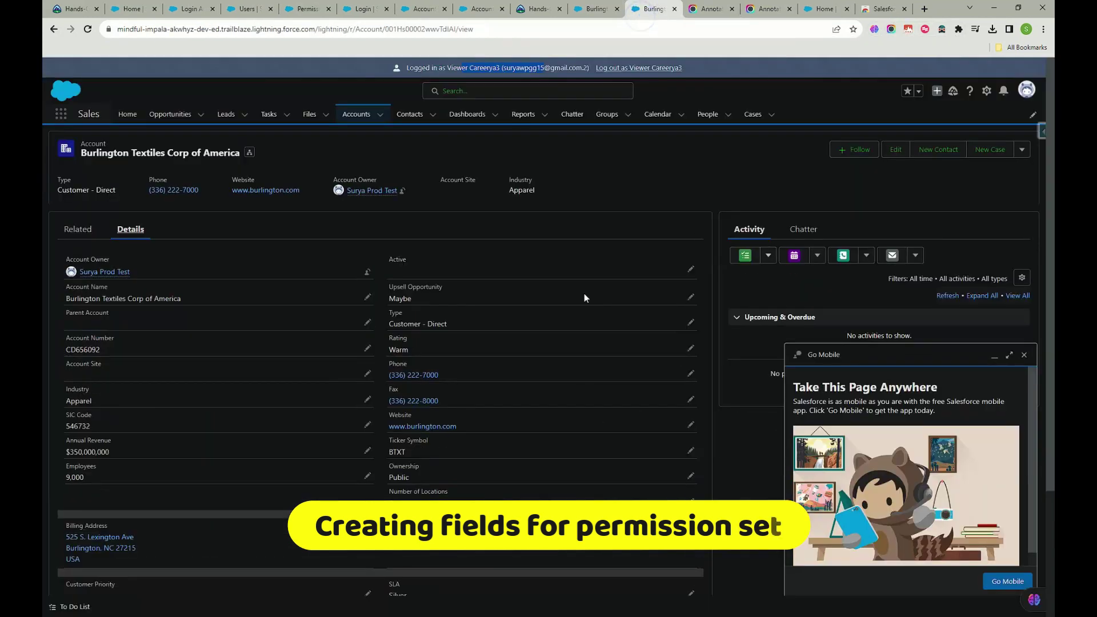
Log out of the sales user's session and launch the Fields playground from the bookmarked Hands-On Orgs page in a new tab.
left_click(667, 70)
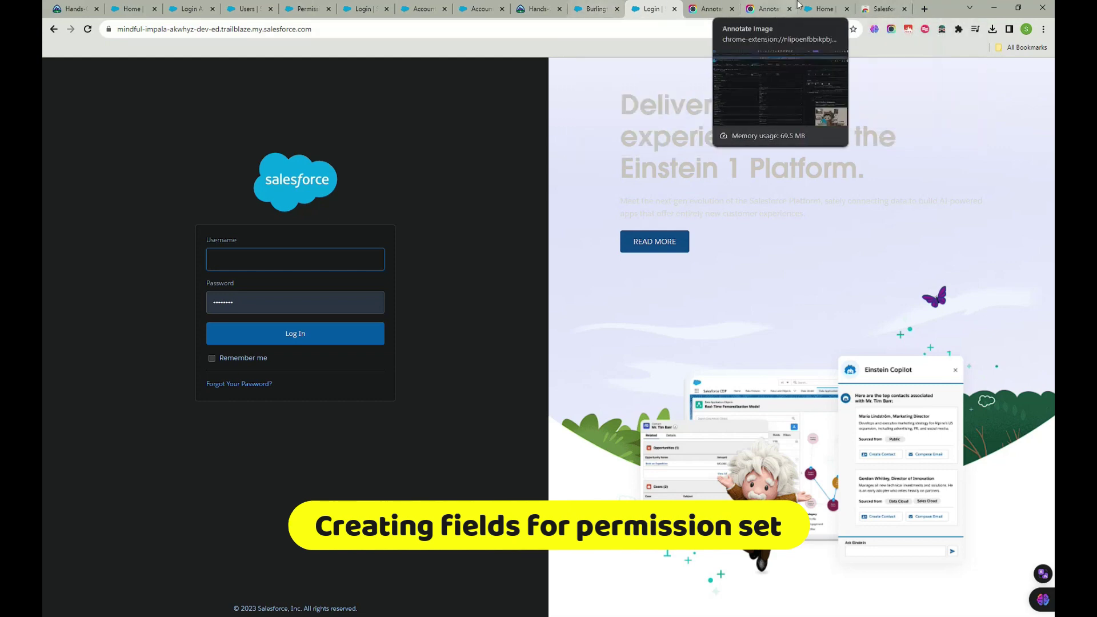
left_click(828, 10)
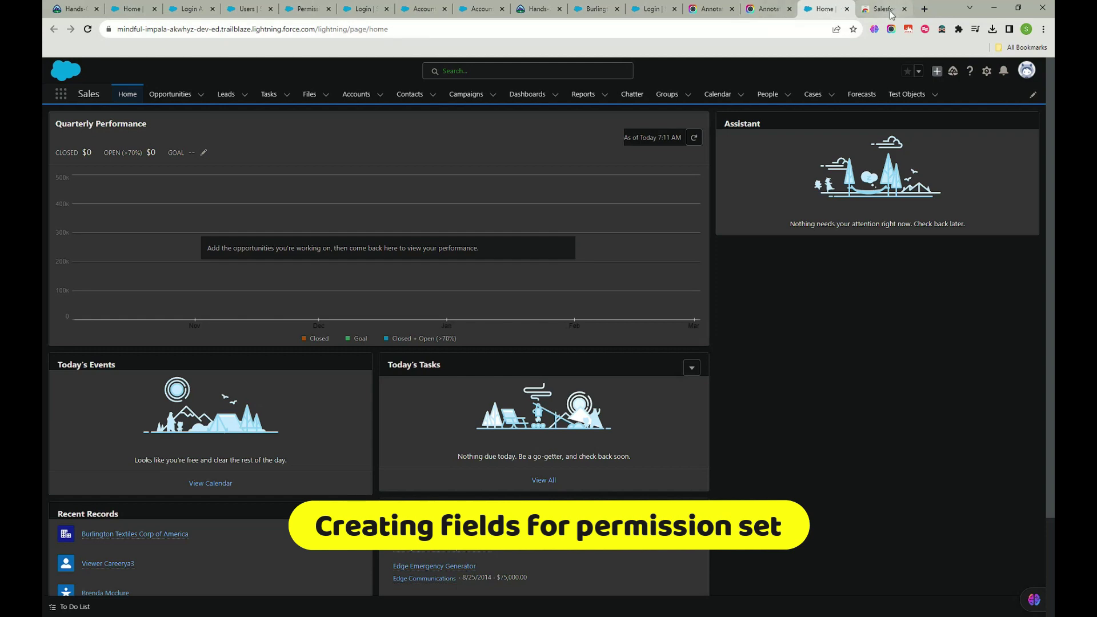
left_click(925, 9)
left_click(1023, 49)
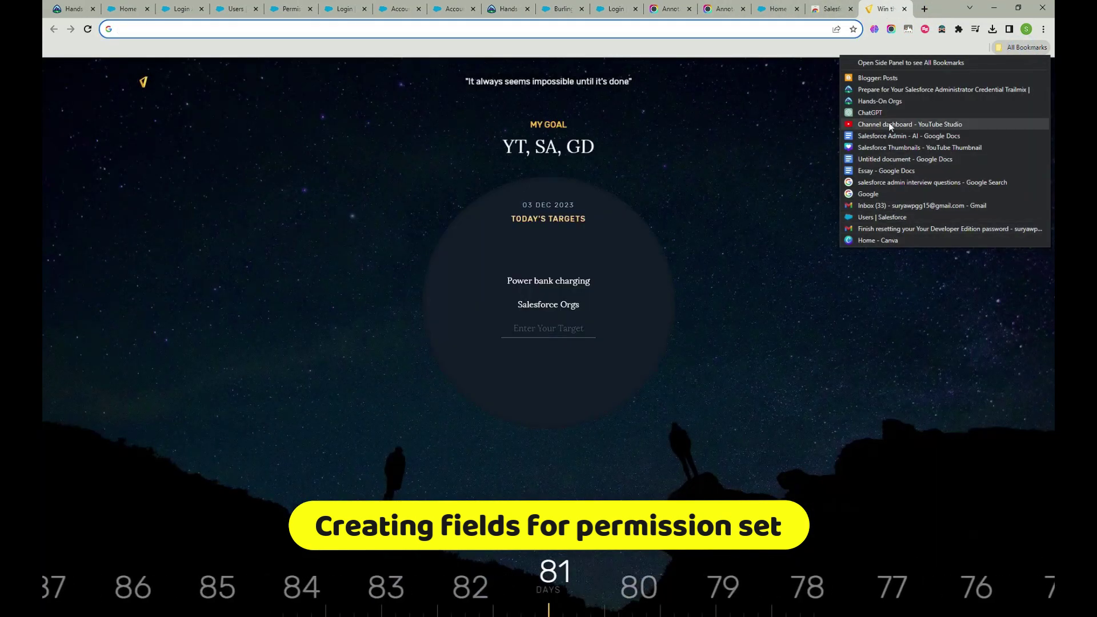
left_click(886, 101)
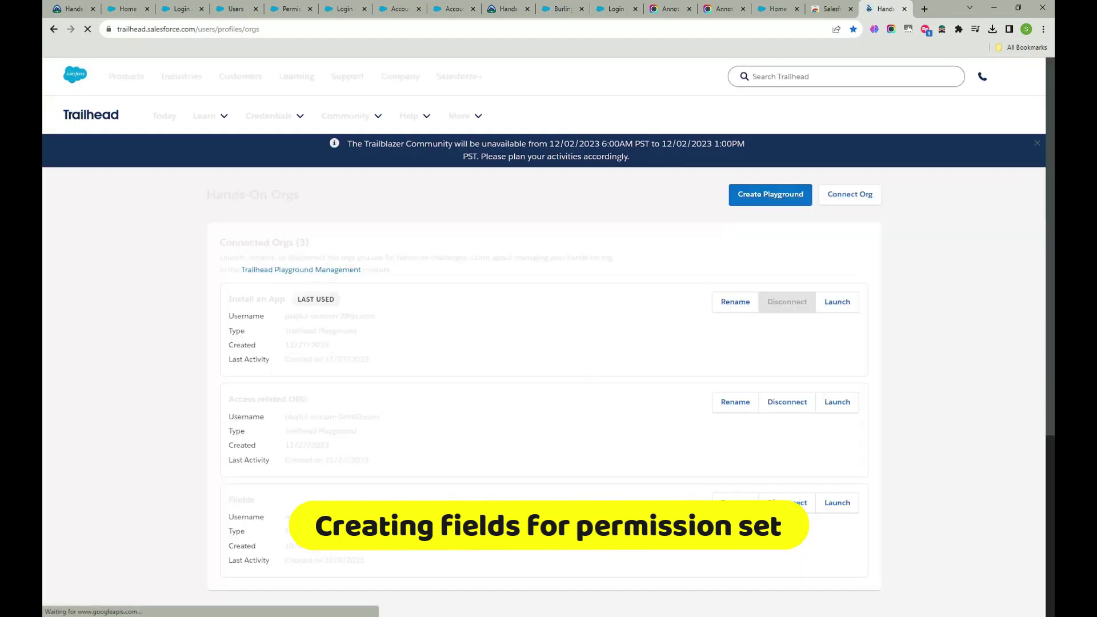
scroll(850, 309, "down", 5)
left_click(834, 235)
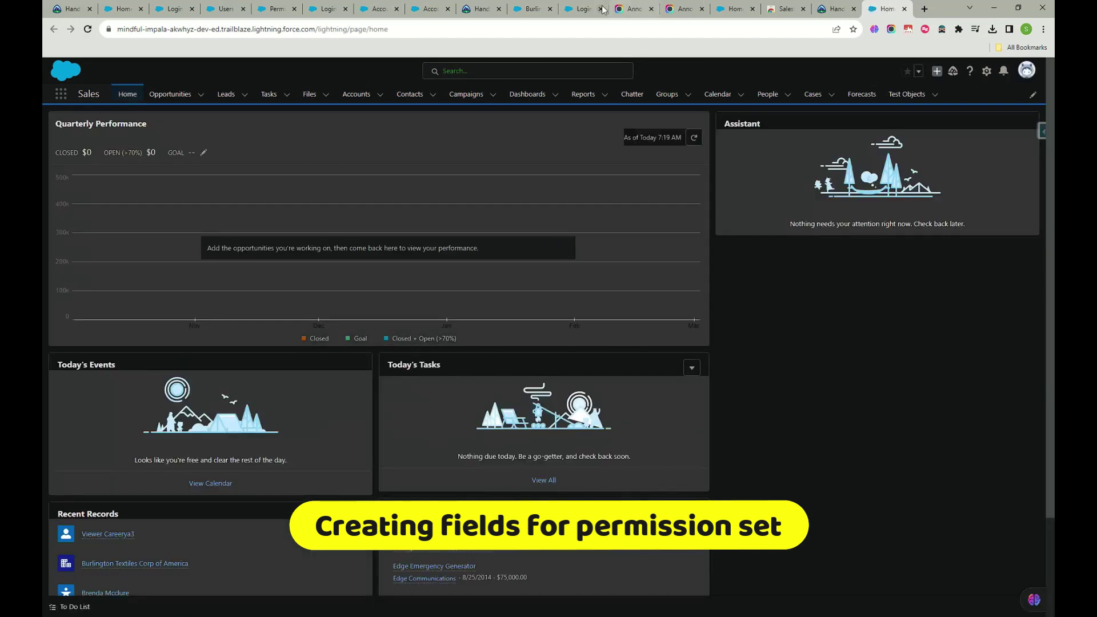
Open Setup from the launched org's home page, then close the Chrome Web Store tab.
left_click(583, 11)
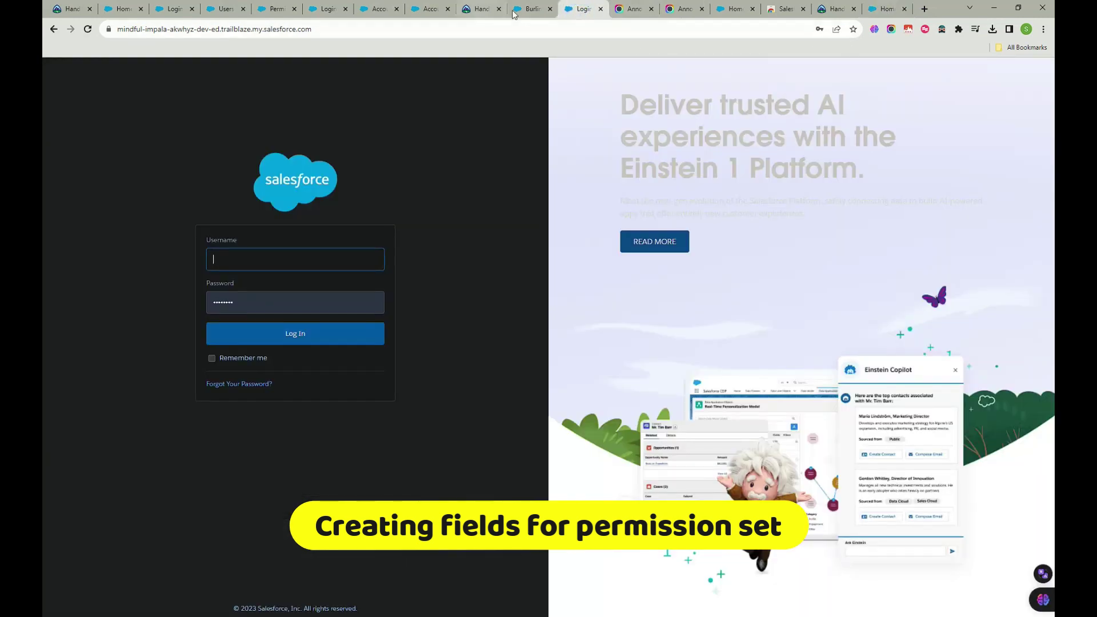
left_click(883, 11)
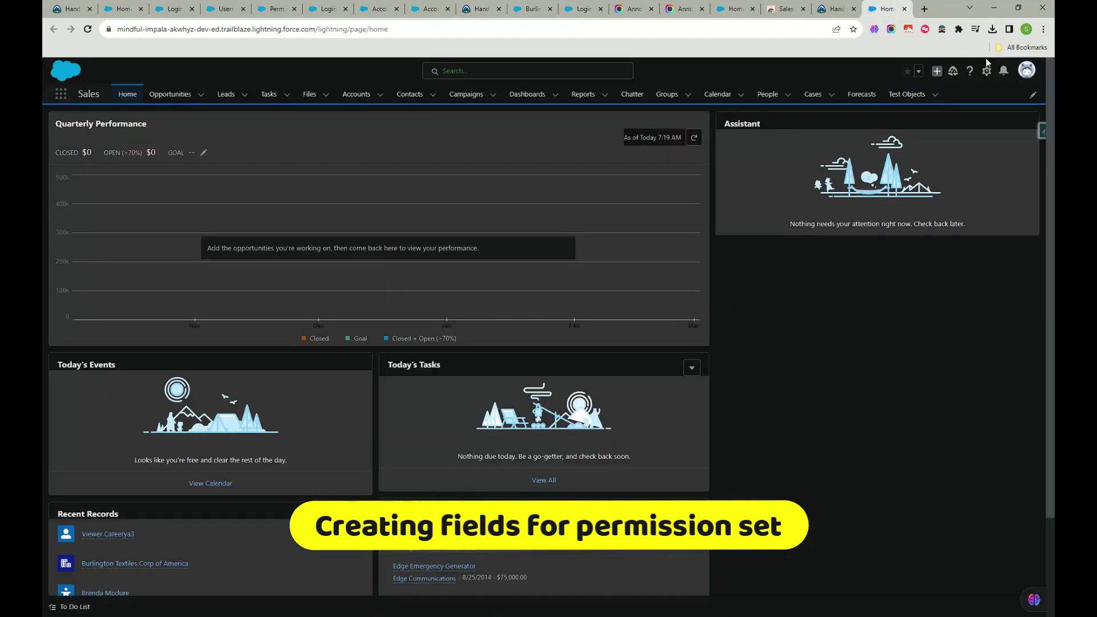
left_click(985, 75)
left_click(948, 107)
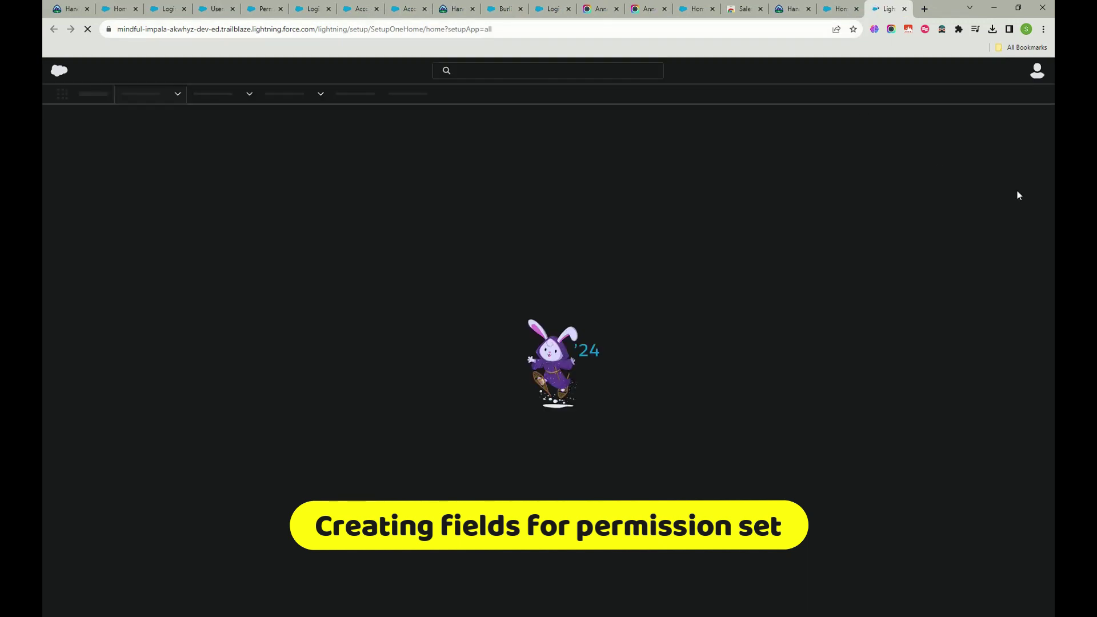
left_click(726, 11)
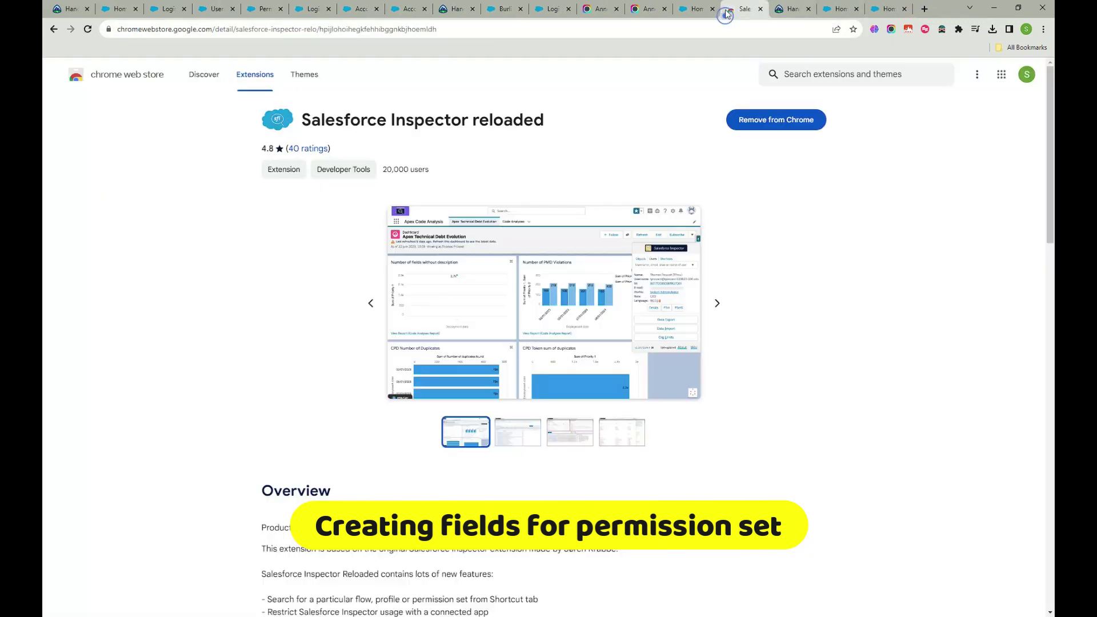
left_click(760, 9)
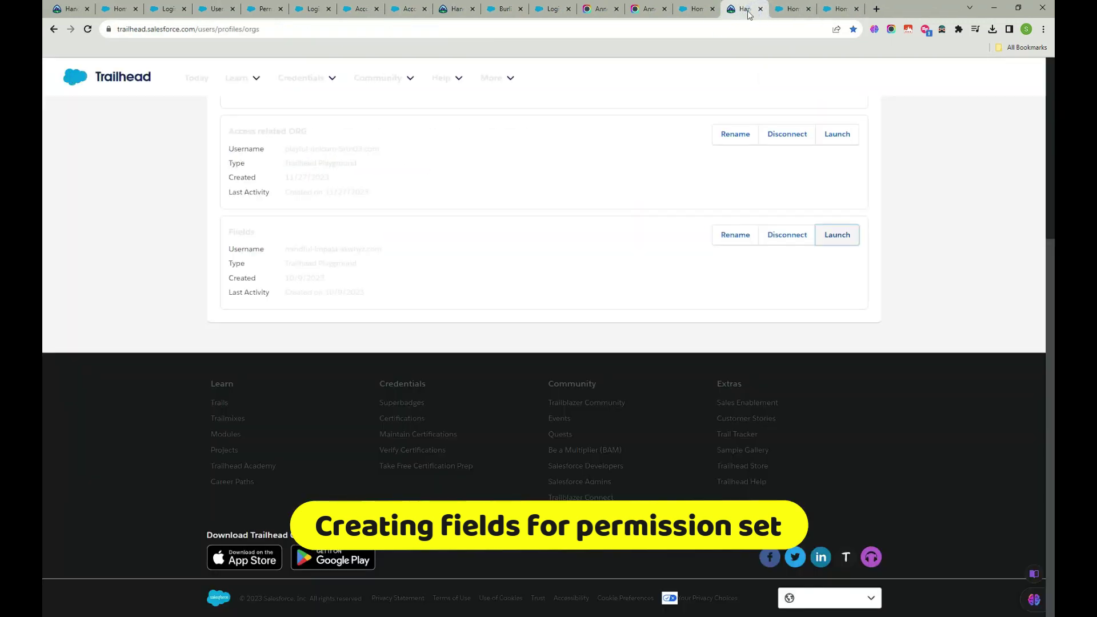
Open the Object Manager from the newly opened Setup home page.
left_click(842, 8)
scroll(578, 328, "down", 1)
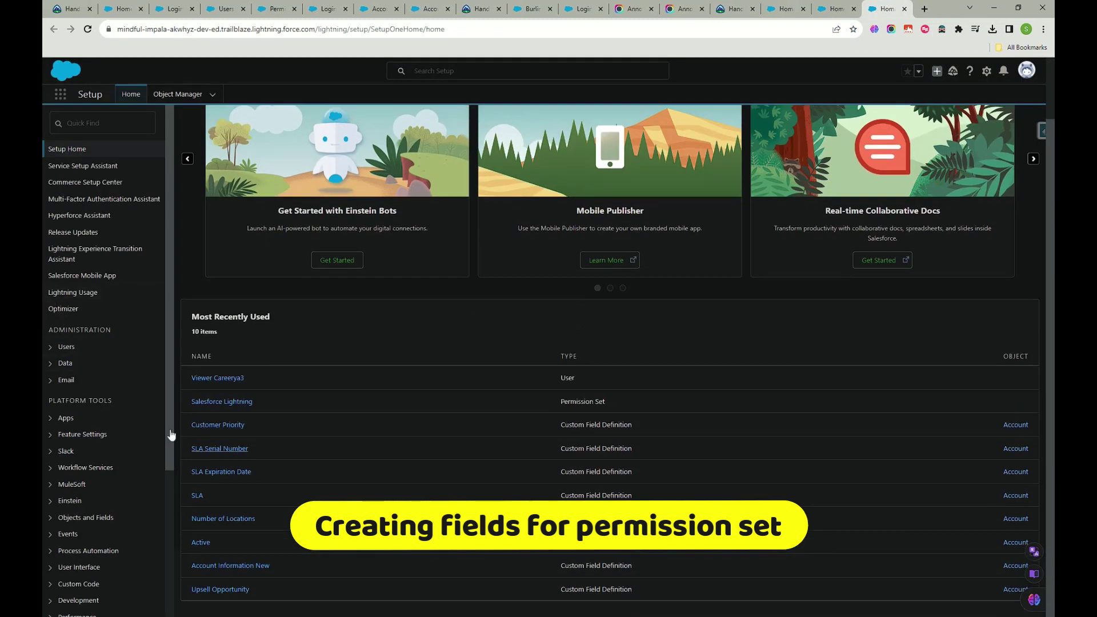
left_click(191, 95)
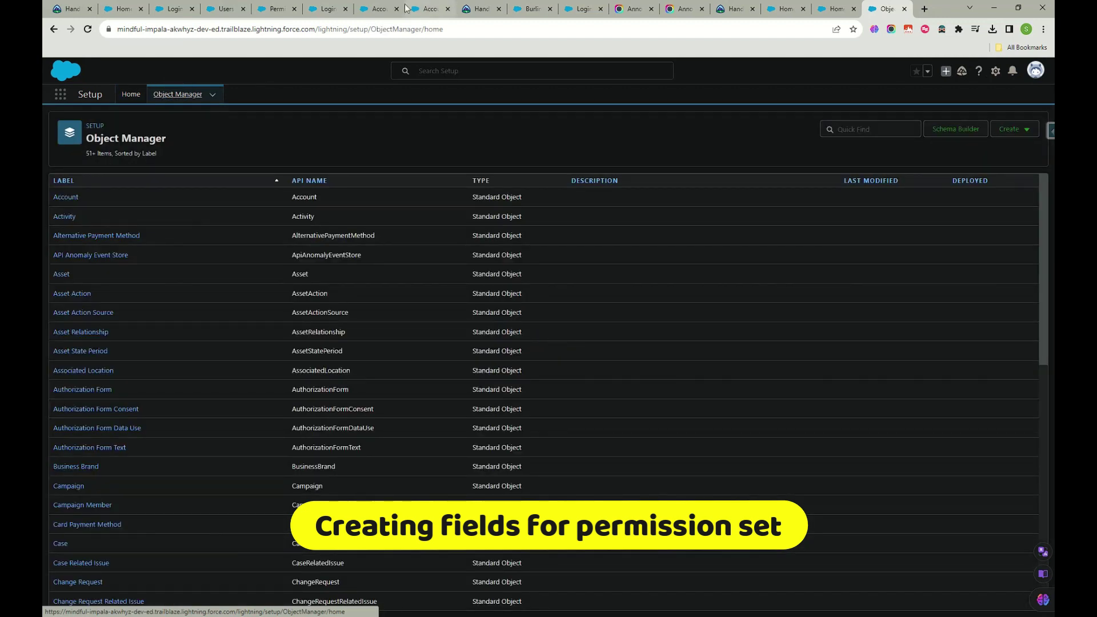
Open field-level security for the Account object's Account Information New field and make it visible to the Custom: Sales Profile.
left_click(372, 10)
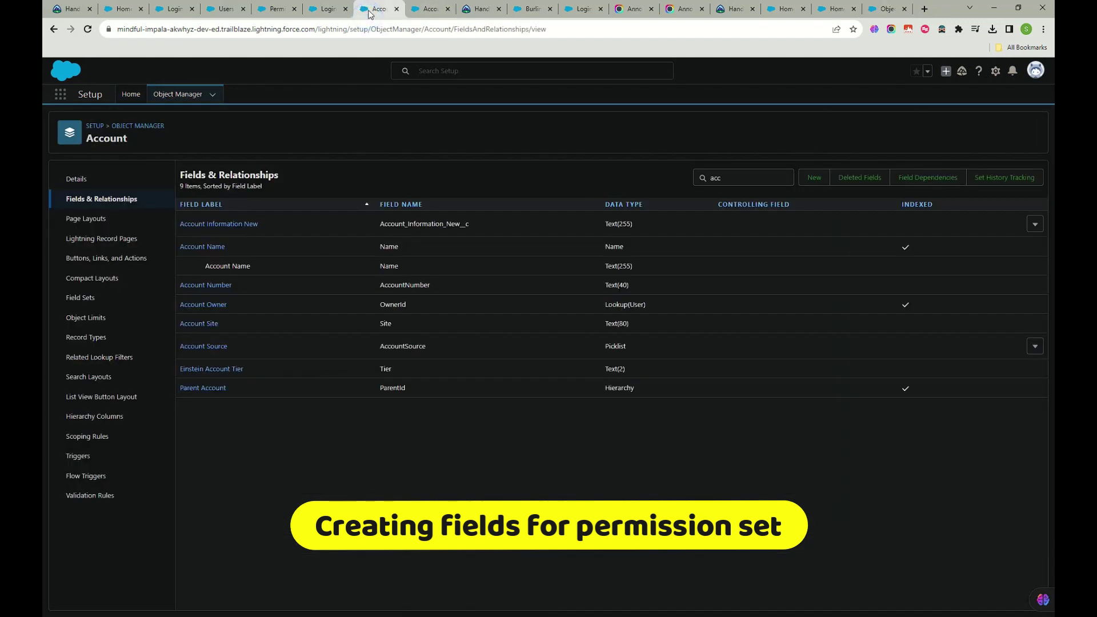
left_click(240, 226)
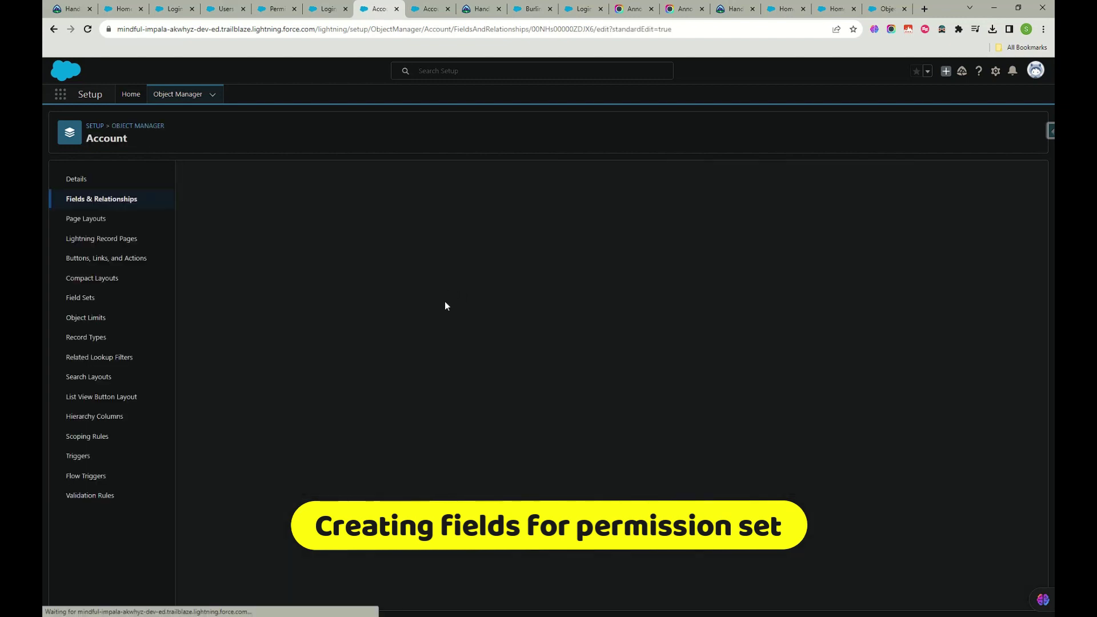
scroll(591, 476, "down", 7)
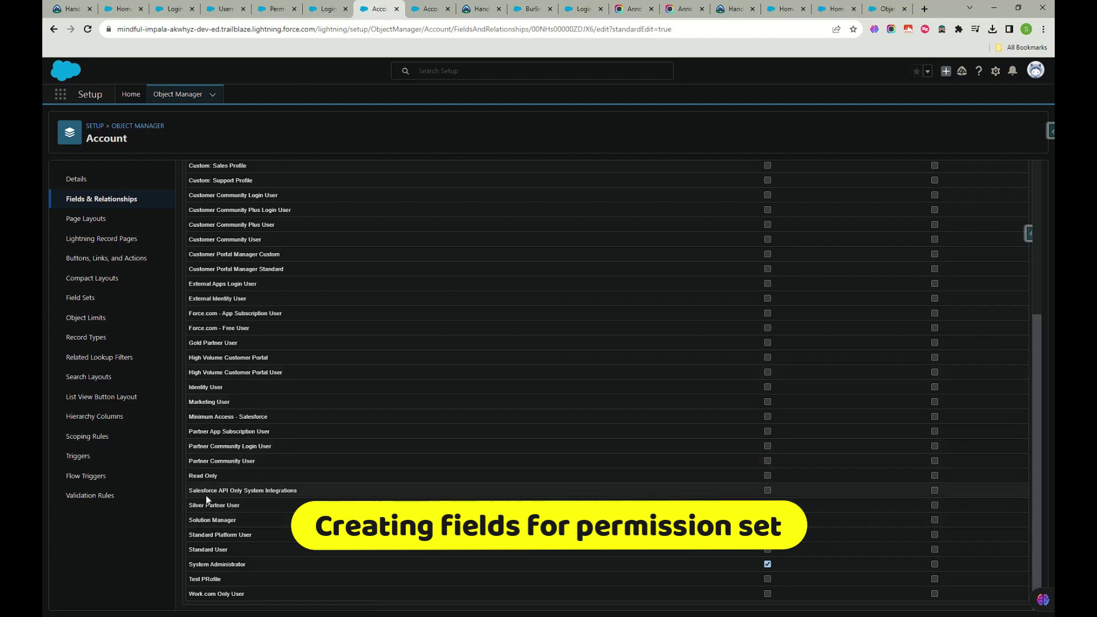
scroll(736, 273, "up", 2)
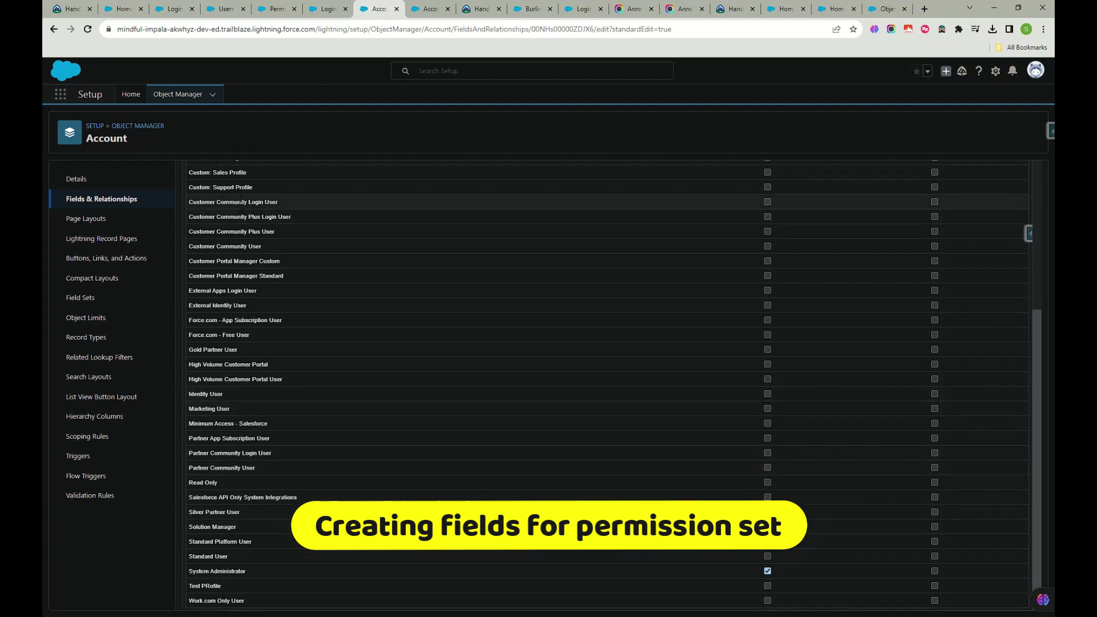
left_click(767, 271)
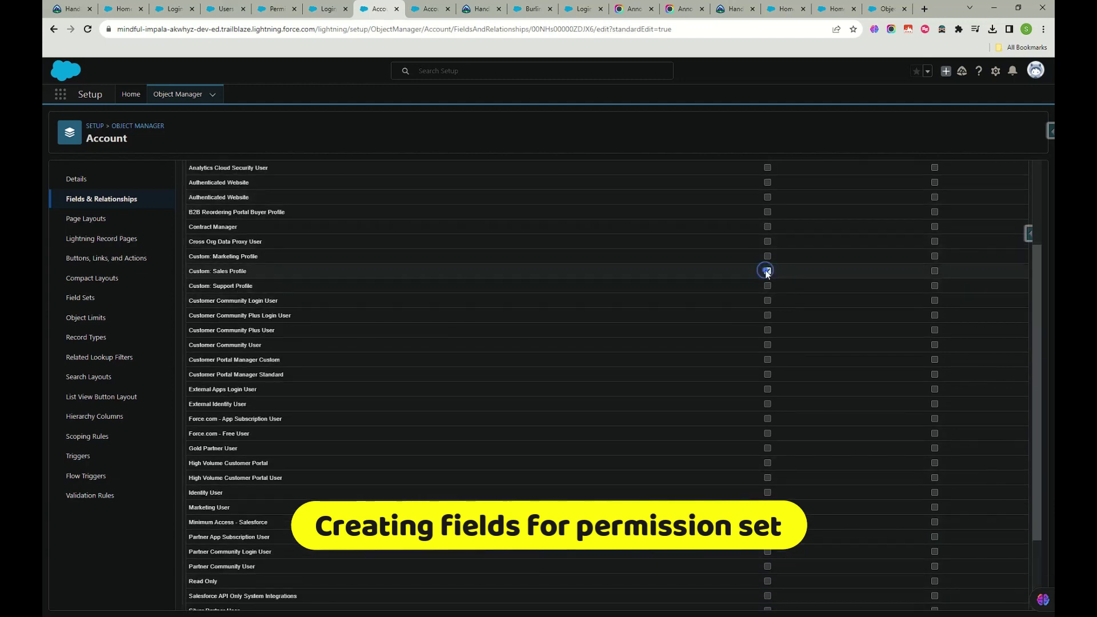
scroll(839, 437, "down", 2)
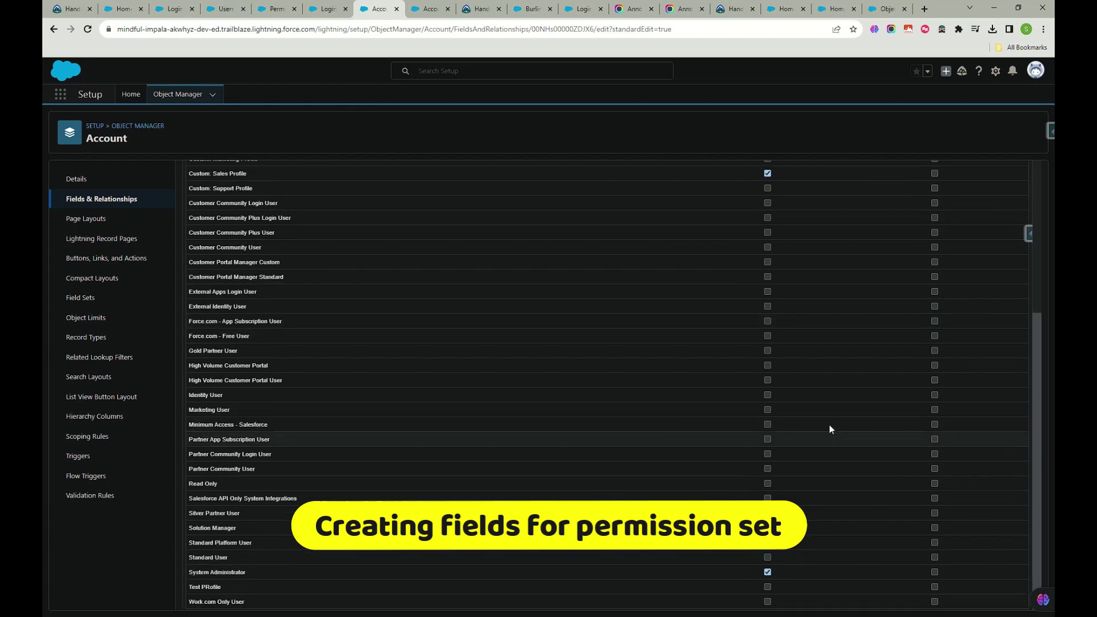
scroll(829, 429, "up", 4)
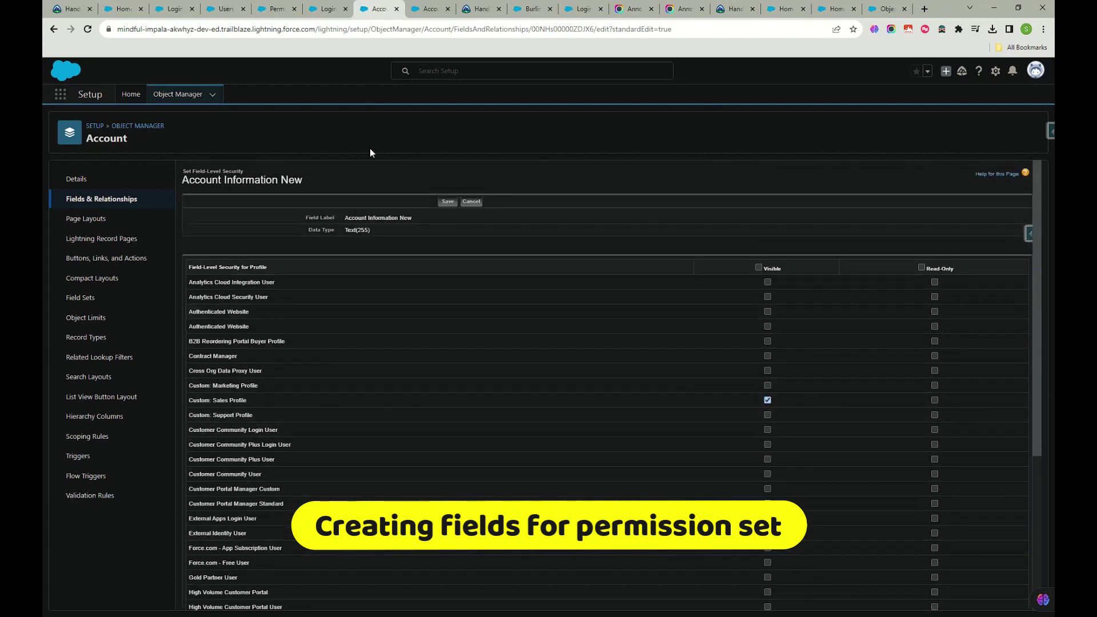
Capture the visible part of the Account Information New field-level security page and save the field's visibility settings.
left_click(892, 29)
left_click(766, 81)
left_click(364, 10)
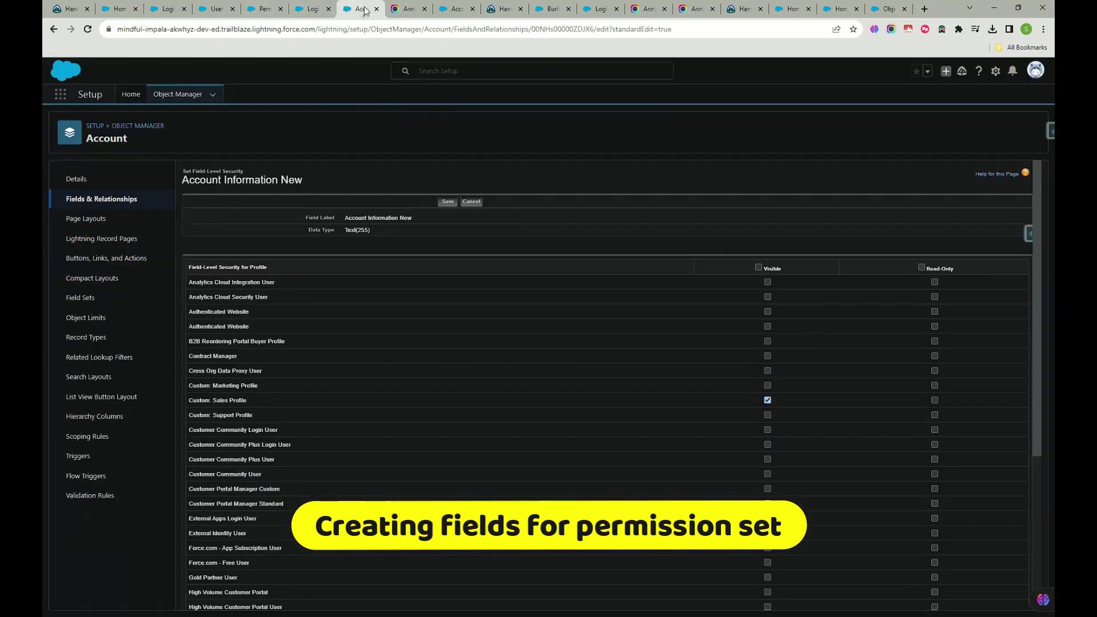
left_click(449, 201)
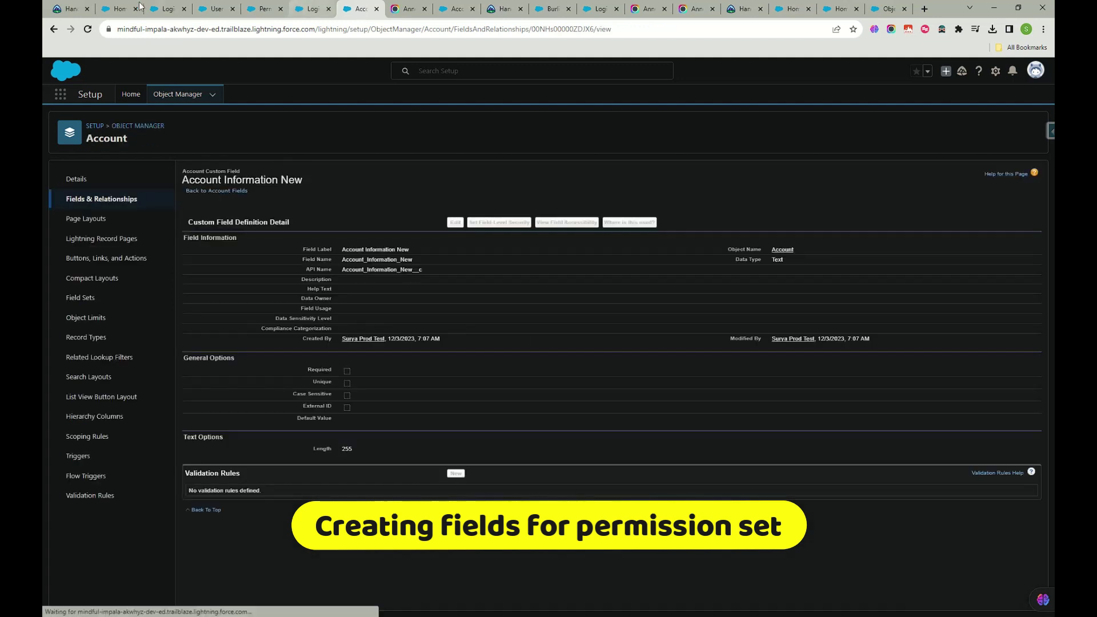
Reopen Login Access Policies in the earlier Setup tab and reload the page.
left_click(163, 9)
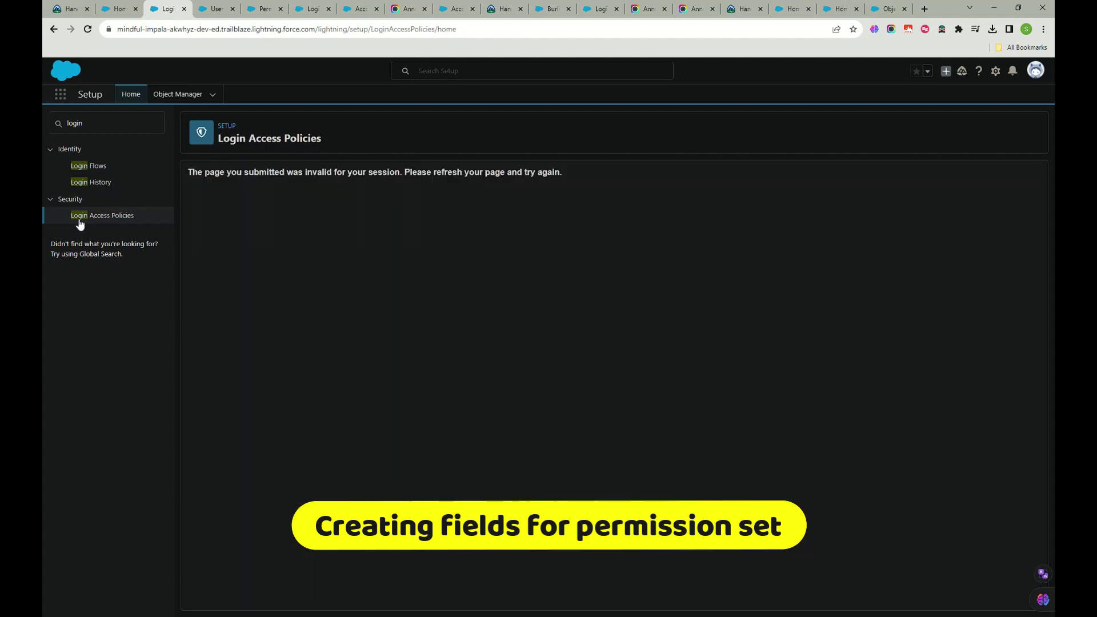
left_click(103, 219)
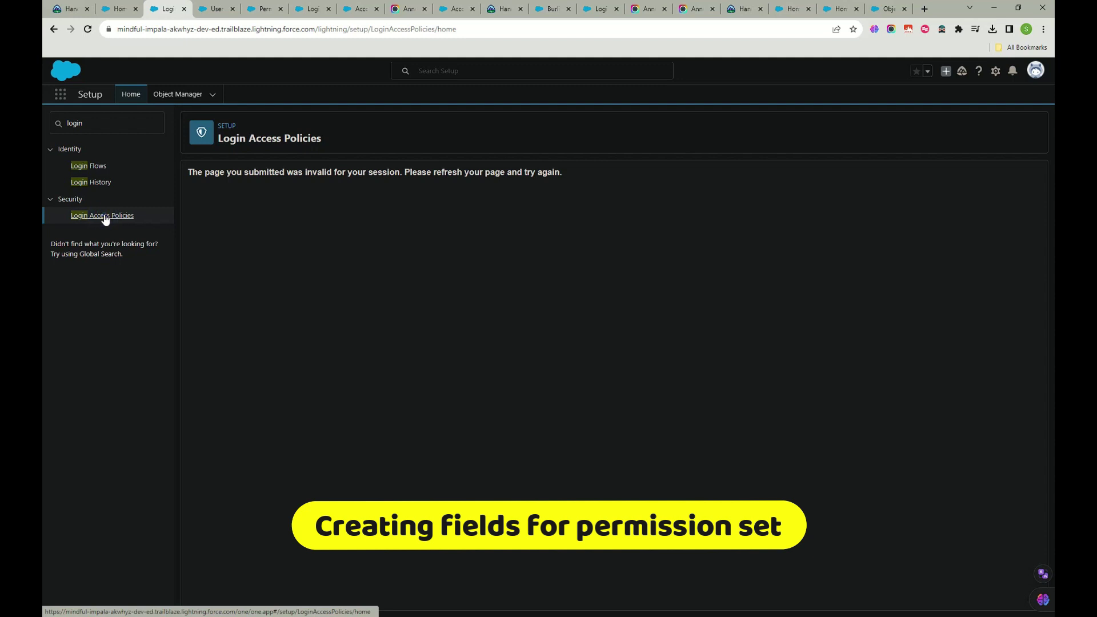
left_click(88, 28)
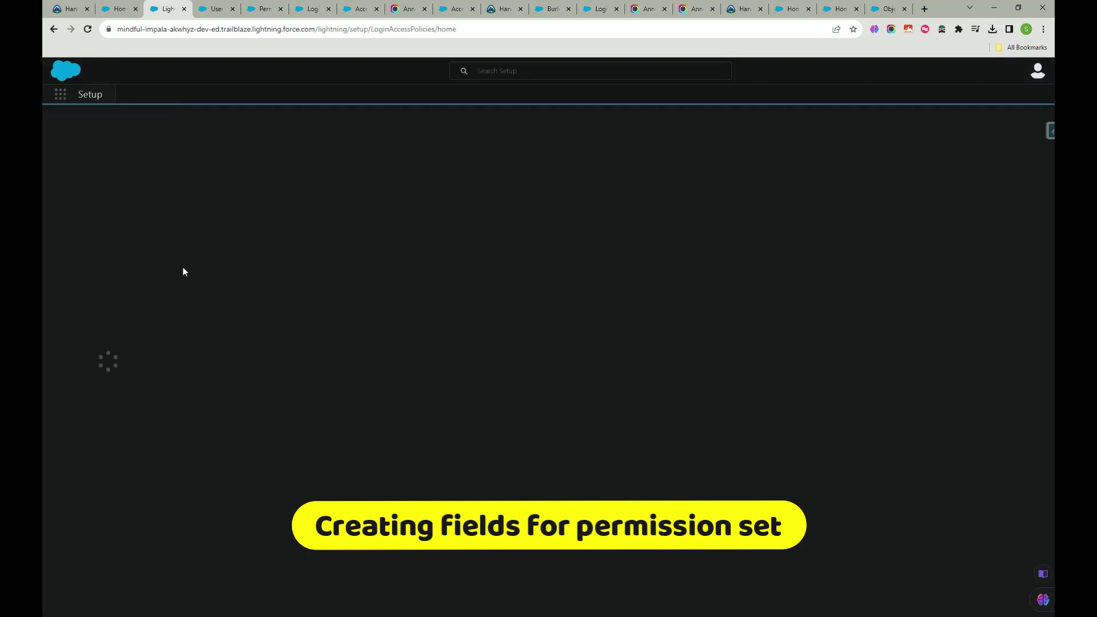
Look through the Users, permission set assignment and Account field tabs, and close the duplicate Sales home tab.
left_click(218, 10)
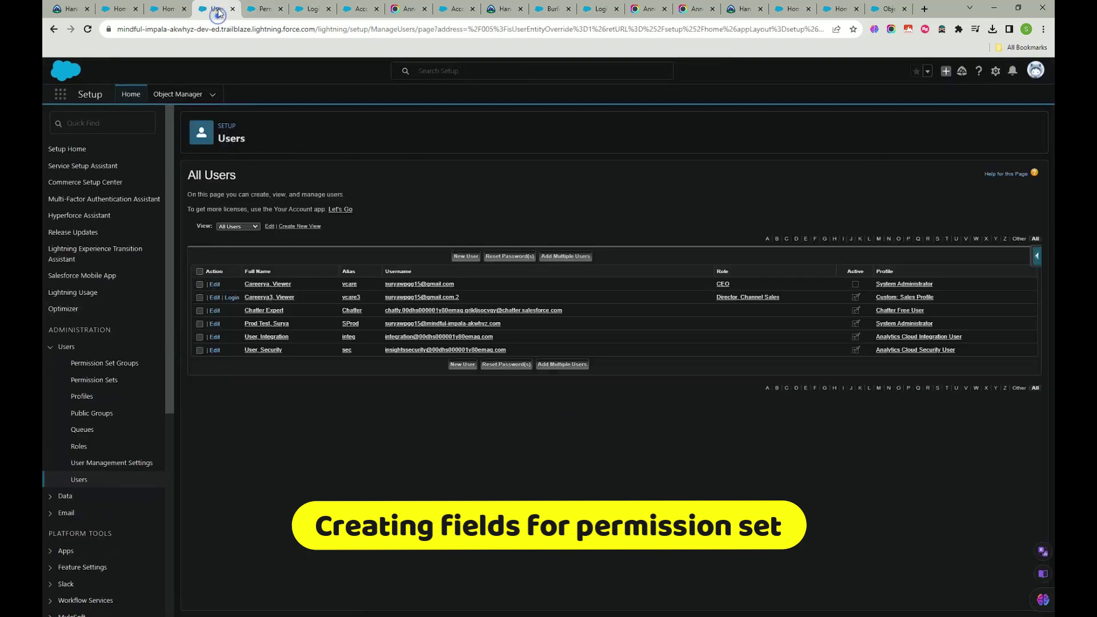
left_click(261, 10)
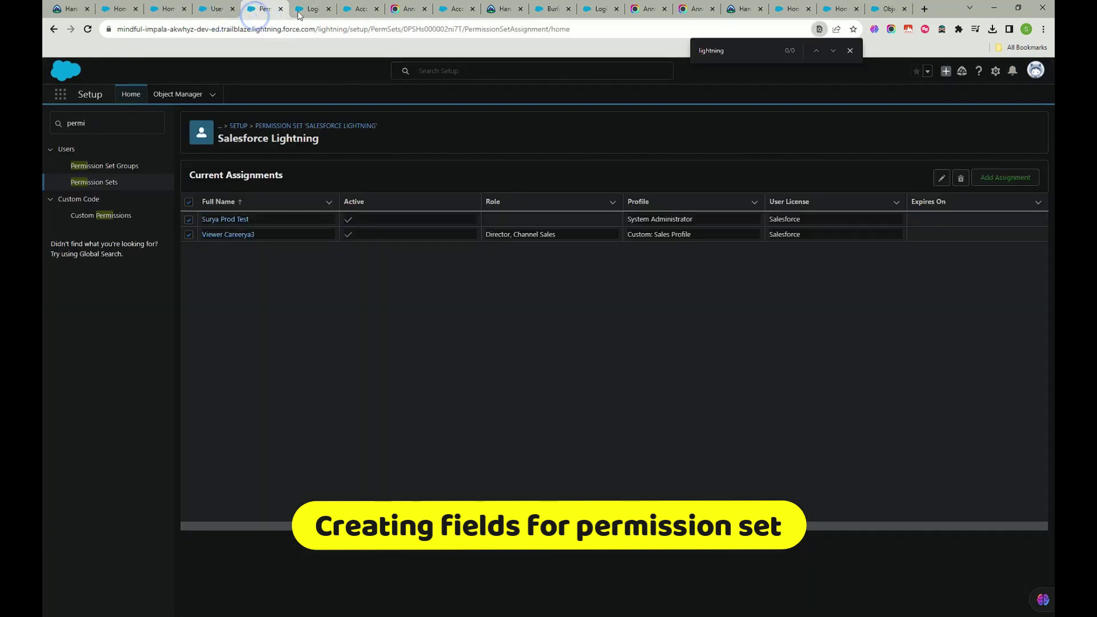
left_click(360, 12)
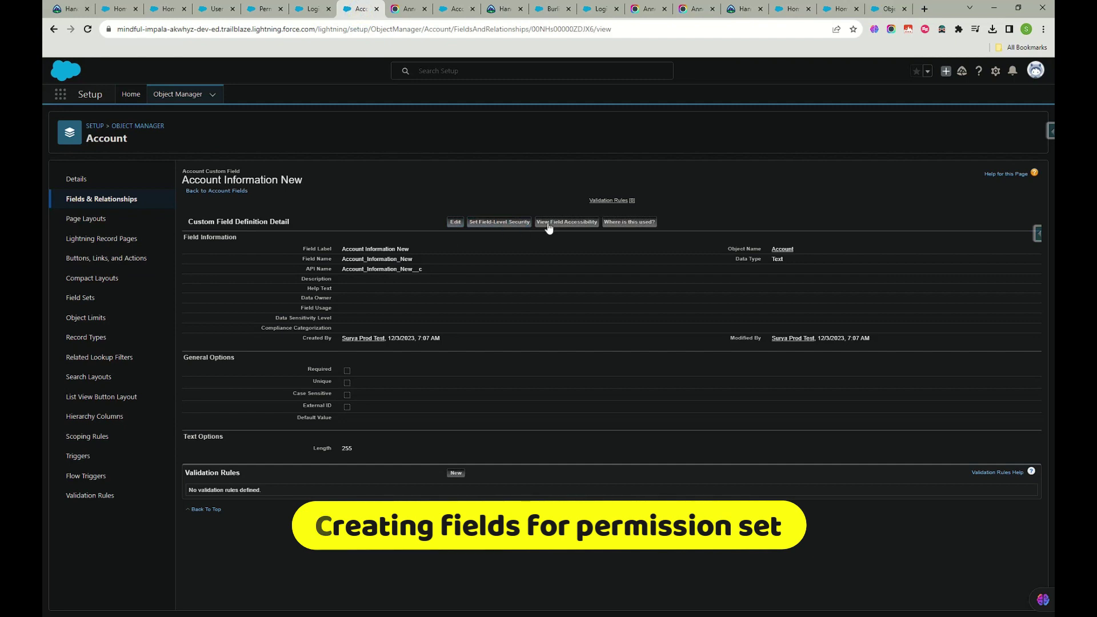
left_click(840, 8)
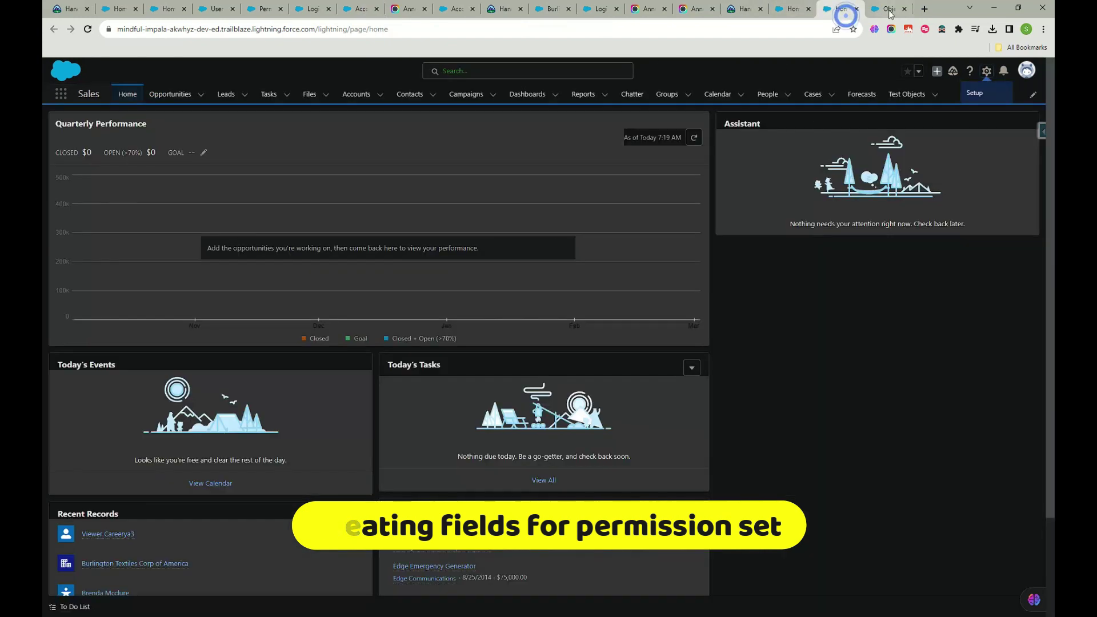
left_click(889, 8)
left_click(793, 10)
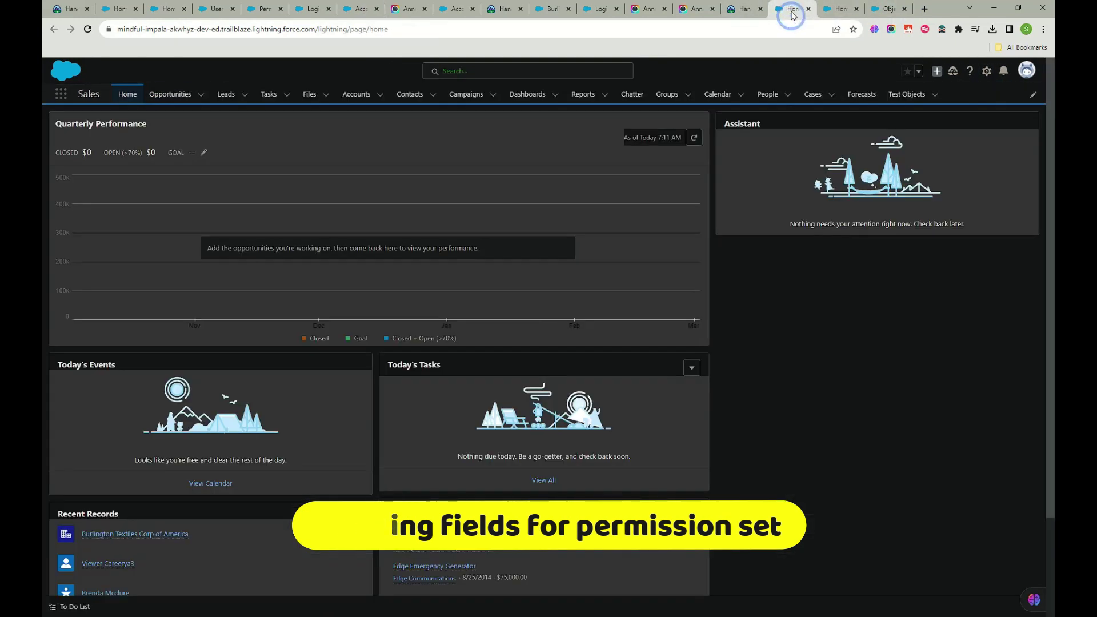
left_click(808, 8)
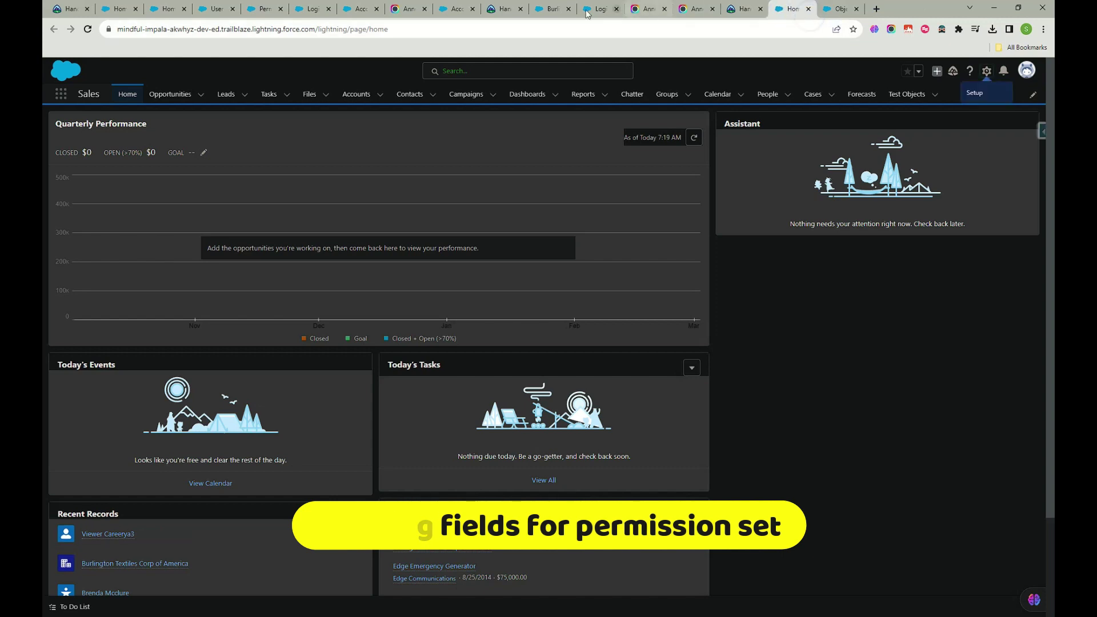
Check the admin's Burlington Textiles account tab and switch to the neighbouring tab with the Salesforce login page.
left_click(587, 13)
left_click(547, 13)
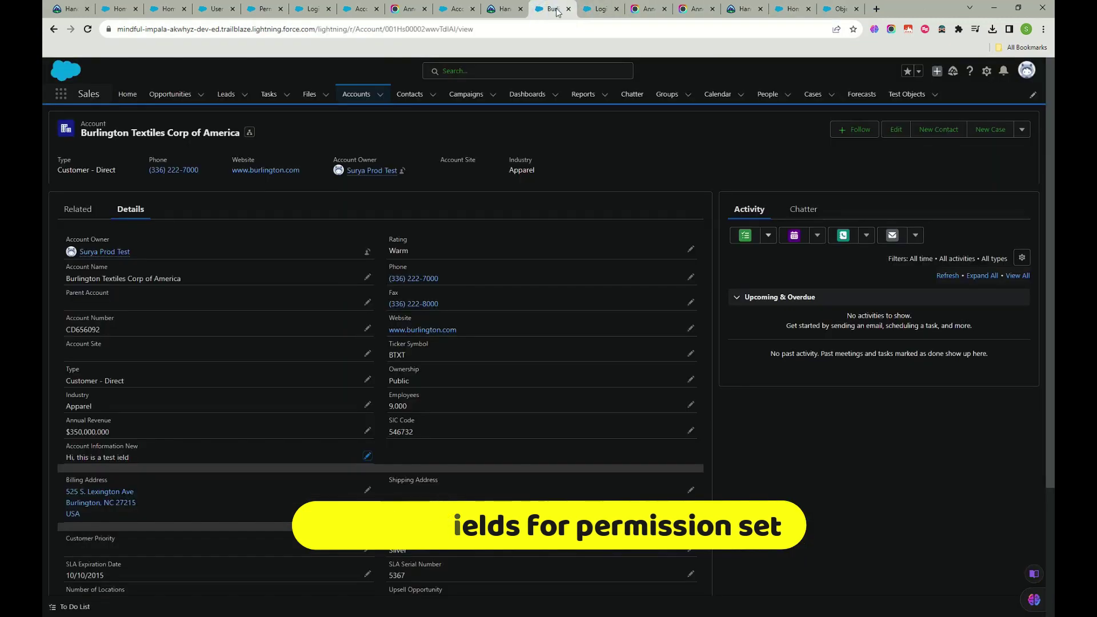
left_click(597, 8)
left_click(336, 251)
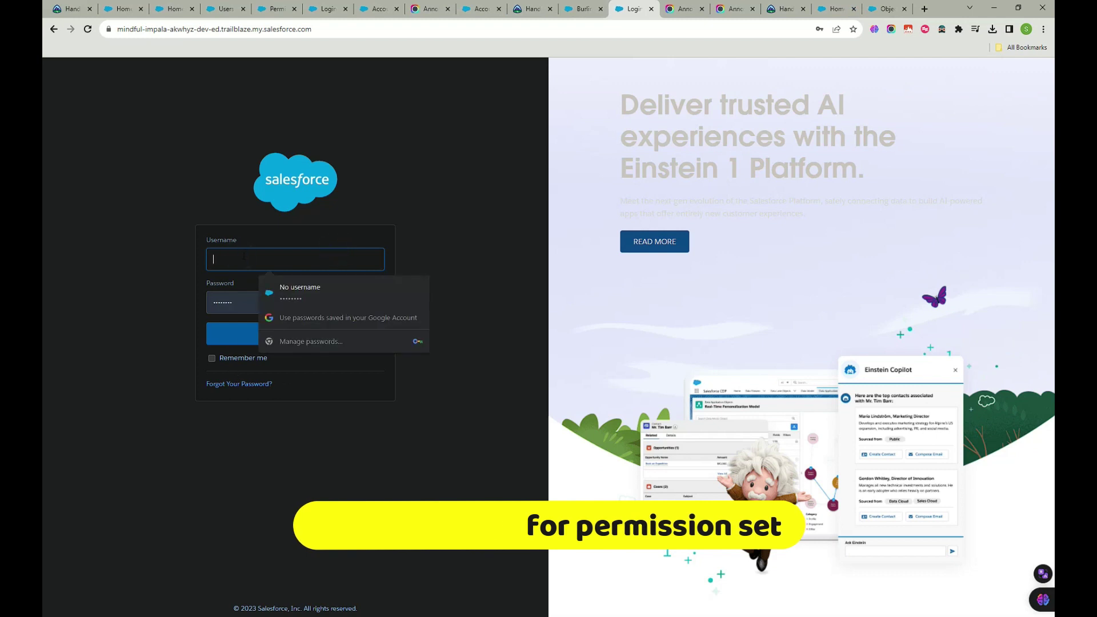
type("sury")
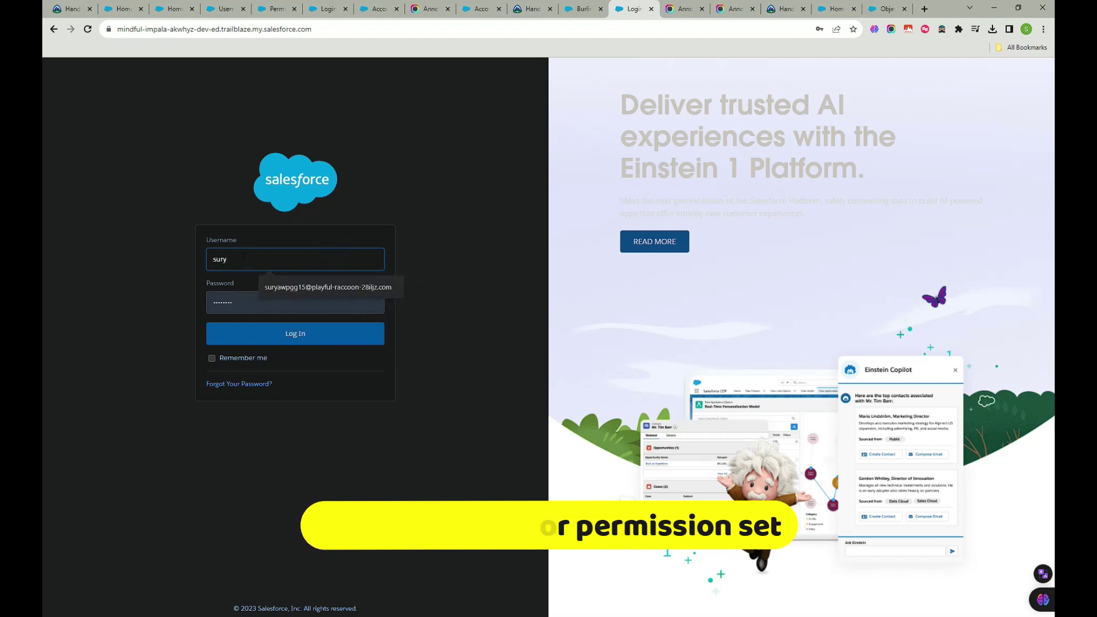
type("awpg")
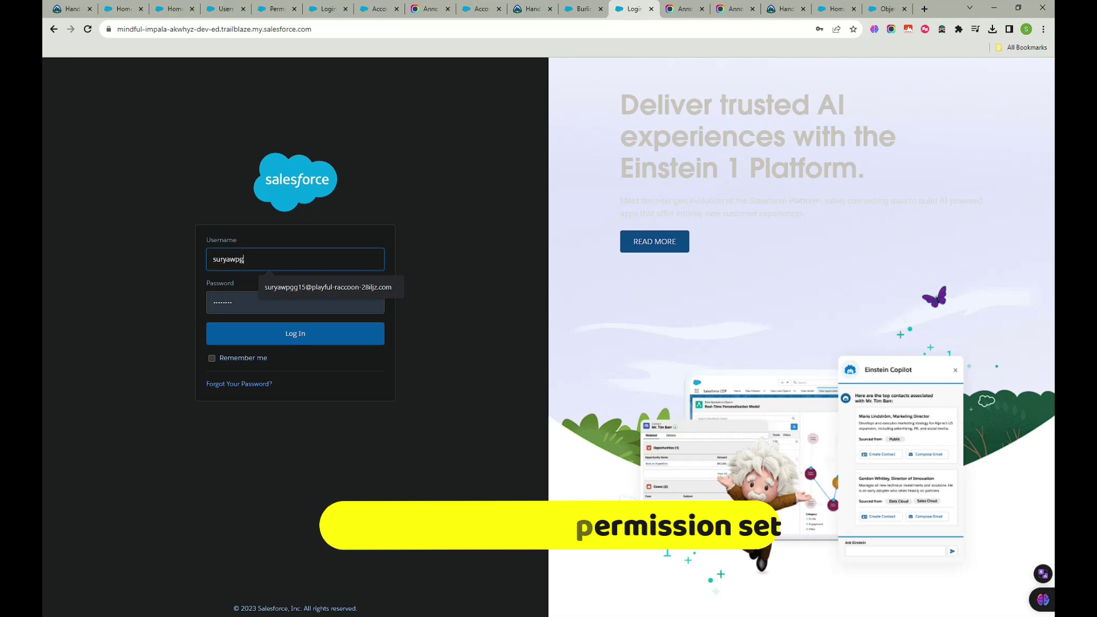
key("BackSpace")
key("BackSpace")
key("BackSpace")
key("BackSpace")
key("BackSpace")
key("BackSpace")
key("BackSpace")
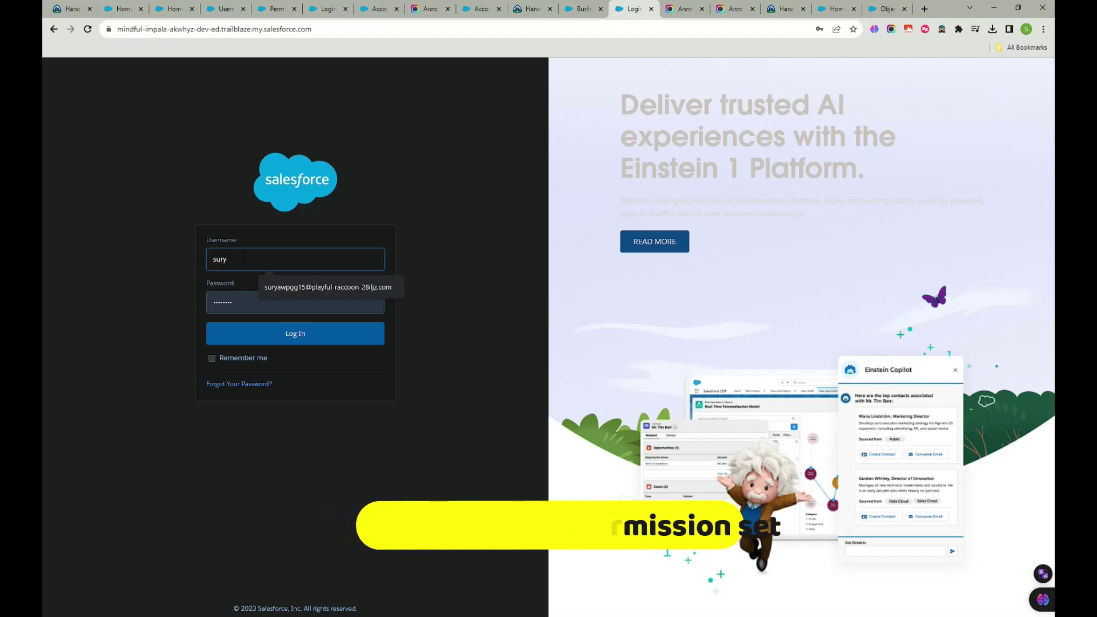
Reload the login page to restore the admin's Sales home page, glancing at the neighbouring Burlington Textiles account tab.
left_click(87, 29)
left_click(589, 111)
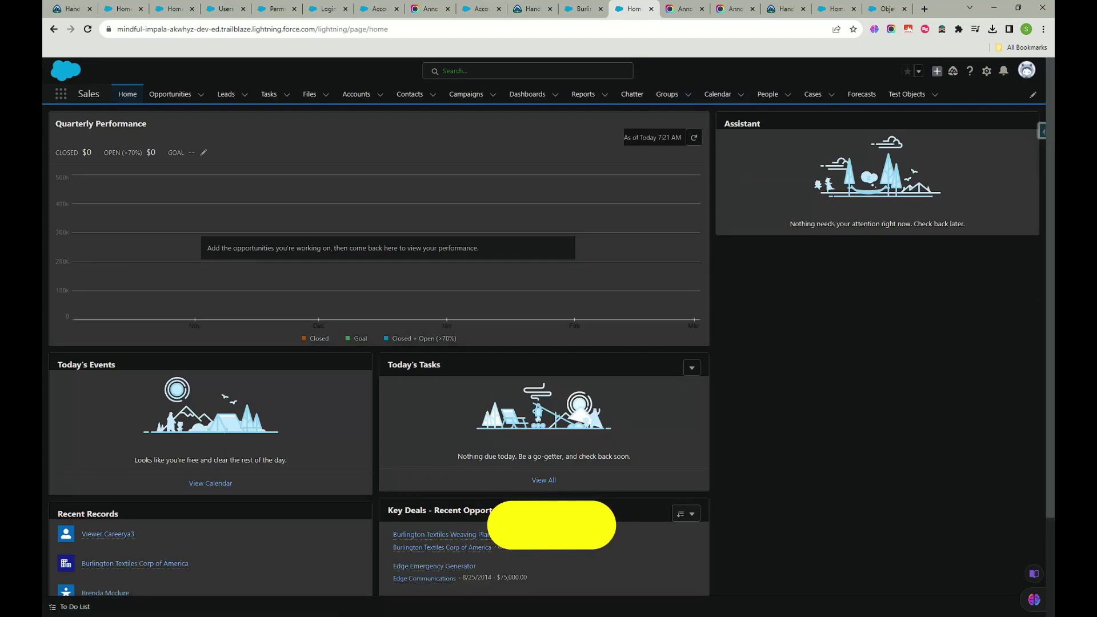
left_click(581, 9)
left_click(628, 10)
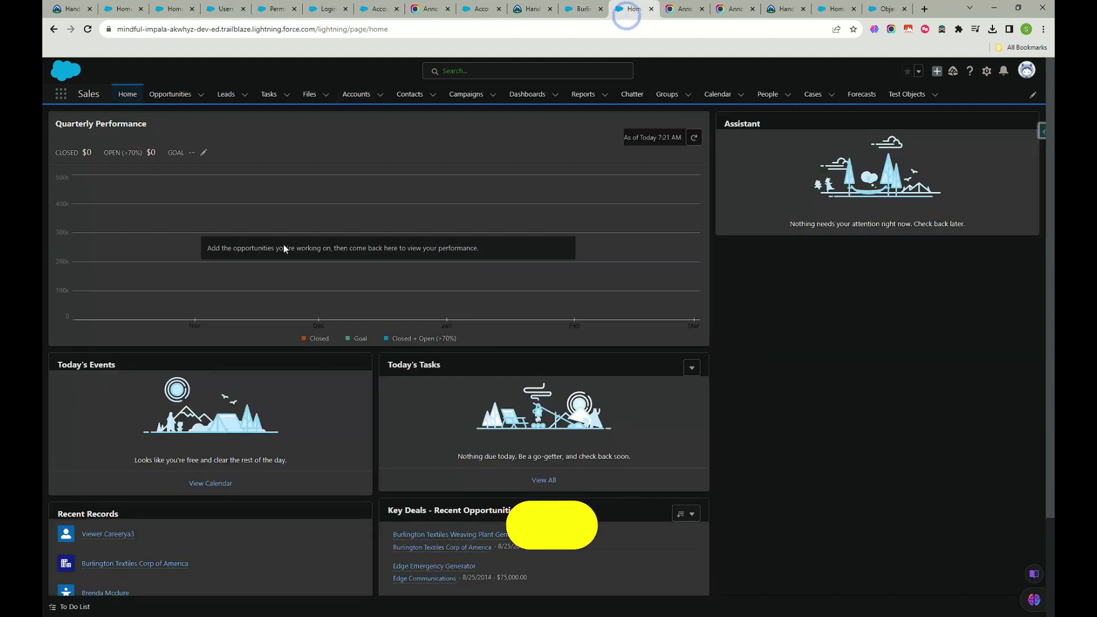
Search the Salesforce Inspector users for "car" and log in as the user with the Custom: Sales Profile.
left_click(1041, 131)
left_click(945, 175)
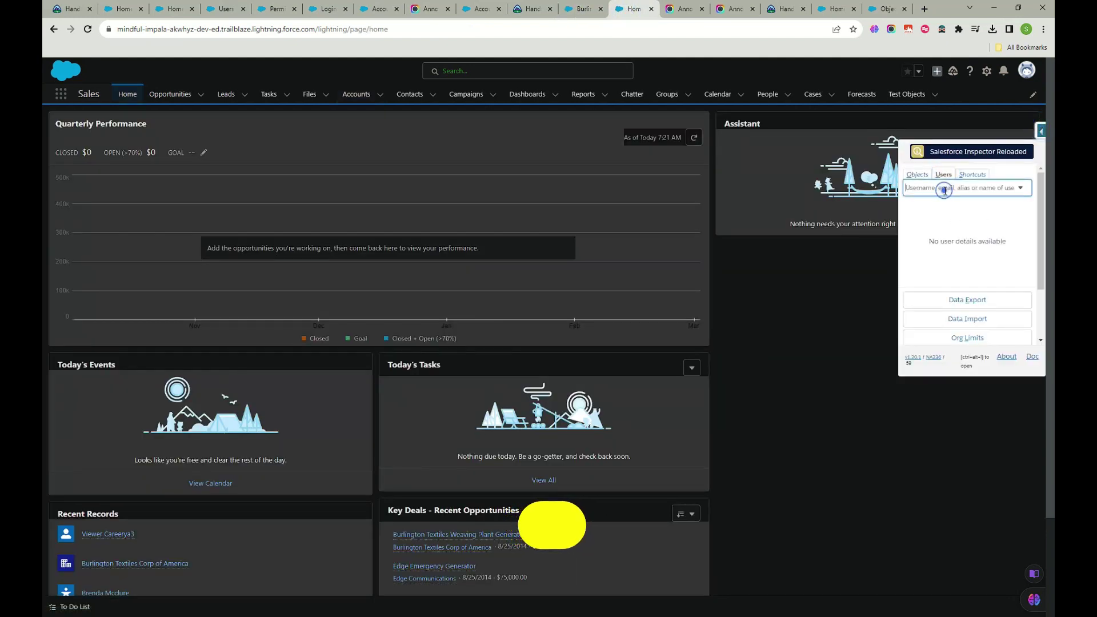
type("c")
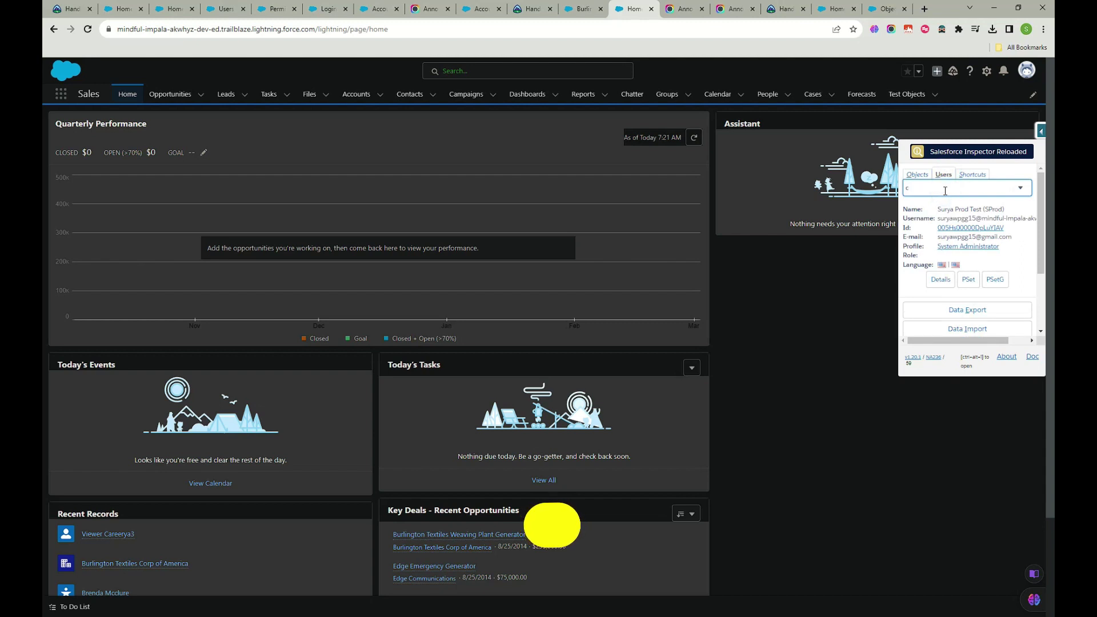
type("ar")
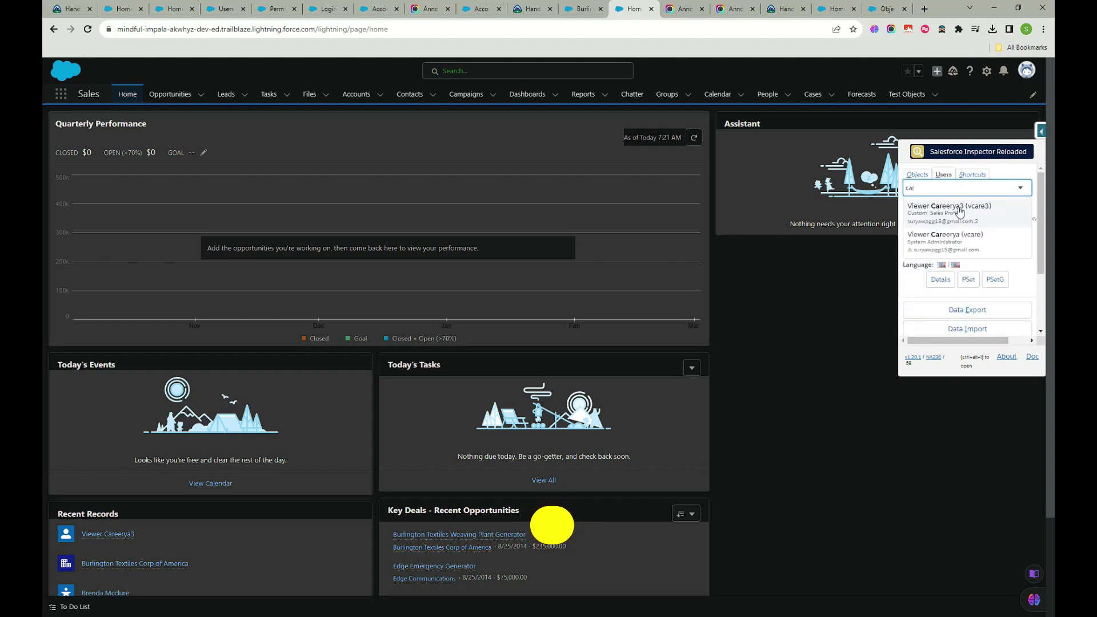
left_click(960, 211)
left_click(952, 297)
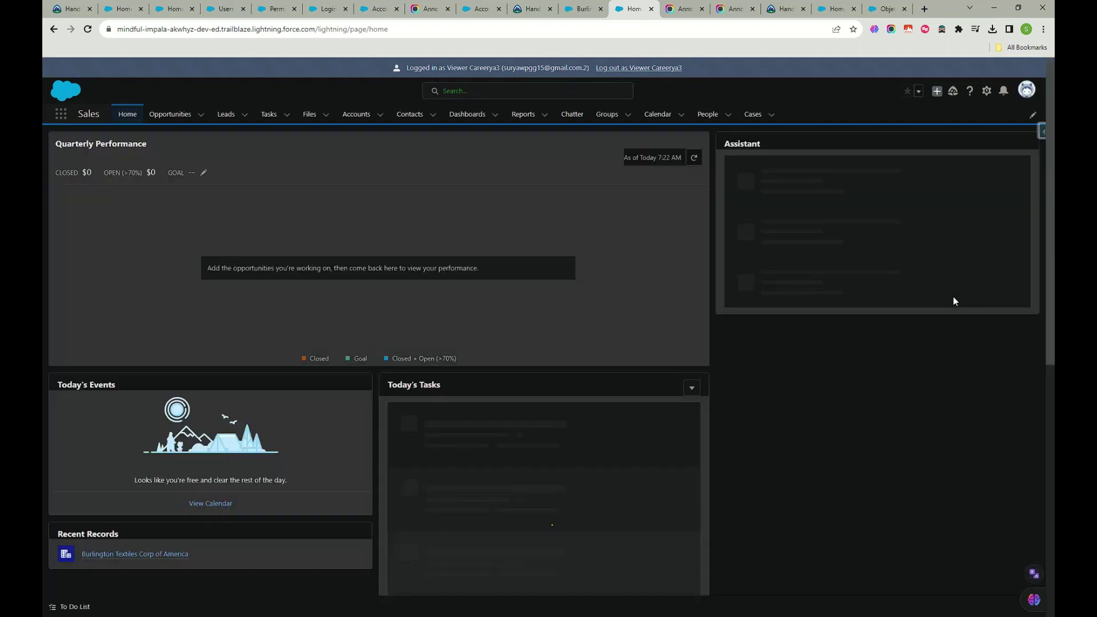
Open the details of the Burlington Textiles Corp of America account and highlight the Account Information New field's value.
left_click(357, 115)
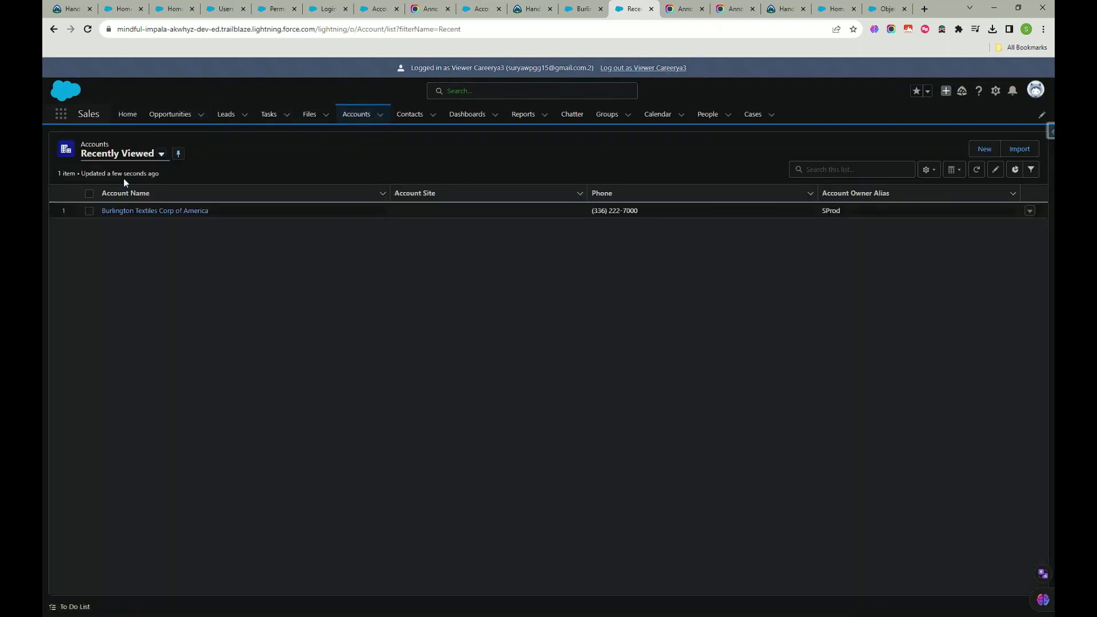
left_click(140, 211)
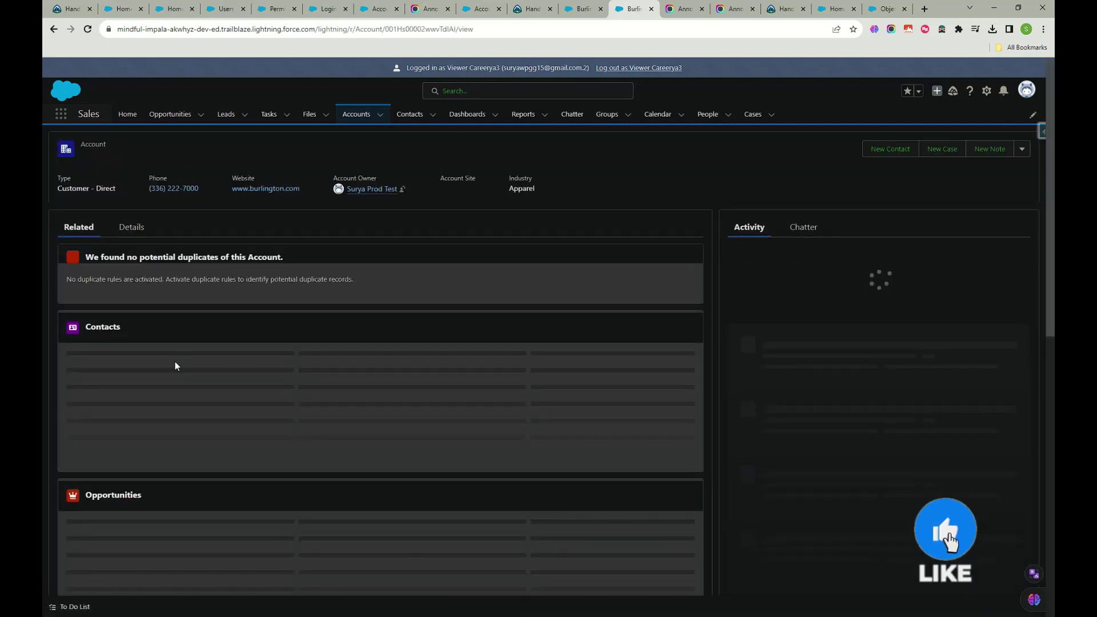
left_click(130, 227)
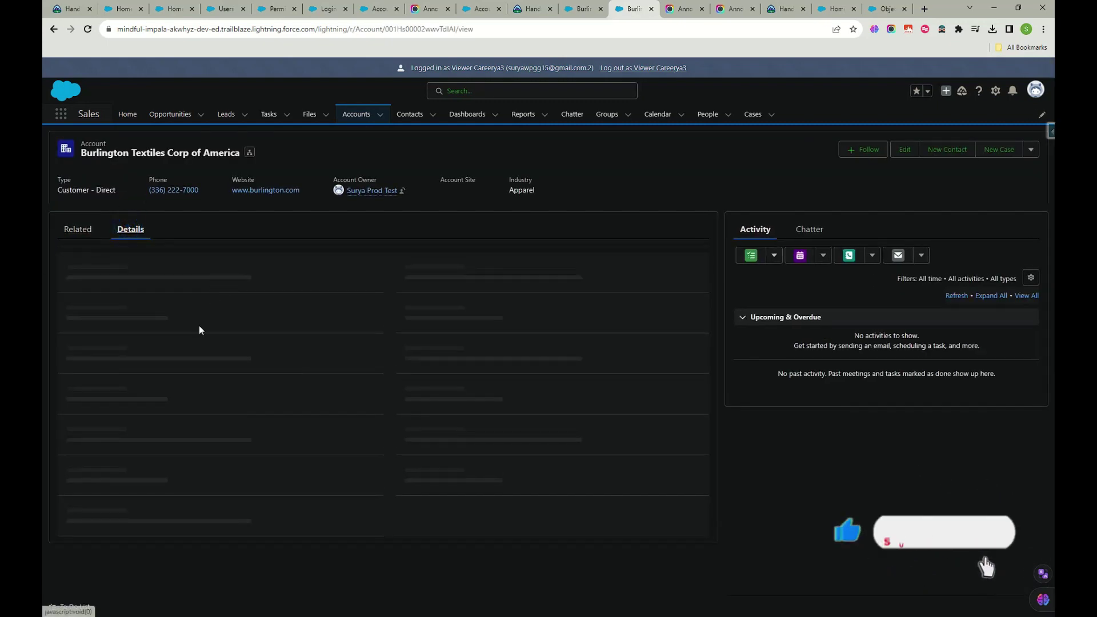
scroll(123, 323, "down", 5)
left_click_drag(376, 337, 150, 327)
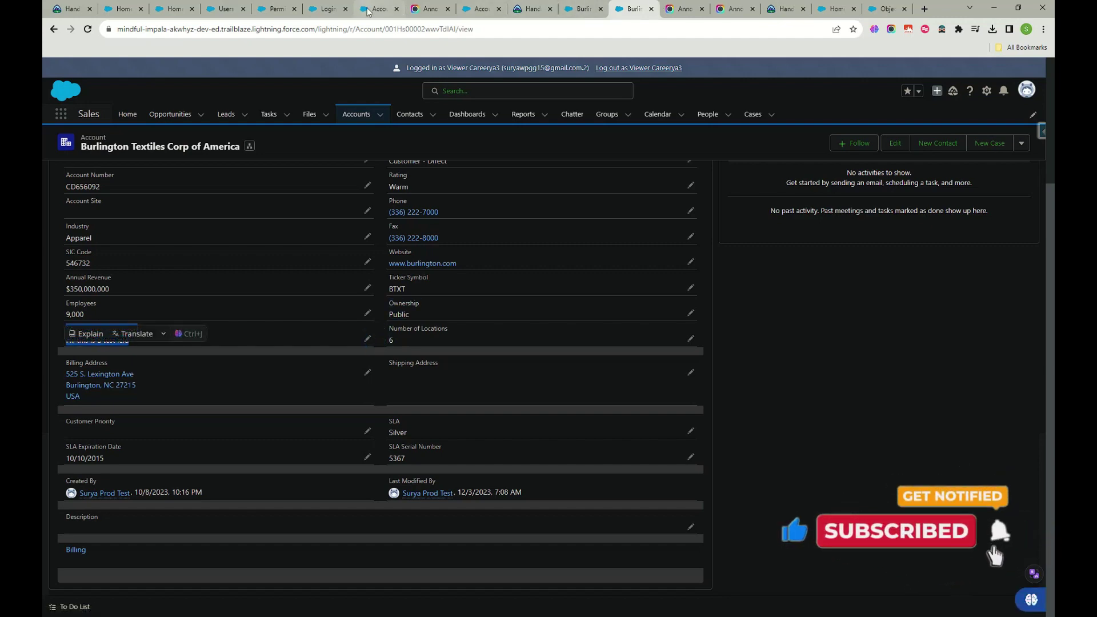
Review the captured field-level security screenshot, and capture the visible part of the sales user's Burlington Textiles Corp of America account page.
left_click(174, 12)
left_click(420, 13)
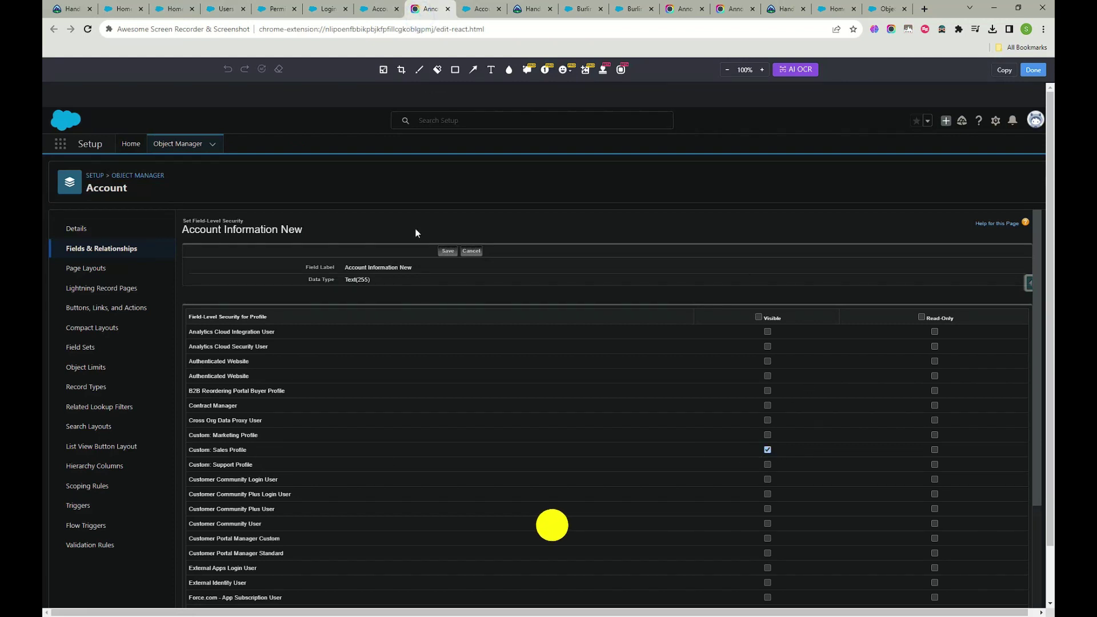
left_click(628, 11)
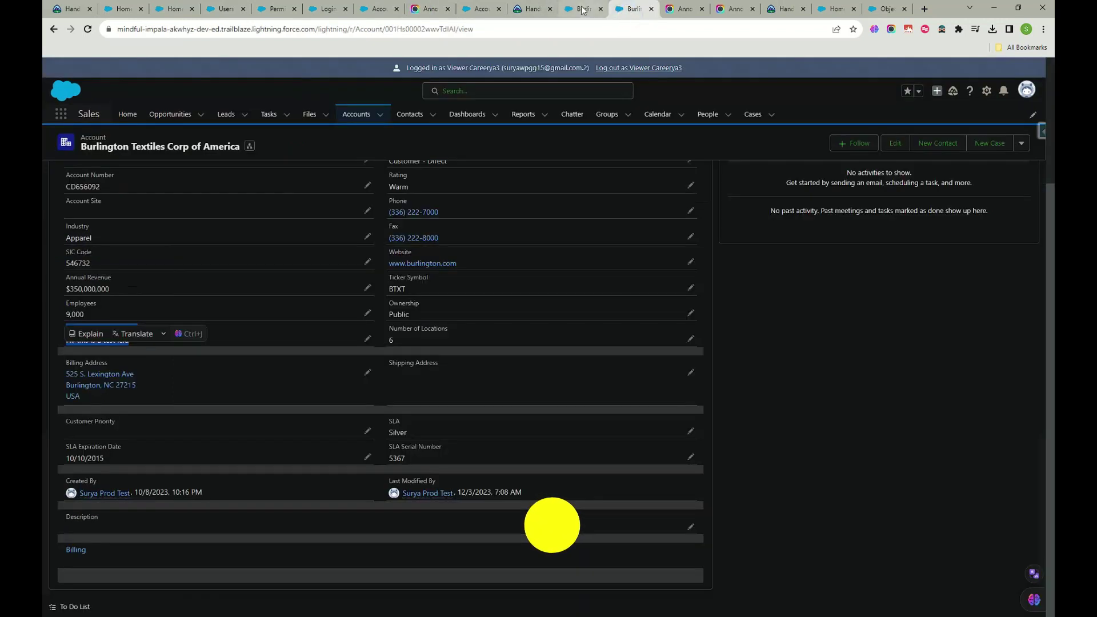
left_click(627, 9)
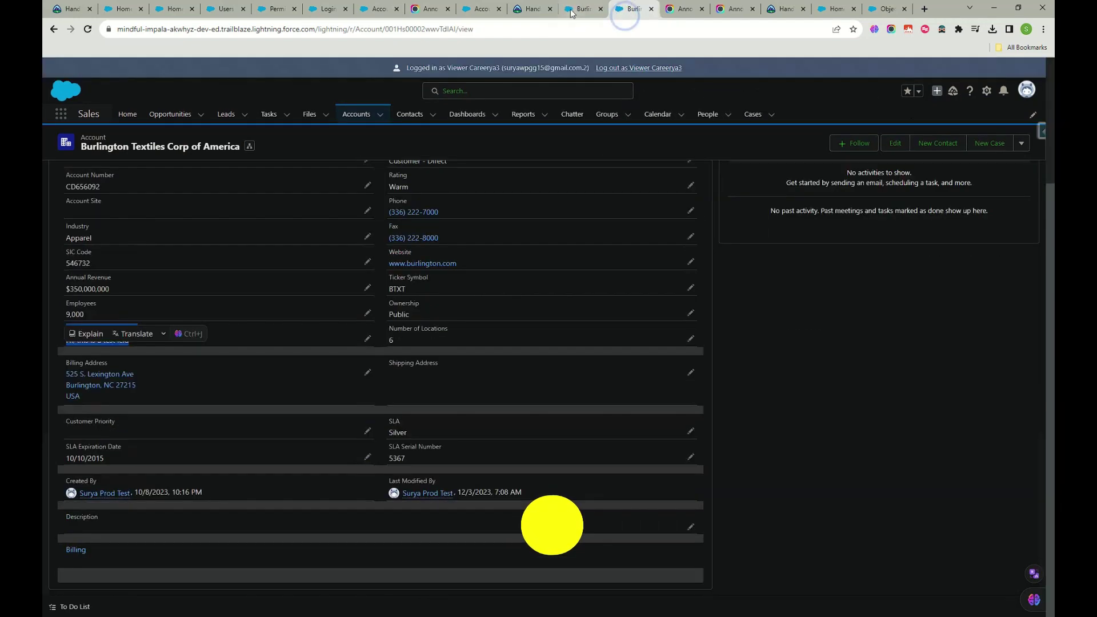
left_click(890, 30)
left_click(769, 90)
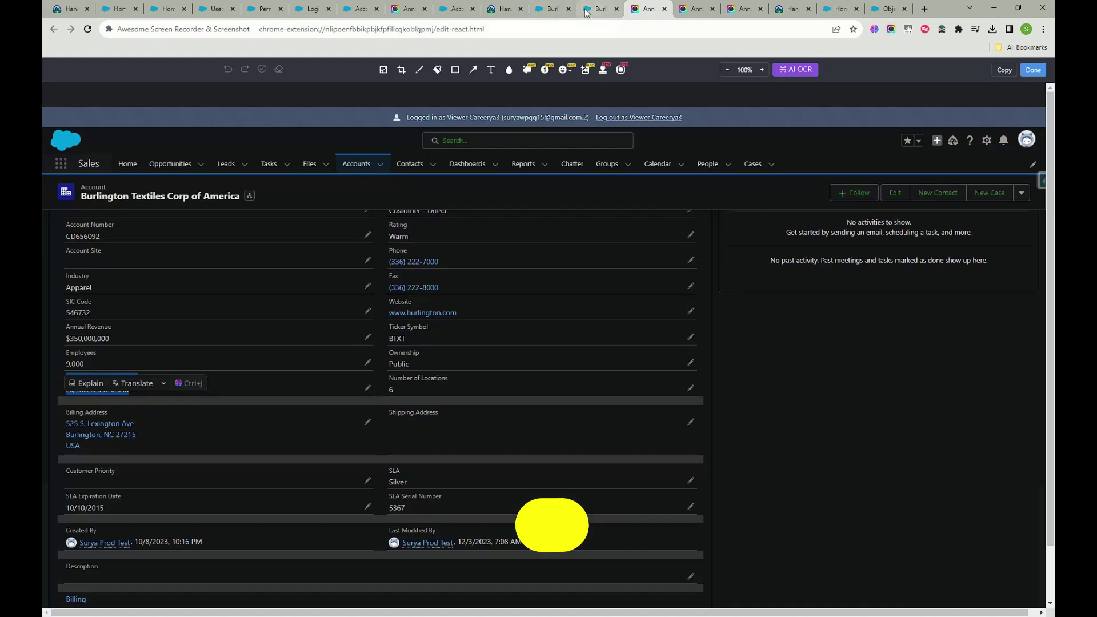
Log out of the sales user's session from the Burlington Textiles account and go back one page.
left_click(587, 10)
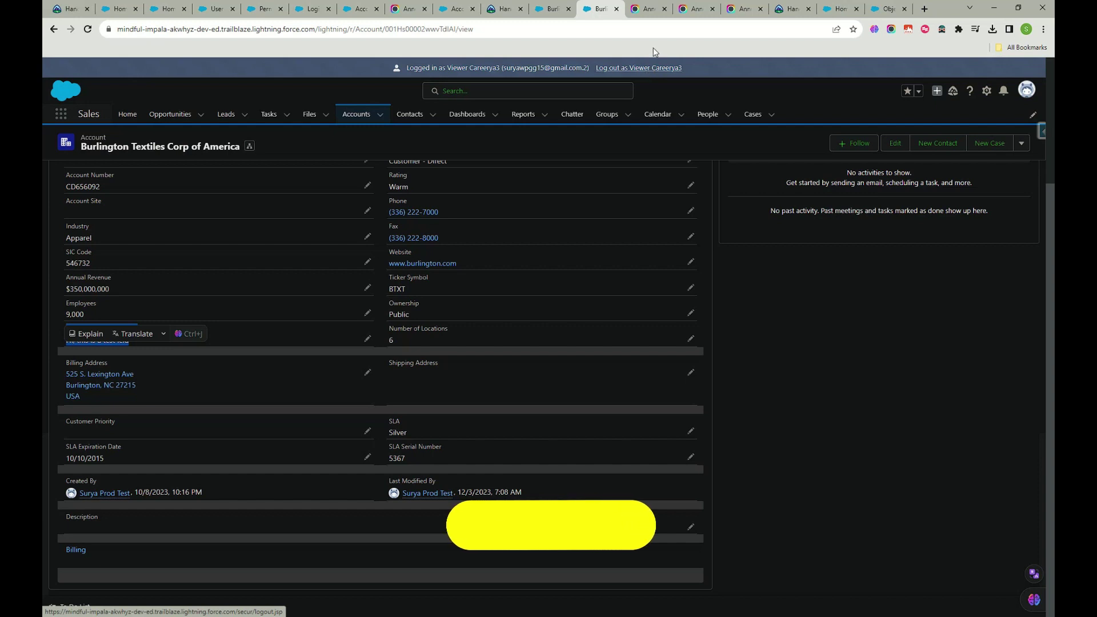
left_click(631, 69)
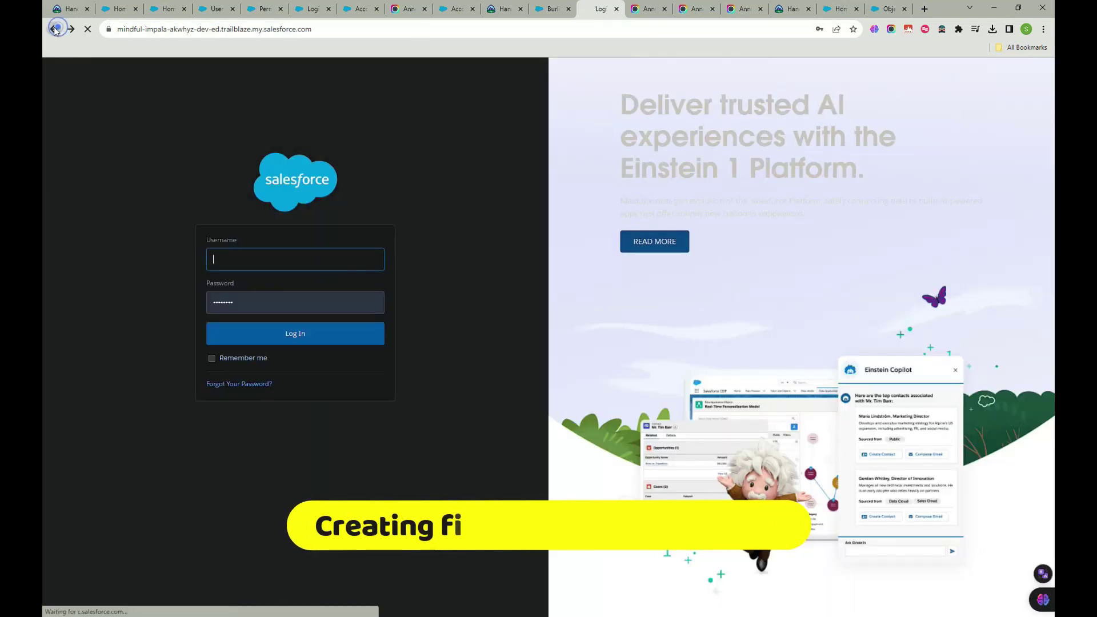
left_click(56, 29)
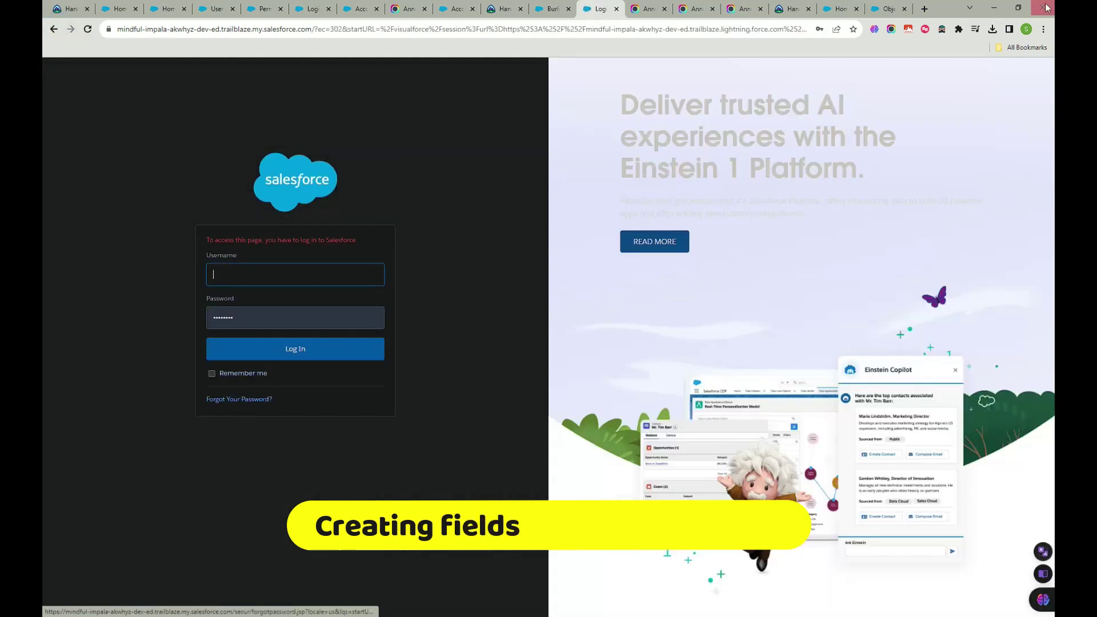
Close the extra Object Manager tab and relaunch the Fields org from the bookmarked Hands-On Orgs page.
left_click(905, 8)
left_click(888, 15)
left_click(1027, 47)
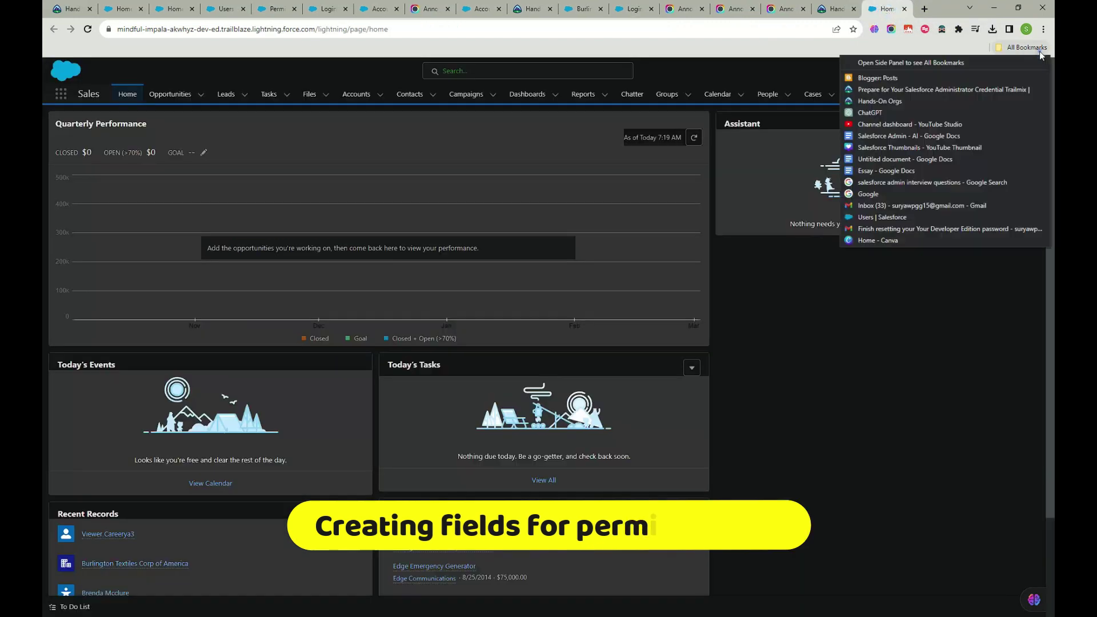
left_click(876, 100)
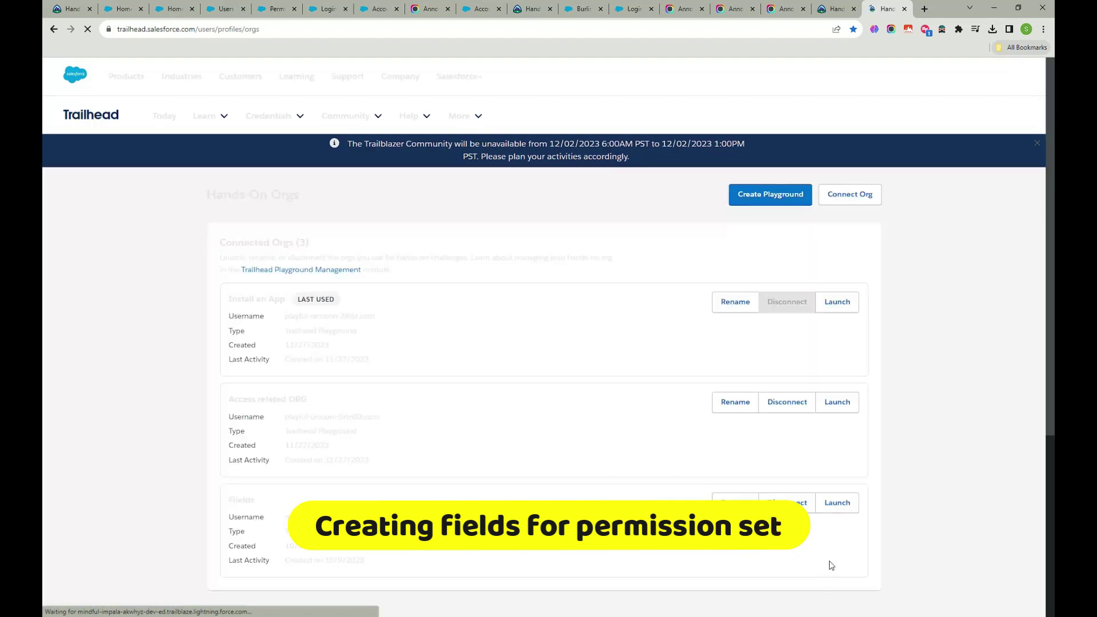
left_click(837, 503)
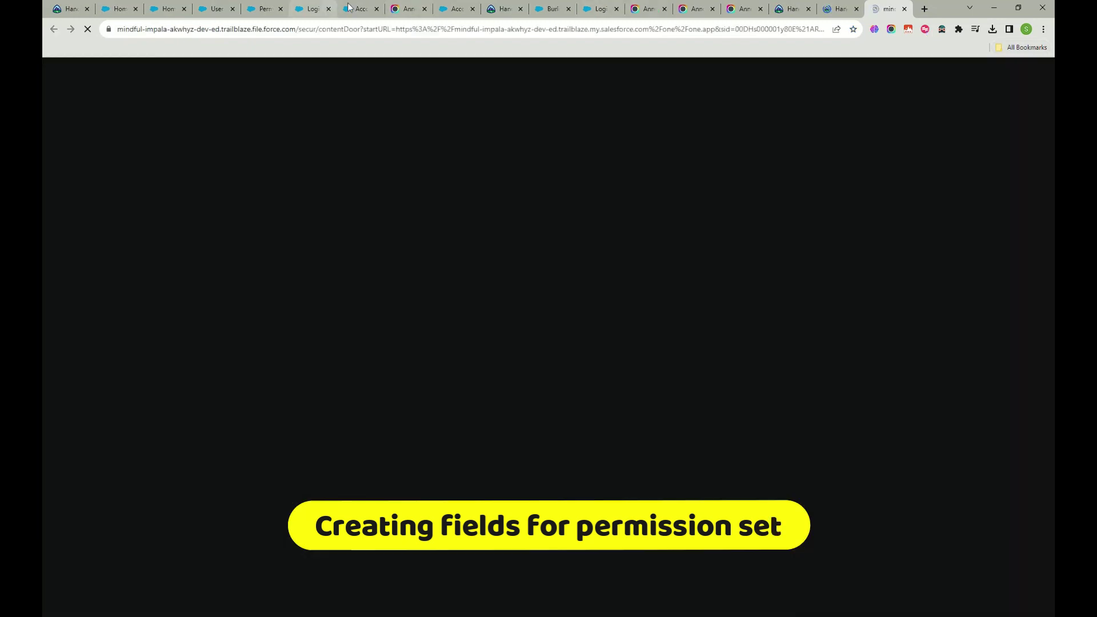
Return to the Account object's Fields & Relationships and start a new custom field with the Text data type.
left_click(359, 10)
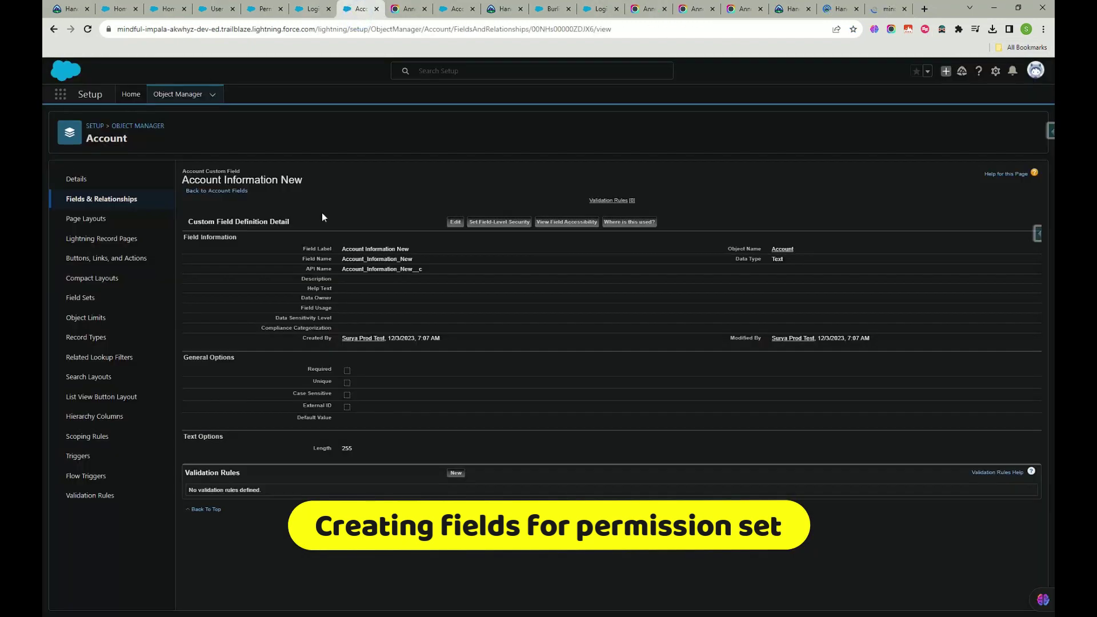
left_click(117, 8)
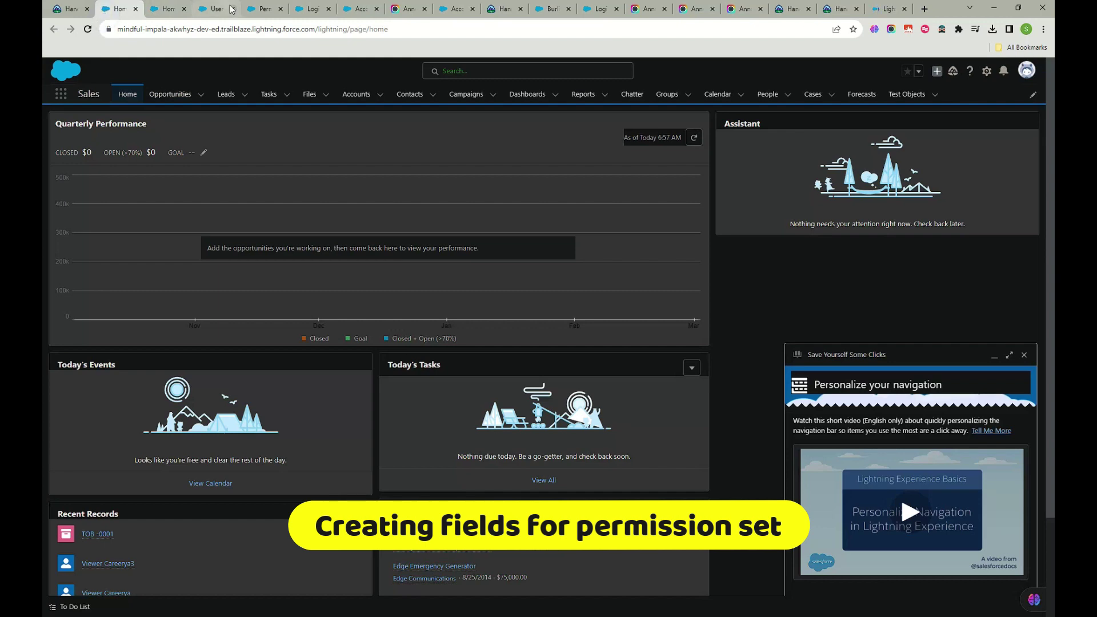
left_click(356, 9)
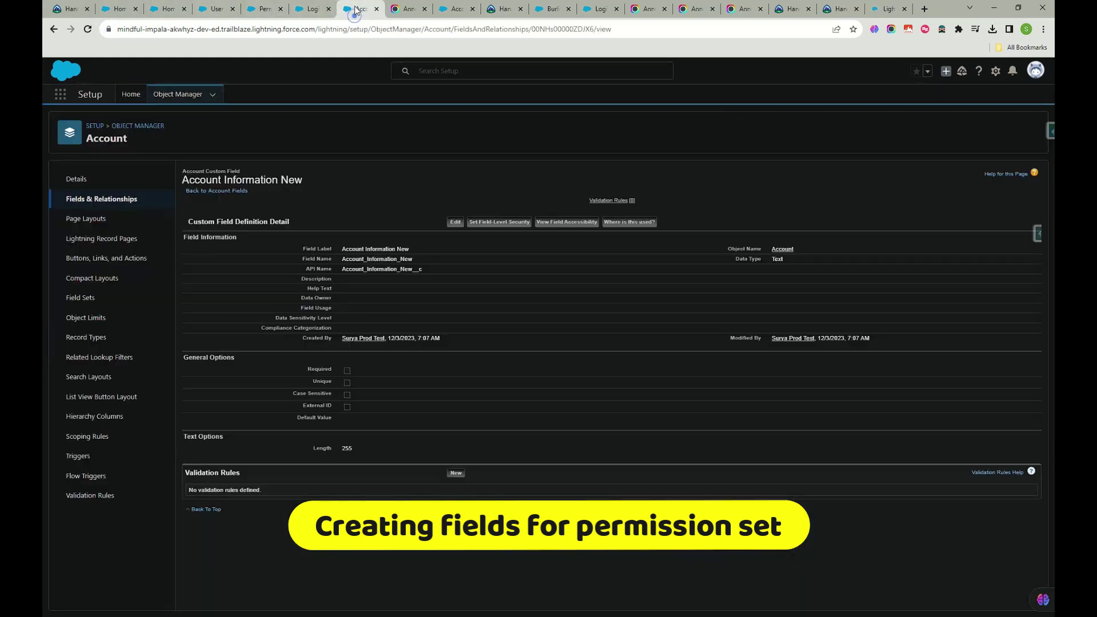
left_click(119, 200)
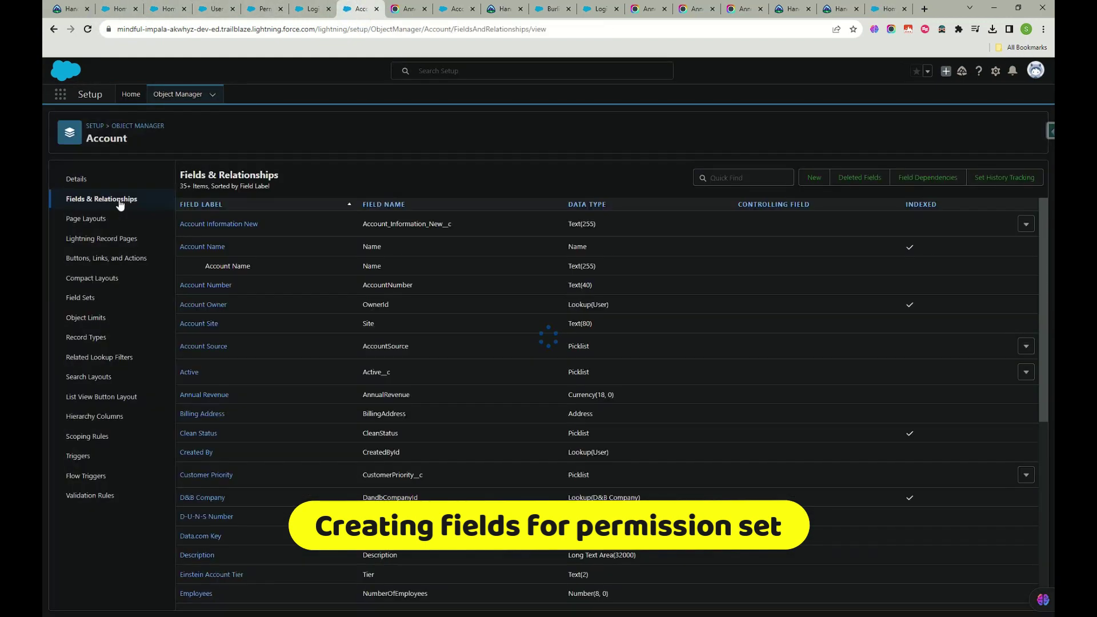
left_click(814, 177)
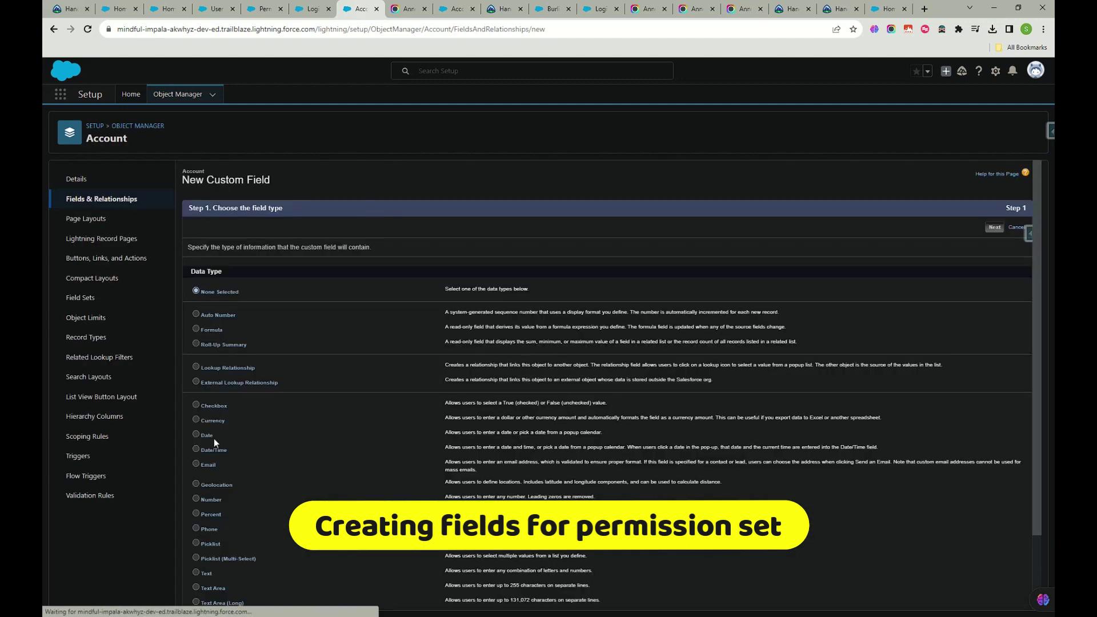
scroll(252, 452, "down", 3)
left_click(195, 484)
left_click(995, 598)
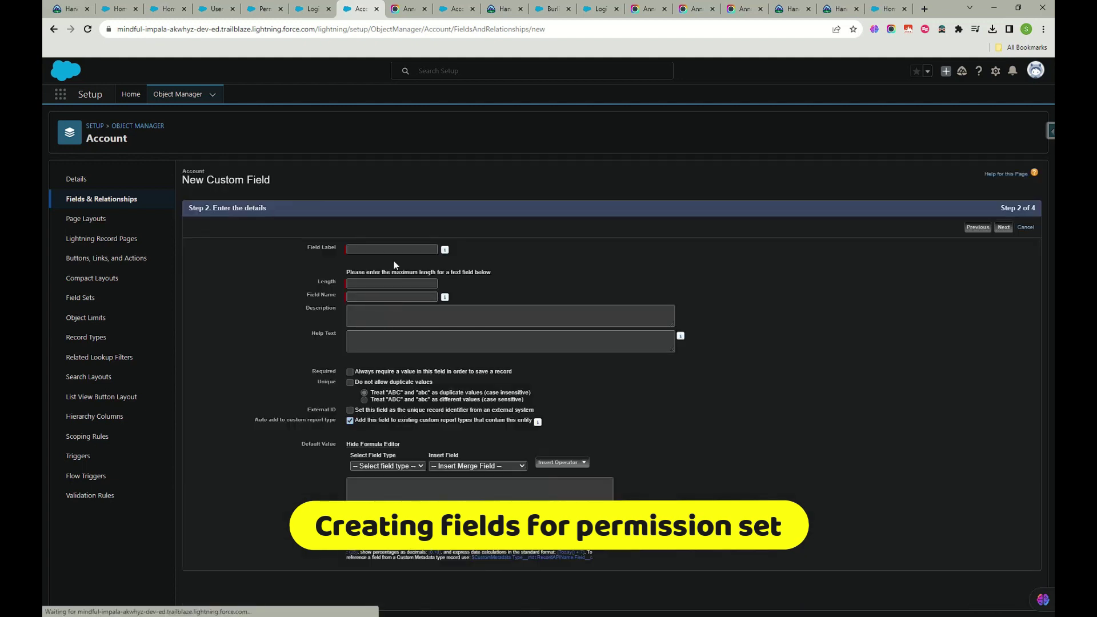
Label the new text field "For permission set", set its length to 125 and continue to field-level security.
left_click(400, 248)
type("or permission set")
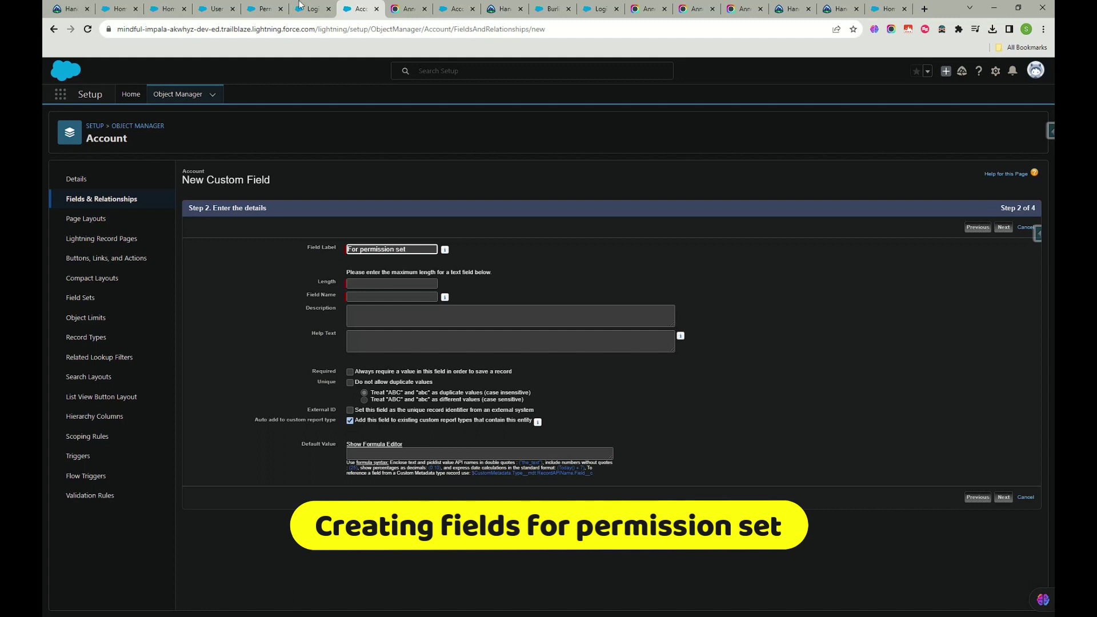
left_click(381, 283)
type("1")
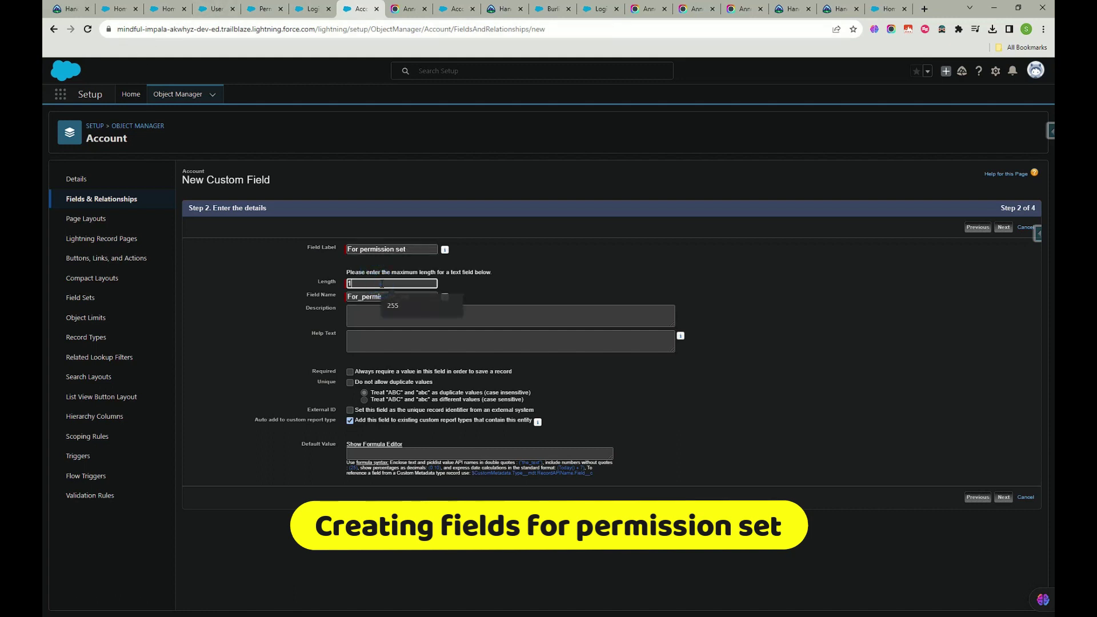
type("25")
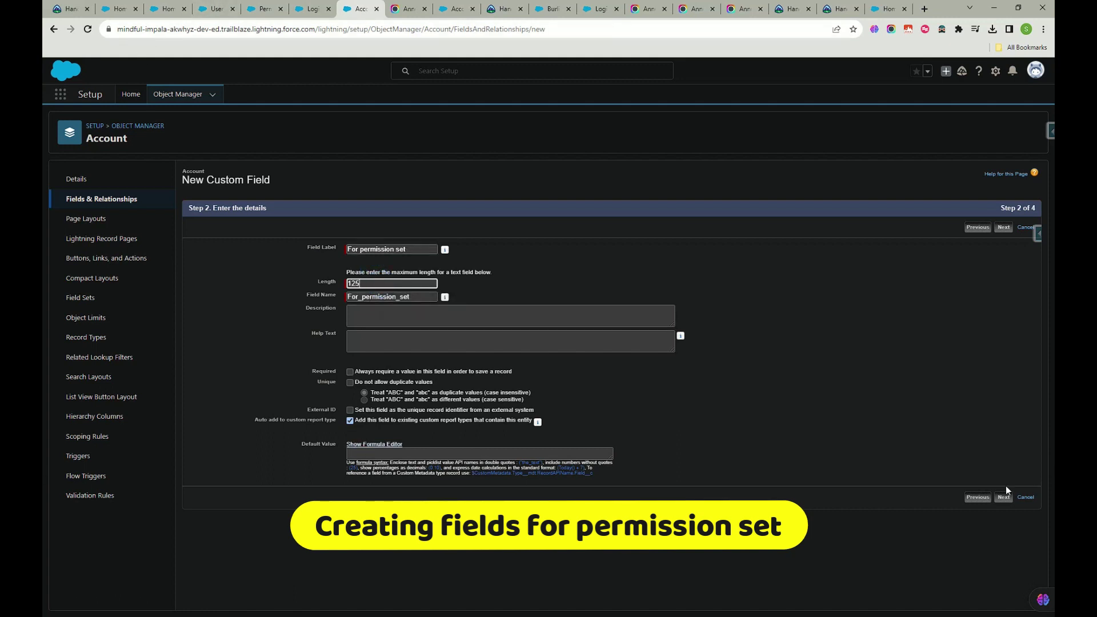
left_click(1005, 498)
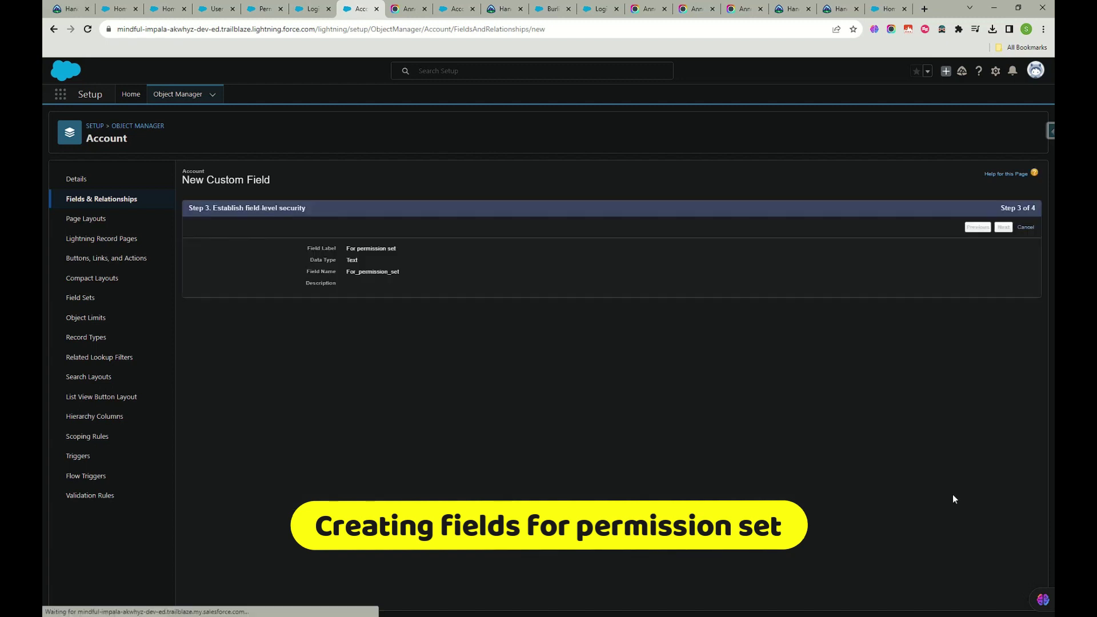
Clear the field's visibility for every profile, keep it on all four Account page layouts and save it.
left_click(757, 314)
scroll(849, 371, "down", 5)
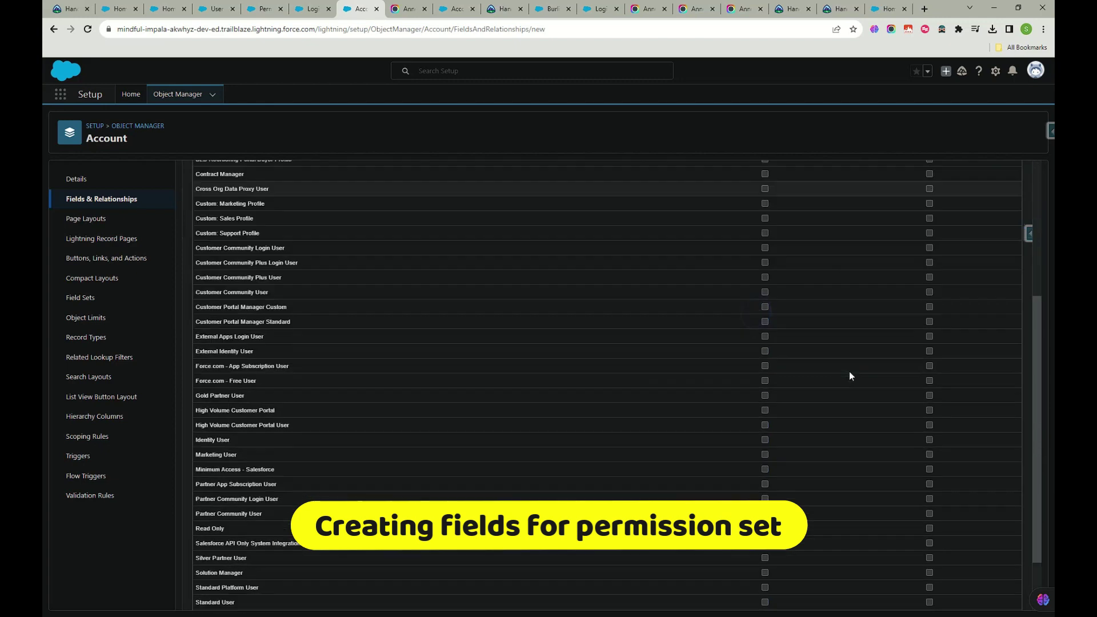
left_click(993, 599)
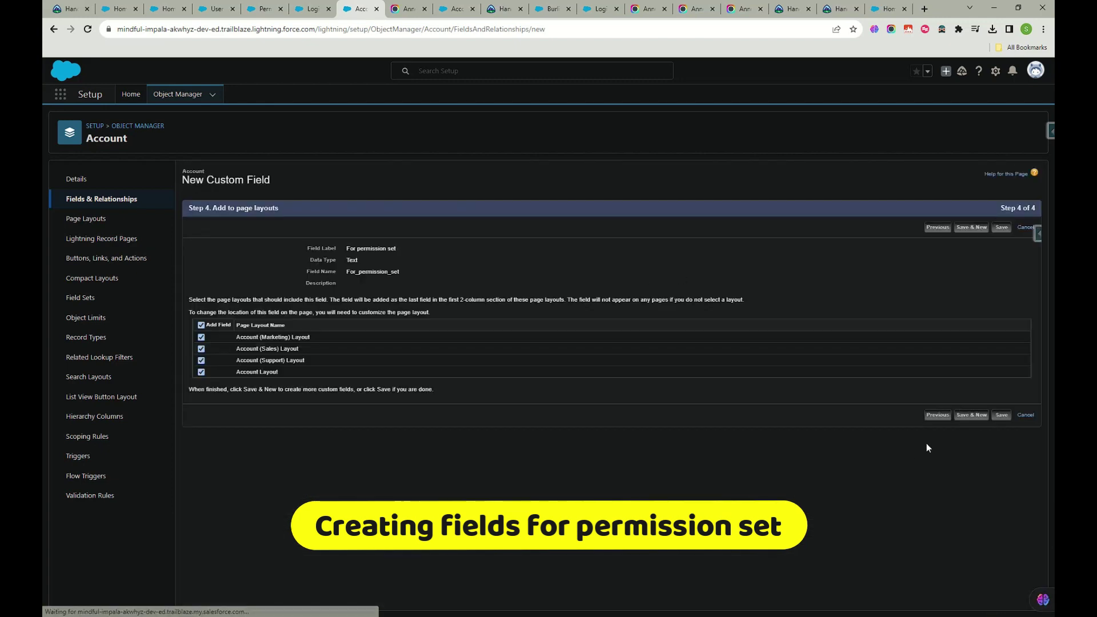
left_click(1003, 416)
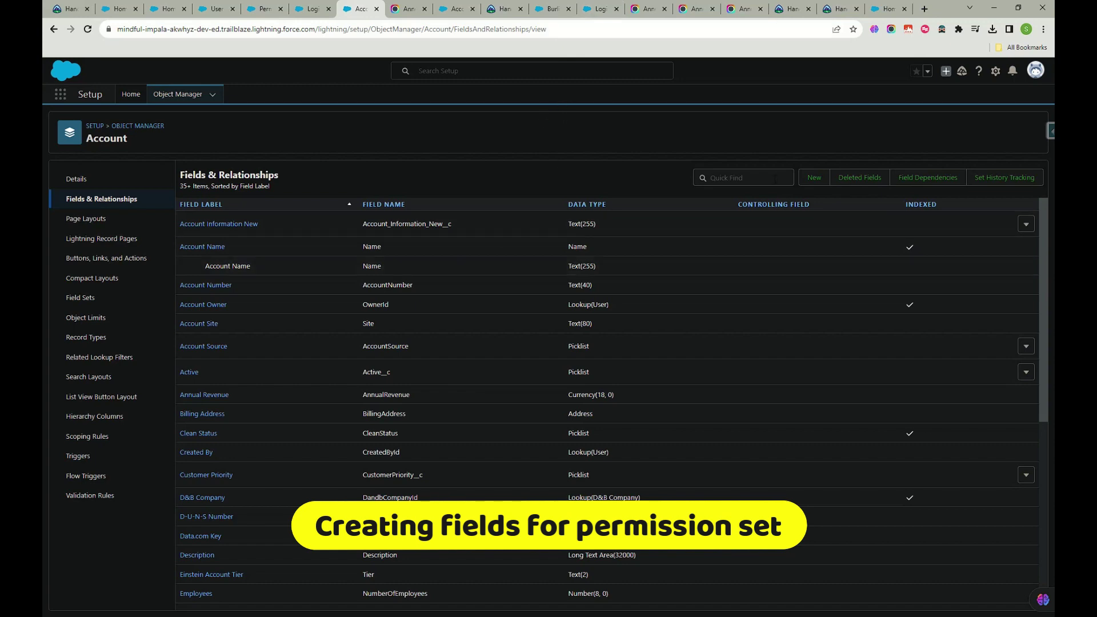
Filter the Account fields by "pe", open the For permission set field and check where it is used.
left_click(554, 7)
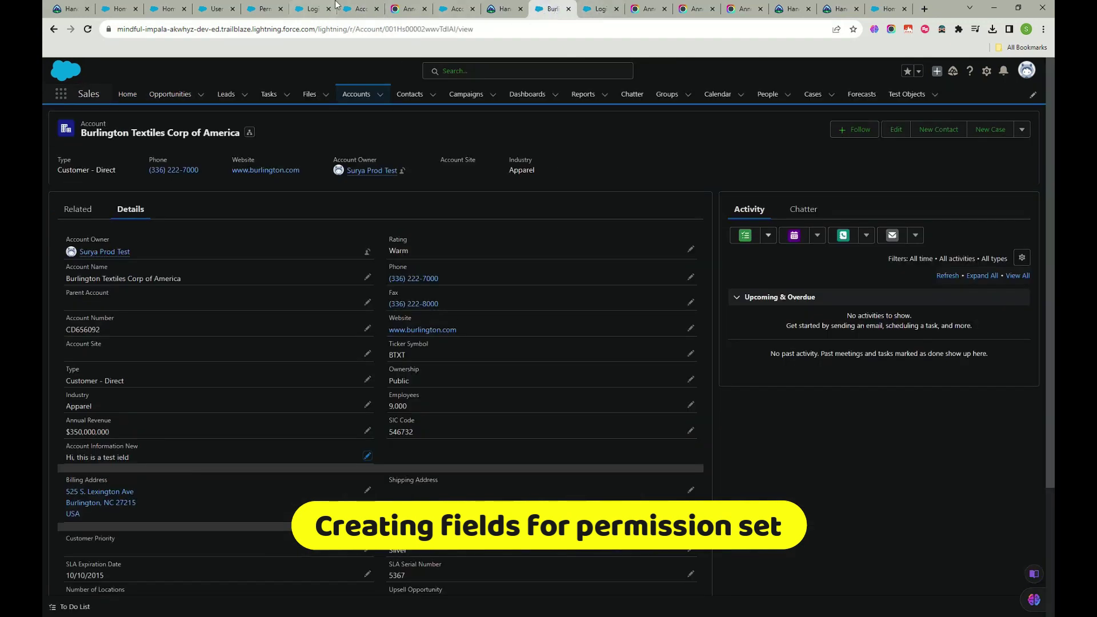
left_click(352, 11)
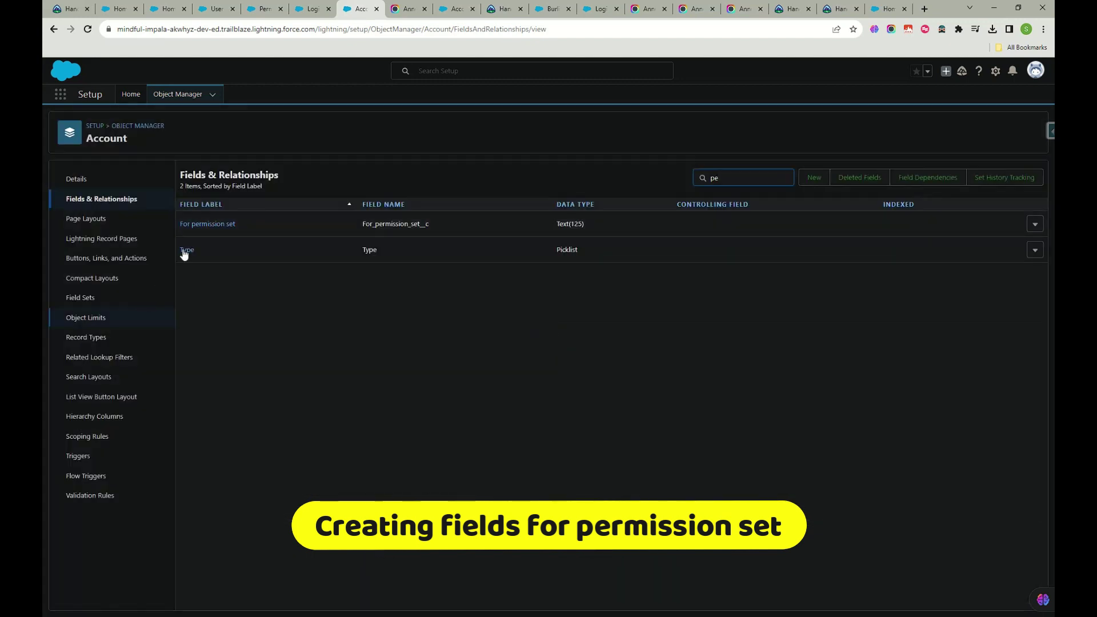
left_click(224, 226)
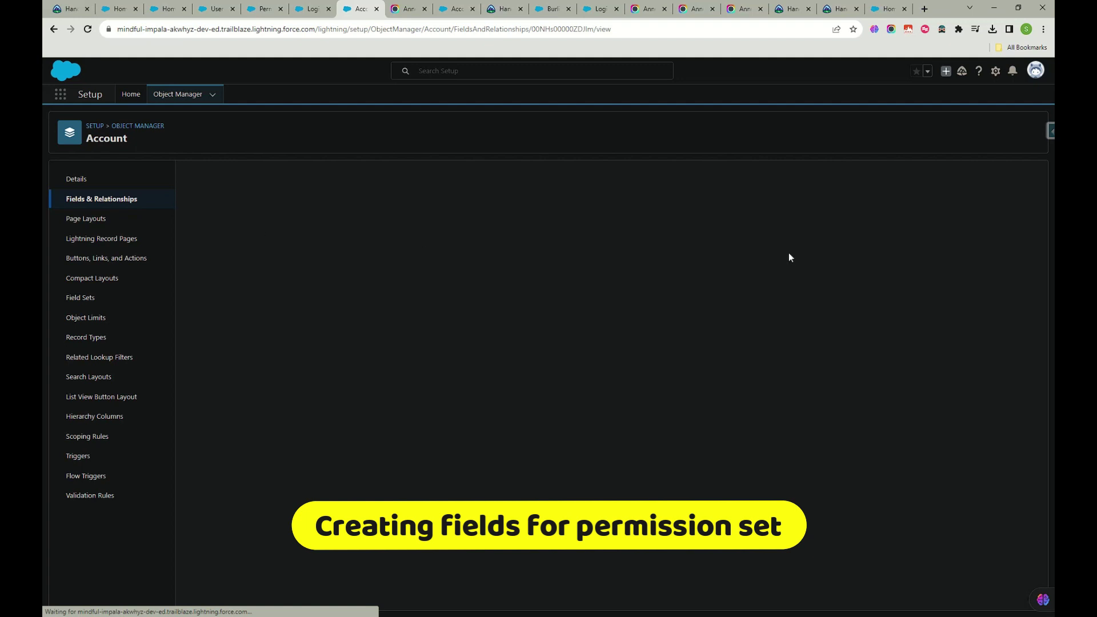
left_click(635, 228)
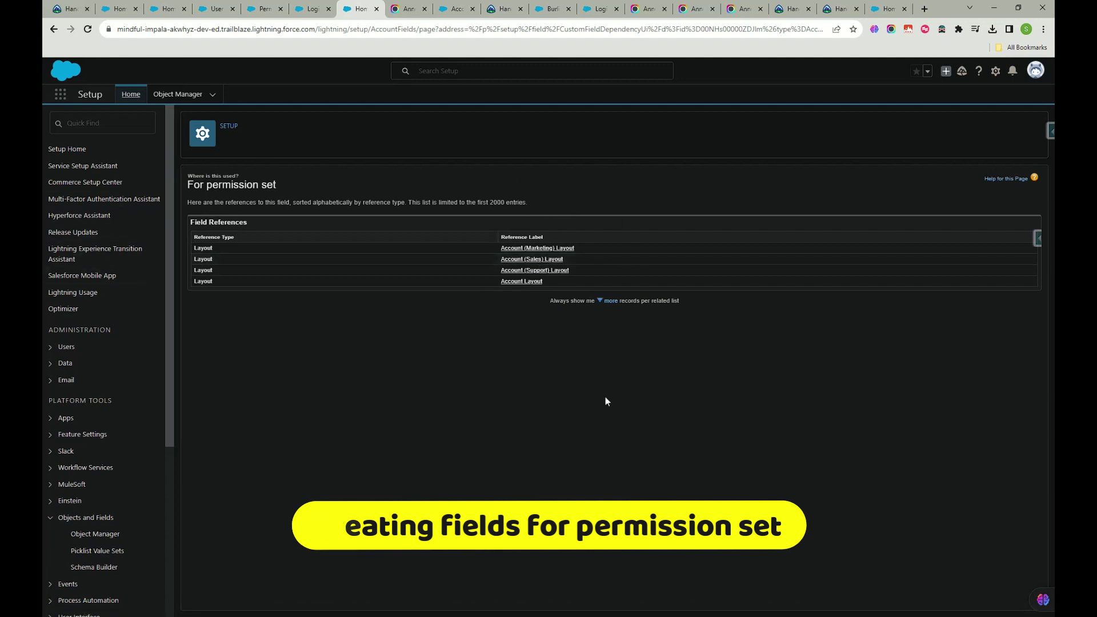
left_click(53, 29)
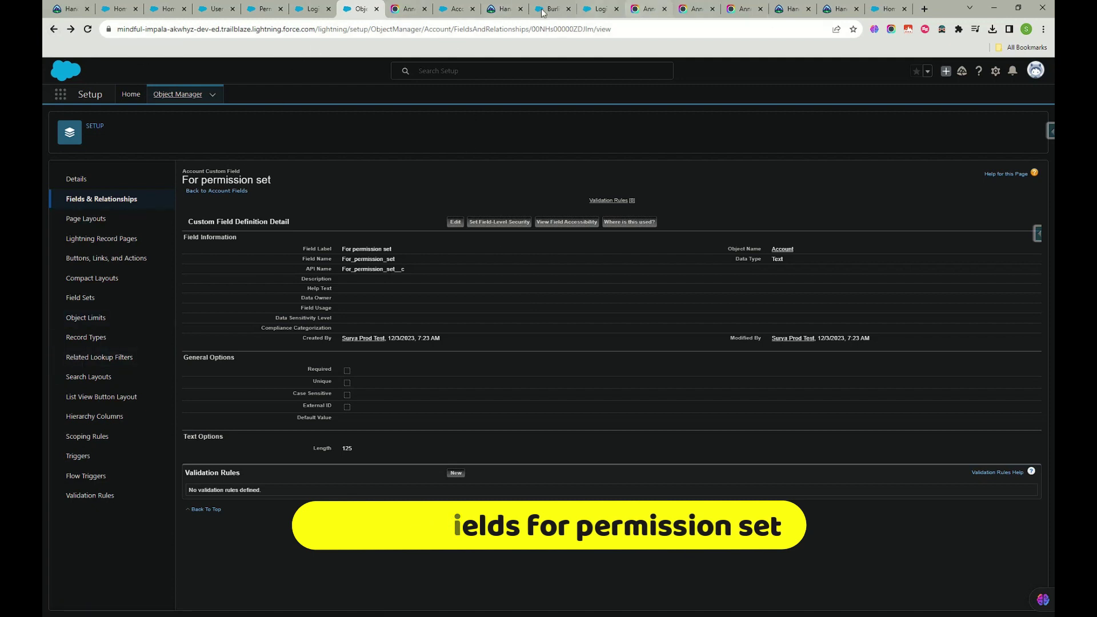
Move the admin's Burlington Textiles account tab beside the setup tab, reload it and check the account's details.
left_click_drag(546, 9, 413, 9)
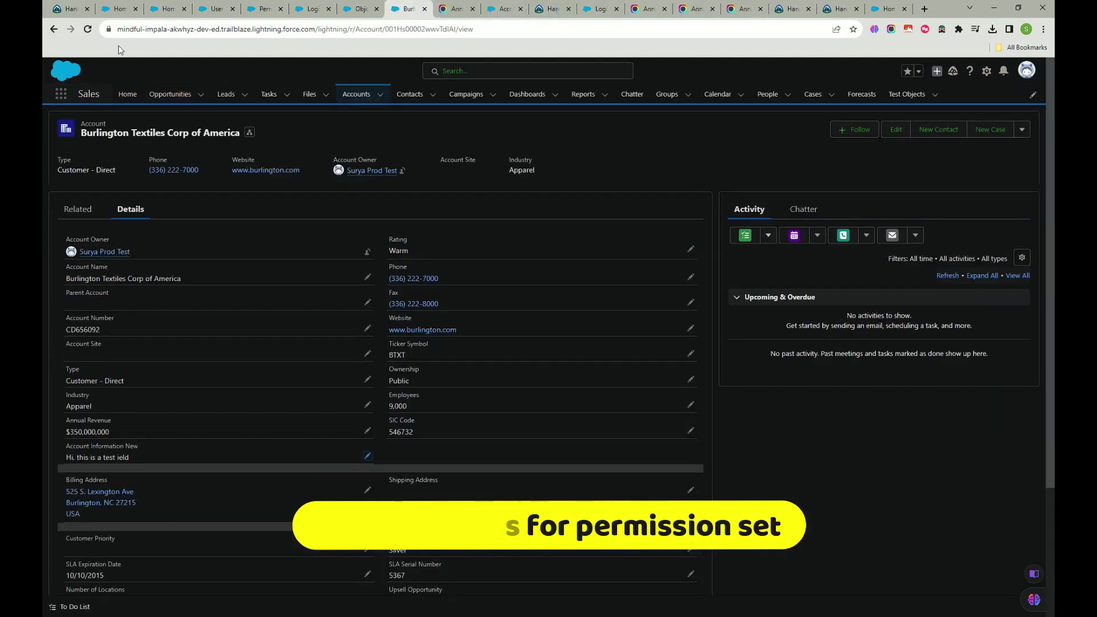
left_click(87, 29)
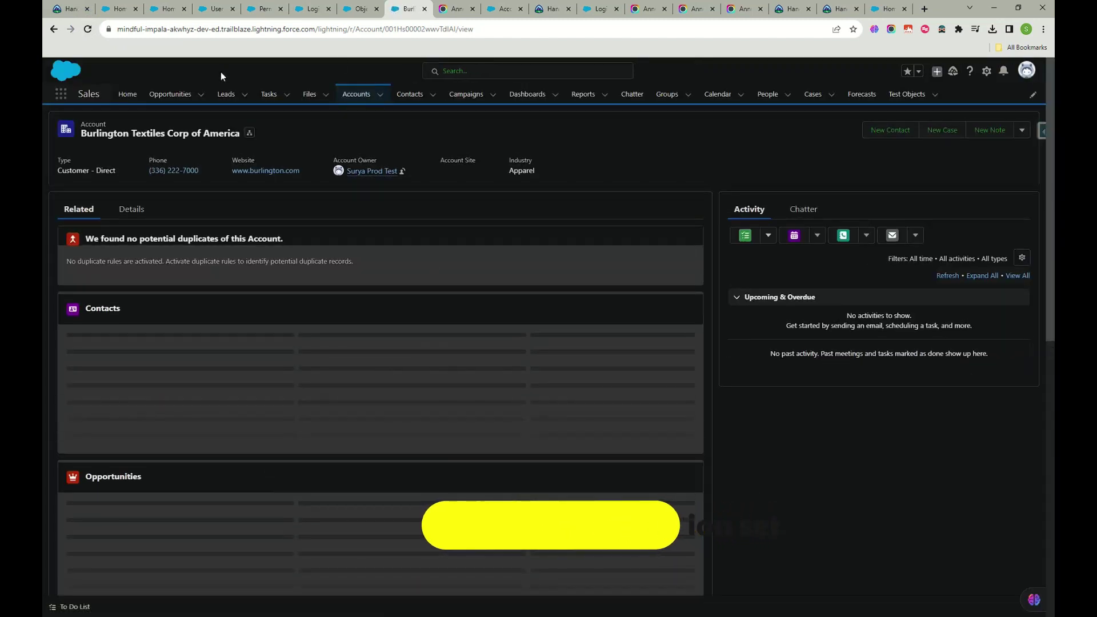
left_click(130, 209)
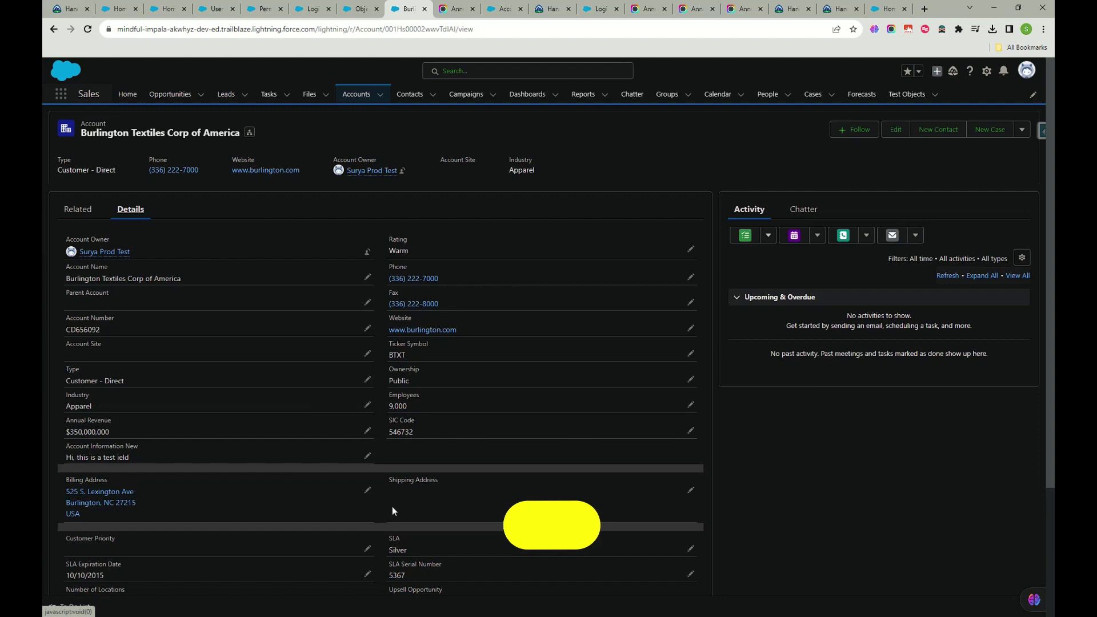
Close the leftover login page tab and start creating a new permission set from the Permission Sets list.
left_click(359, 9)
left_click(314, 9)
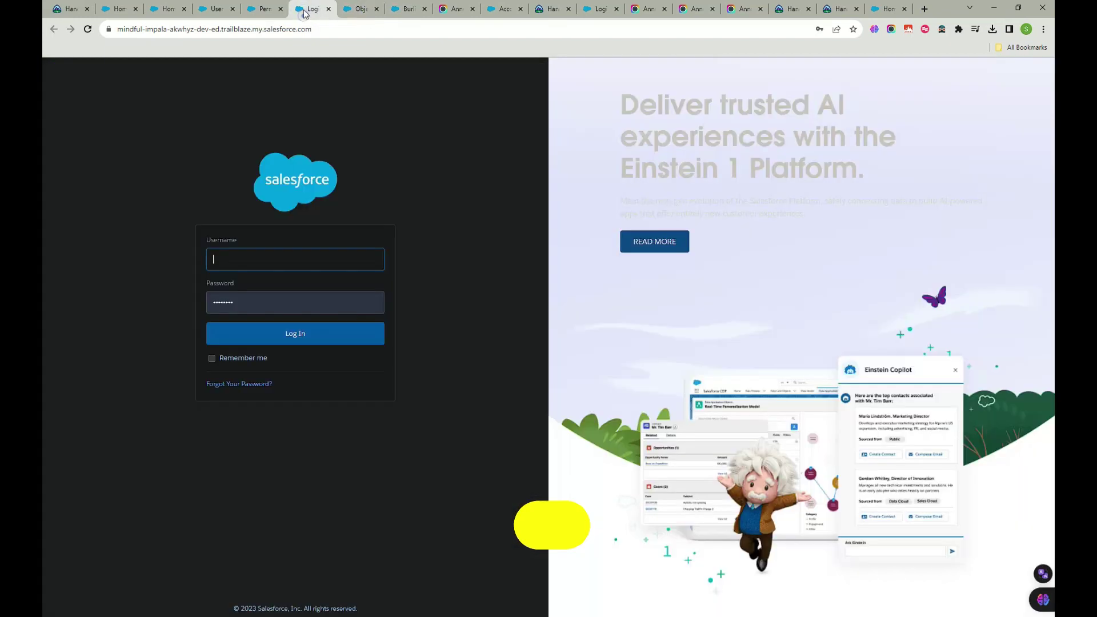
left_click(328, 9)
left_click(269, 9)
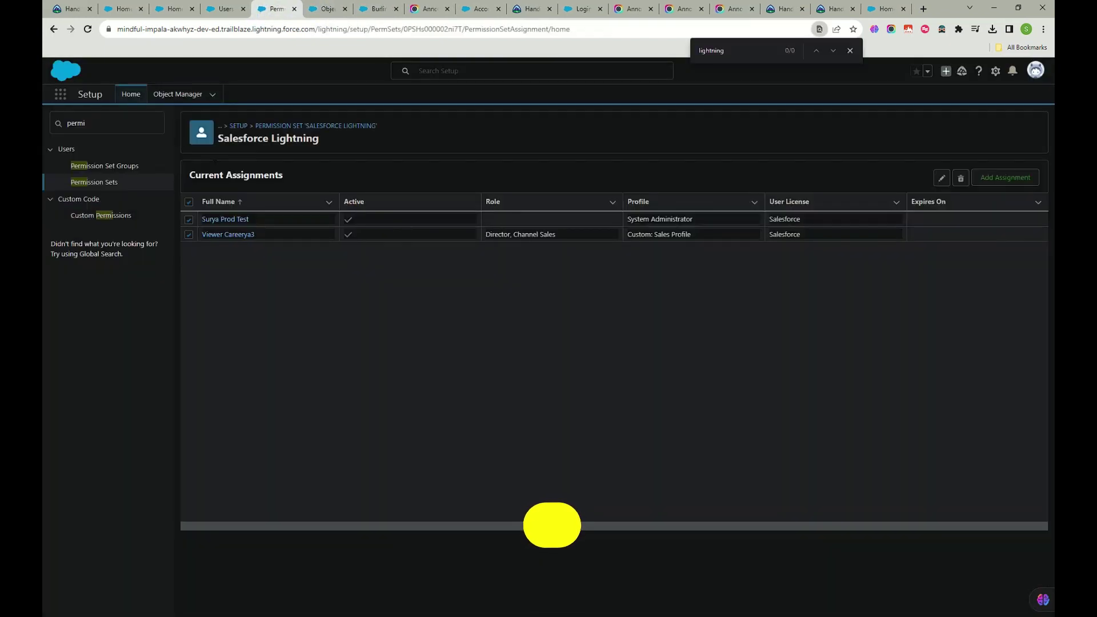
left_click(103, 183)
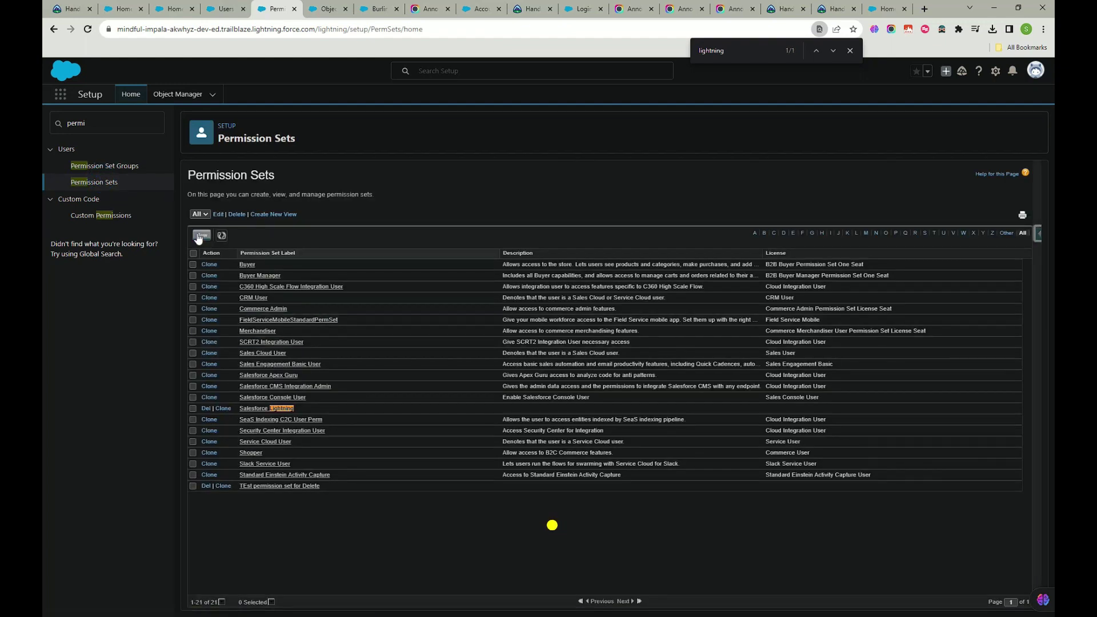
left_click(197, 233)
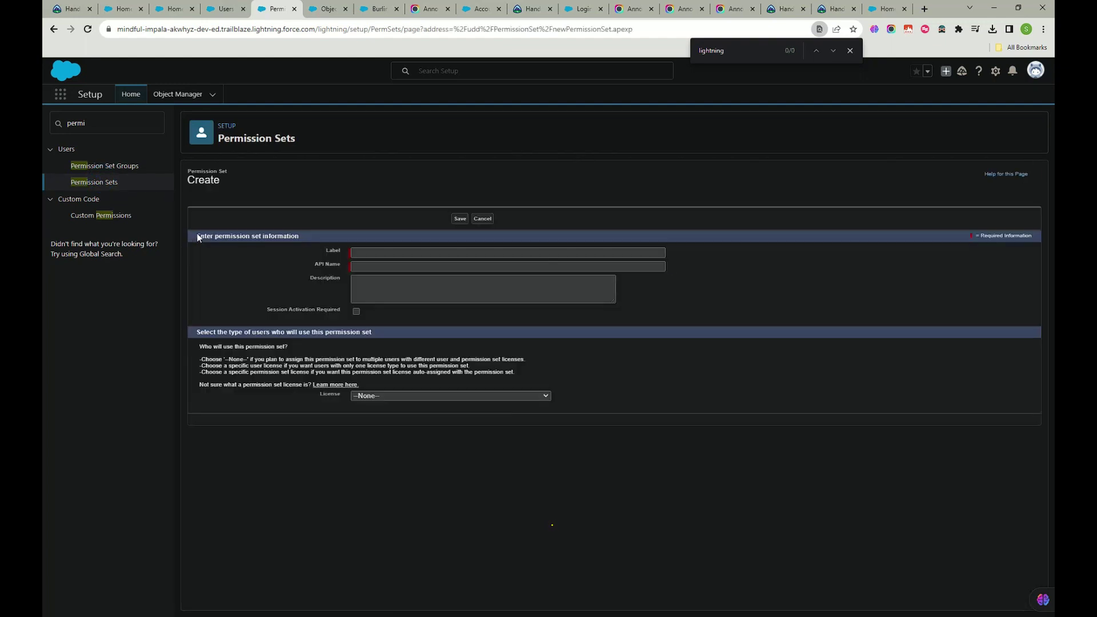
Create and save a permission set labelled "Visible for permission set" with API name Visible_for_permission_set and no specific license.
left_click(408, 251)
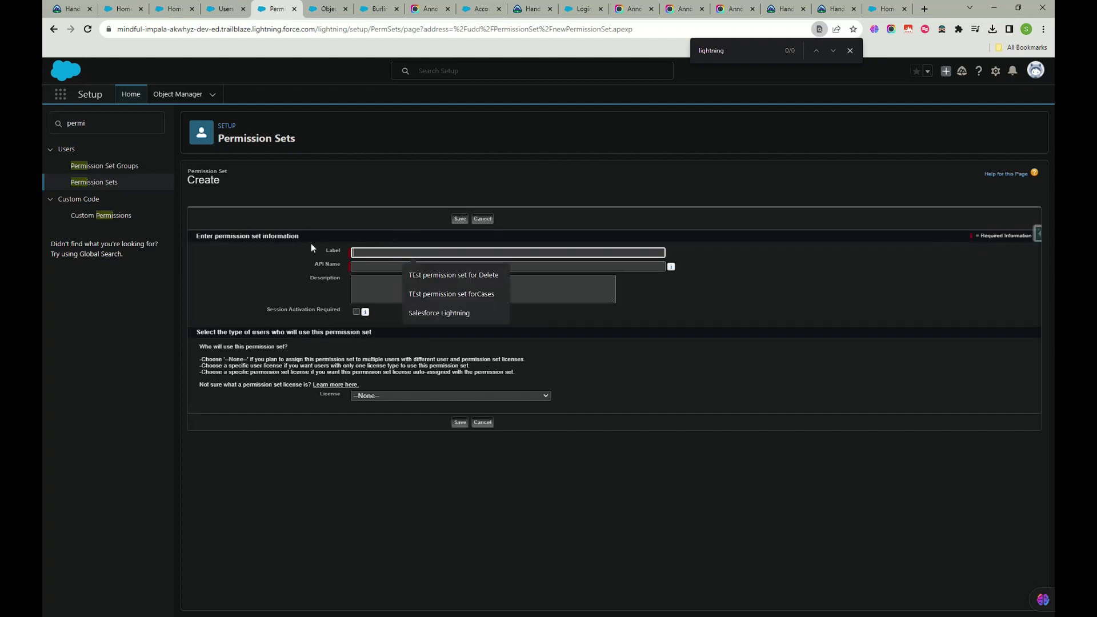
type("Vi")
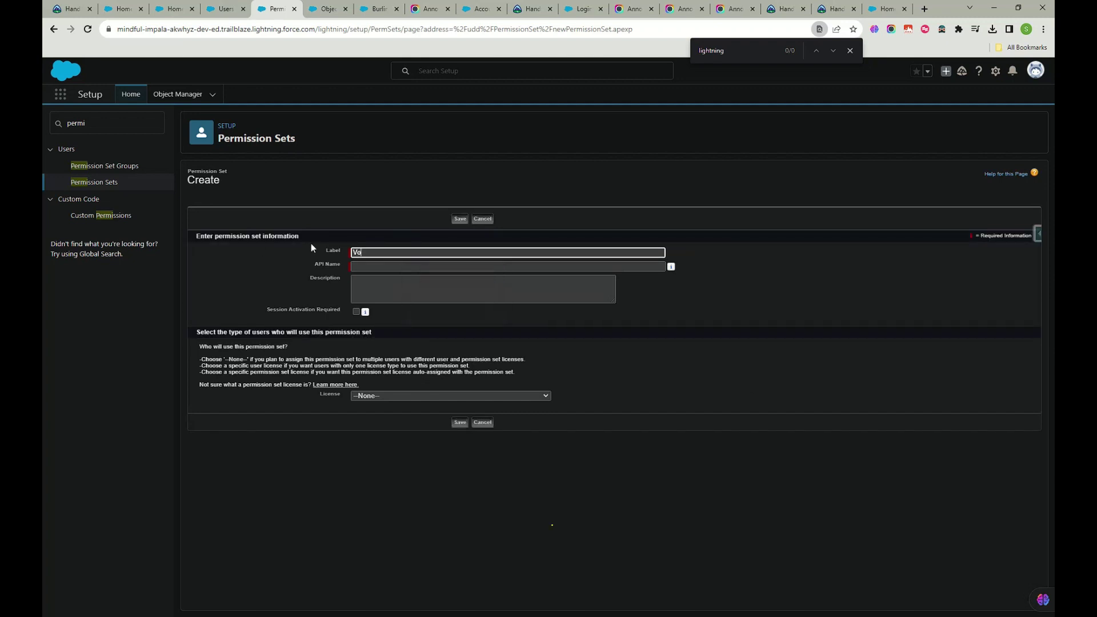
type("sible for perm")
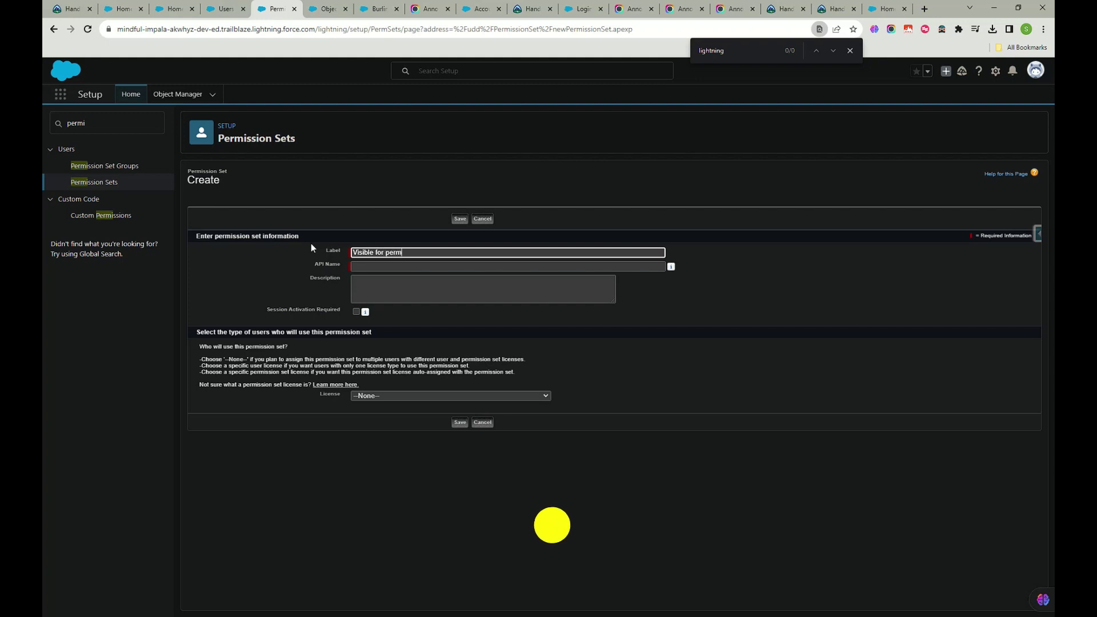
type("ission set")
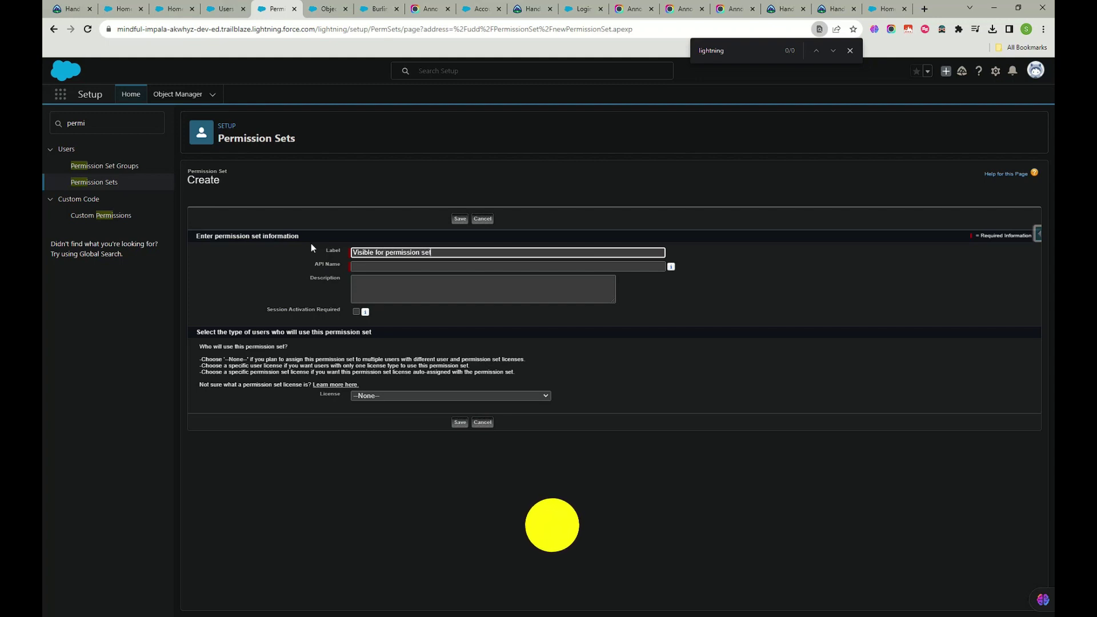
left_click(369, 266)
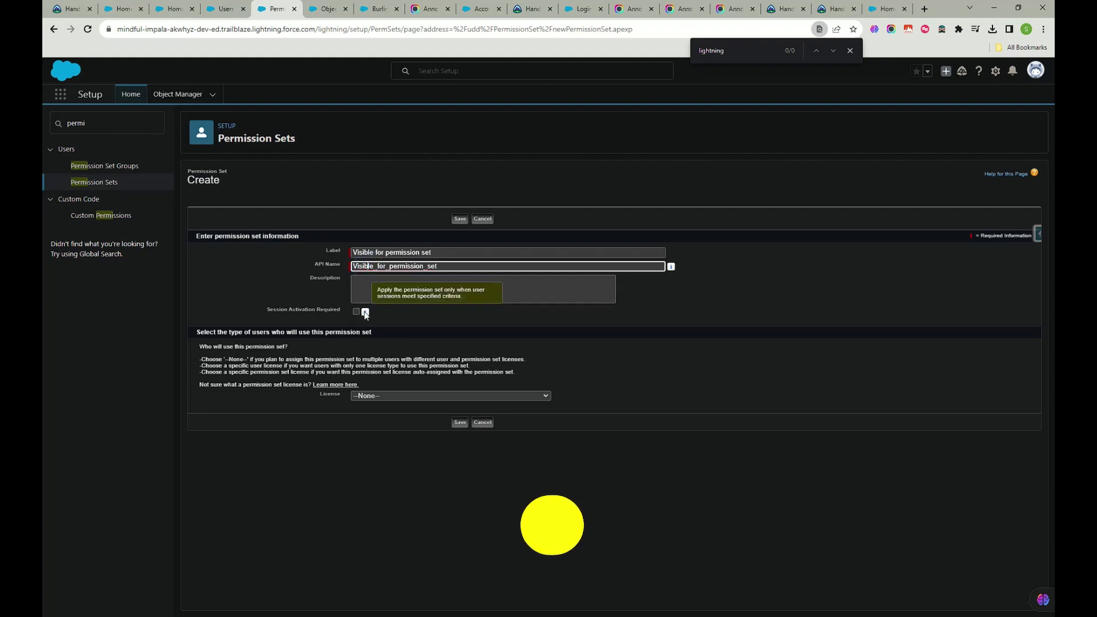
left_click(461, 423)
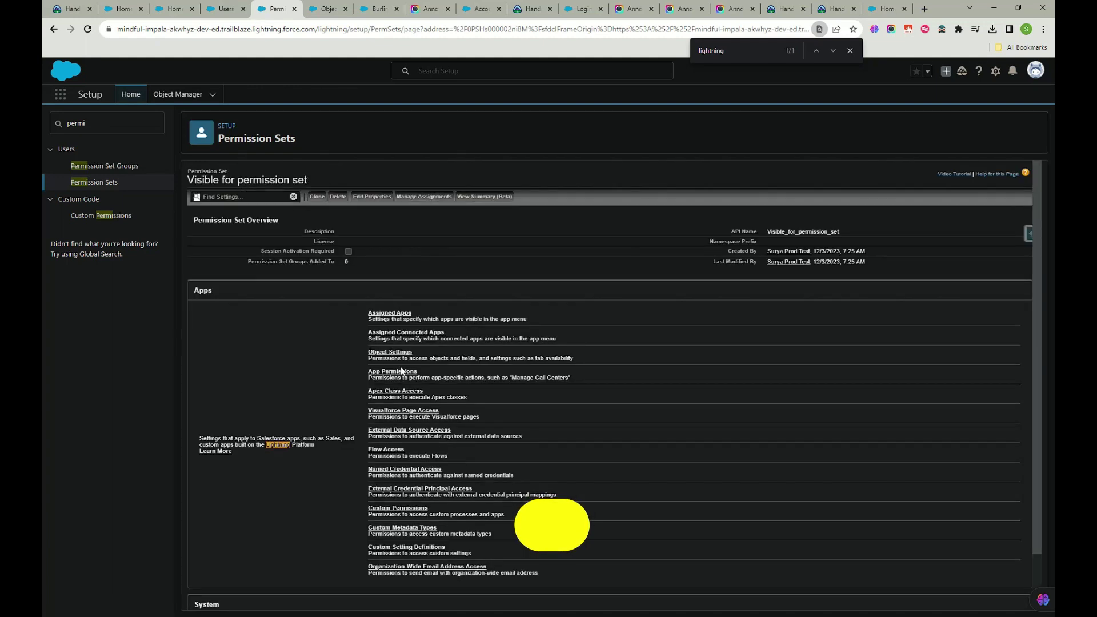
Open the permission set's object settings for Accounts and look through its object and field permissions.
left_click(393, 353)
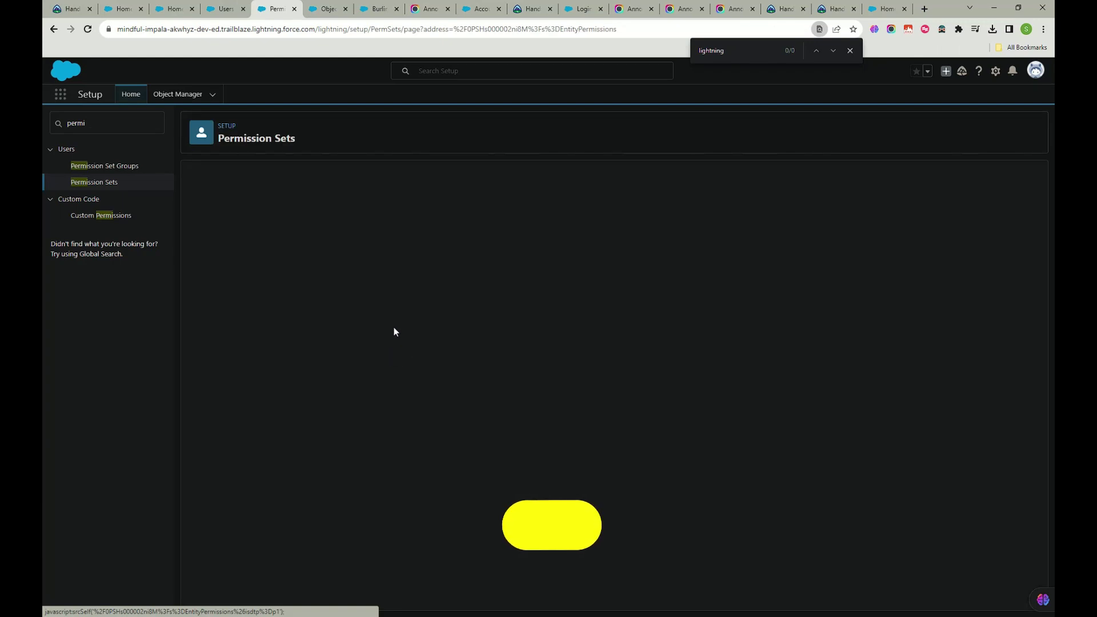
scroll(398, 448, "down", 20)
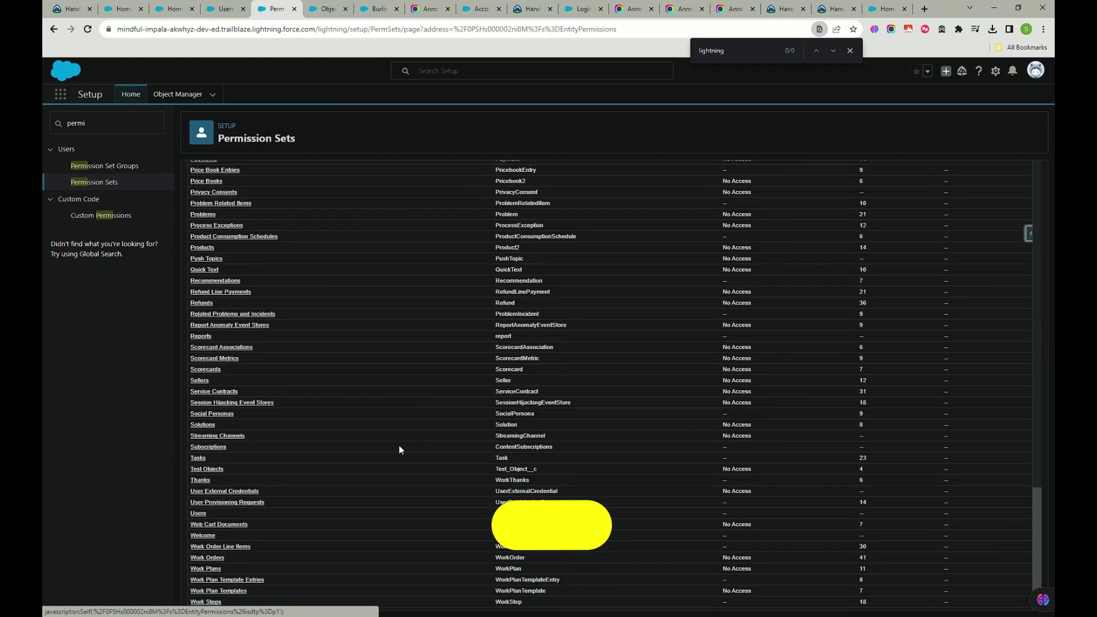
scroll(249, 520, "up", 20)
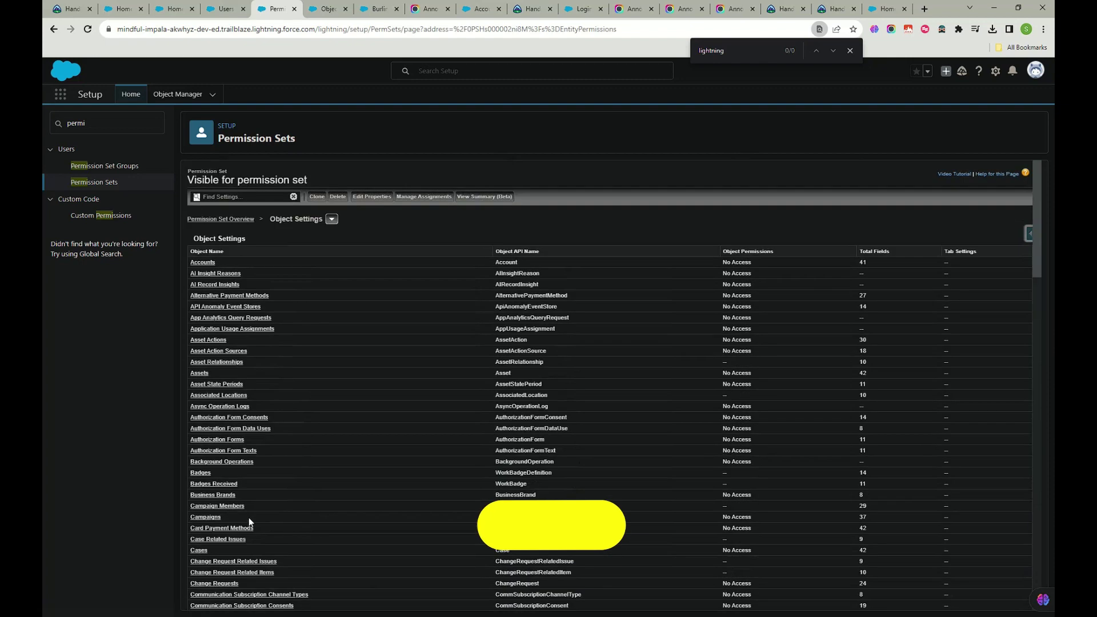
left_click(207, 261)
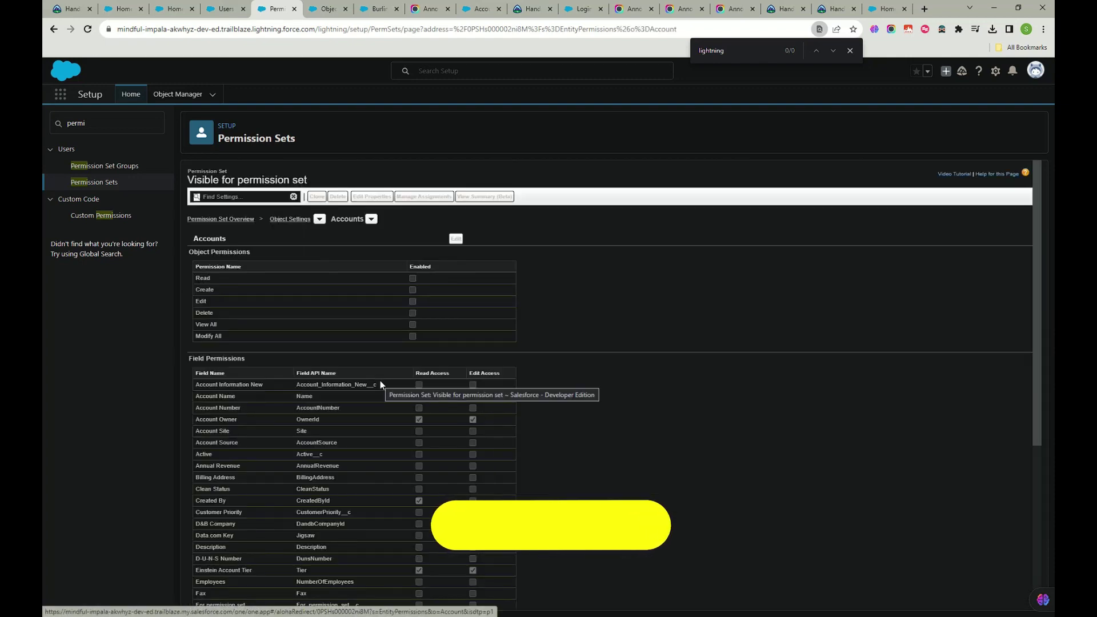
scroll(427, 347, "down", 5)
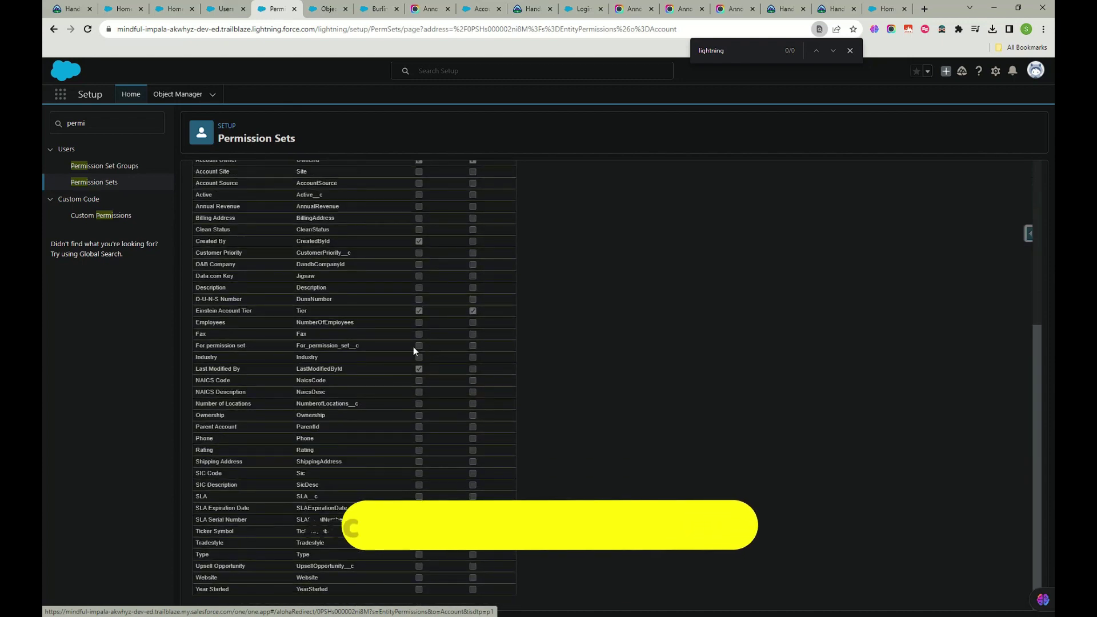
scroll(469, 351, "up", 5)
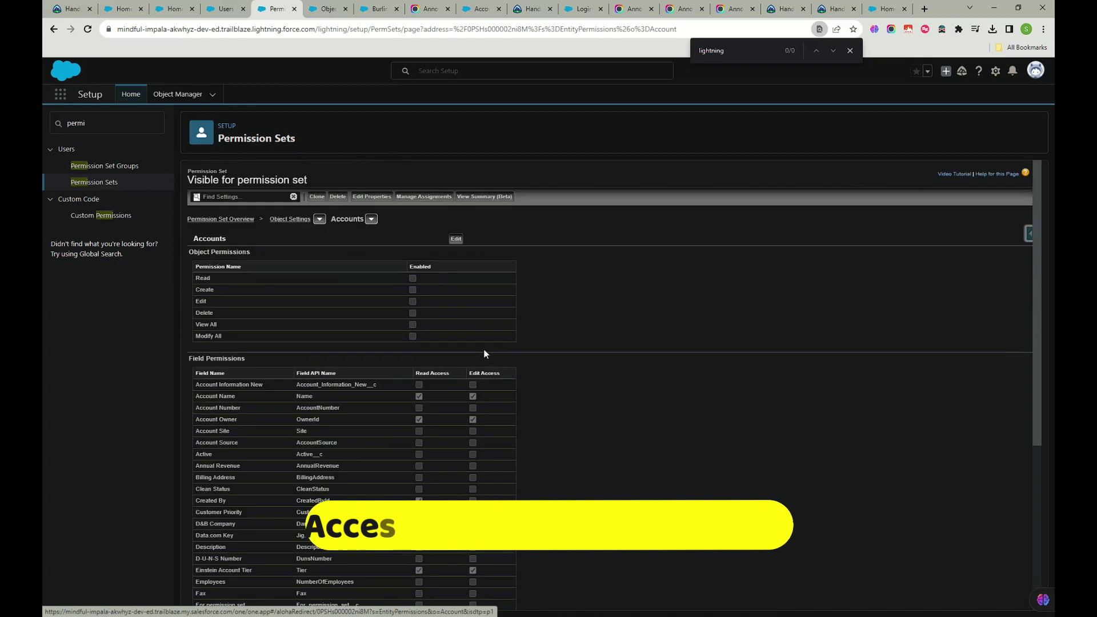
Grant read and edit access to the For permission set field in the Accounts settings and save.
left_click(455, 239)
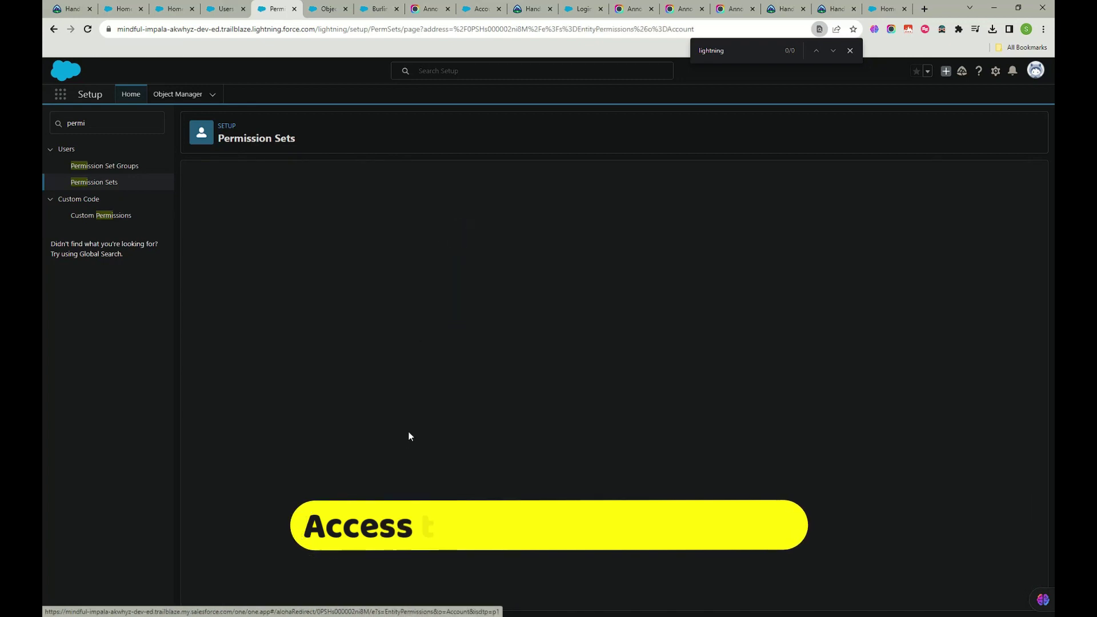
scroll(413, 427, "down", 5)
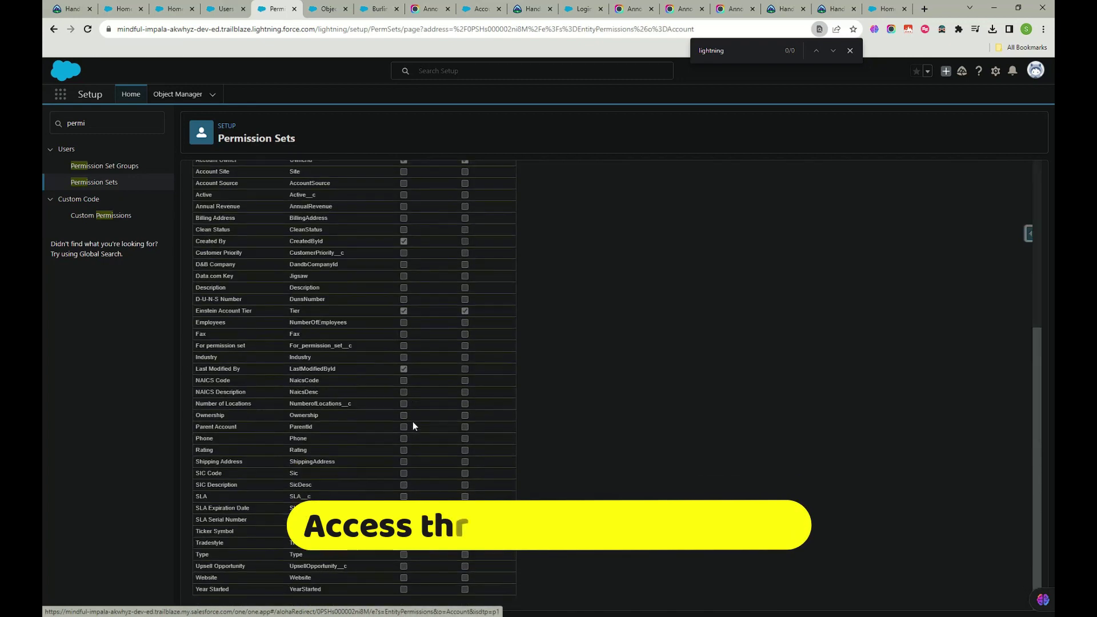
left_click(403, 346)
left_click(465, 346)
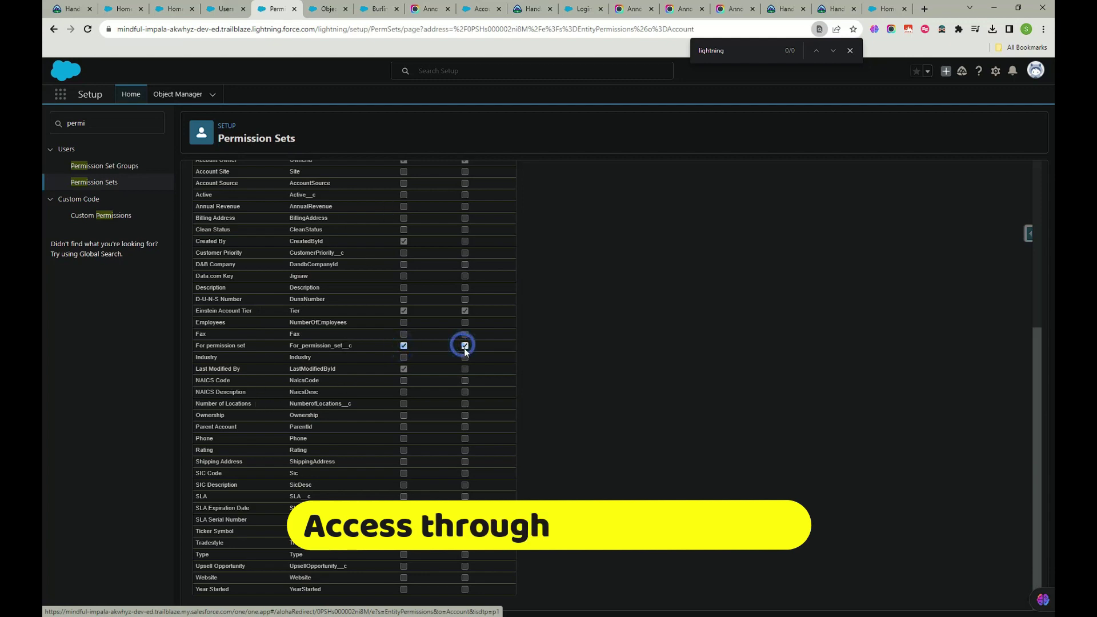
scroll(432, 382, "up", 4)
scroll(455, 364, "down", 4)
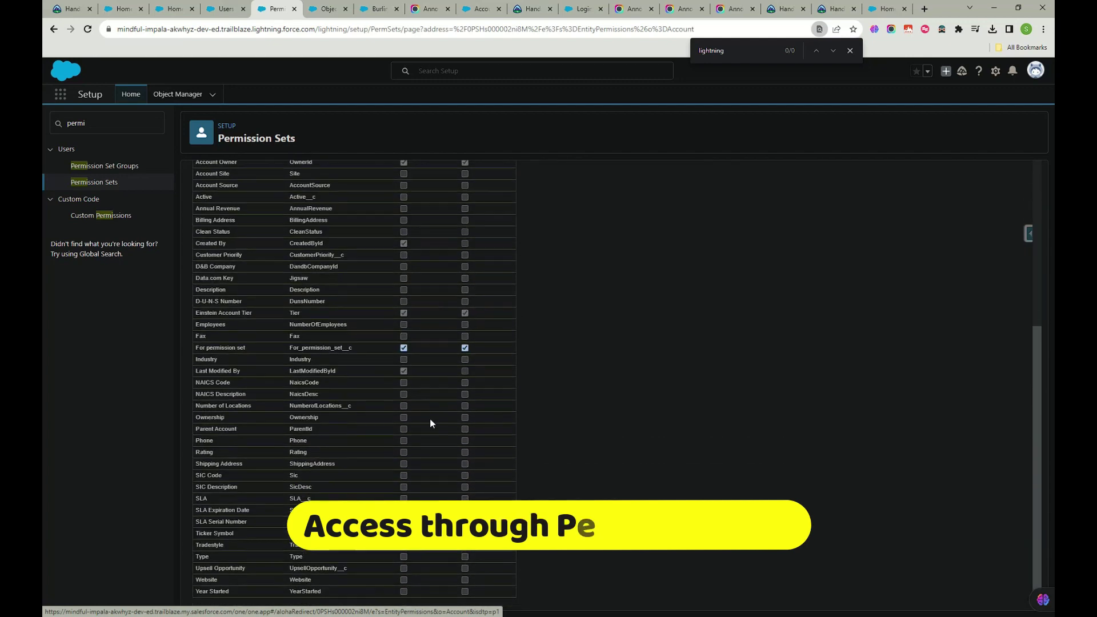
scroll(509, 369, "up", 5)
left_click(458, 242)
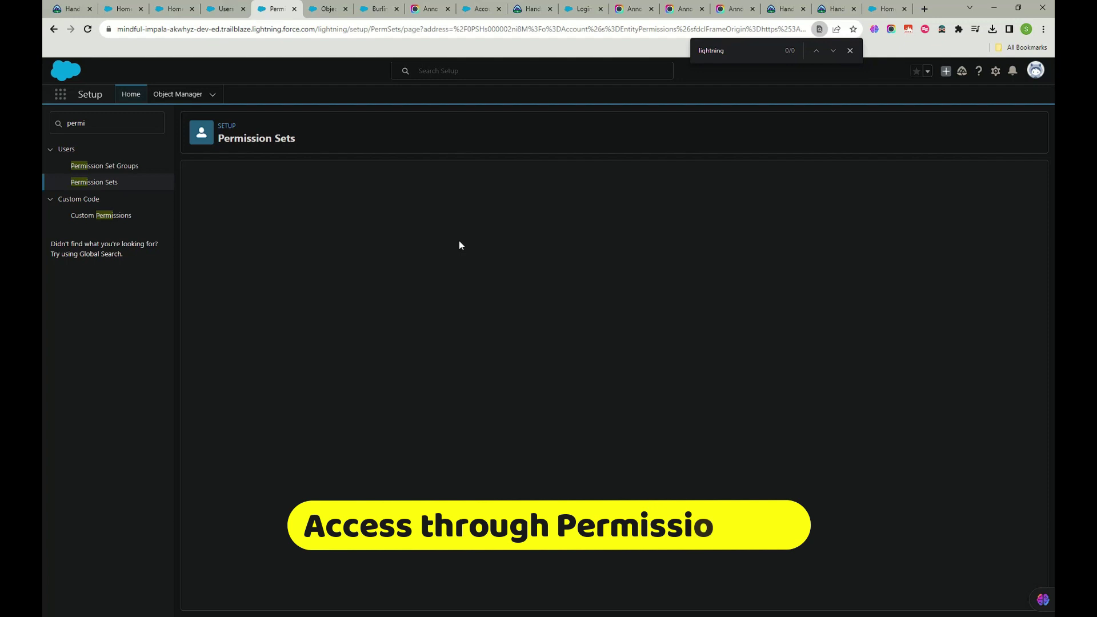
Assign the permission set to the two System Administrator users and finish the assignment.
left_click(421, 197)
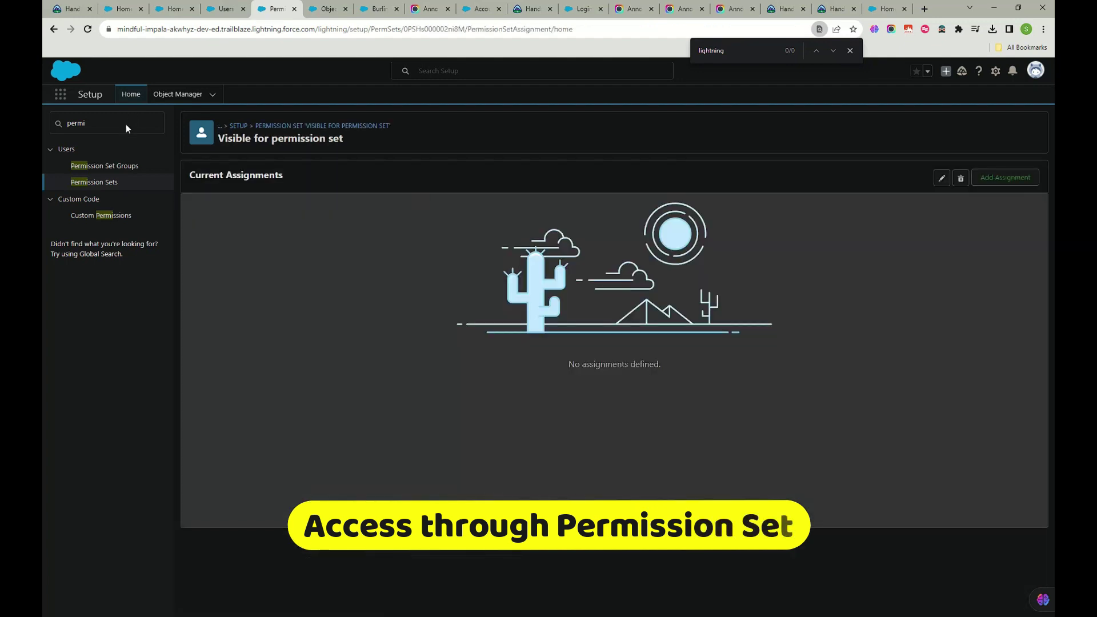
left_click(1014, 182)
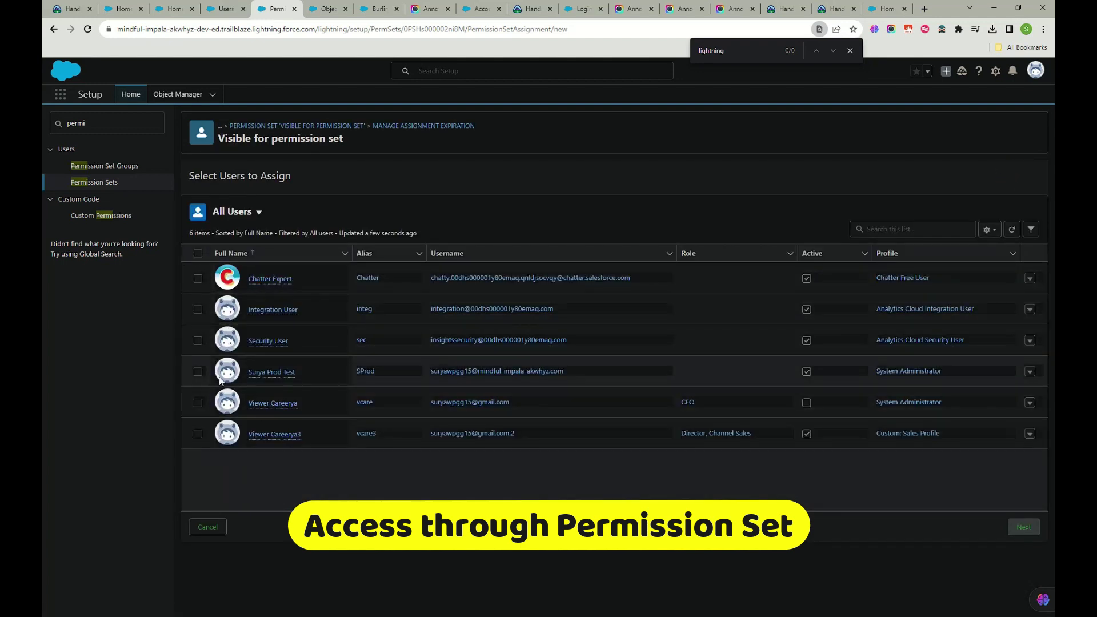
left_click(198, 371)
left_click(198, 404)
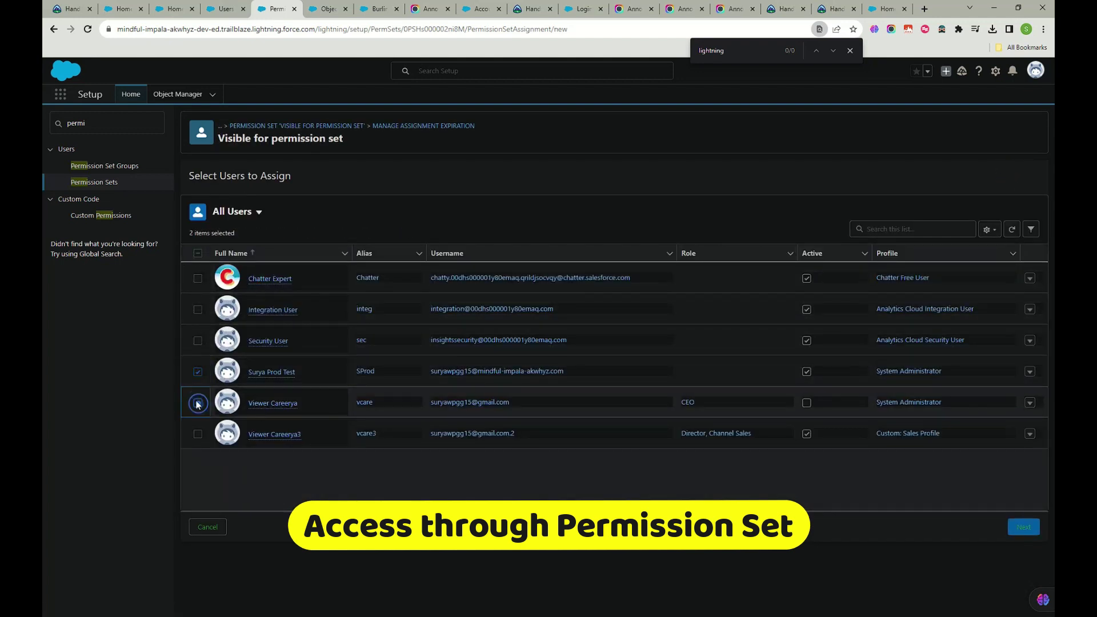
left_click(1024, 527)
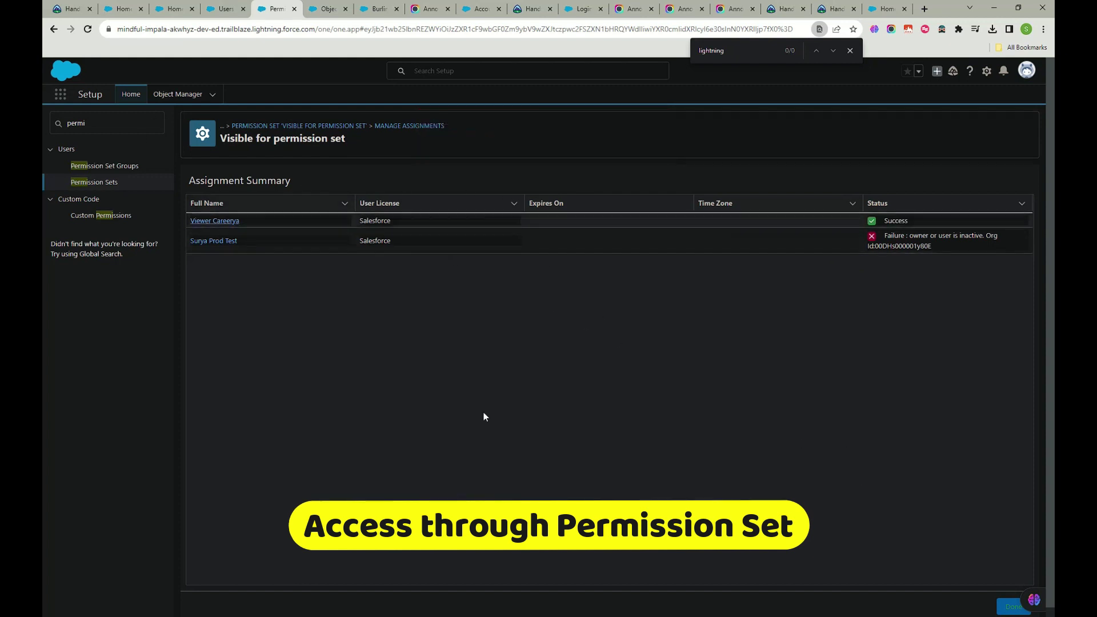
left_click(1012, 610)
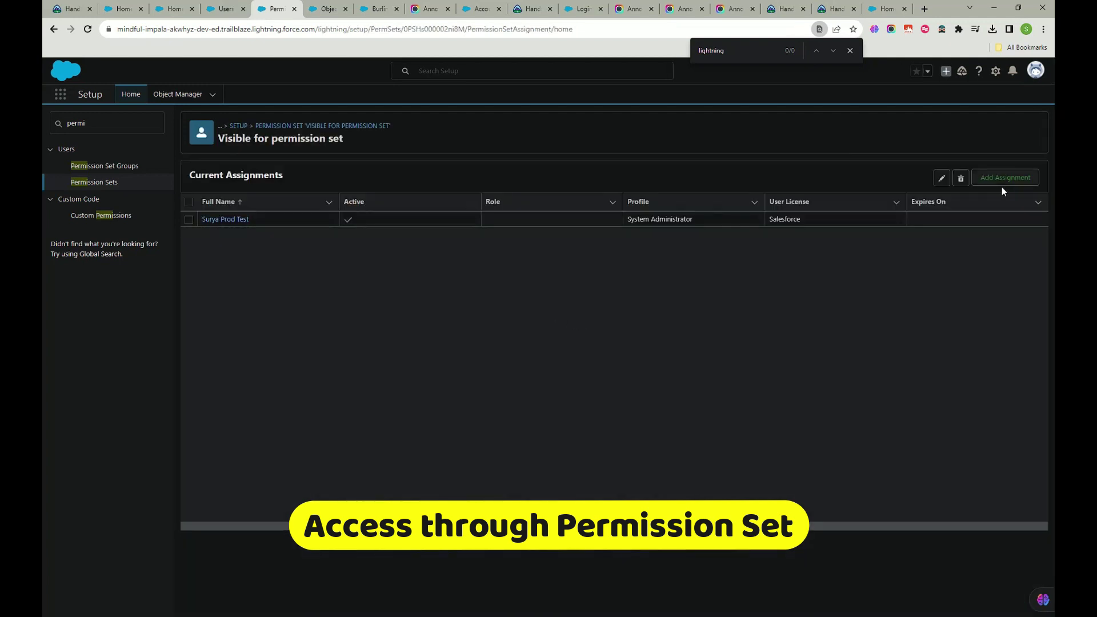
Add assignments of the permission set for all listed users, finish, and dismiss the notifications.
left_click(1004, 179)
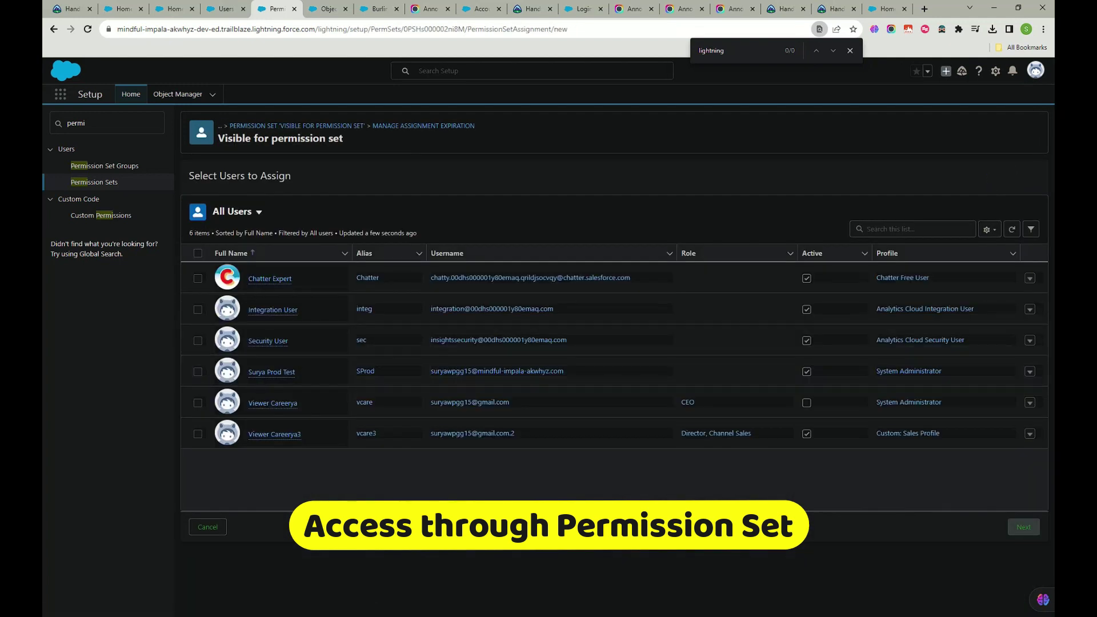
left_click(198, 253)
left_click(1015, 526)
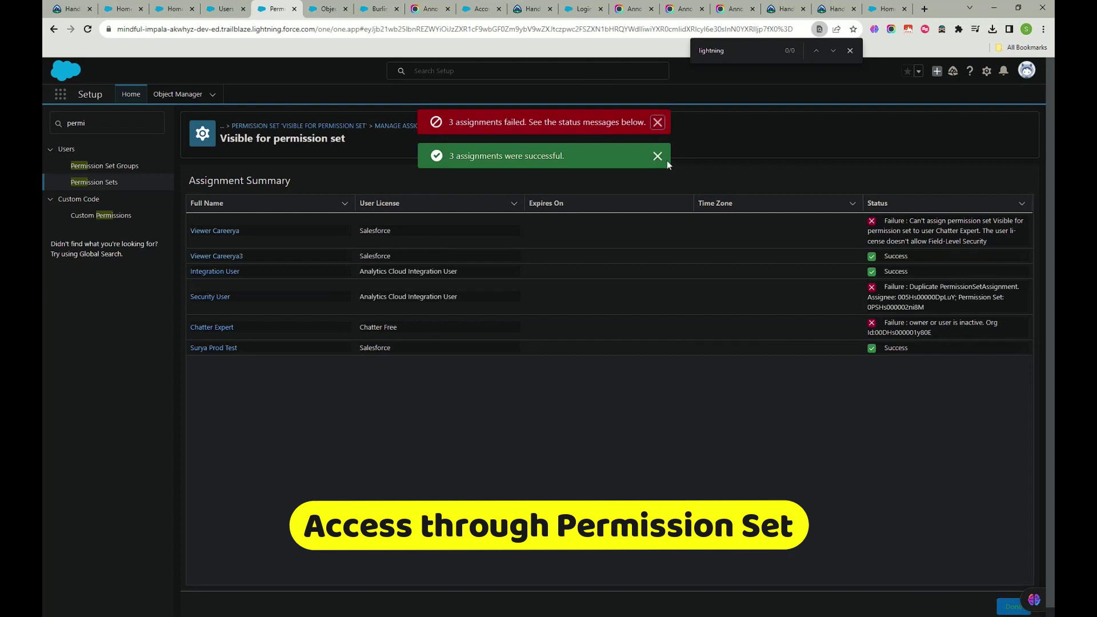
left_click(1013, 607)
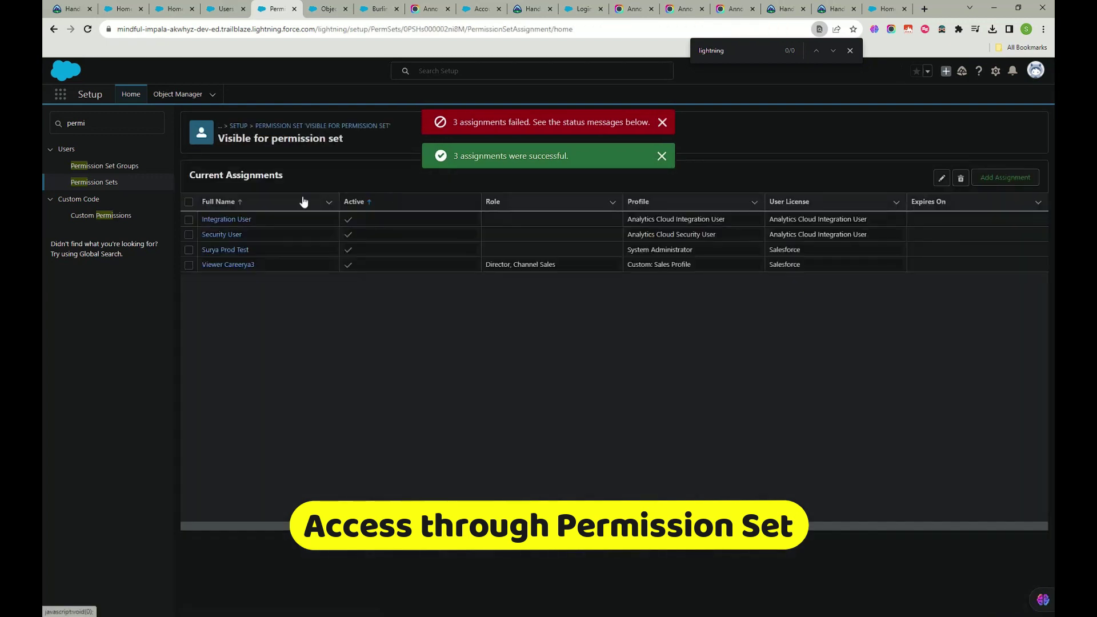
left_click(662, 122)
left_click(662, 154)
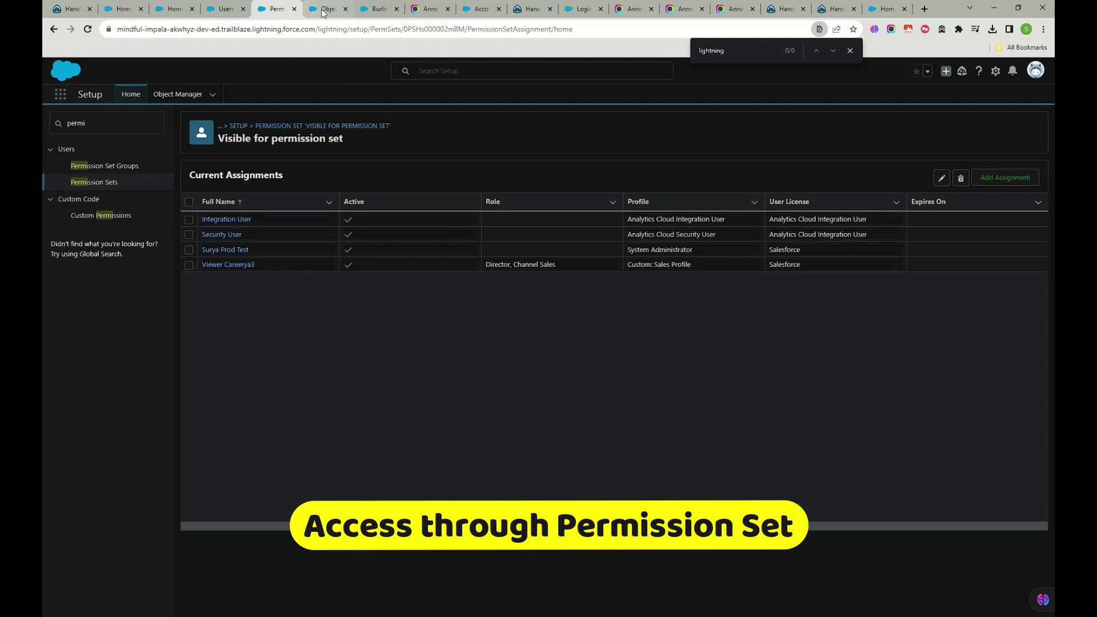
Reload the admin's Burlington Textiles account record and look through its details for the For permission set field.
left_click(381, 10)
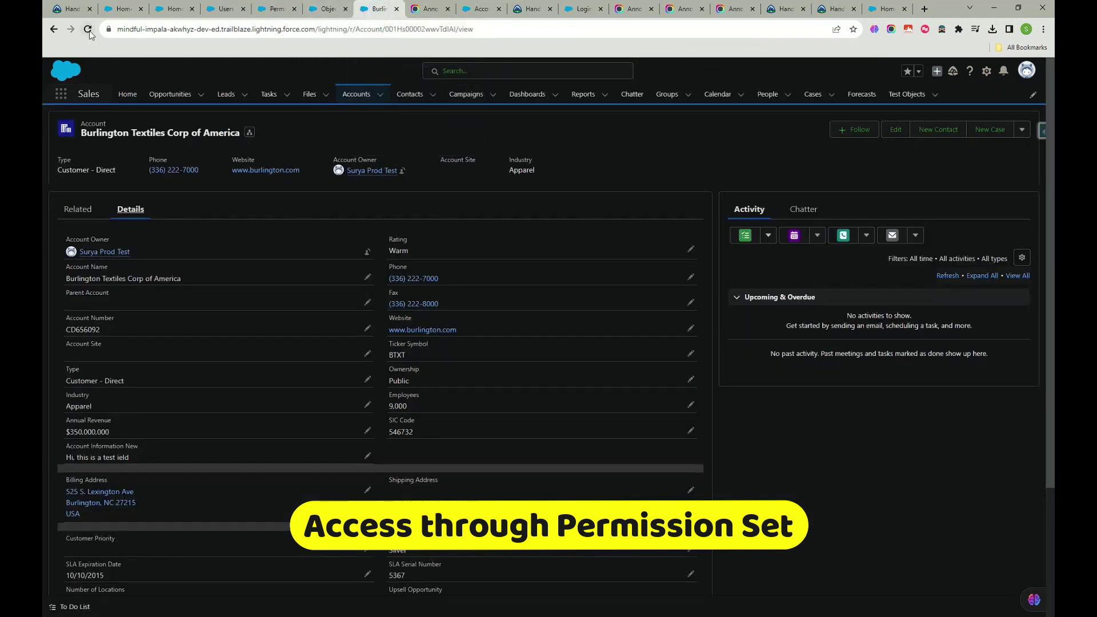
left_click(87, 31)
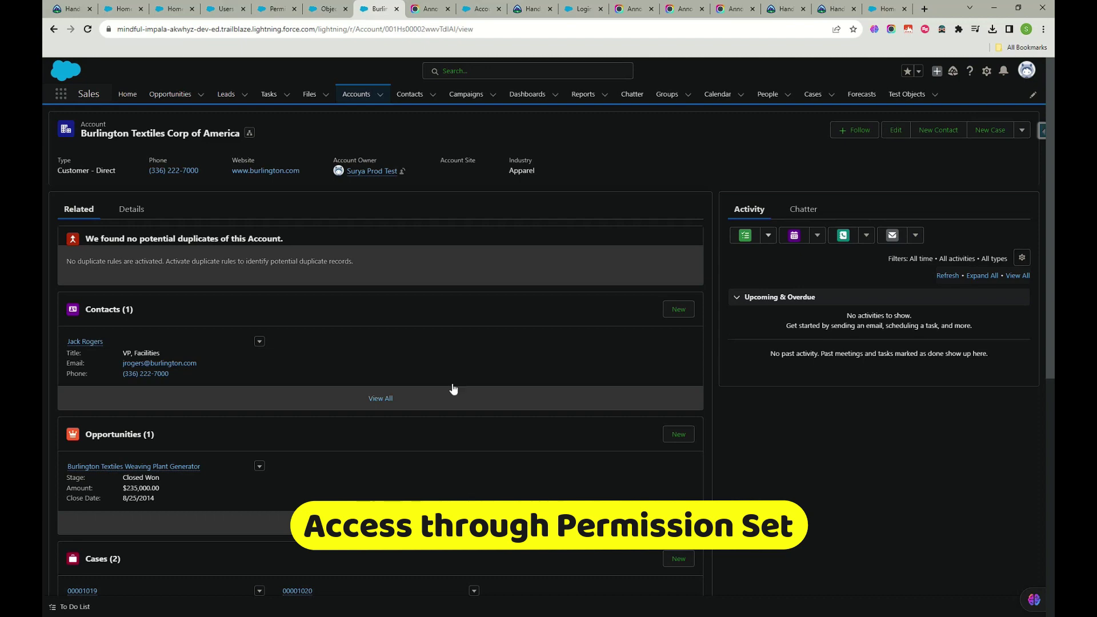
left_click(131, 210)
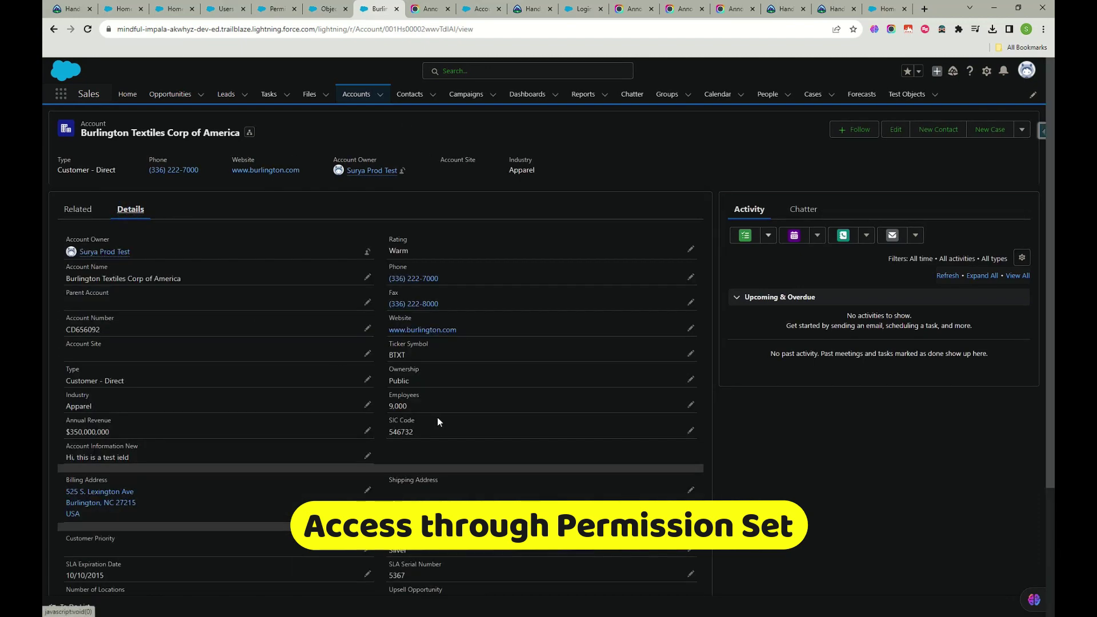
scroll(438, 421, "down", 3)
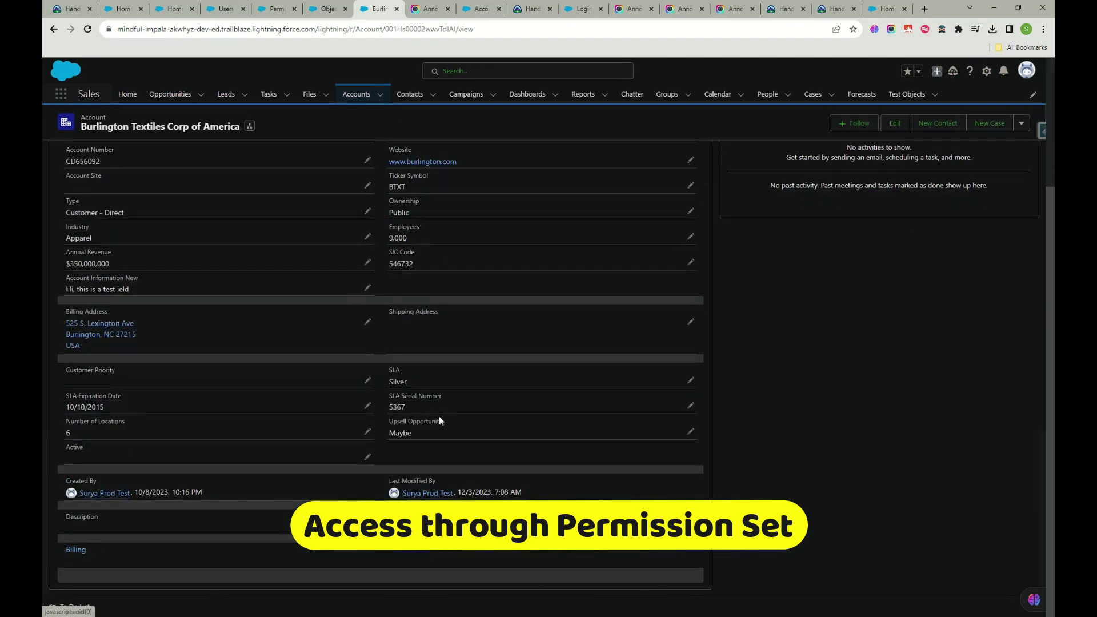
Check the For permission set field definition, reload the Burlington Textiles account record, and show its details.
left_click(319, 10)
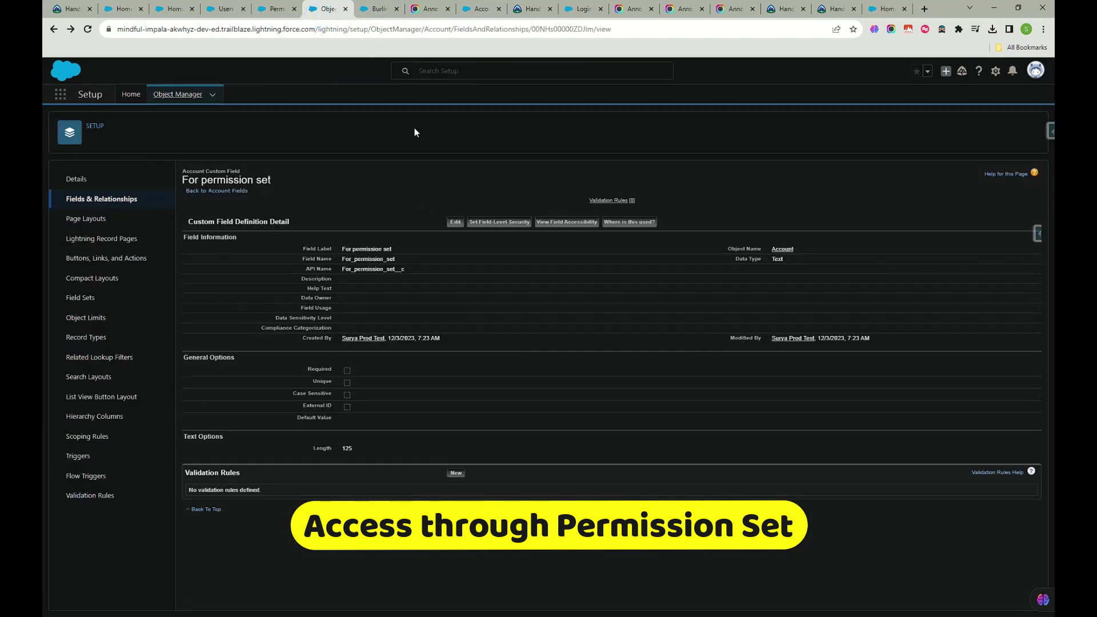
left_click(378, 8)
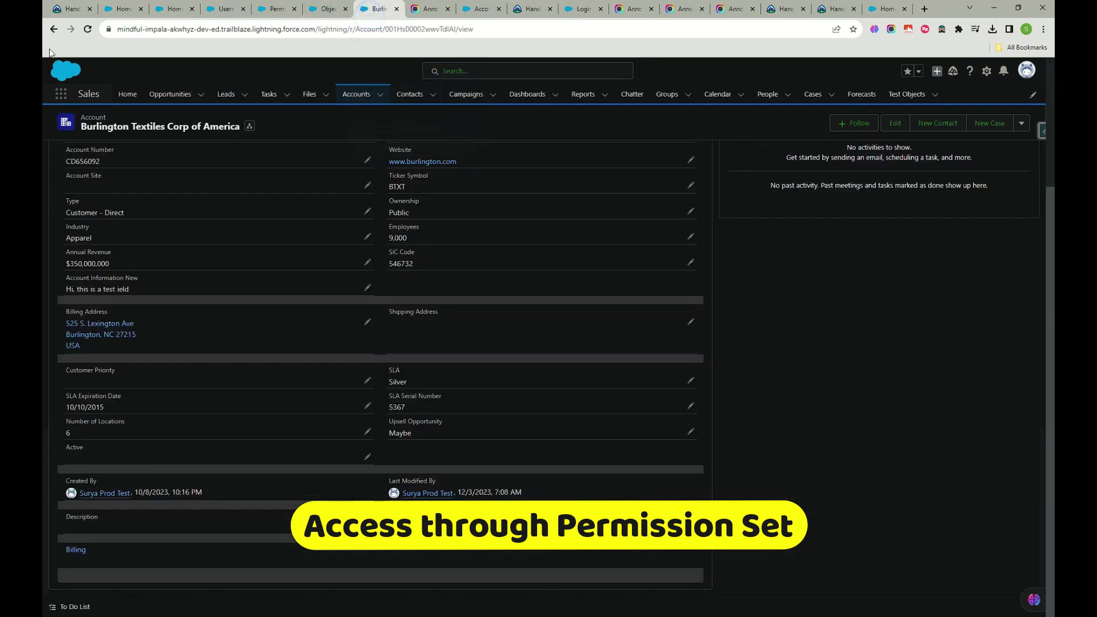
left_click(88, 29)
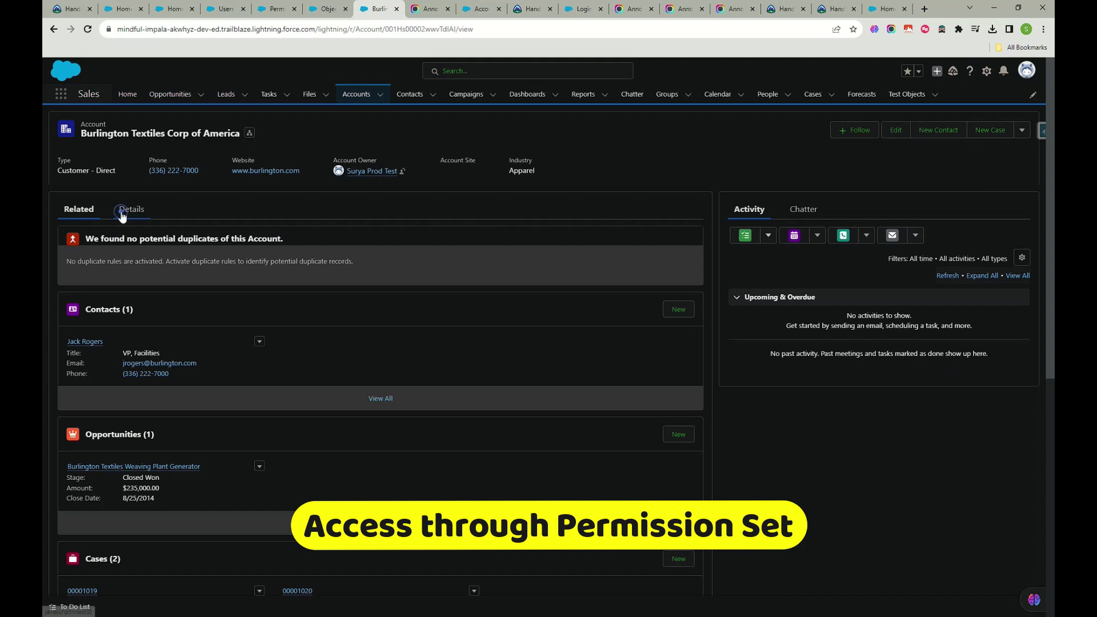
left_click(122, 215)
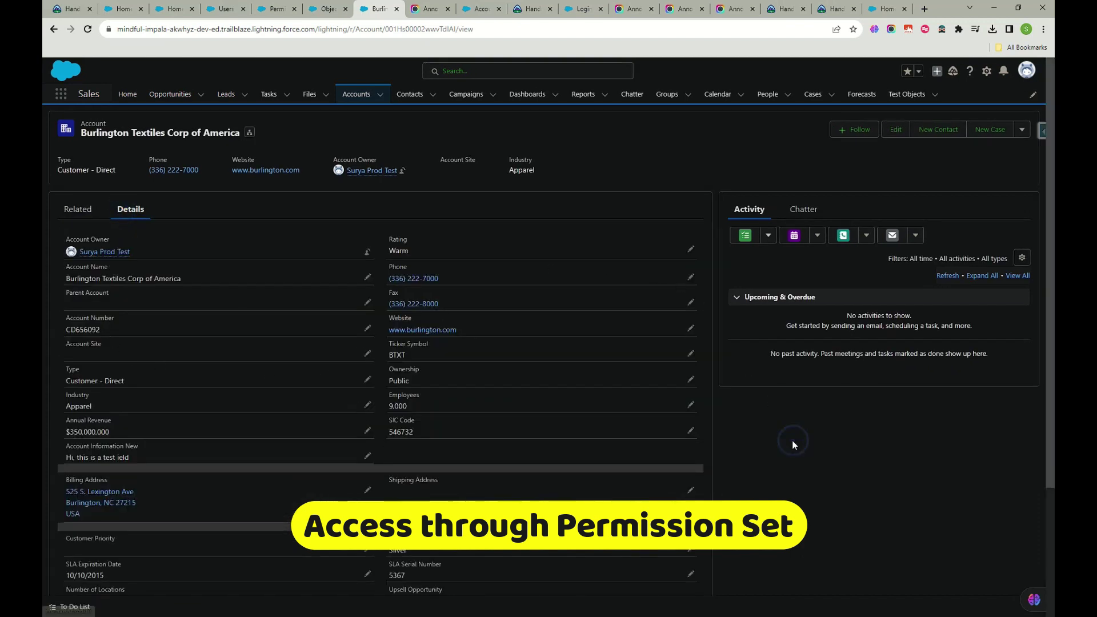
Search the Burlington Textiles account details for "for p", look through the remaining fields, and close the search.
key("ctrl+f")
type("fo")
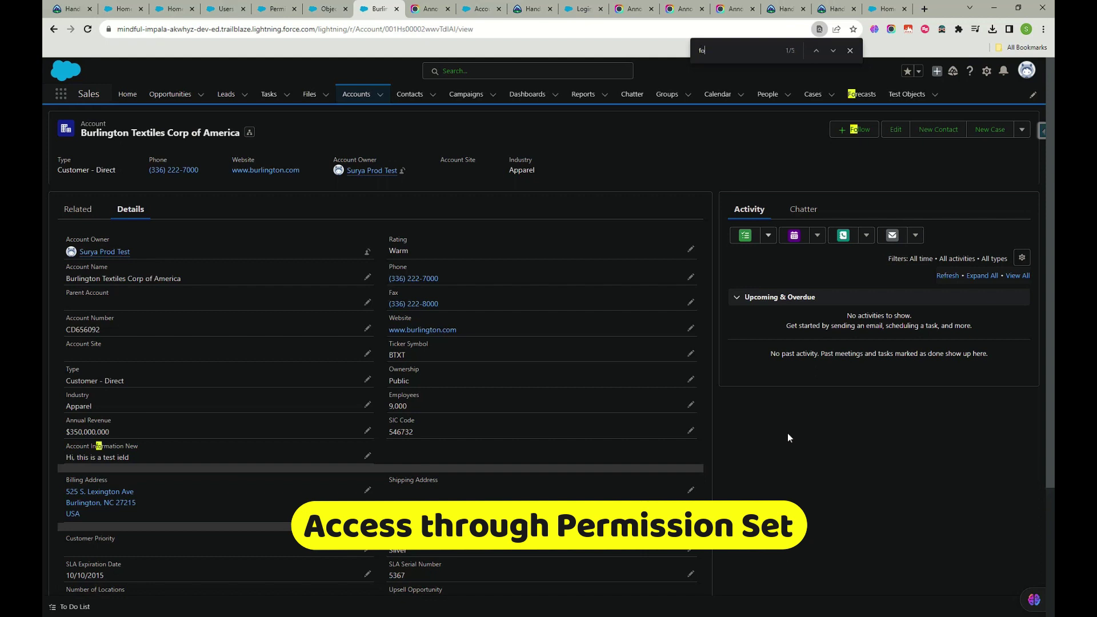
type("r p")
scroll(519, 359, "down", 3)
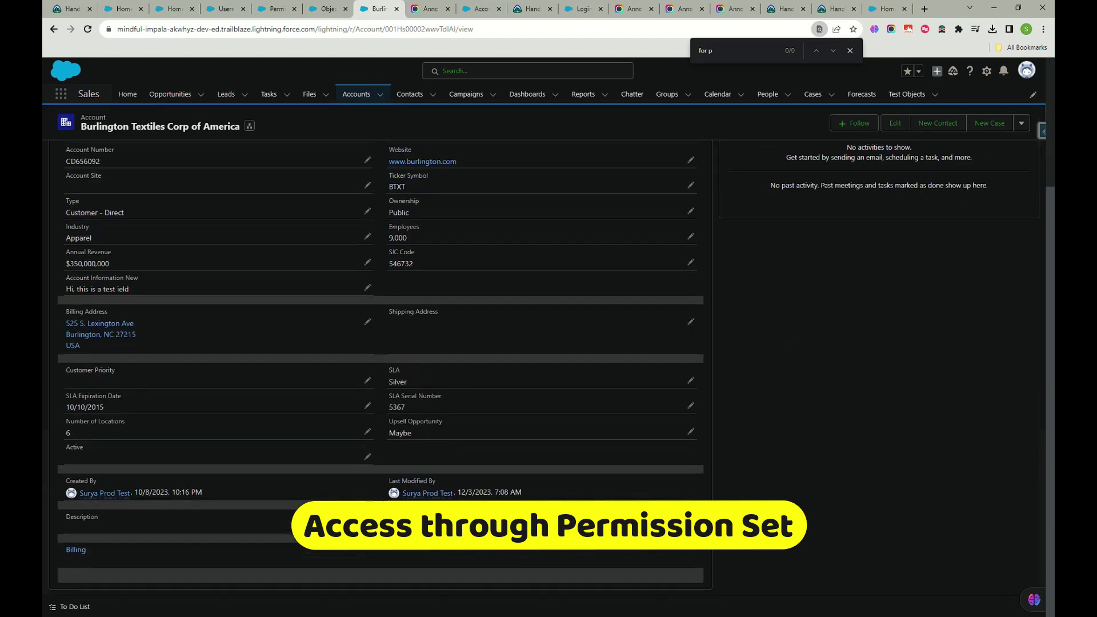
left_click(63, 609)
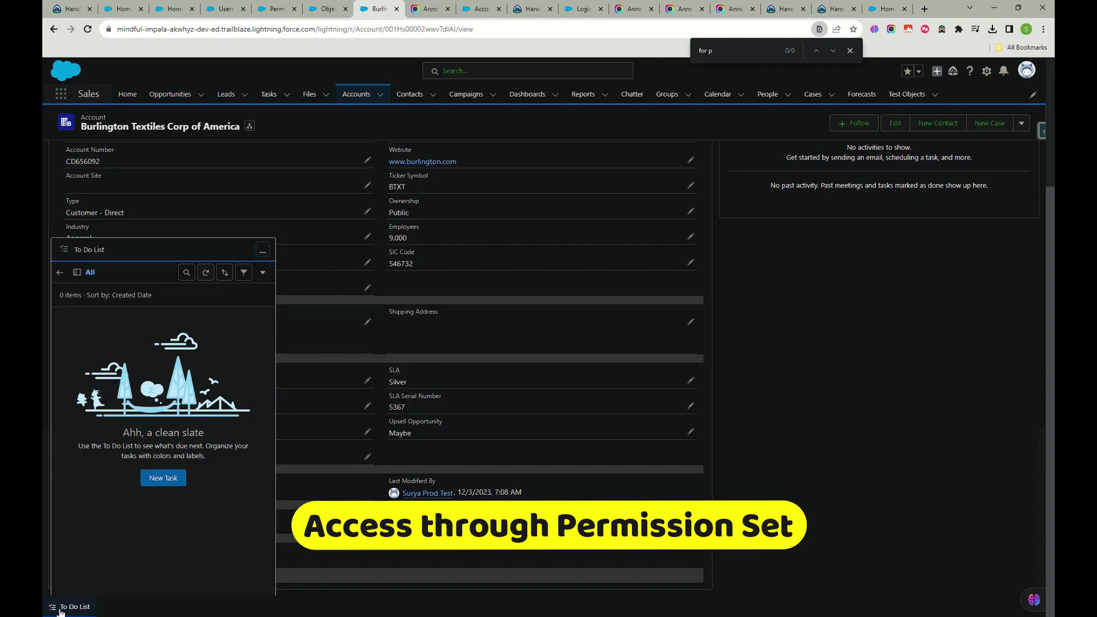
left_click(66, 608)
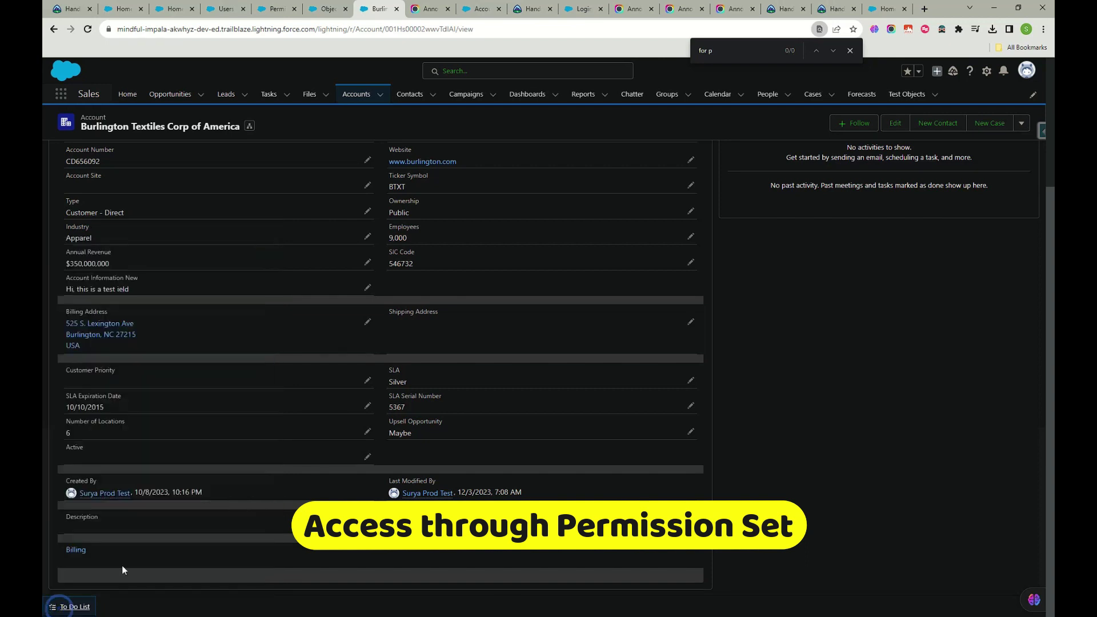
left_click(851, 51)
left_click(901, 616)
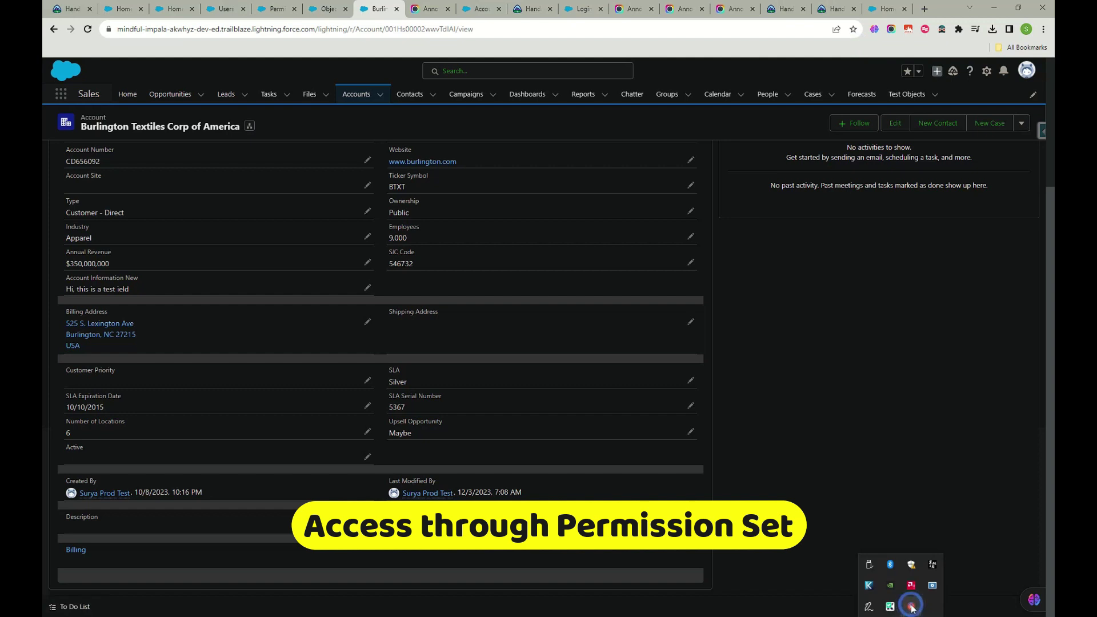
left_click(912, 607)
left_click(941, 583)
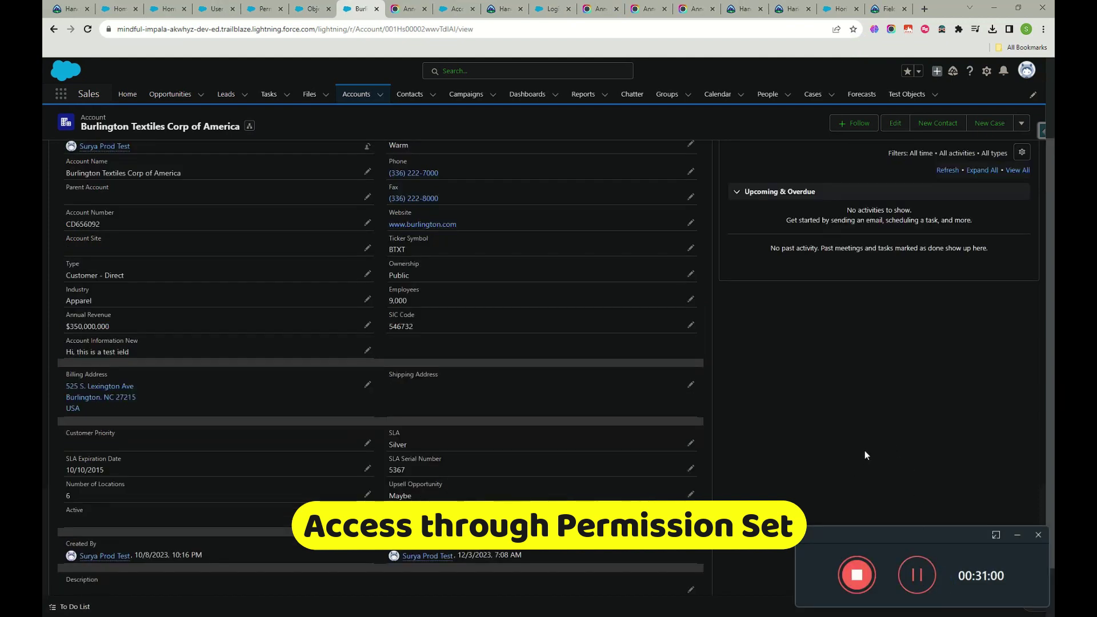
Start a new account from the Accounts list, entering dsda in For permission set and dasda in Account Information New.
scroll(569, 389, "up", 3)
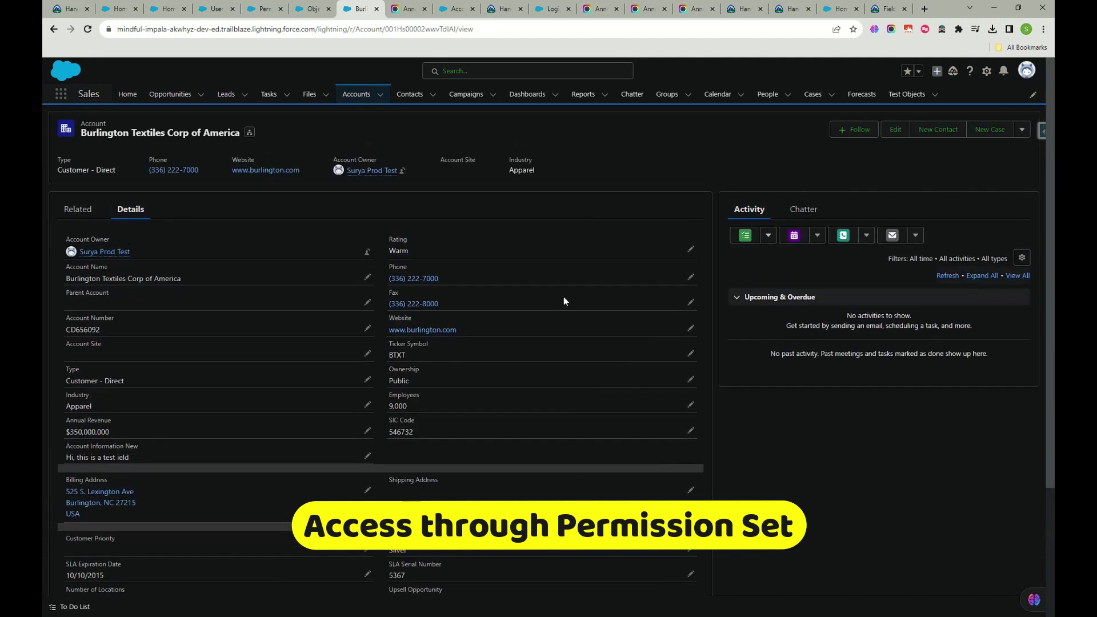
left_click(362, 94)
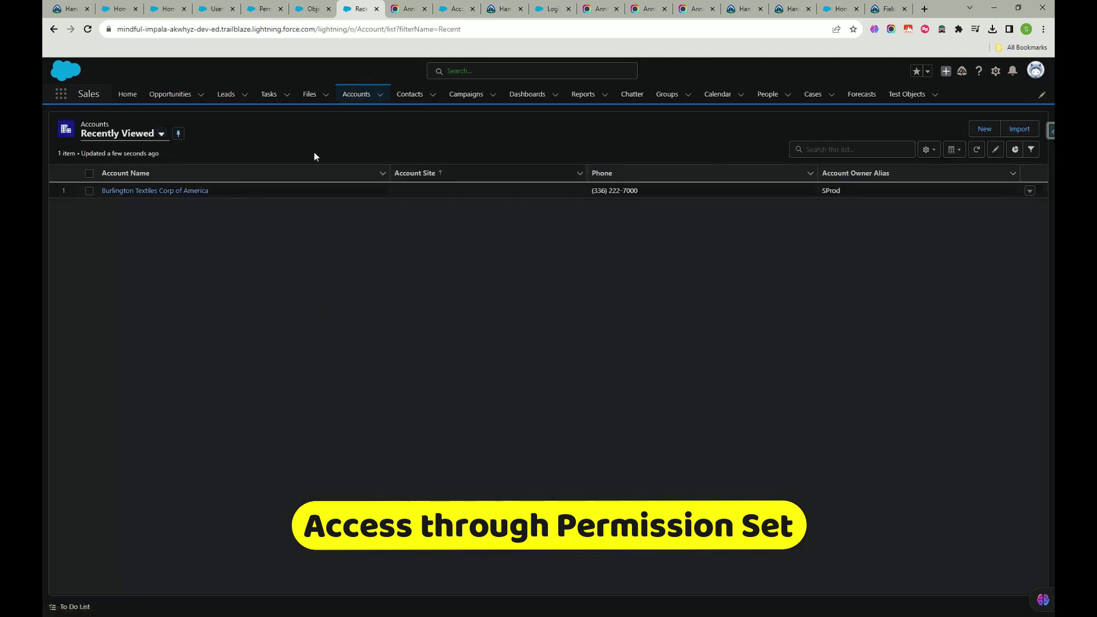
left_click(161, 133)
left_click(747, 378)
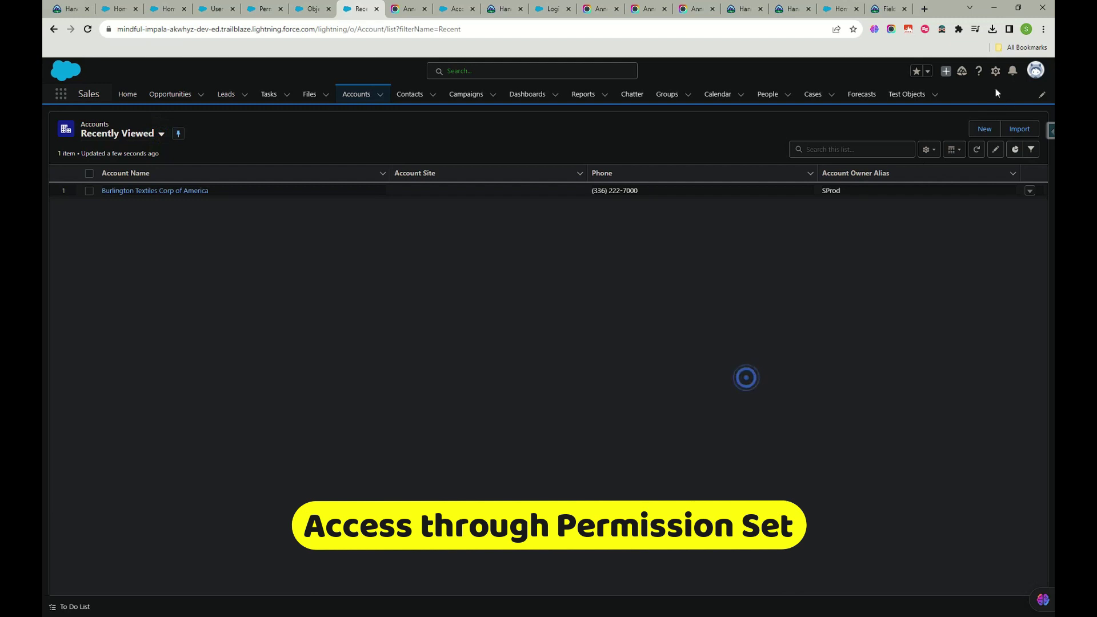
left_click(985, 129)
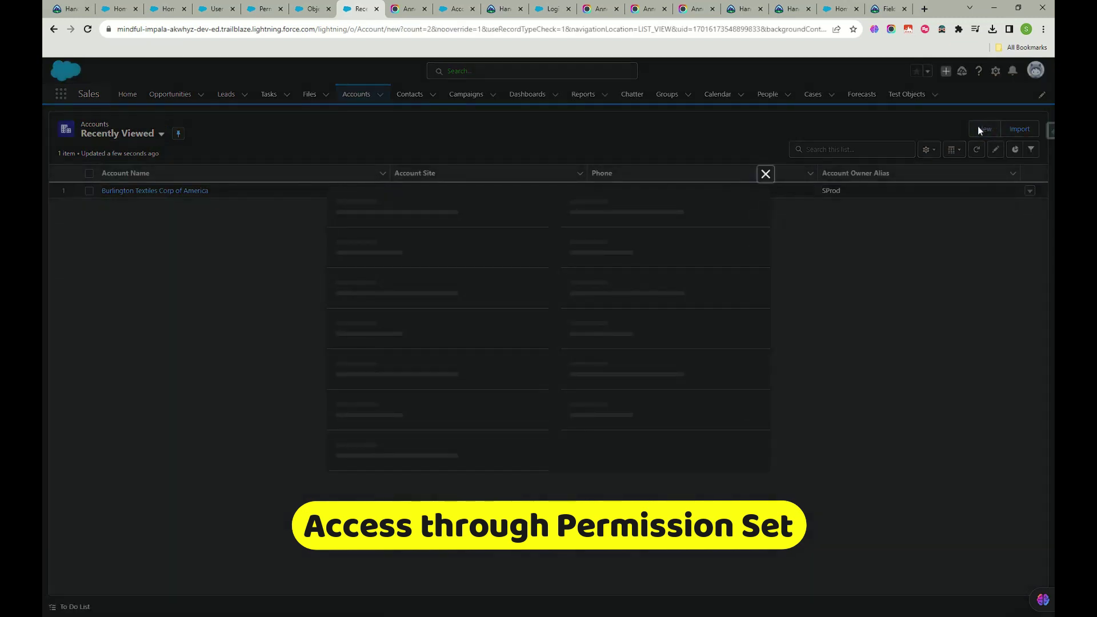
scroll(454, 399, "down", 5)
left_click(432, 226)
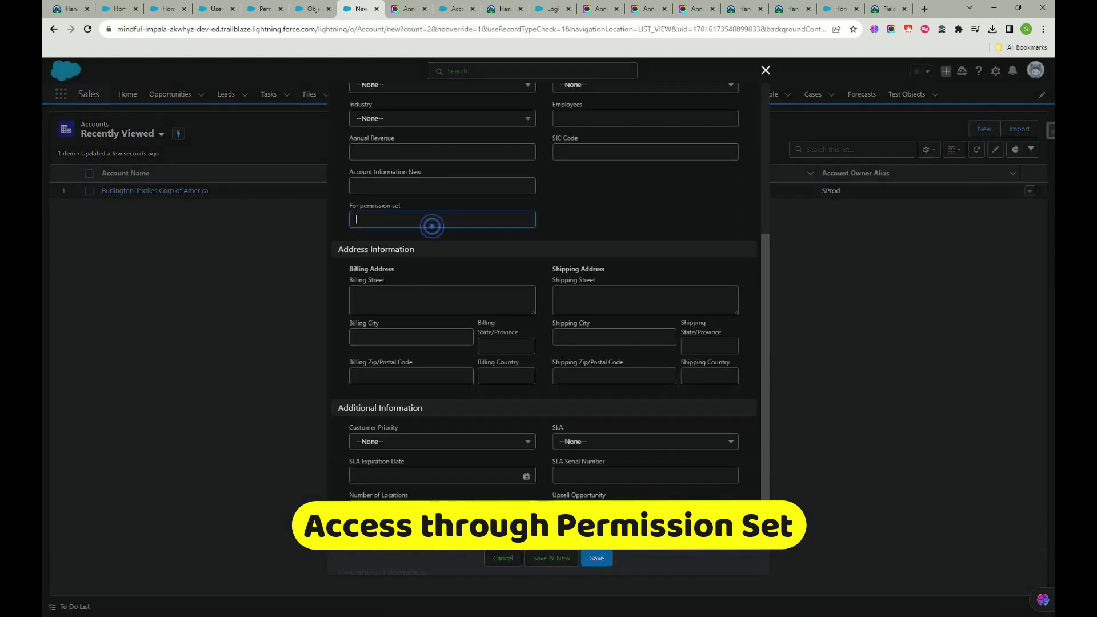
type("dsda")
left_click(418, 179)
type("dasda")
left_click(409, 222)
Name the new account dsa, leave its Parent Account empty, and save the record.
scroll(333, 309, "up", 5)
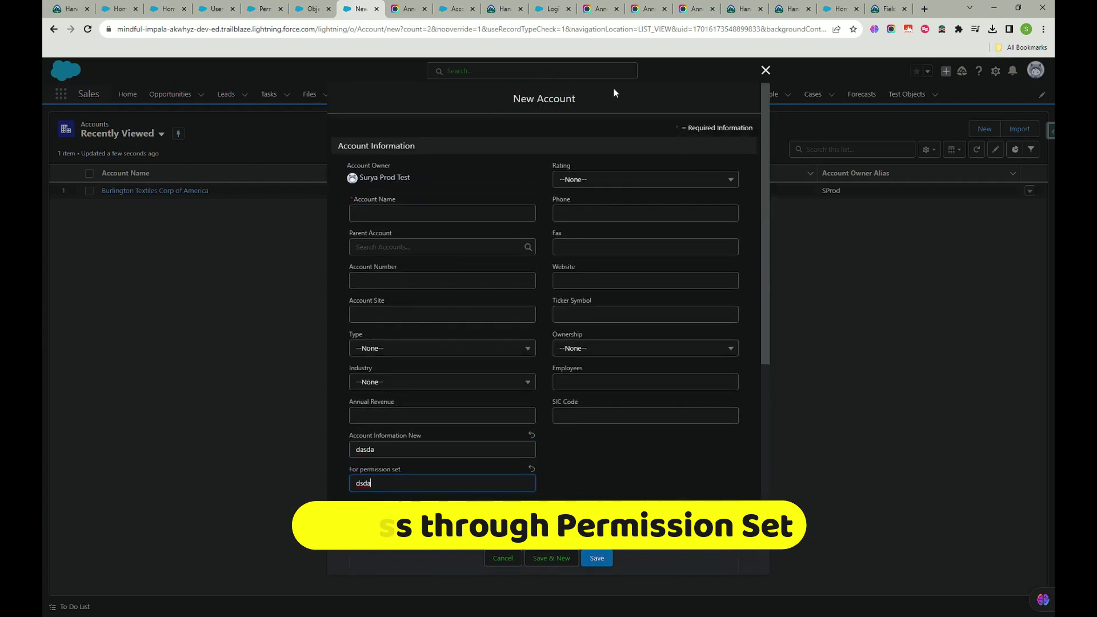
left_click(435, 213)
type("dsa")
left_click(412, 247)
type("d")
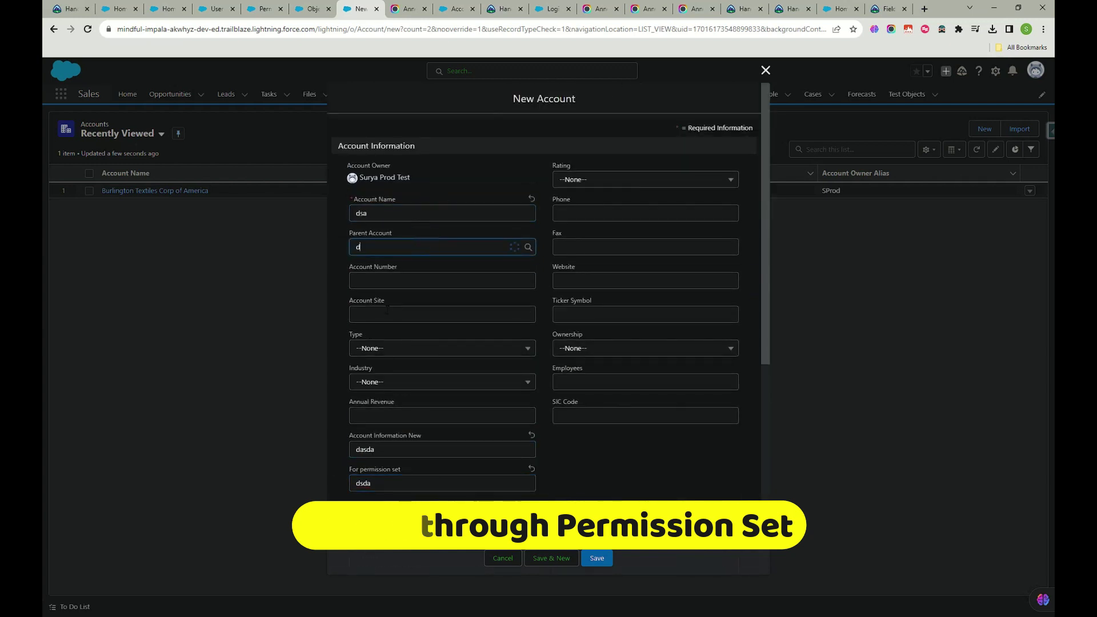
left_click(428, 269)
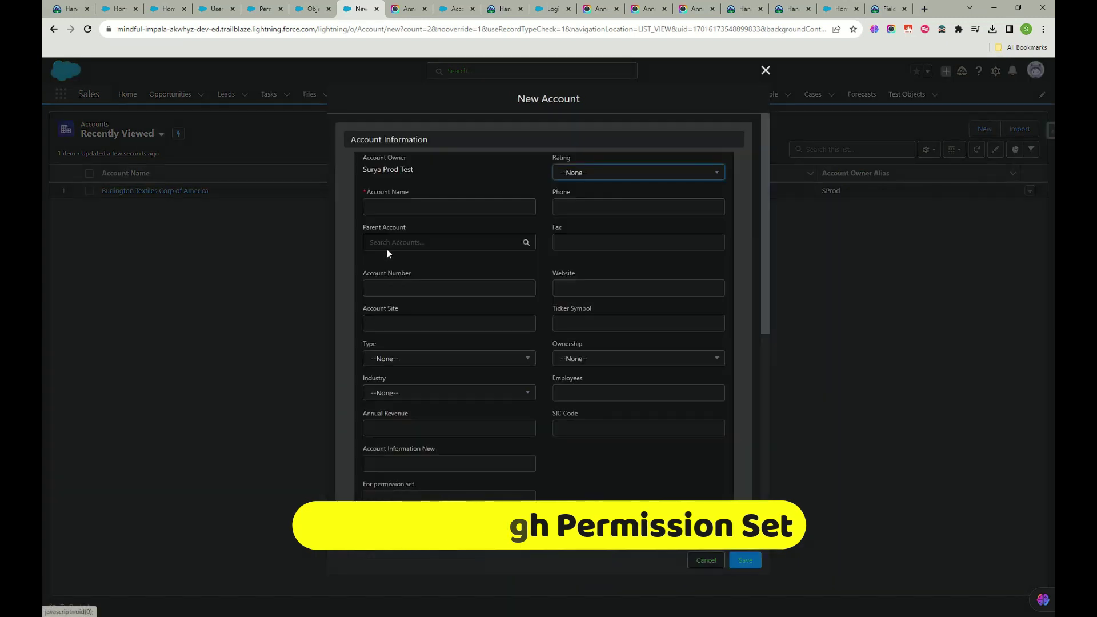
left_click(766, 70)
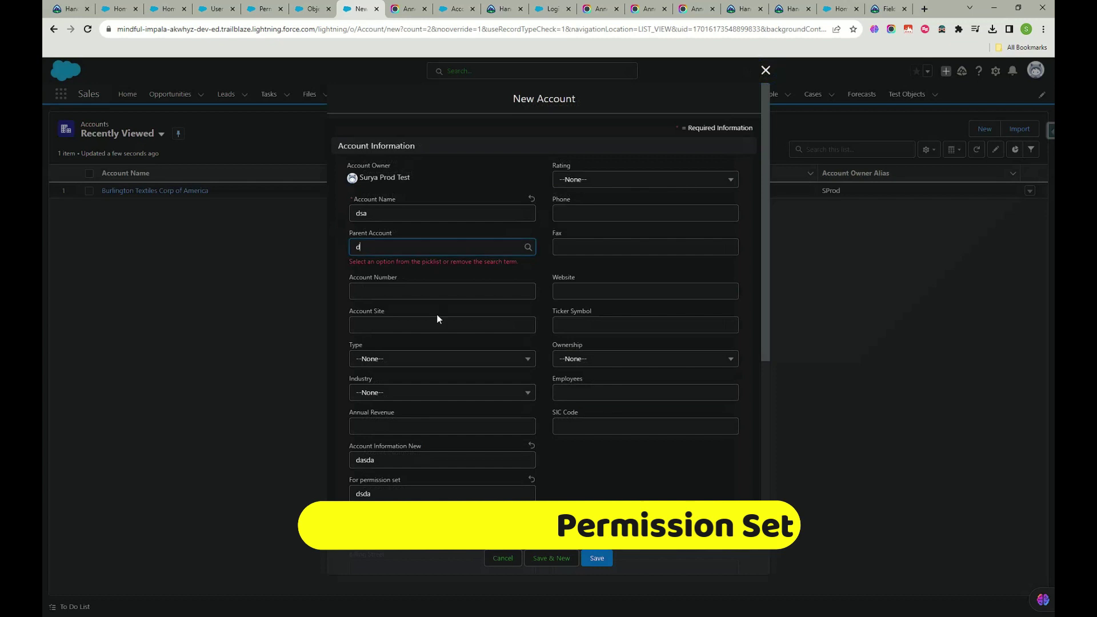
key("BackSpace")
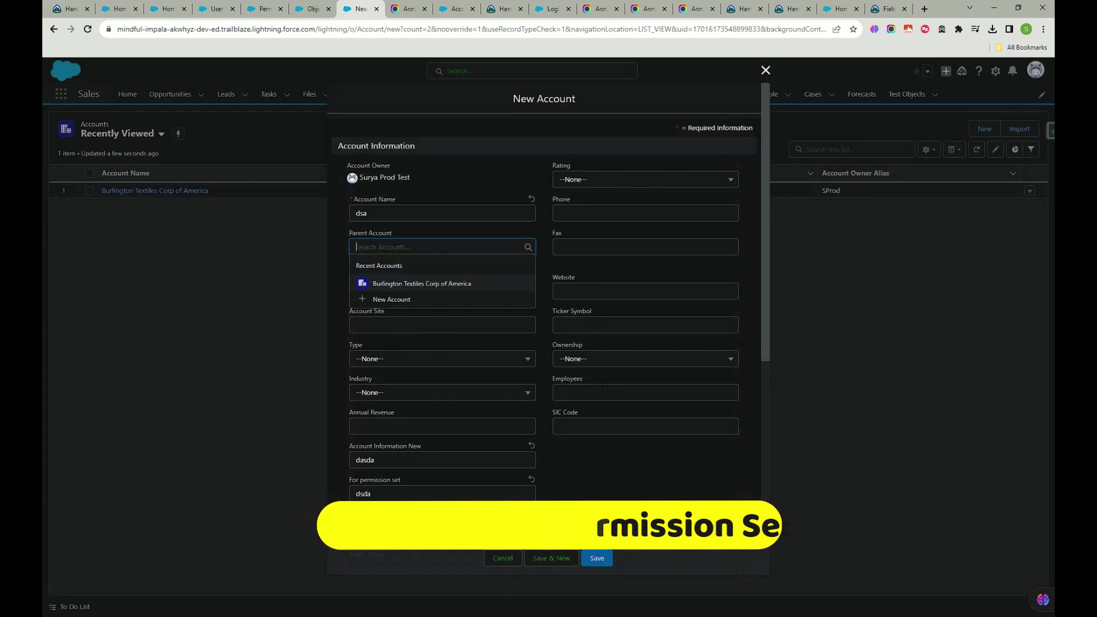
scroll(595, 423, "down", 10)
left_click(595, 558)
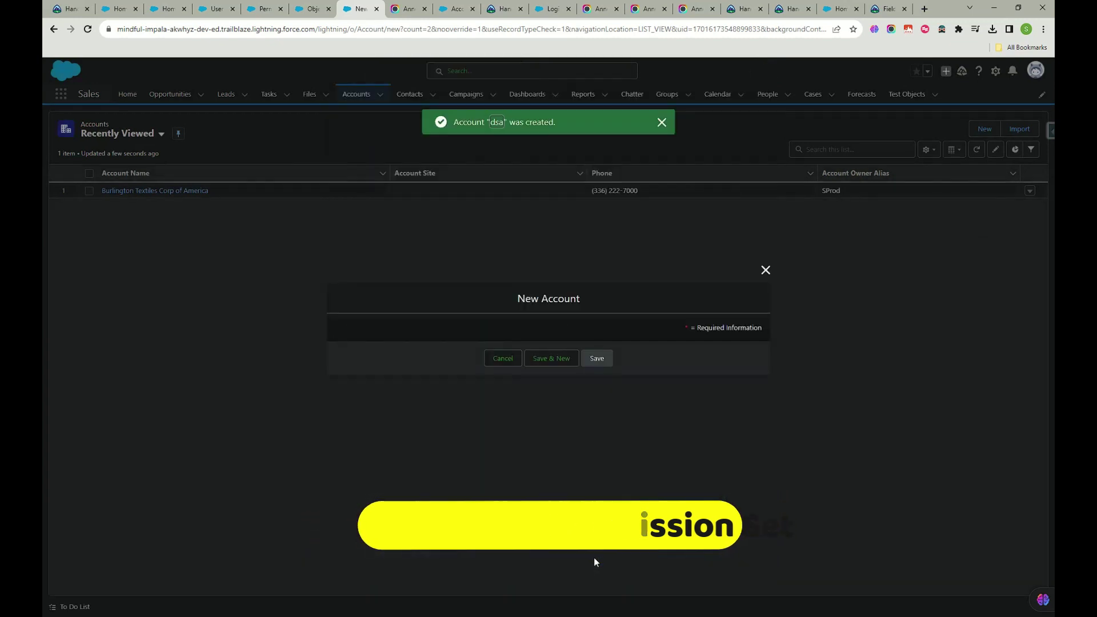
Examine the dsa account's details and its edit form for the For permission set field, and close the form without changes.
left_click(130, 210)
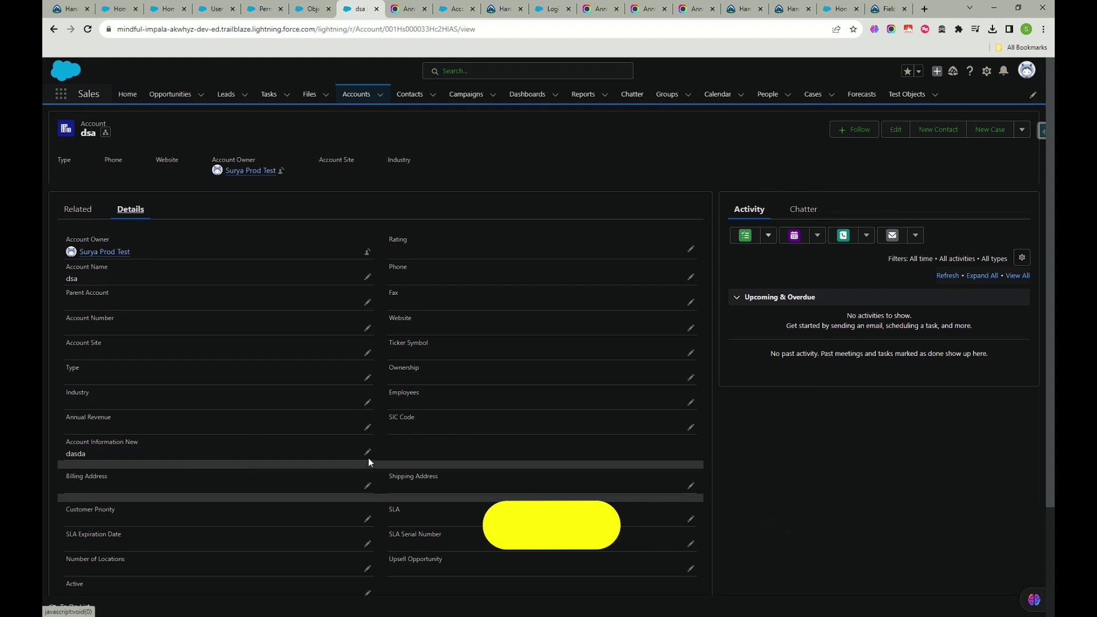
scroll(103, 416, "down", 2)
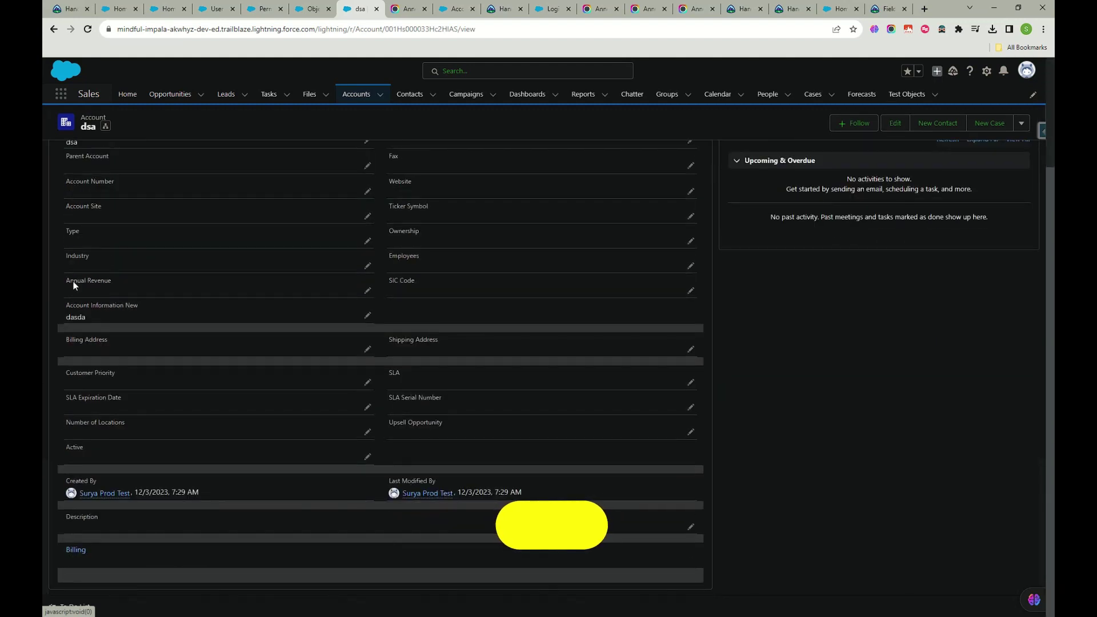
scroll(795, 240, "up", 2)
left_click(897, 130)
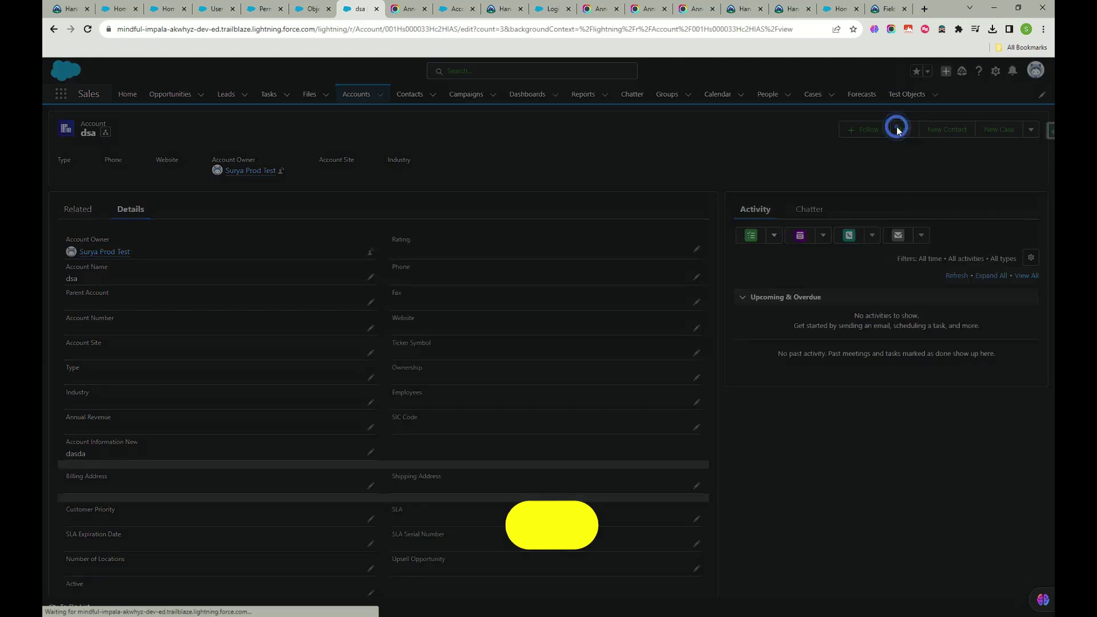
scroll(473, 461, "down", 2)
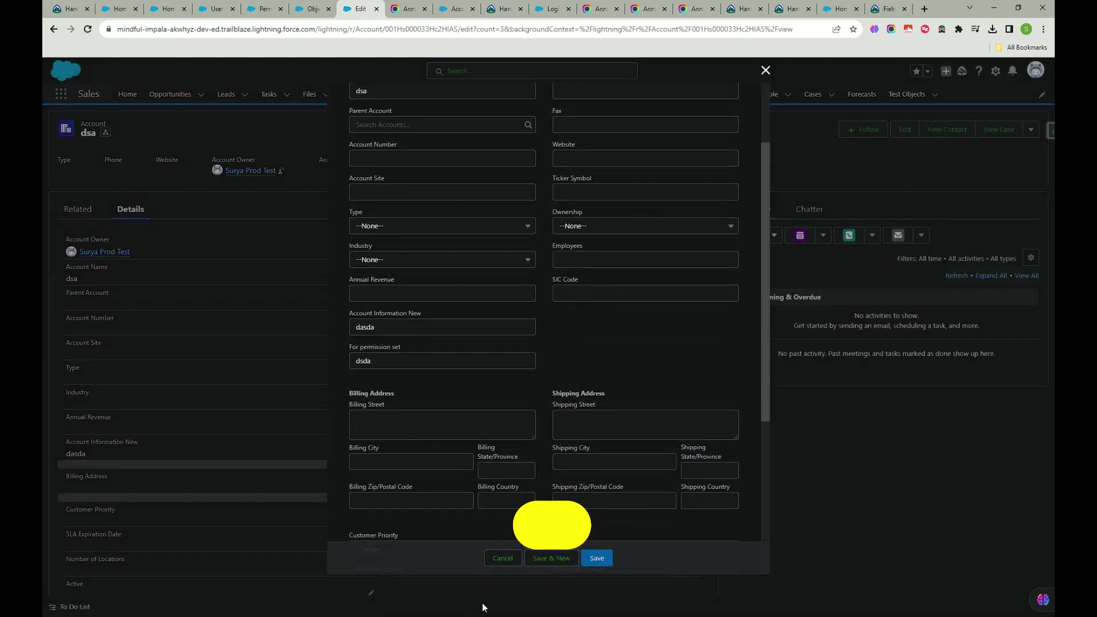
left_click(766, 70)
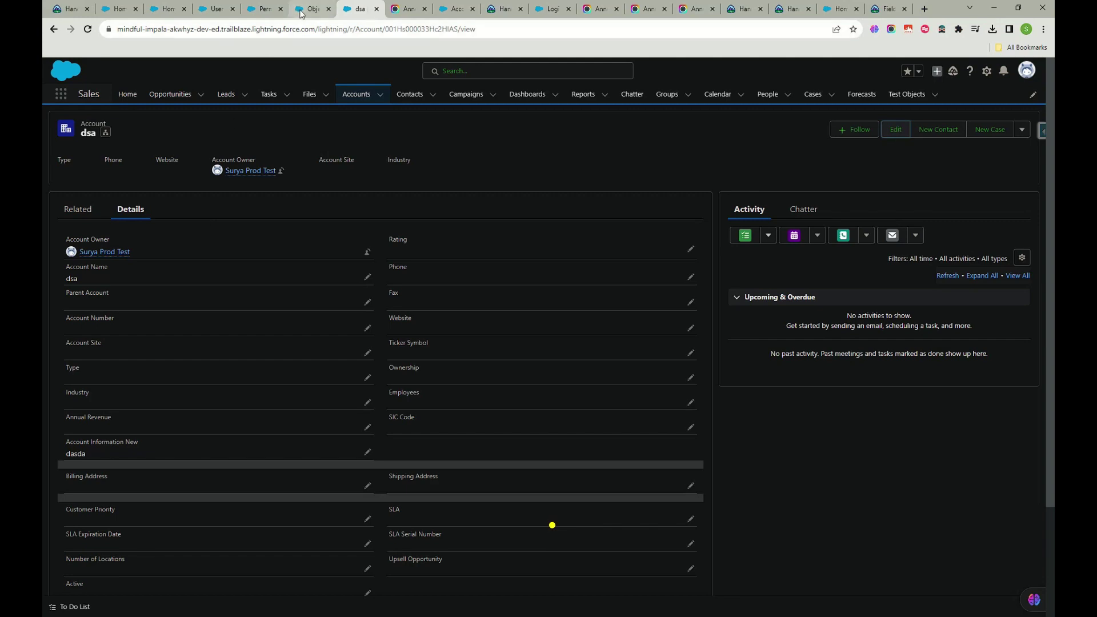
Search Setup for "sha" and open the Sharing Settings page.
left_click(108, 11)
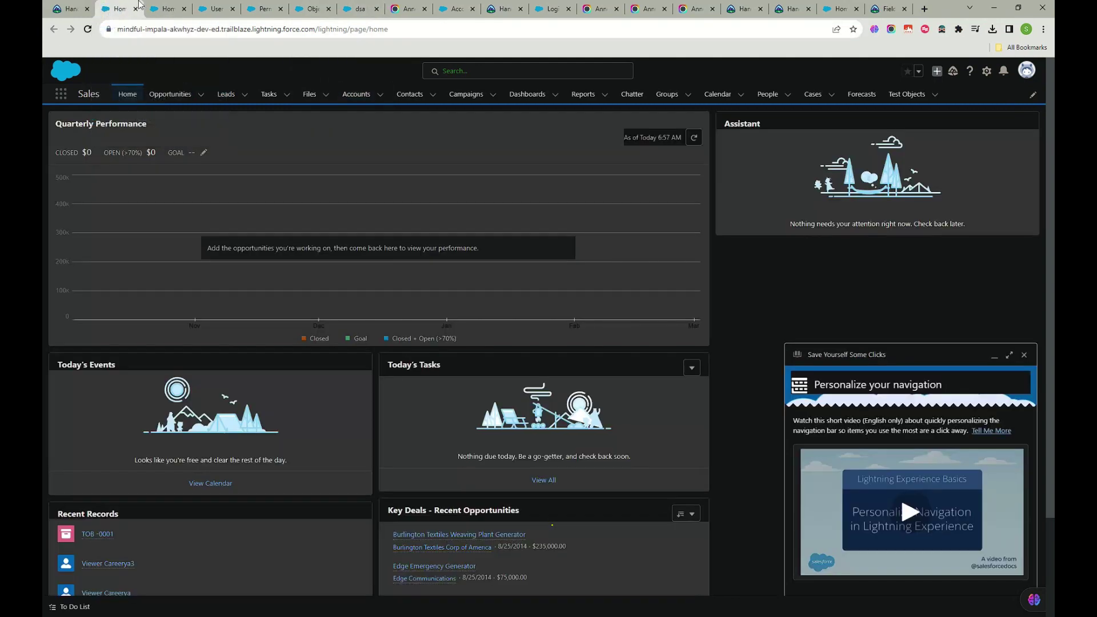
left_click(164, 9)
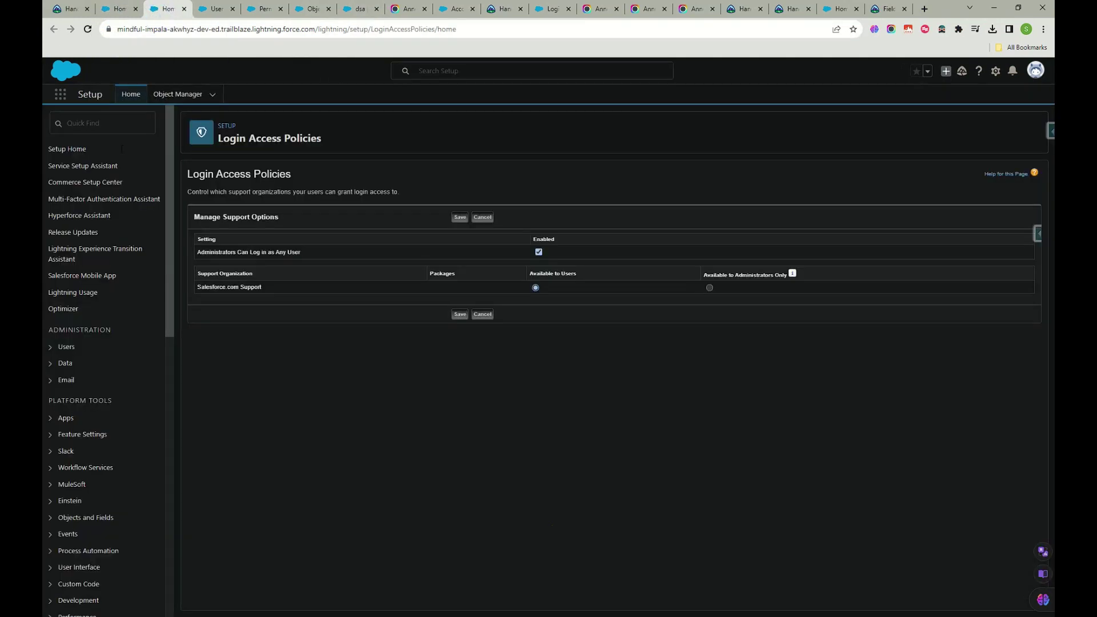
left_click(116, 116)
type("s")
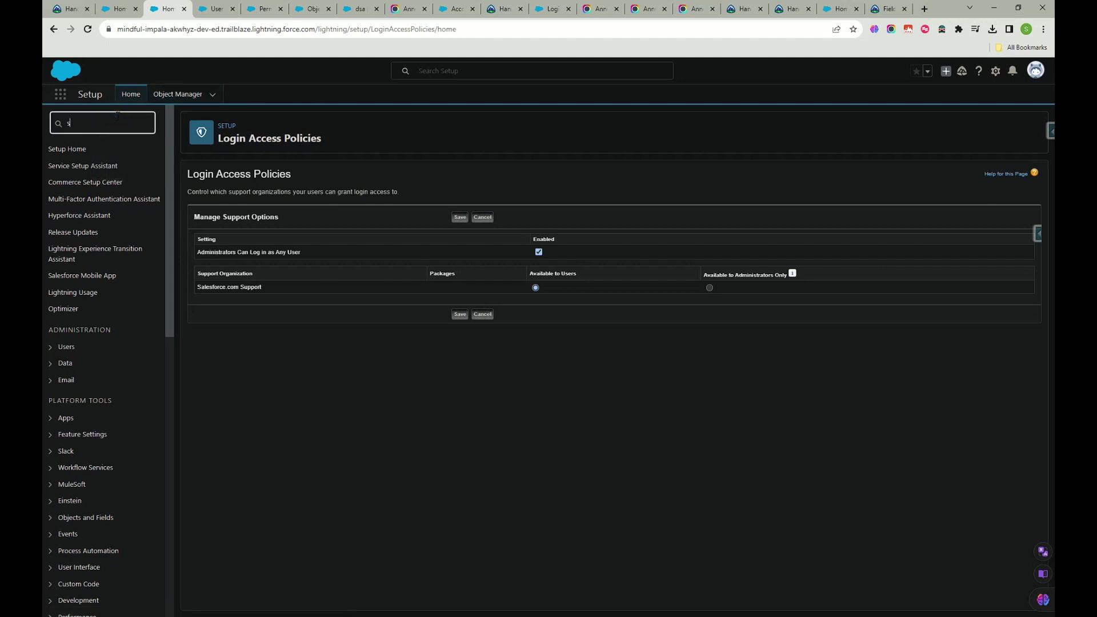
type("ha")
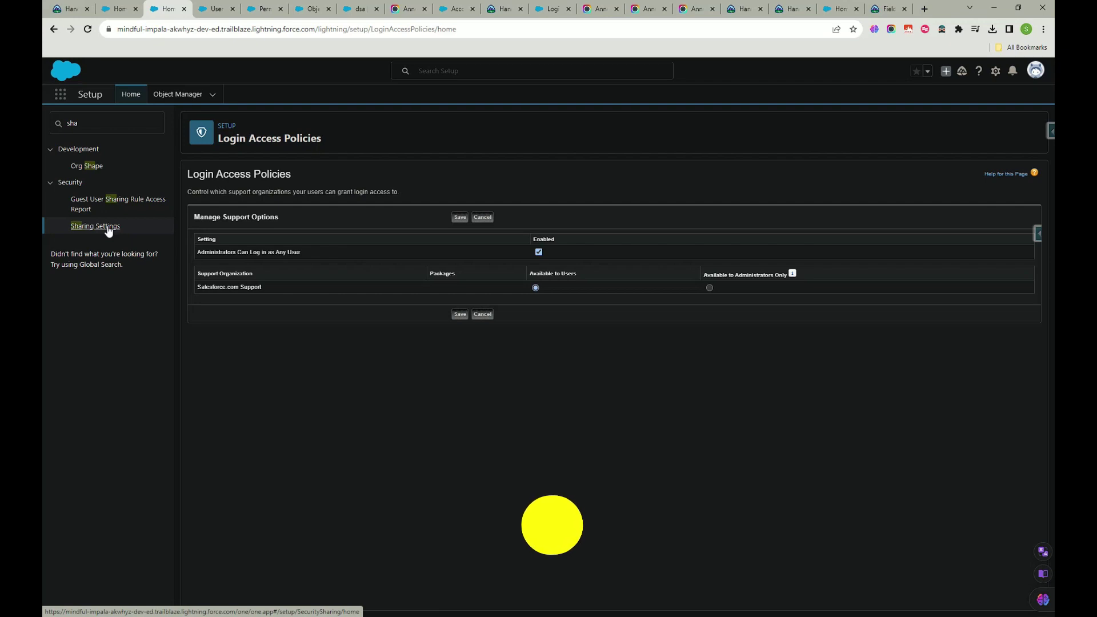
left_click(108, 228)
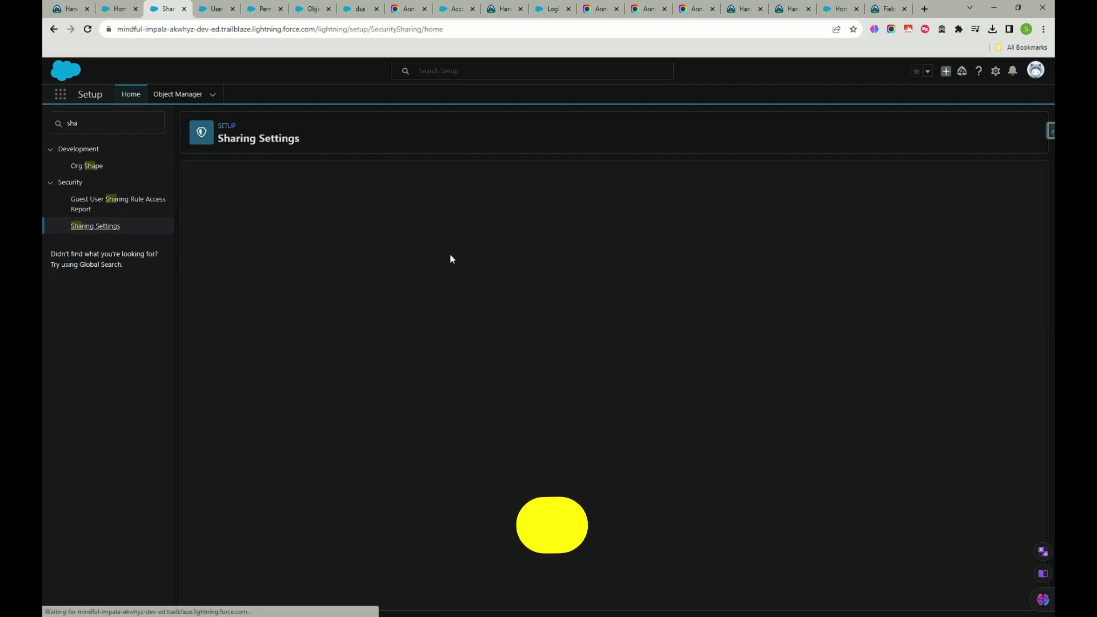
Look through the organization-wide defaults and the sharing rules of all objects down to the Test Object Sharing Rules.
scroll(462, 377, "down", 10)
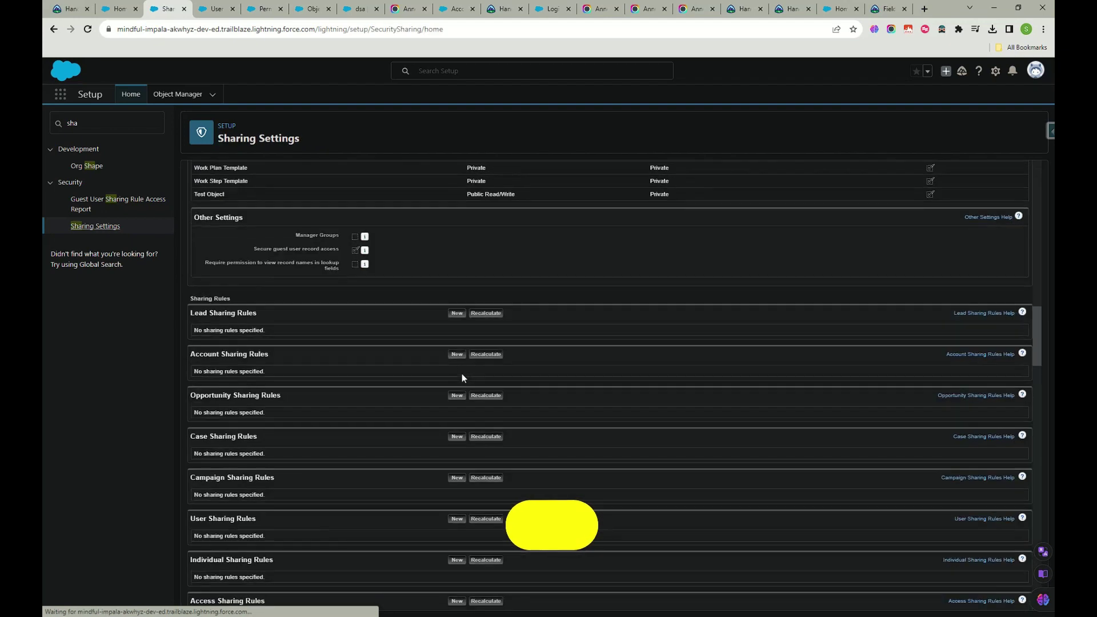
scroll(462, 374, "down", 6)
scroll(464, 362, "up", 20)
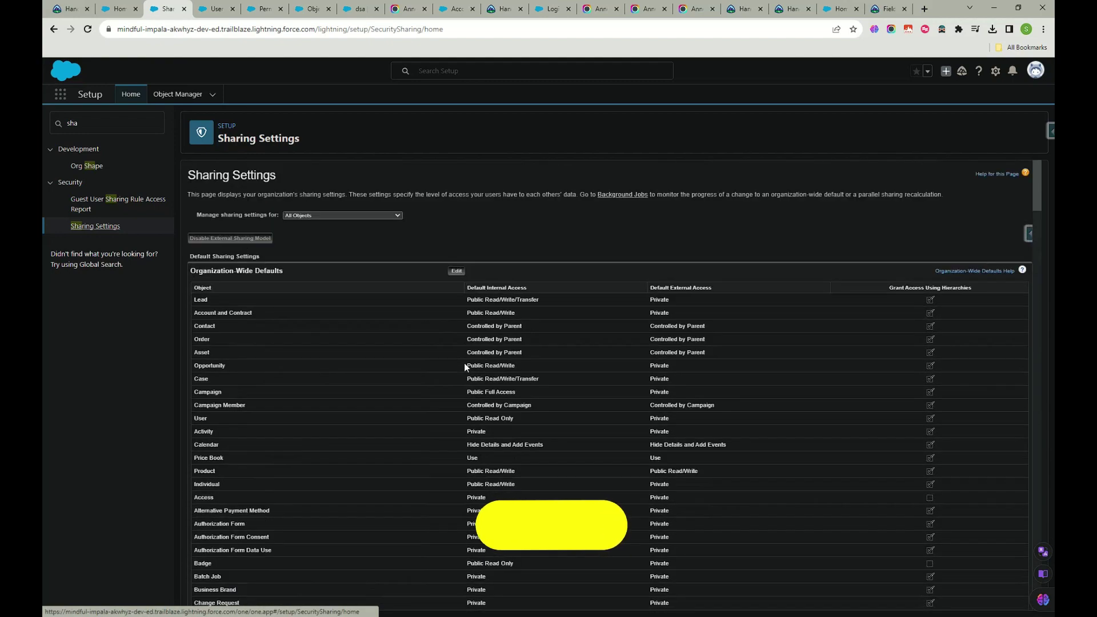
scroll(334, 293, "down", 15)
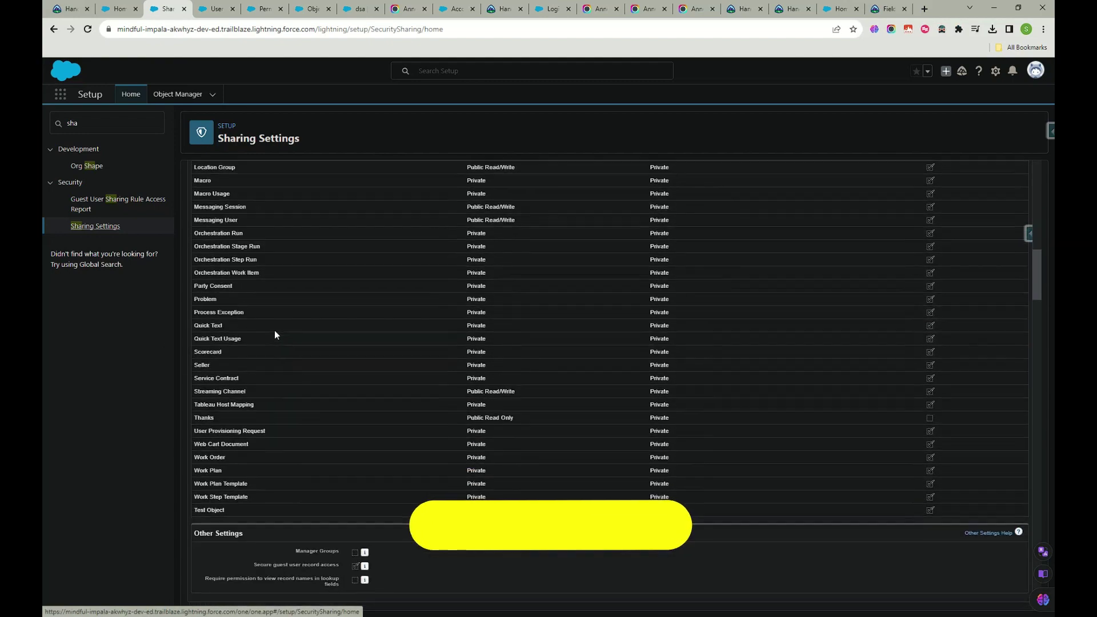
scroll(274, 335, "down", 20)
scroll(275, 328, "down", 5)
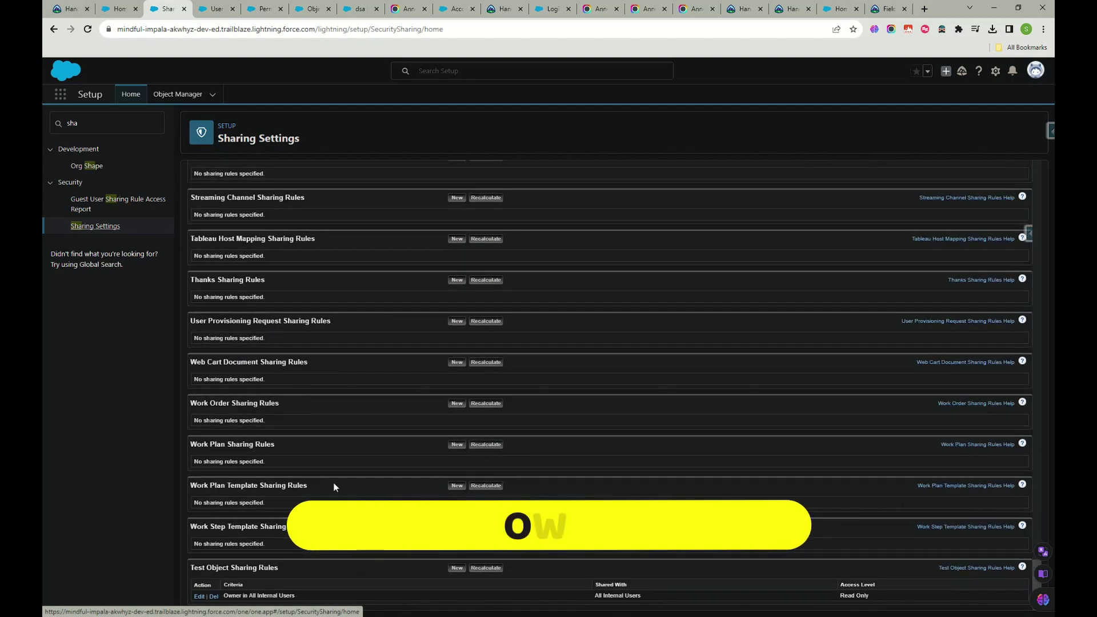
Open the Organization-Wide Defaults for editing from the Sharing Settings page.
scroll(334, 486, "up", 20)
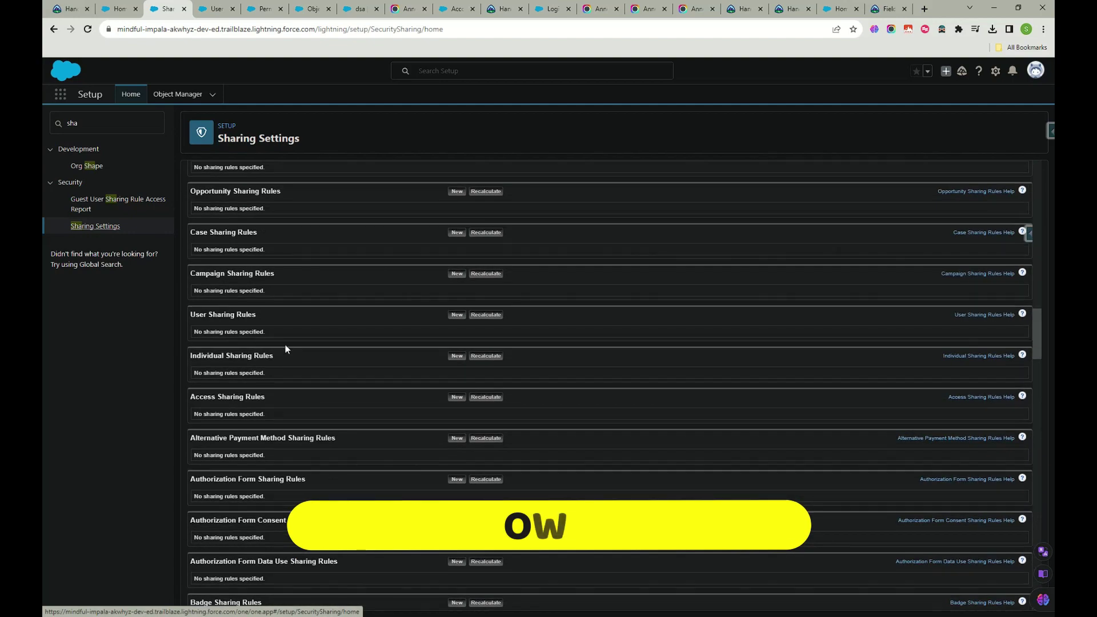
scroll(286, 344, "up", 10)
scroll(273, 435, "down", 5)
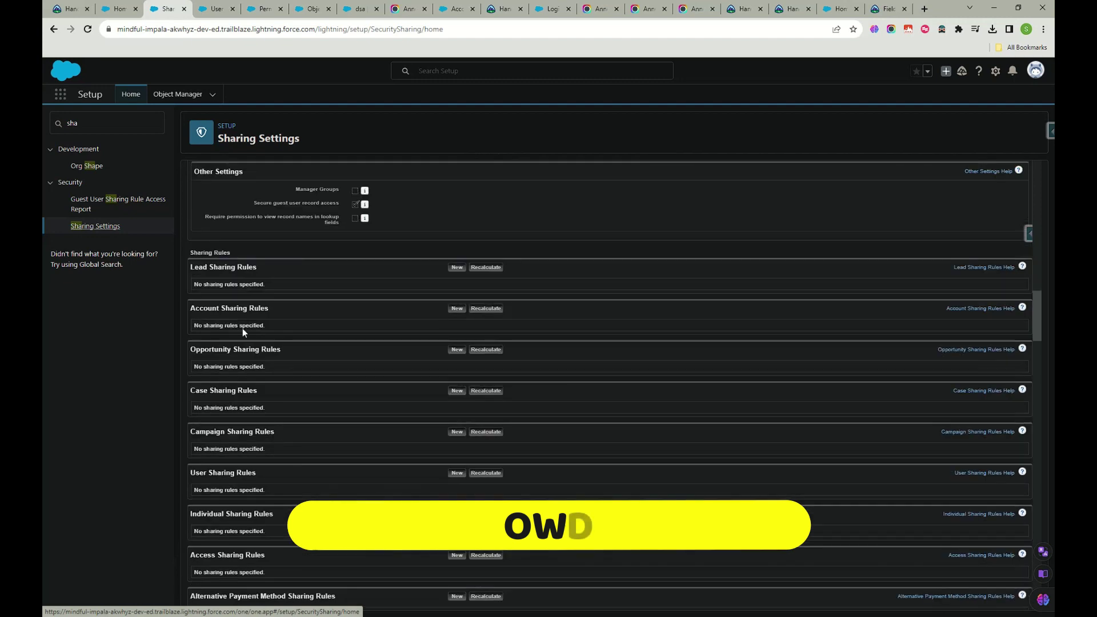
scroll(330, 464, "up", 10)
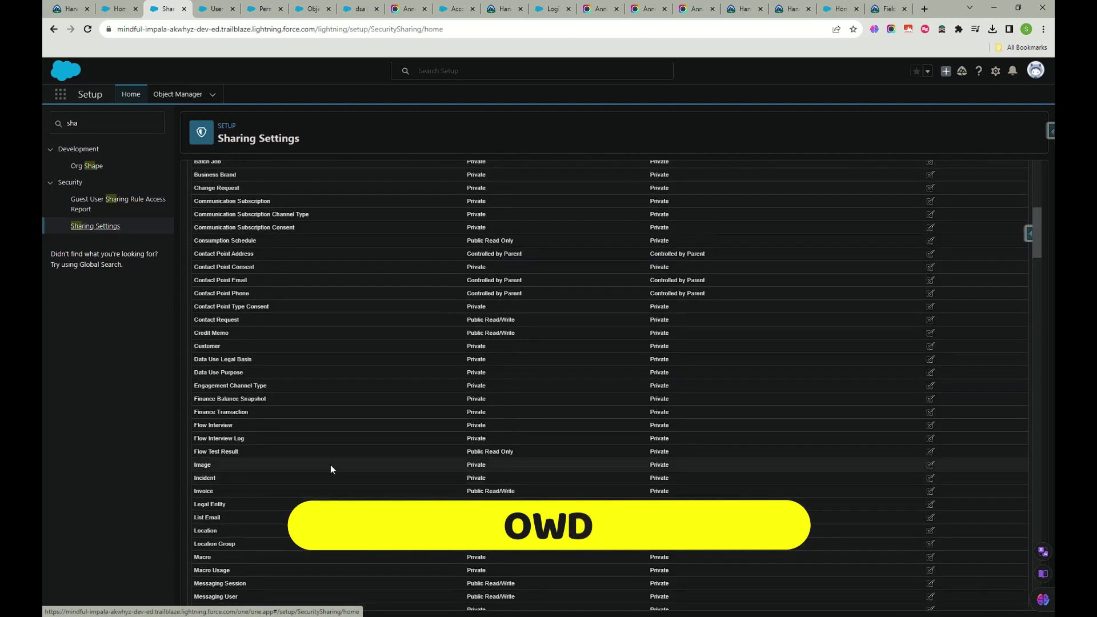
scroll(330, 465, "up", 8)
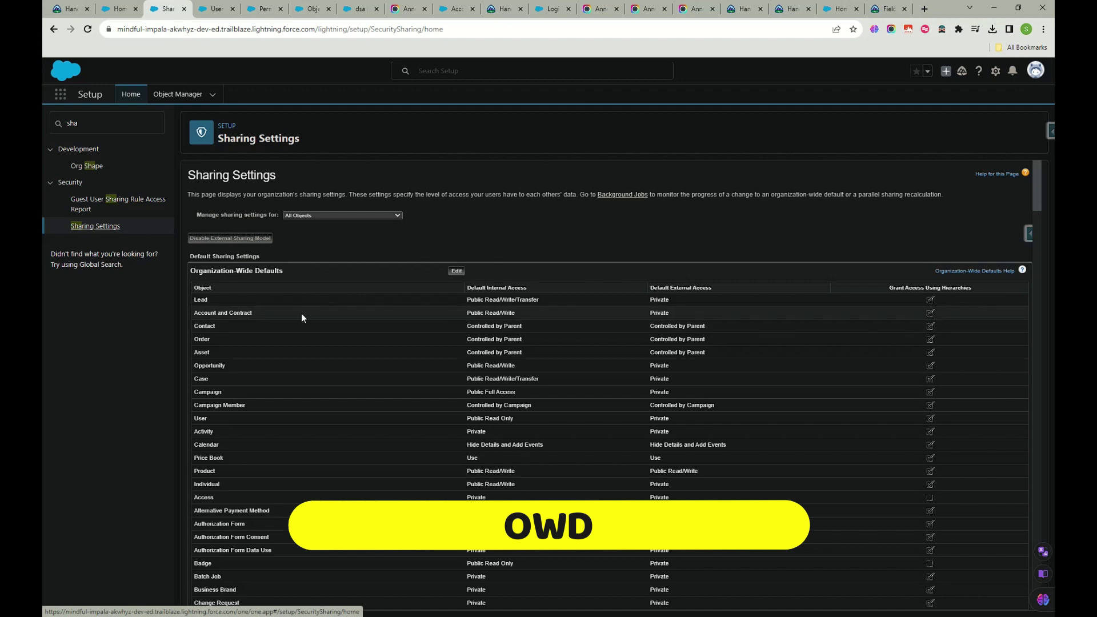
left_click(457, 272)
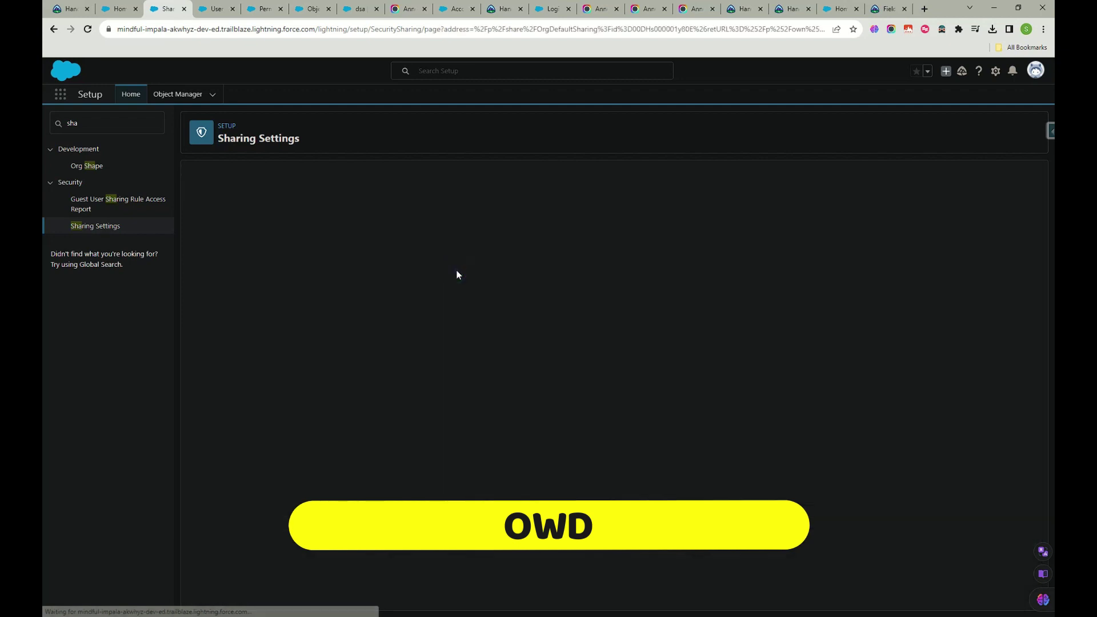
scroll(455, 317, "down", 5)
scroll(424, 355, "up", 5)
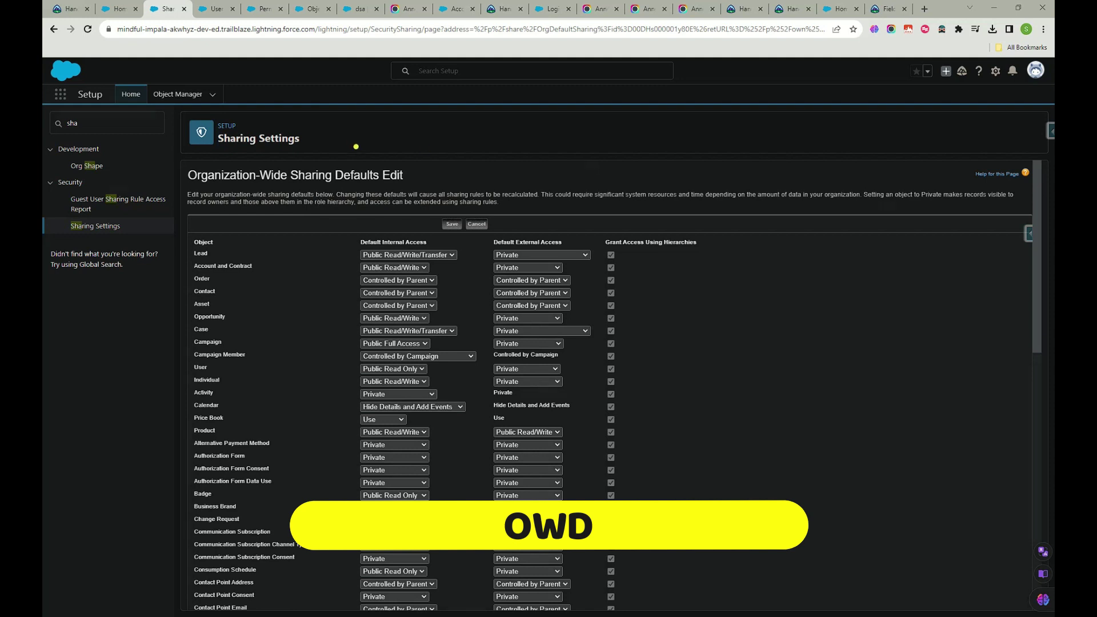
Mark the Default Internal Access, Default External Access and Grant Access Using Hierarchies columns with freehand annotations, and clear the marks.
left_click_drag(388, 224, 438, 189)
left_click_drag(534, 220, 586, 195)
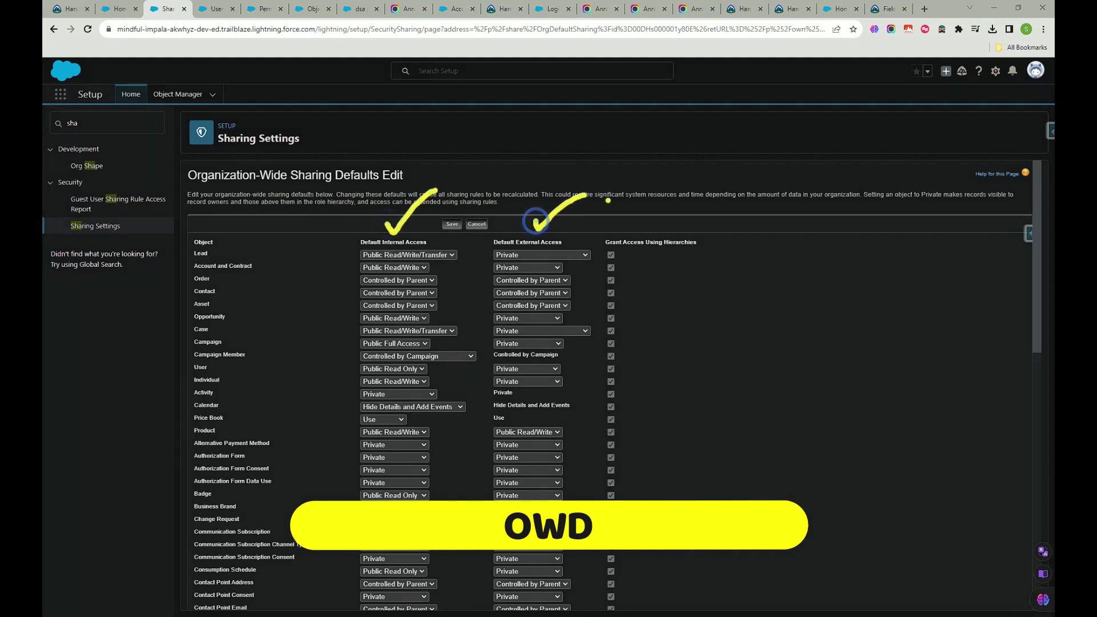
left_click_drag(634, 226, 706, 204)
mouse_move(720, 247)
left_mouse_down()
mouse_move(749, 346)
mouse_move(722, 405)
left_mouse_up()
mouse_move(638, 261)
left_mouse_down()
mouse_move(706, 260)
mouse_move(597, 213)
mouse_move(708, 260)
left_mouse_up()
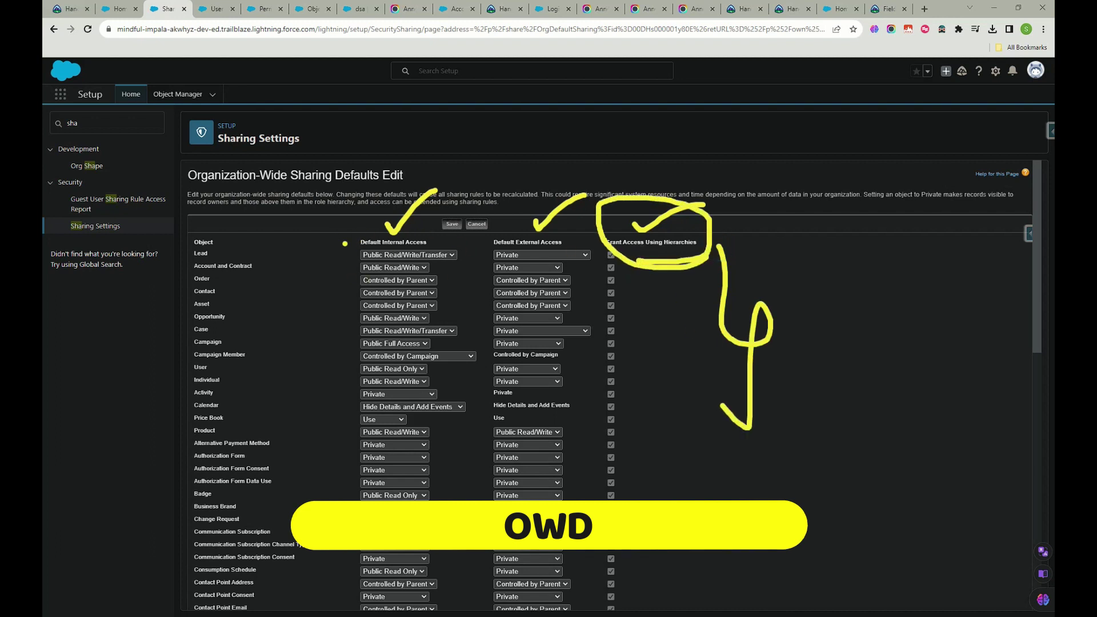
left_click_drag(344, 226, 380, 194)
left_click_drag(510, 219, 538, 183)
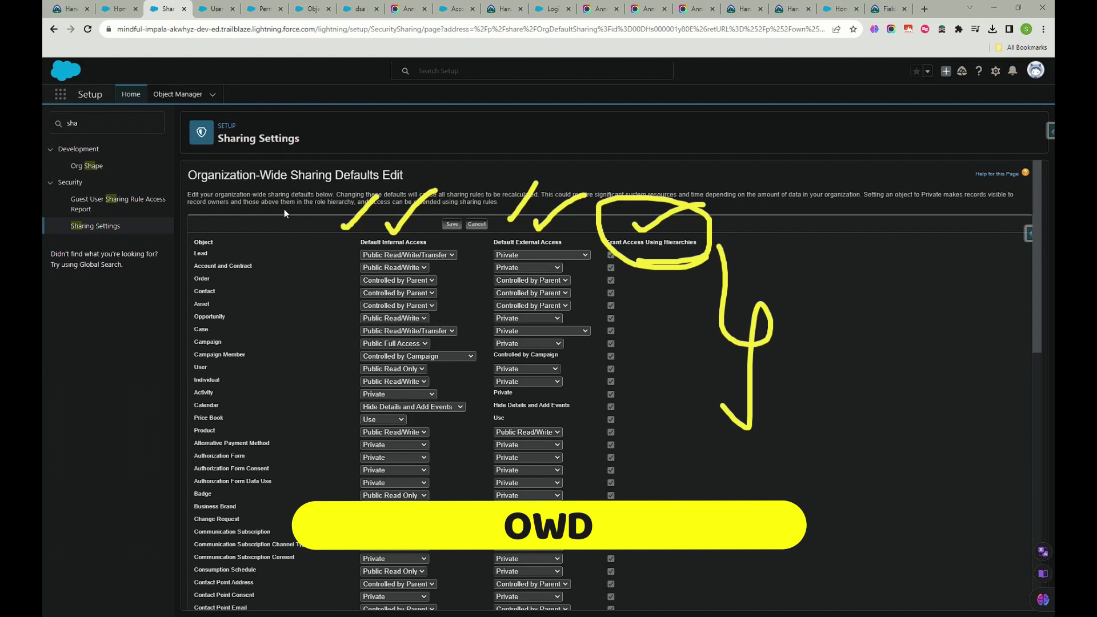
key("Escape")
Examine the Default Internal Access options for the Lead object, keeping Public Read/Write/Transfer selected.
left_click(449, 255)
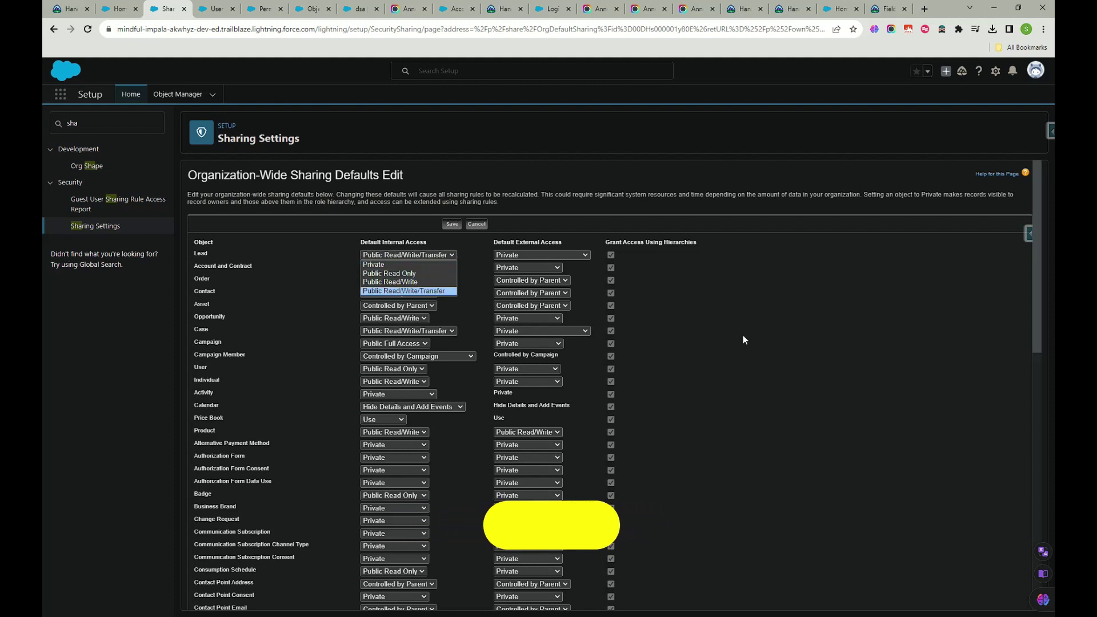
left_click(740, 314)
left_click(426, 255)
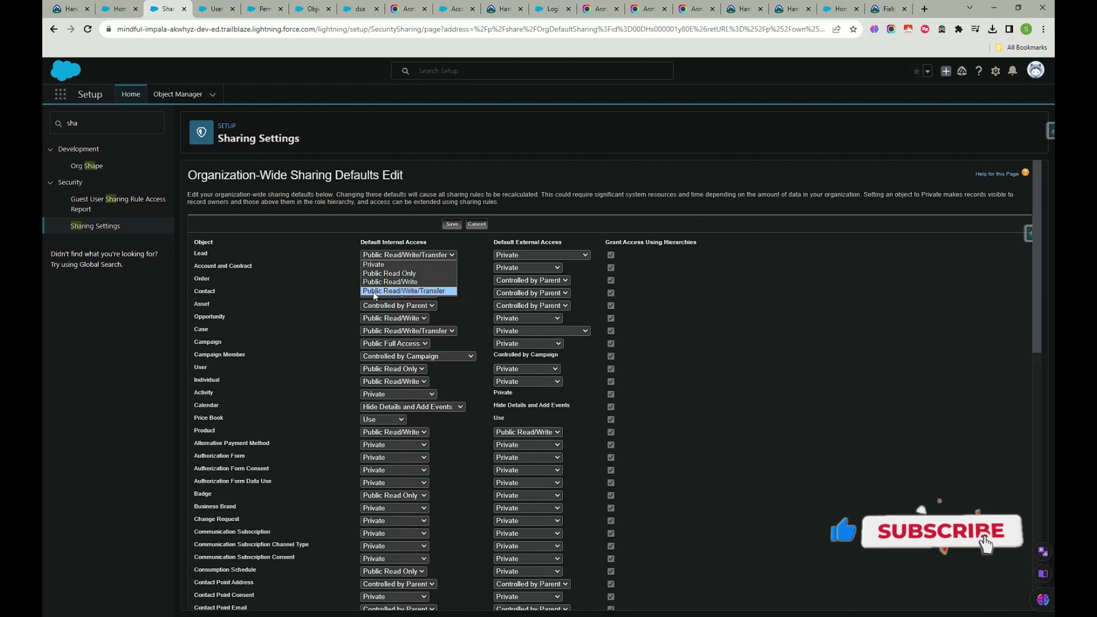
left_click(399, 292)
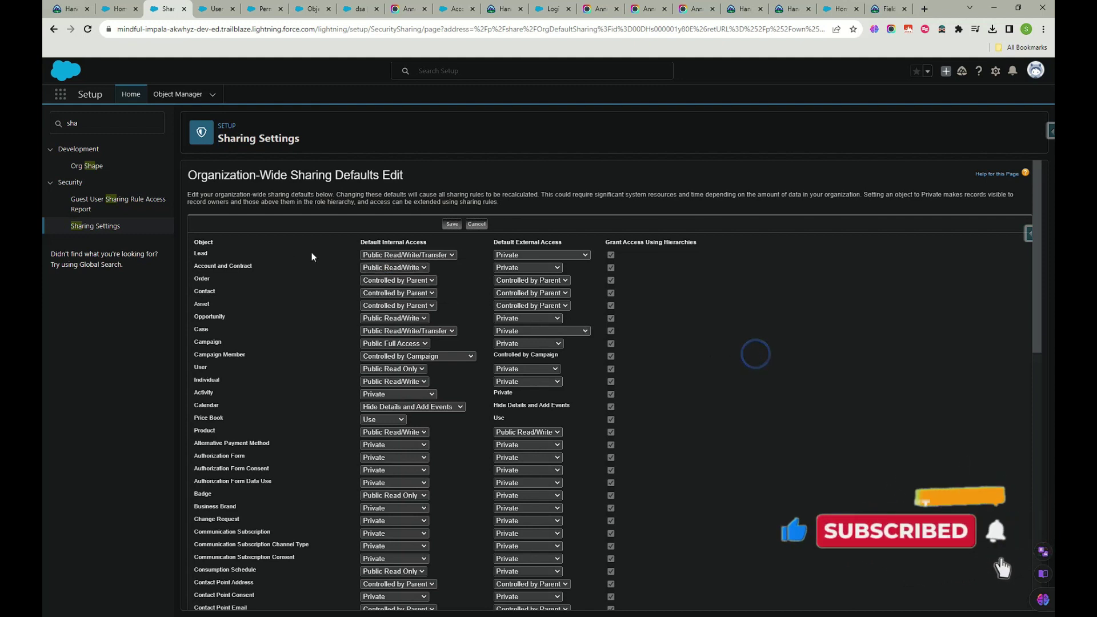
left_click(399, 258)
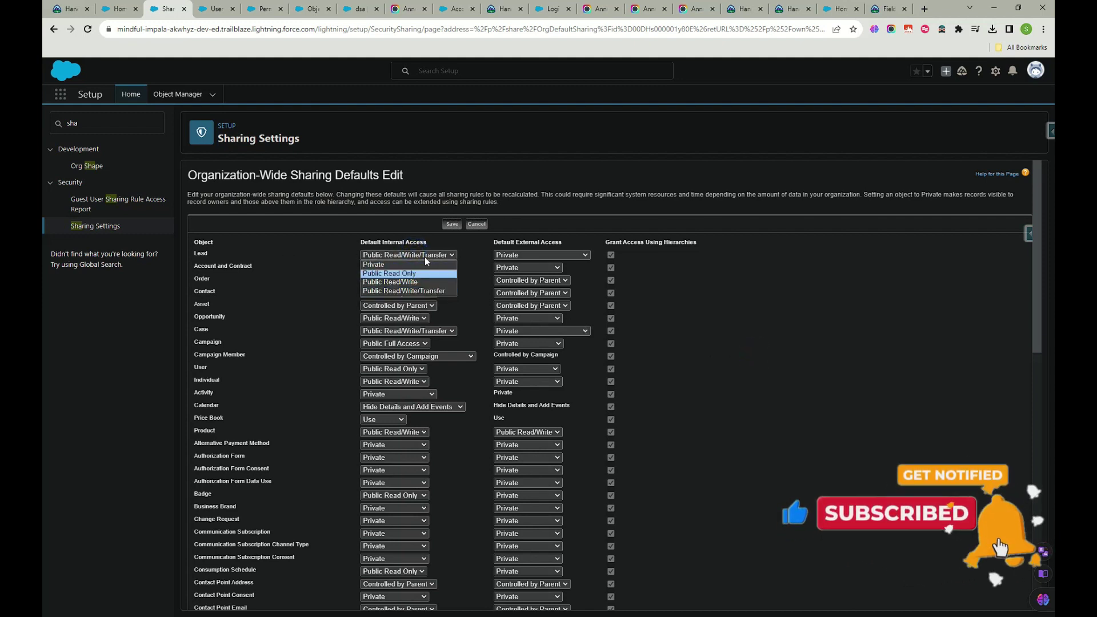
left_click(441, 255)
Review the default access levels of all objects down to Test Object and Other Settings, and save the organization-wide defaults.
scroll(386, 292, "down", 5)
scroll(394, 309, "up", 3)
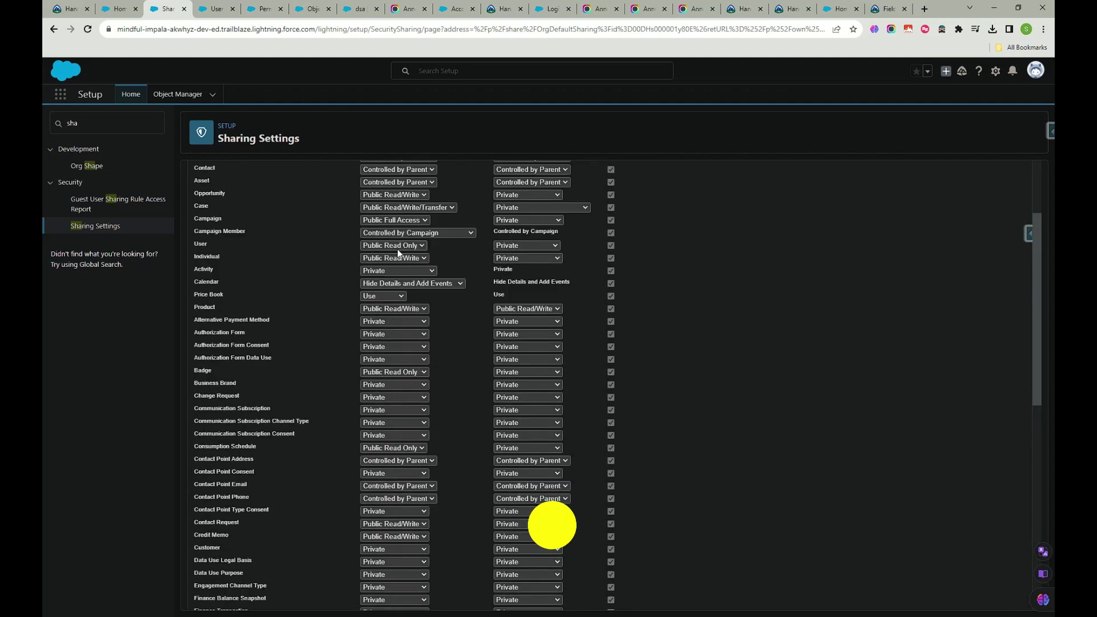
left_click(402, 317)
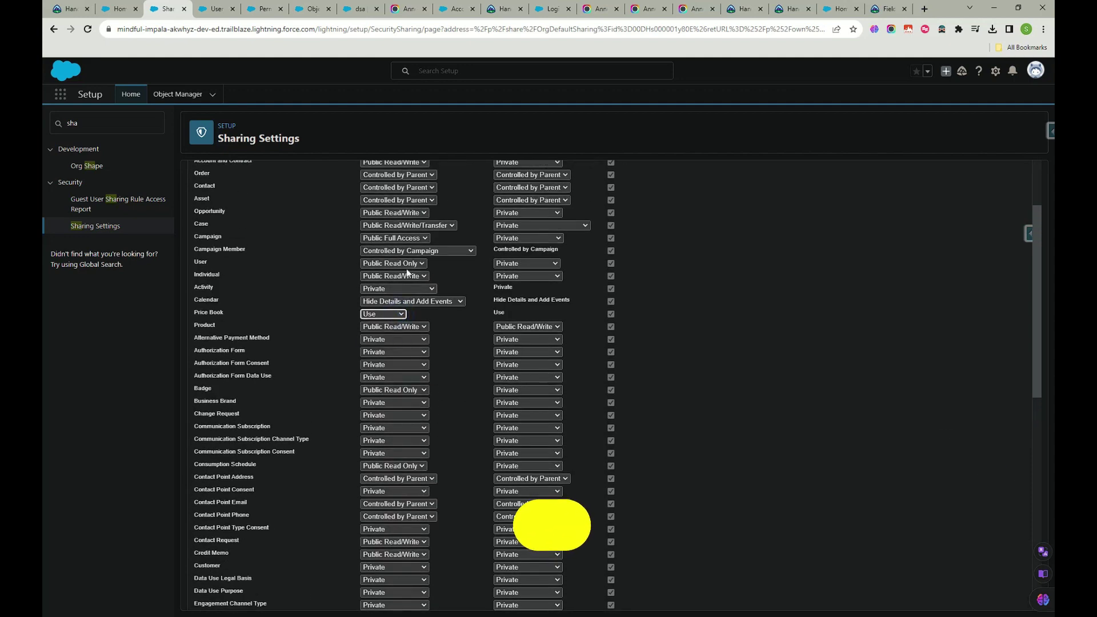
scroll(282, 322, "down", 4)
scroll(282, 322, "up", 6)
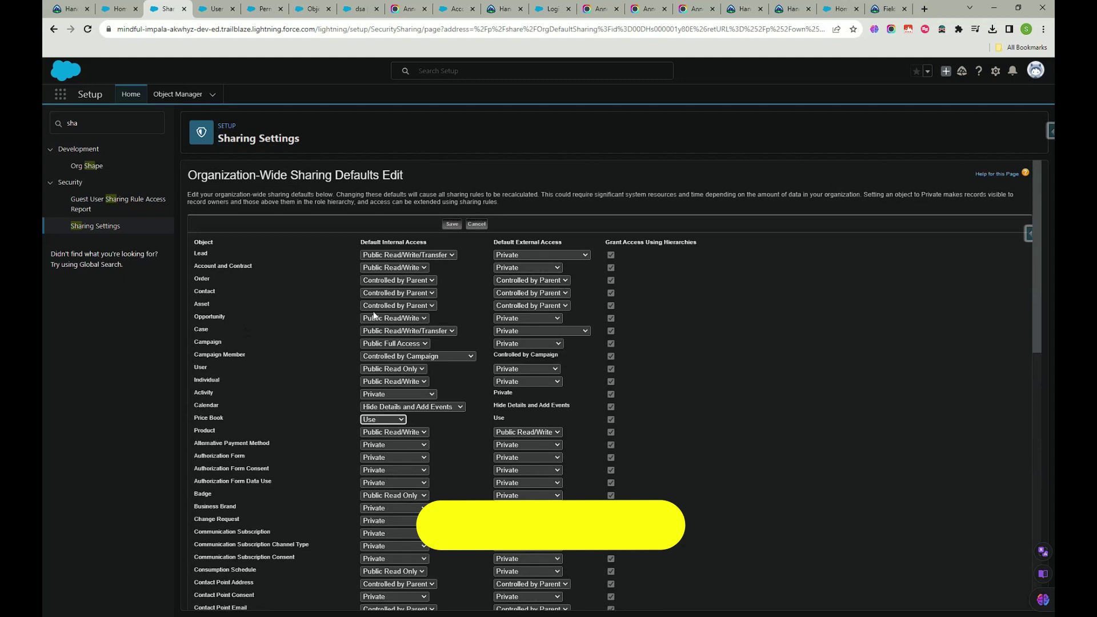
scroll(287, 430, "down", 5)
scroll(349, 354, "down", 8)
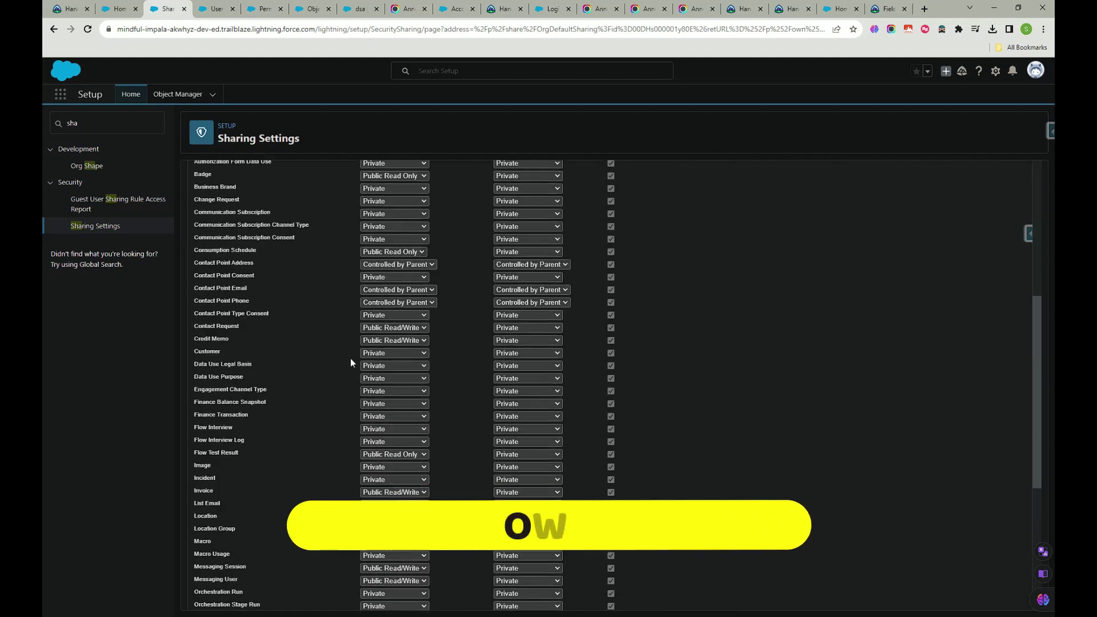
scroll(326, 398, "up", 12)
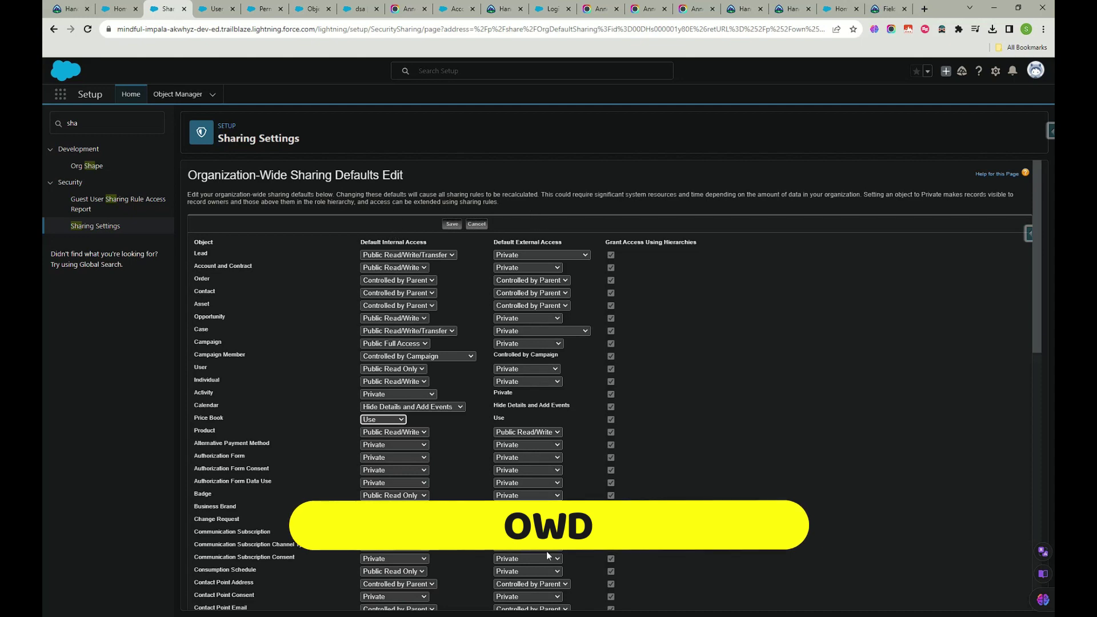
scroll(533, 349, "down", 12)
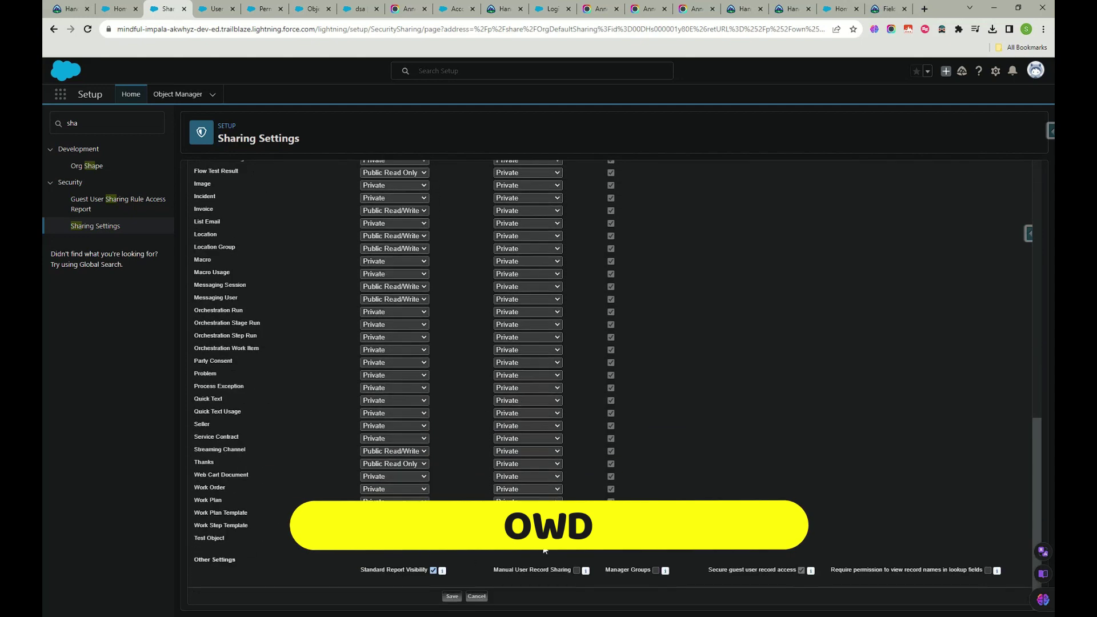
left_click(452, 598)
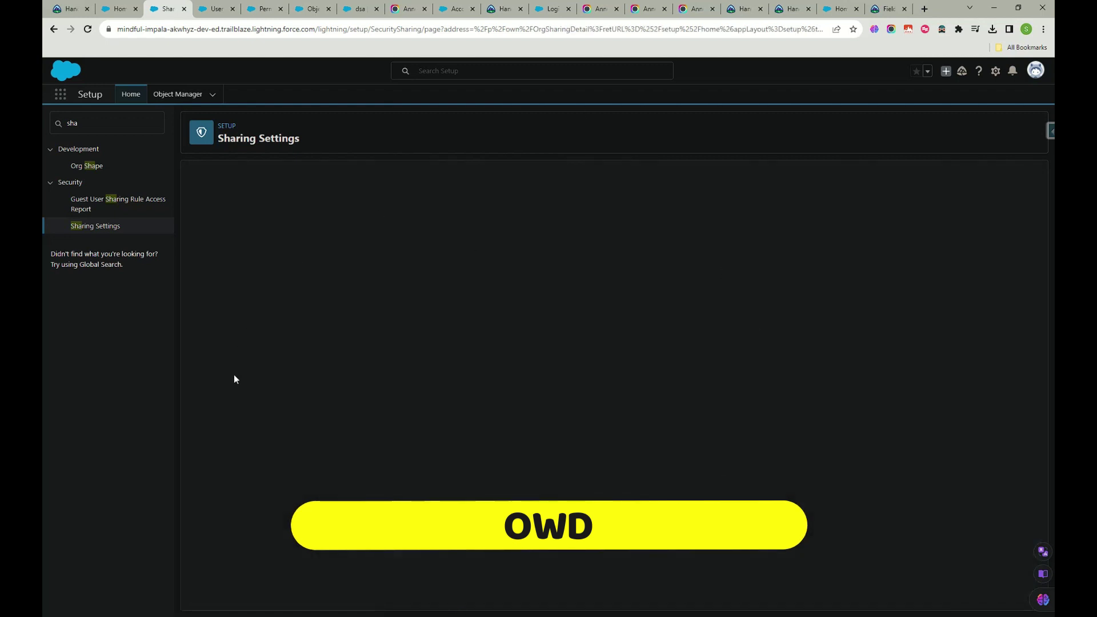